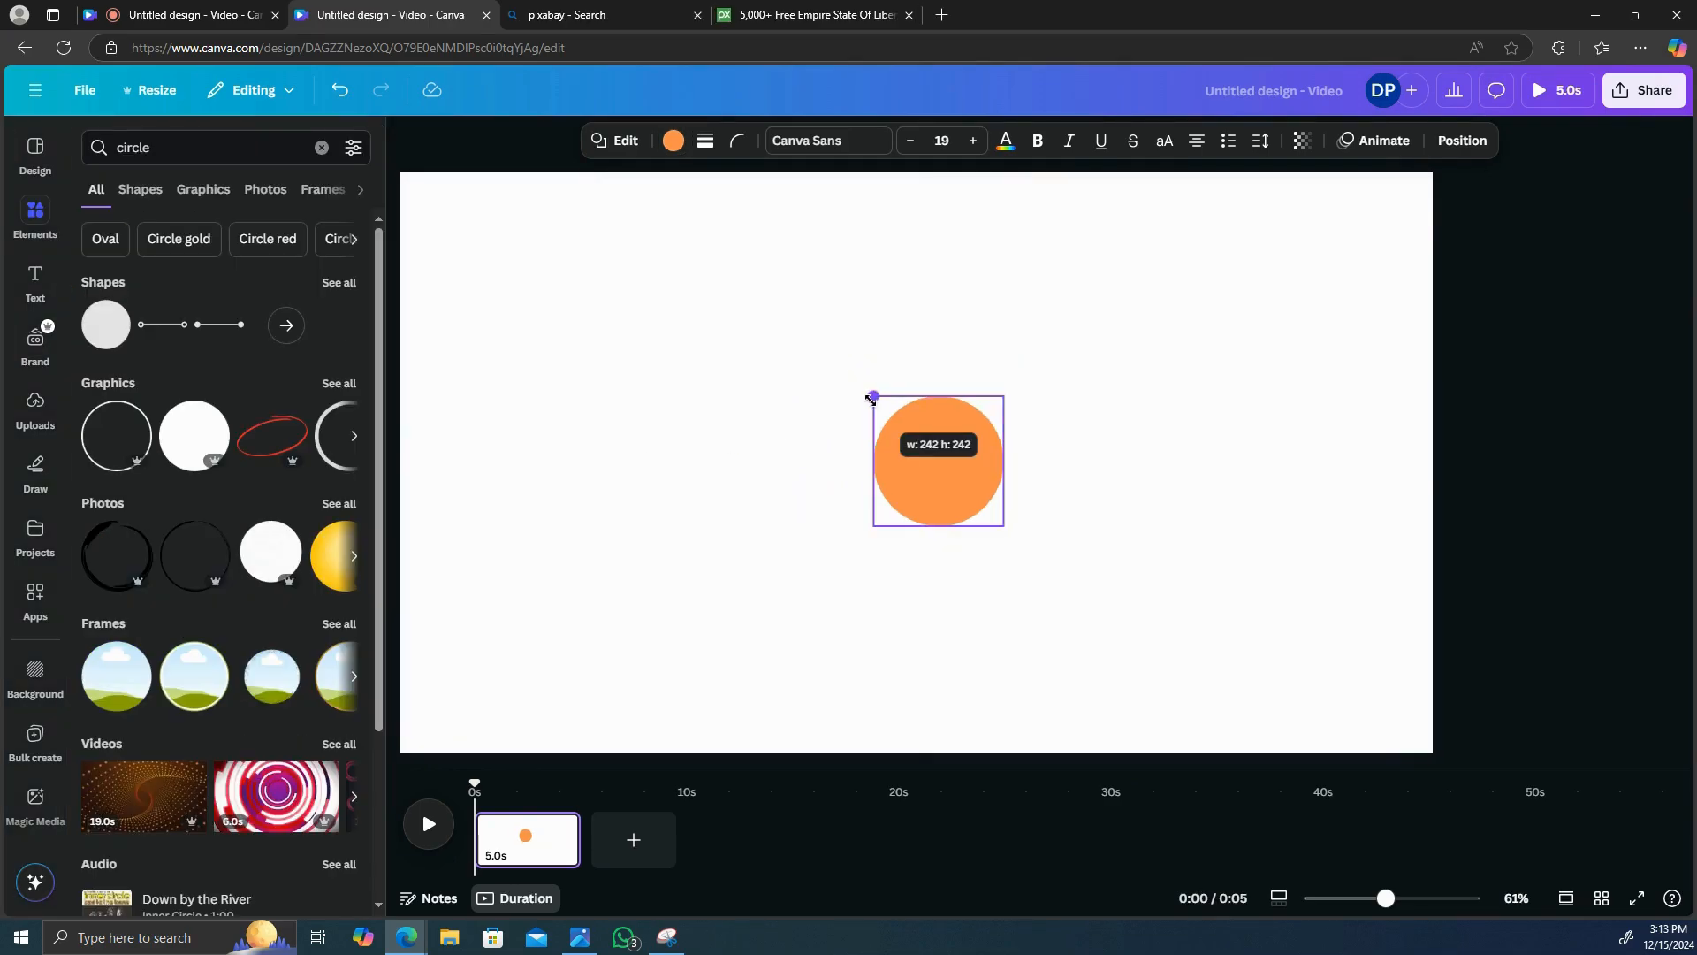
- Centre the orange circle on the page
{"action": "left_click_drag", "start_coordinate": [966, 443], "coordinate": [946, 401]}
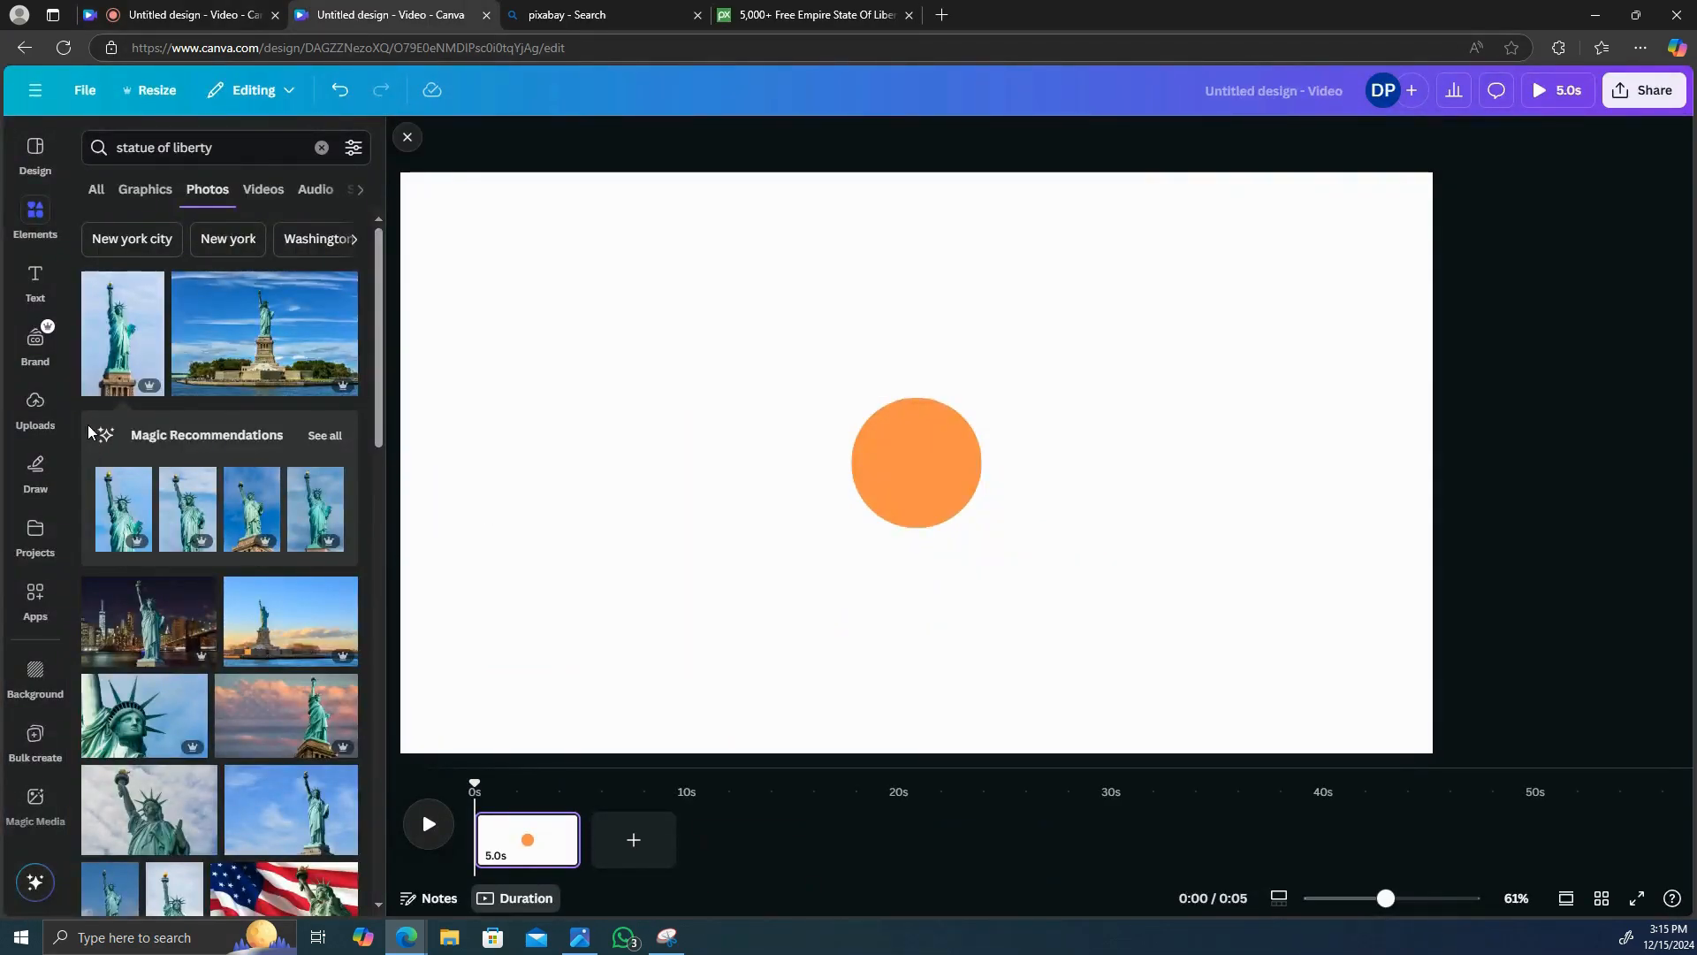
- Add the upright Statue of Liberty photo without its background, scaled down and standing on top of the orange circle
{"action": "left_click", "coordinate": [122, 356]}
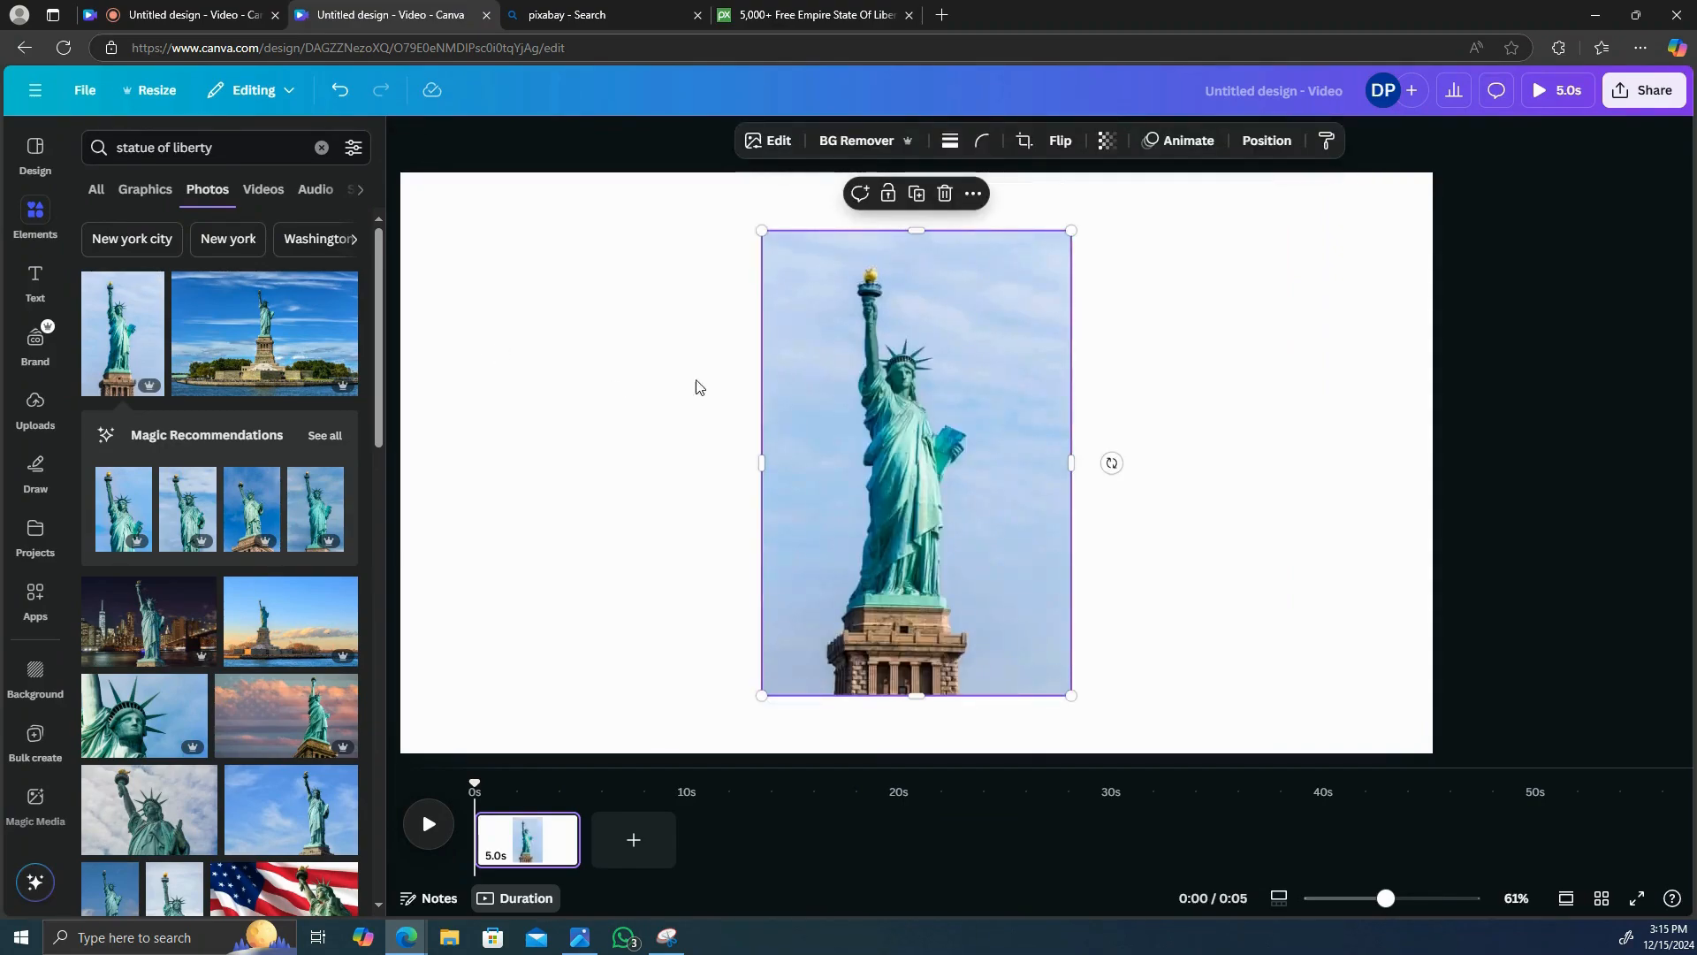
{"action": "left_click_drag", "start_coordinate": [1047, 337], "coordinate": [1029, 336]}
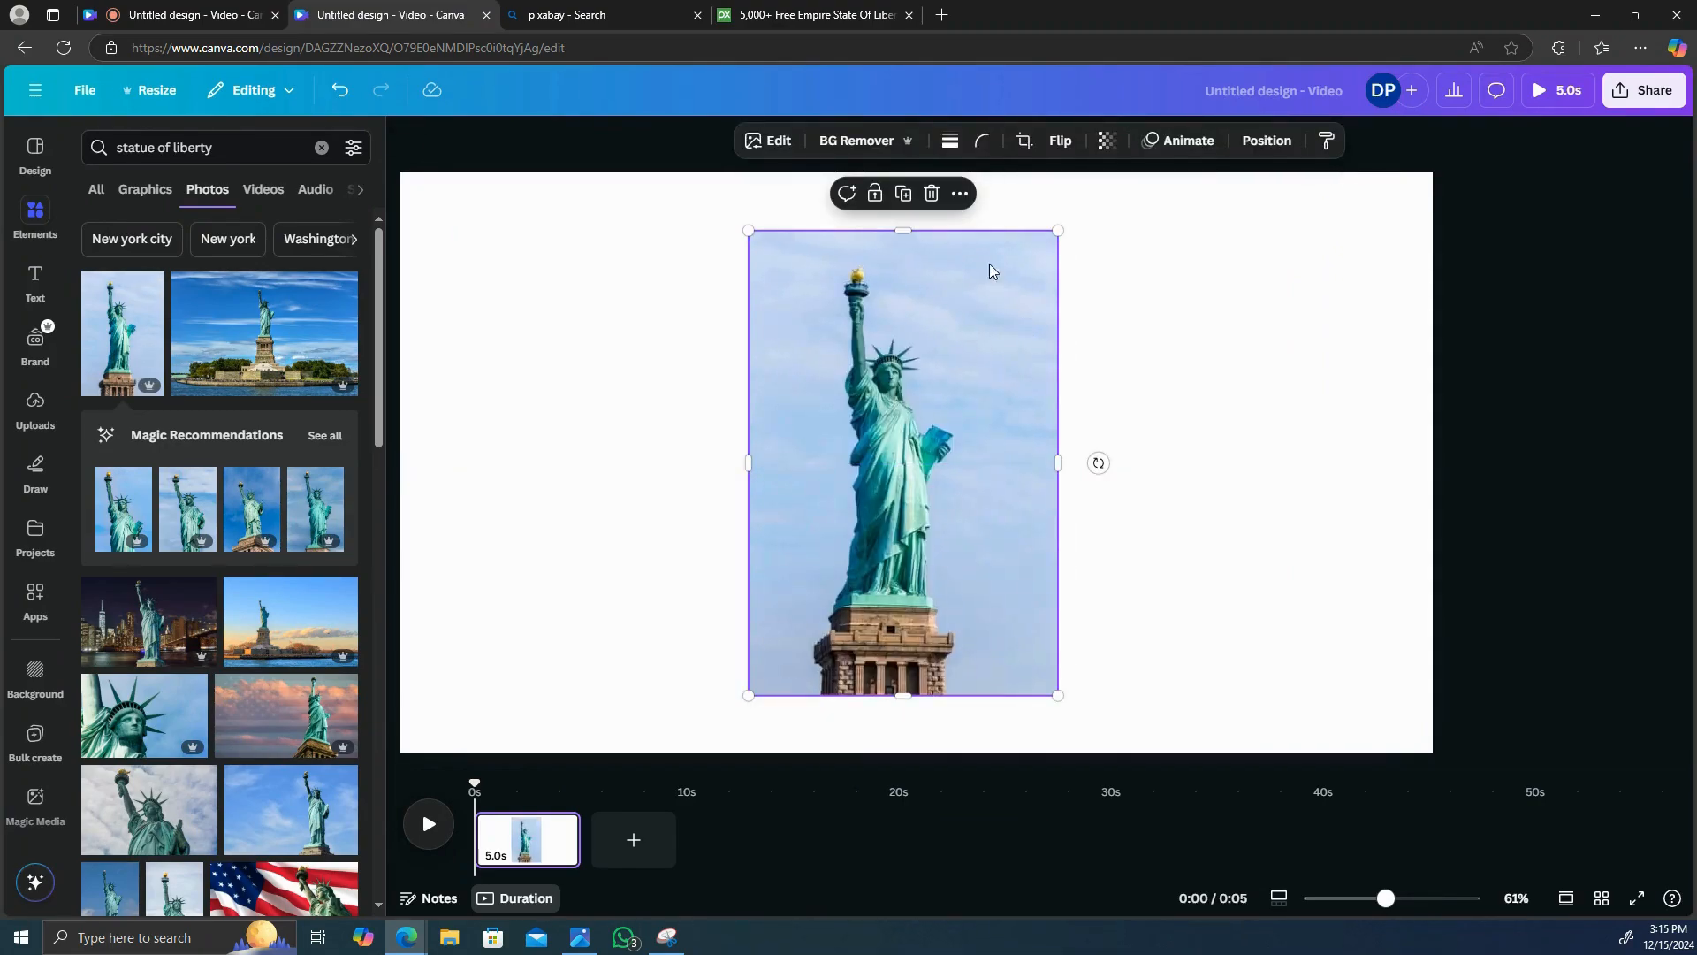
{"action": "left_click", "coordinate": [865, 148]}
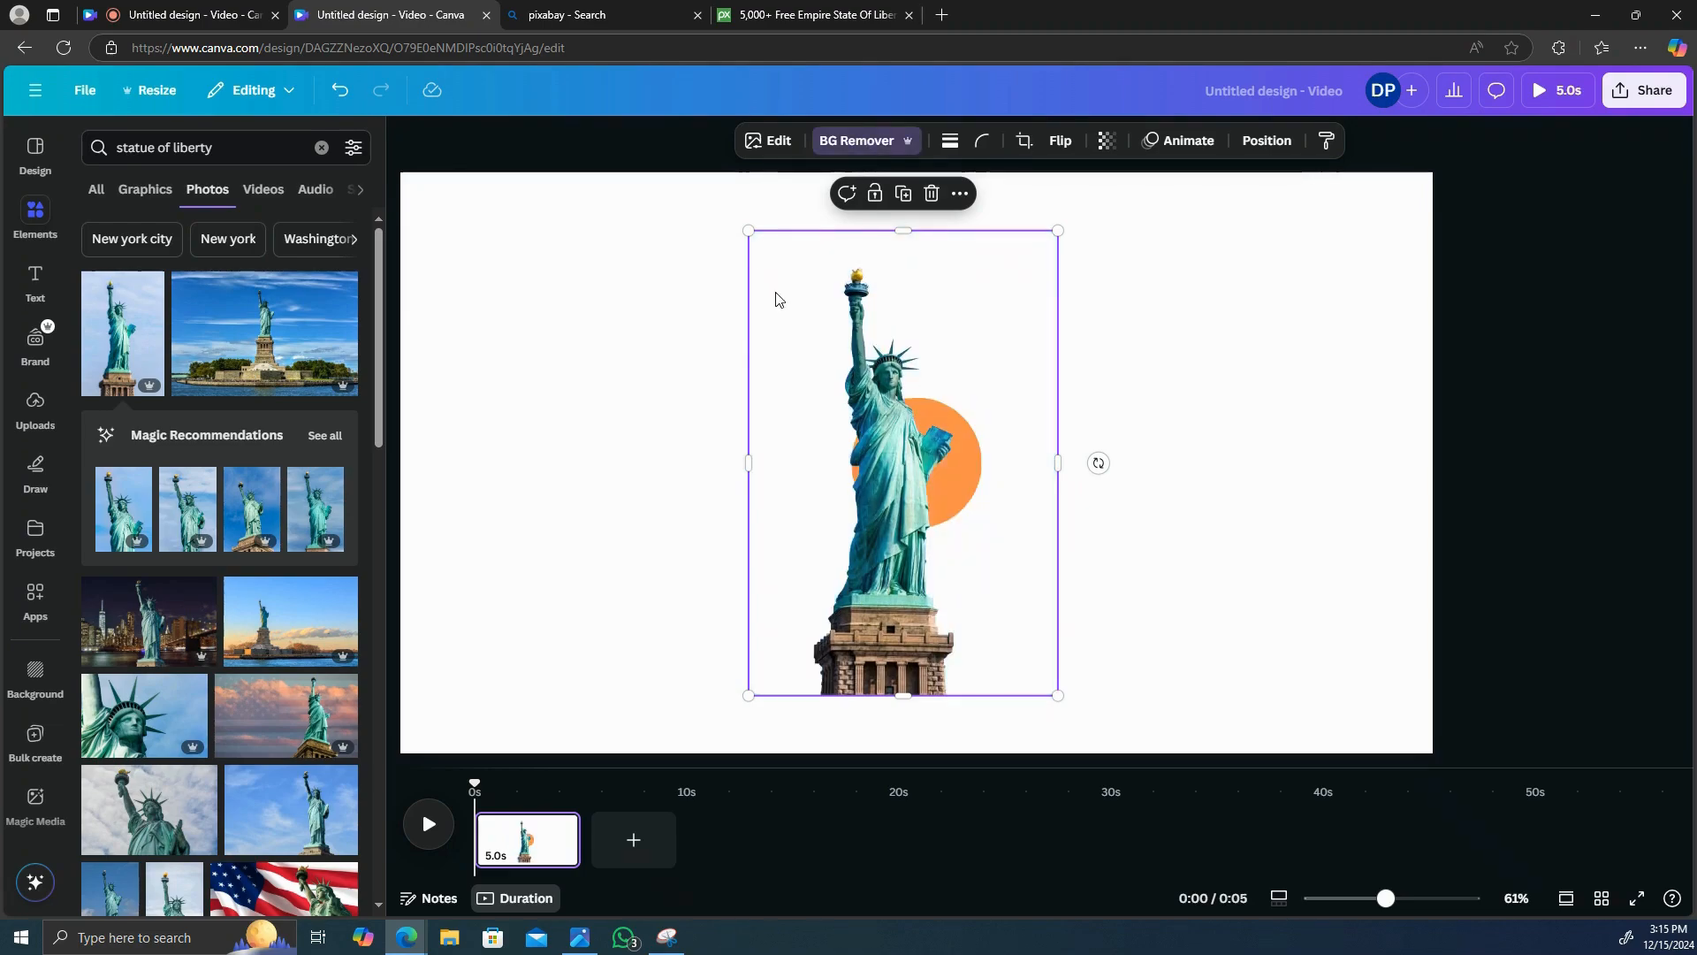
{"action": "left_click_drag", "start_coordinate": [748, 231], "coordinate": [902, 462]}
{"action": "left_click_drag", "start_coordinate": [1041, 578], "coordinate": [993, 359]}
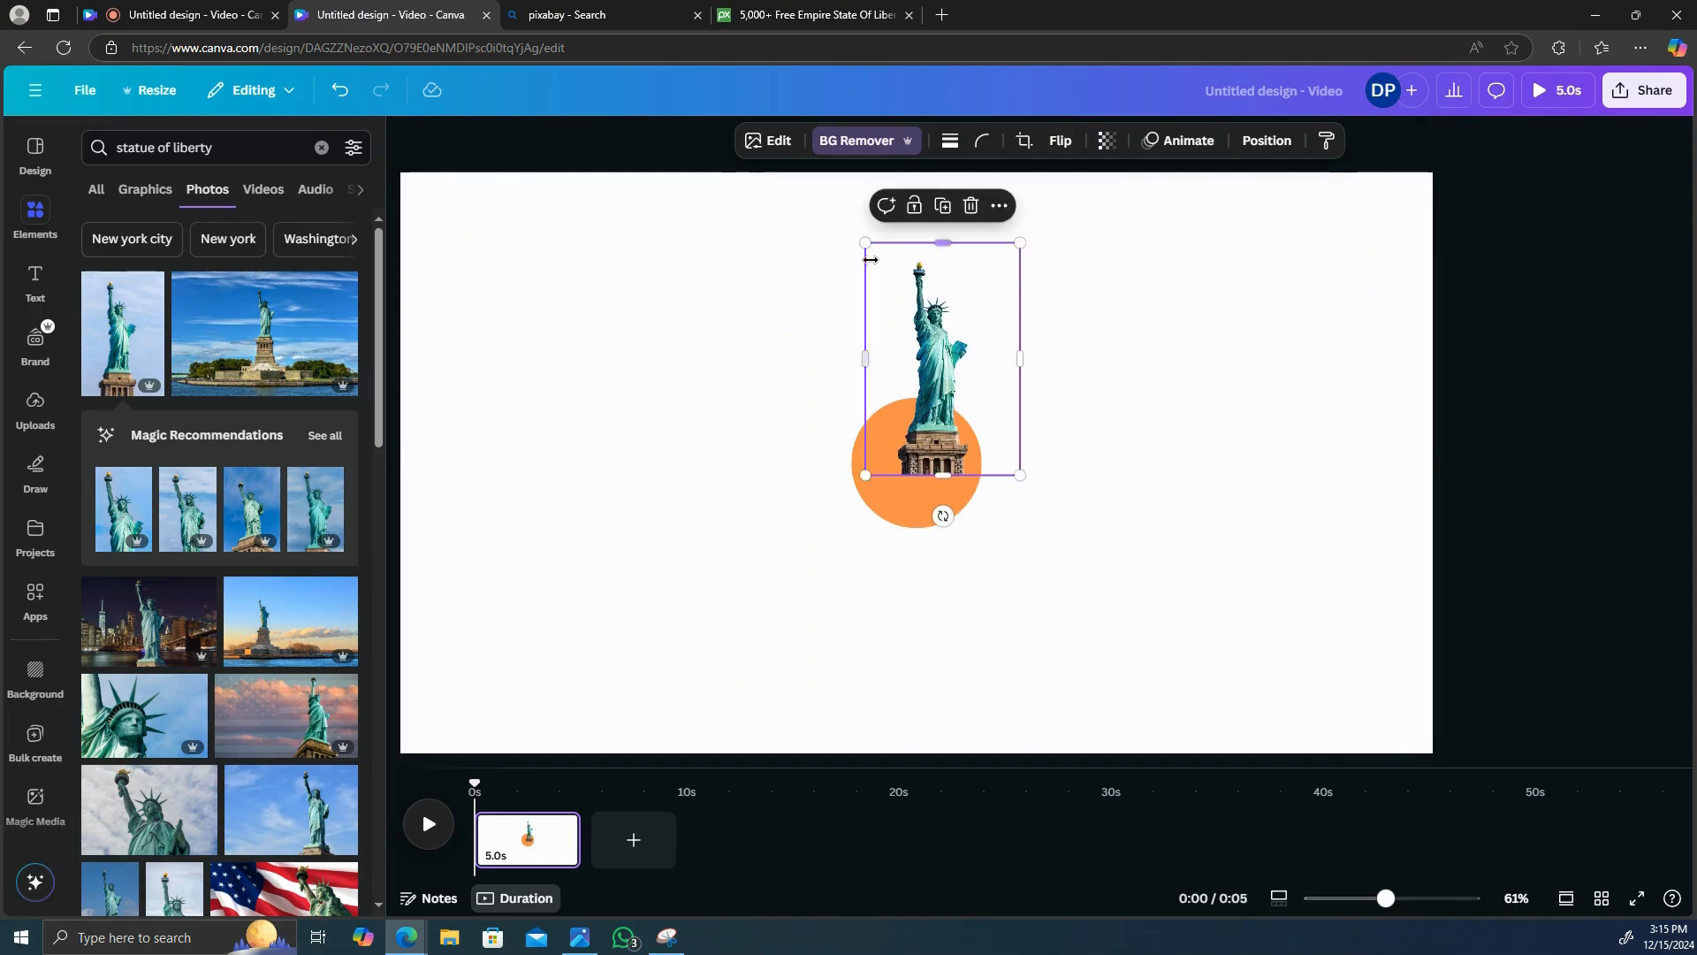
{"action": "mouse_move", "coordinate": [866, 243]}
{"action": "left_mouse_down"}
{"action": "mouse_move", "coordinate": [887, 273]}
{"action": "mouse_move", "coordinate": [914, 269]}
{"action": "mouse_move", "coordinate": [862, 222]}
{"action": "left_mouse_up"}
{"action": "left_click_drag", "start_coordinate": [939, 276], "coordinate": [943, 266]}
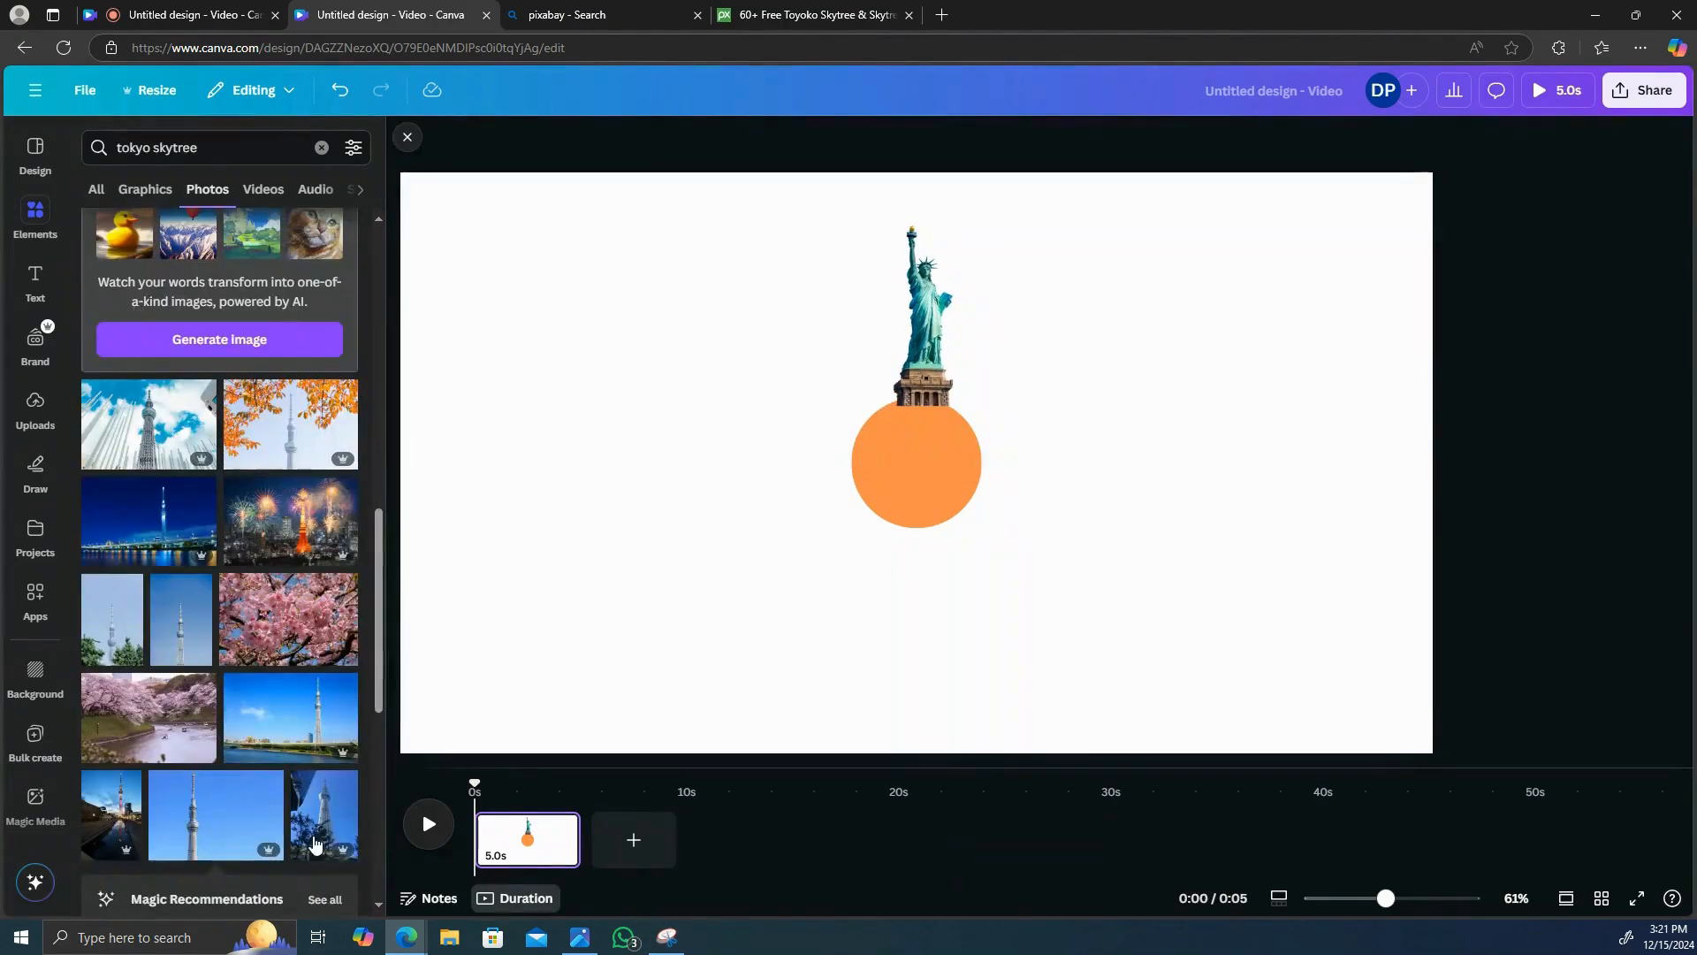
- Add the Tokyo Skytree photo with plain blue sky, without its background, scaled down and hanging upside down beneath the orange circle
{"action": "left_click", "coordinate": [237, 822]}
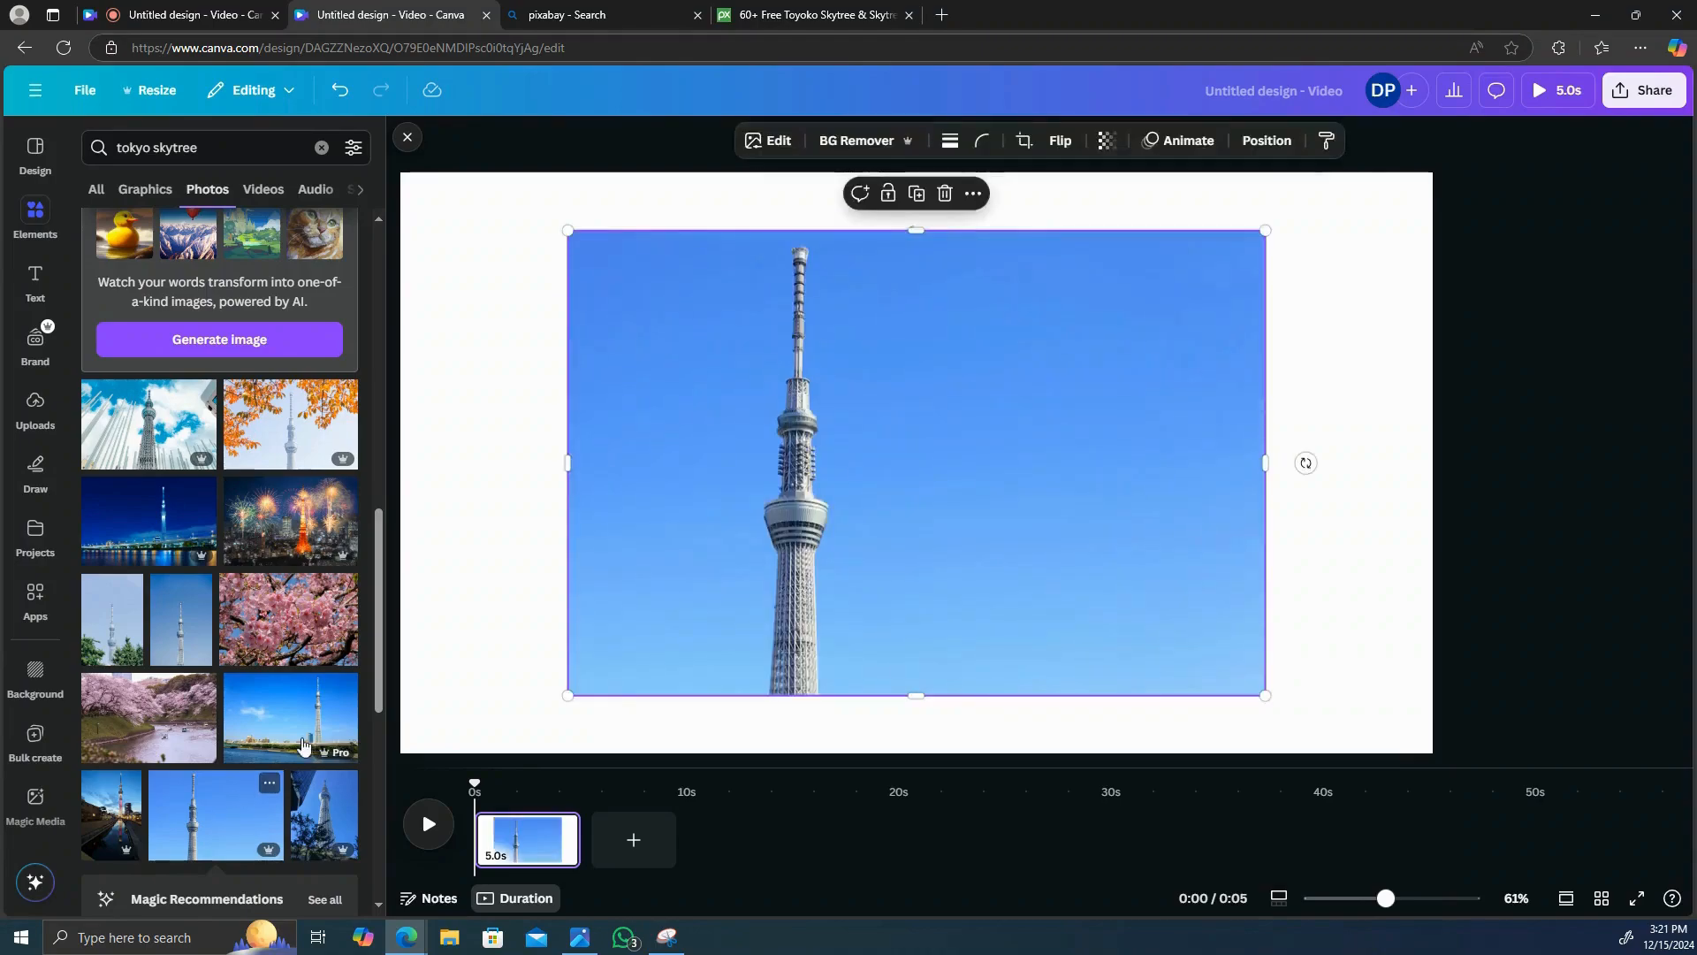
{"action": "left_click", "coordinate": [864, 142]}
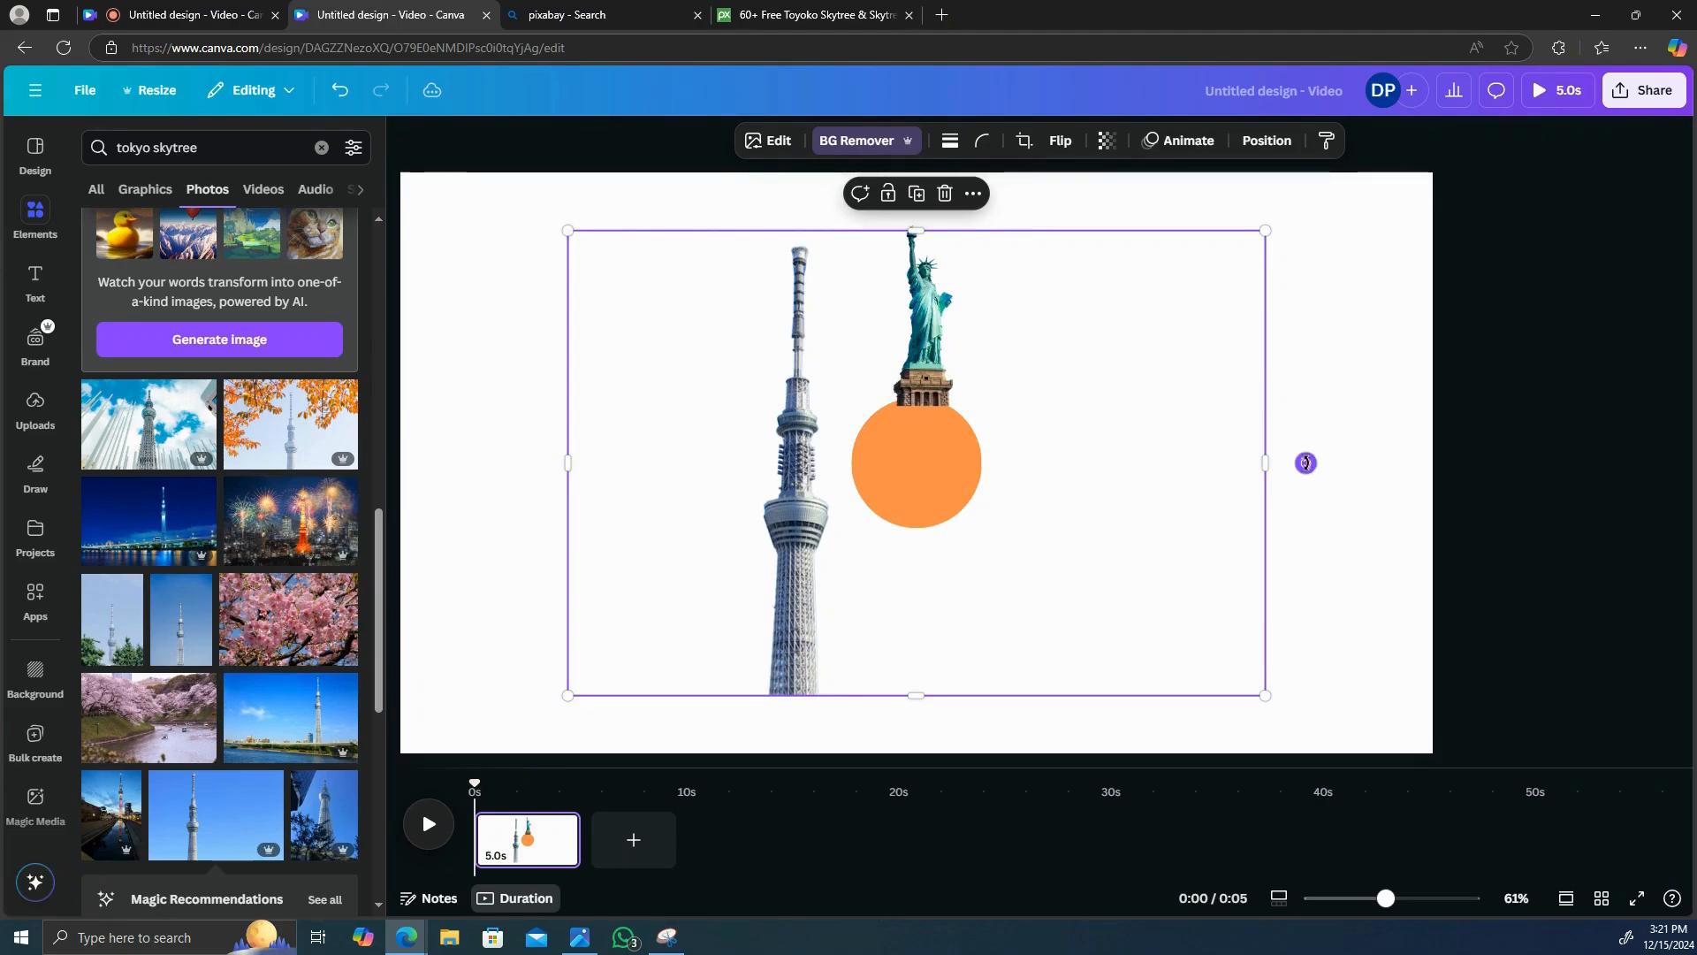
{"action": "left_click_drag", "start_coordinate": [1309, 505], "coordinate": [639, 449]}
{"action": "left_click_drag", "start_coordinate": [640, 278], "coordinate": [943, 485]}
{"action": "left_click_drag", "start_coordinate": [1158, 586], "coordinate": [906, 598]}
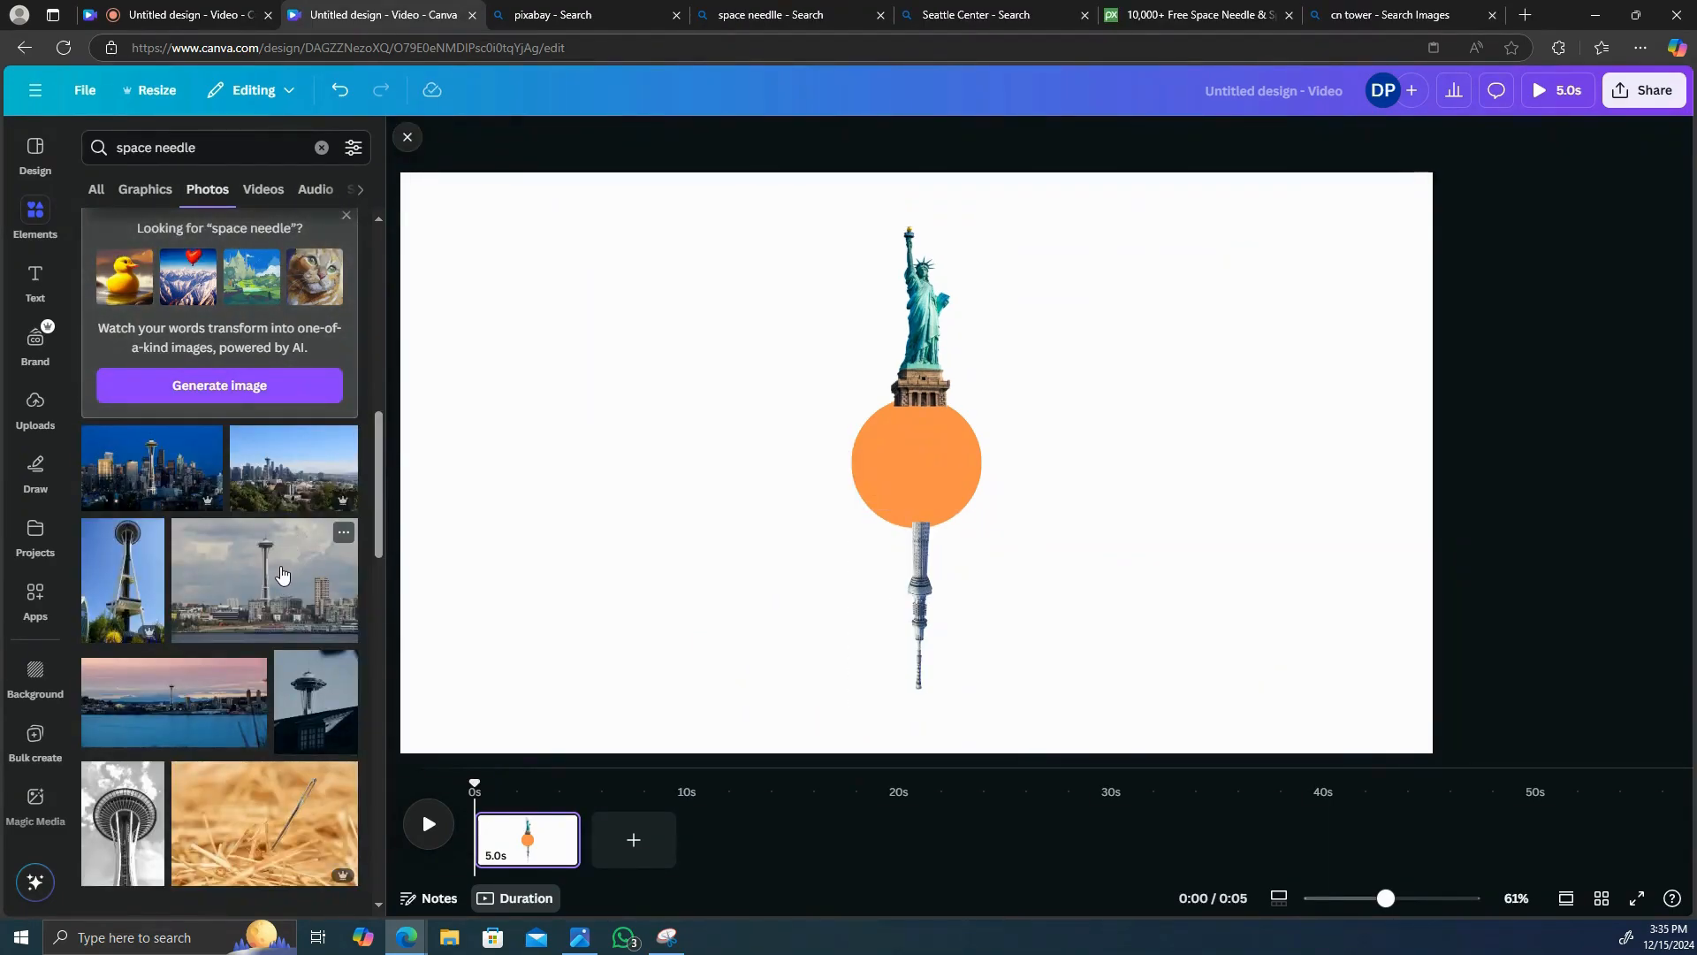
- Add the Space Needle photo with the cloudy sky, remove its background and crop it to the tower alone
{"action": "left_click", "coordinate": [282, 576]}
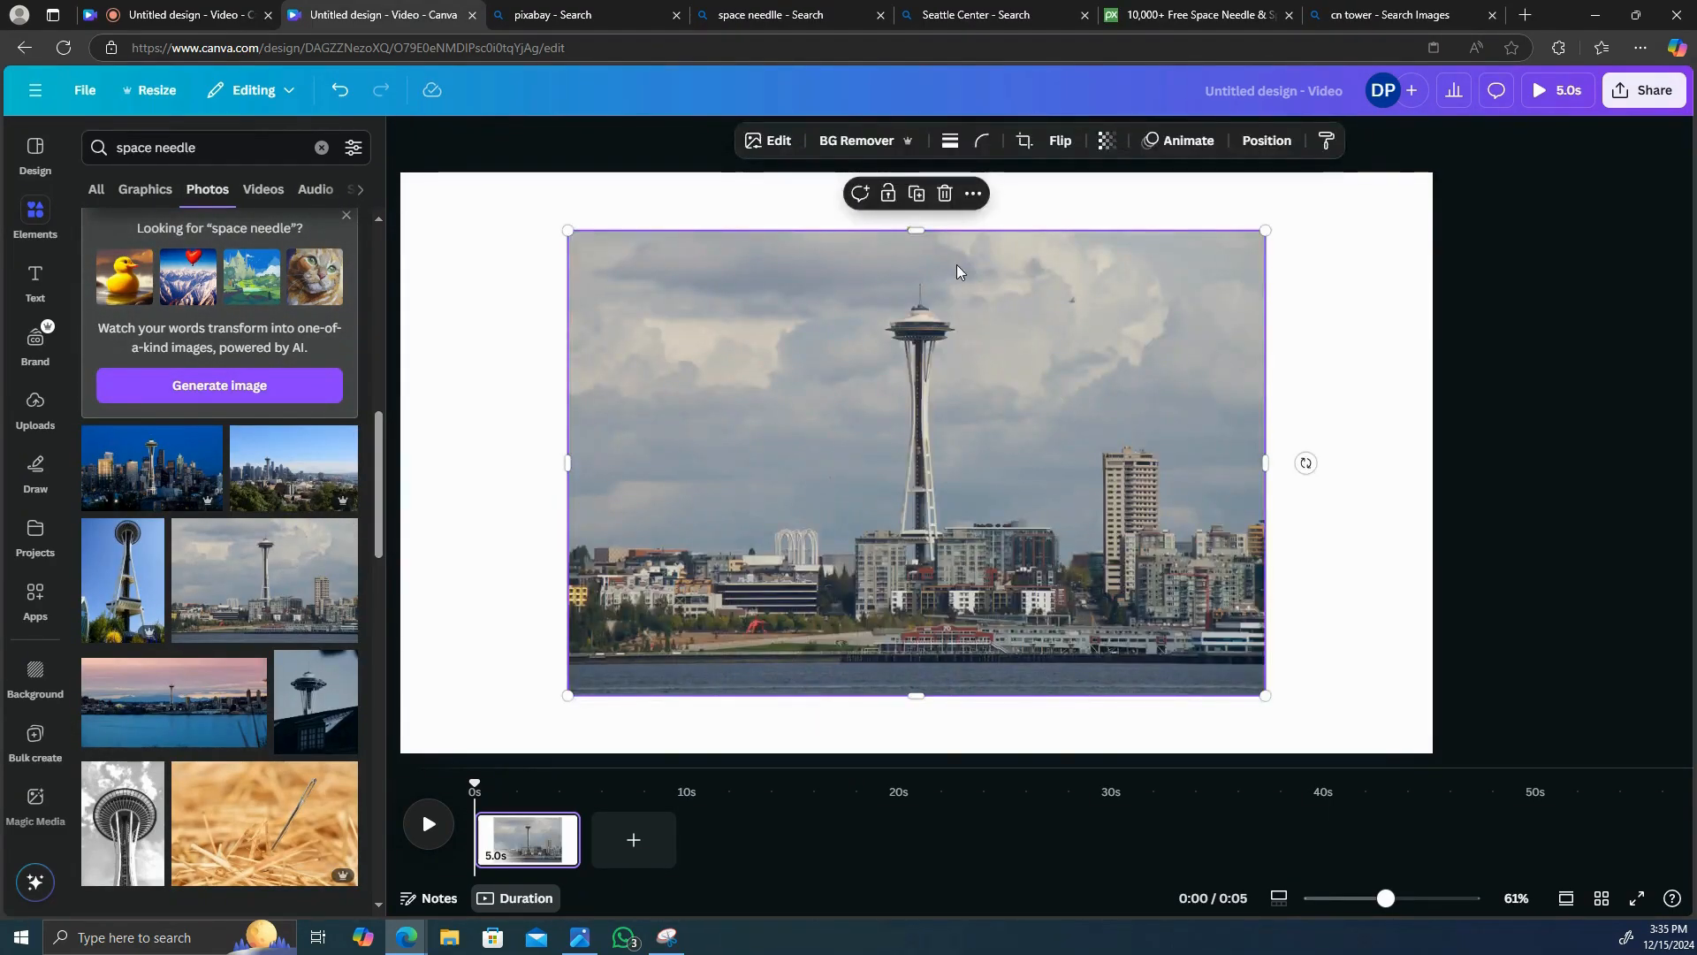
{"action": "left_click", "coordinate": [856, 141]}
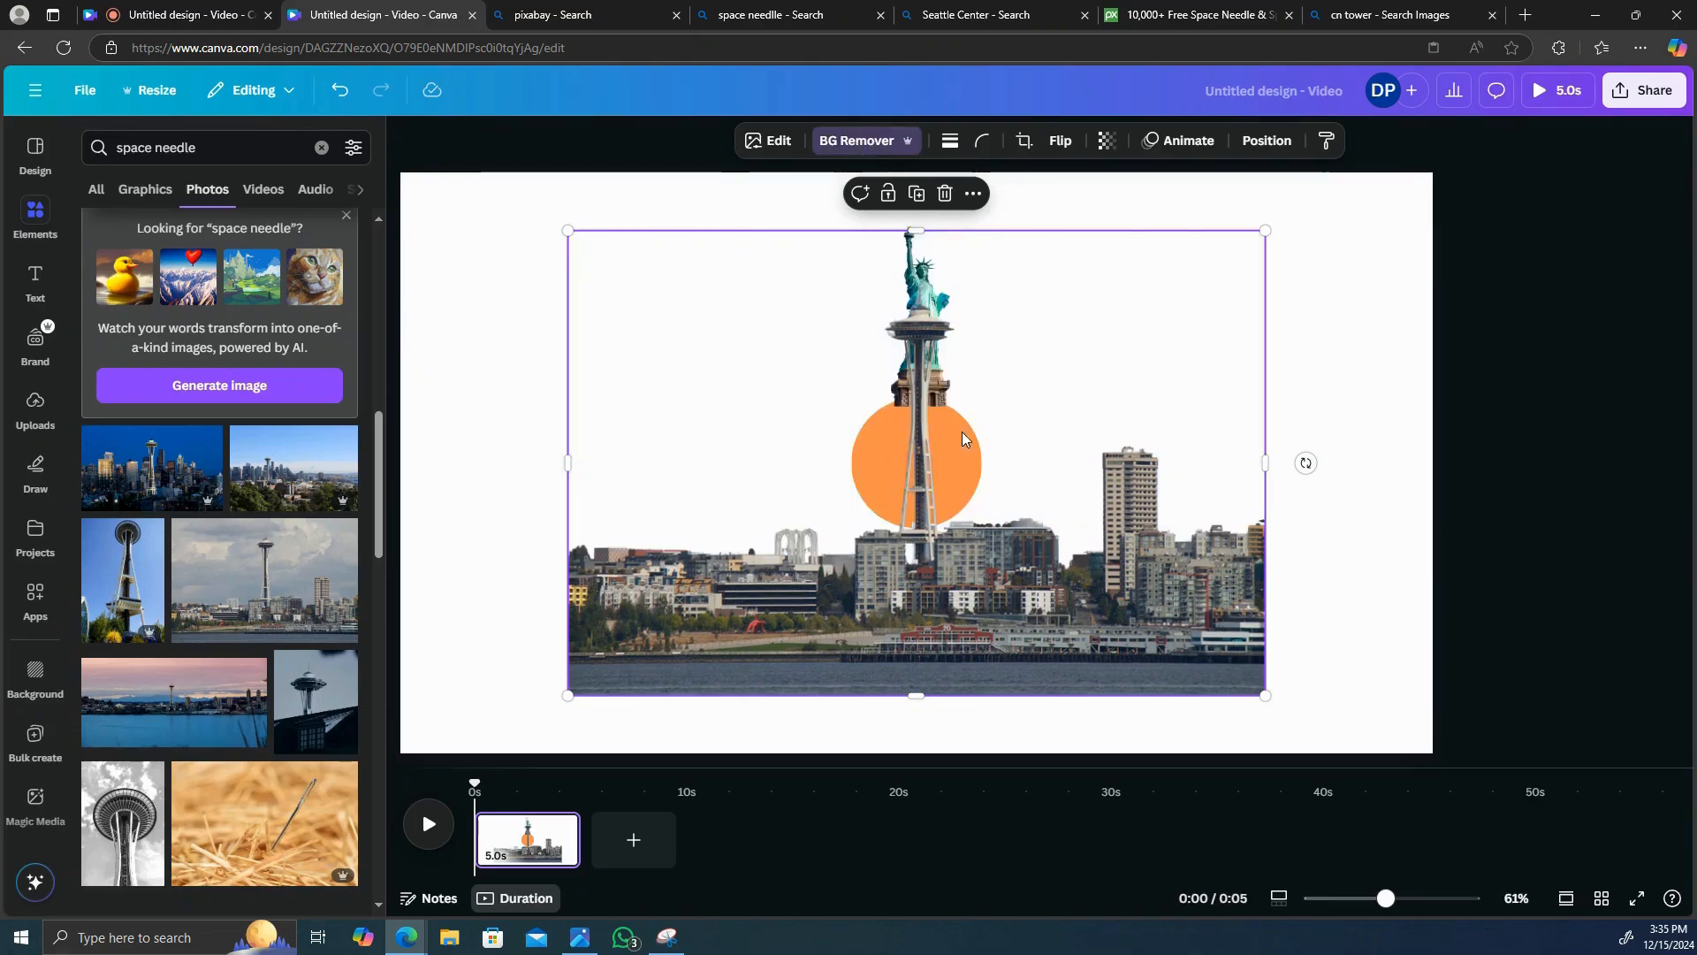
{"action": "left_click_drag", "start_coordinate": [976, 652], "coordinate": [1002, 500]}
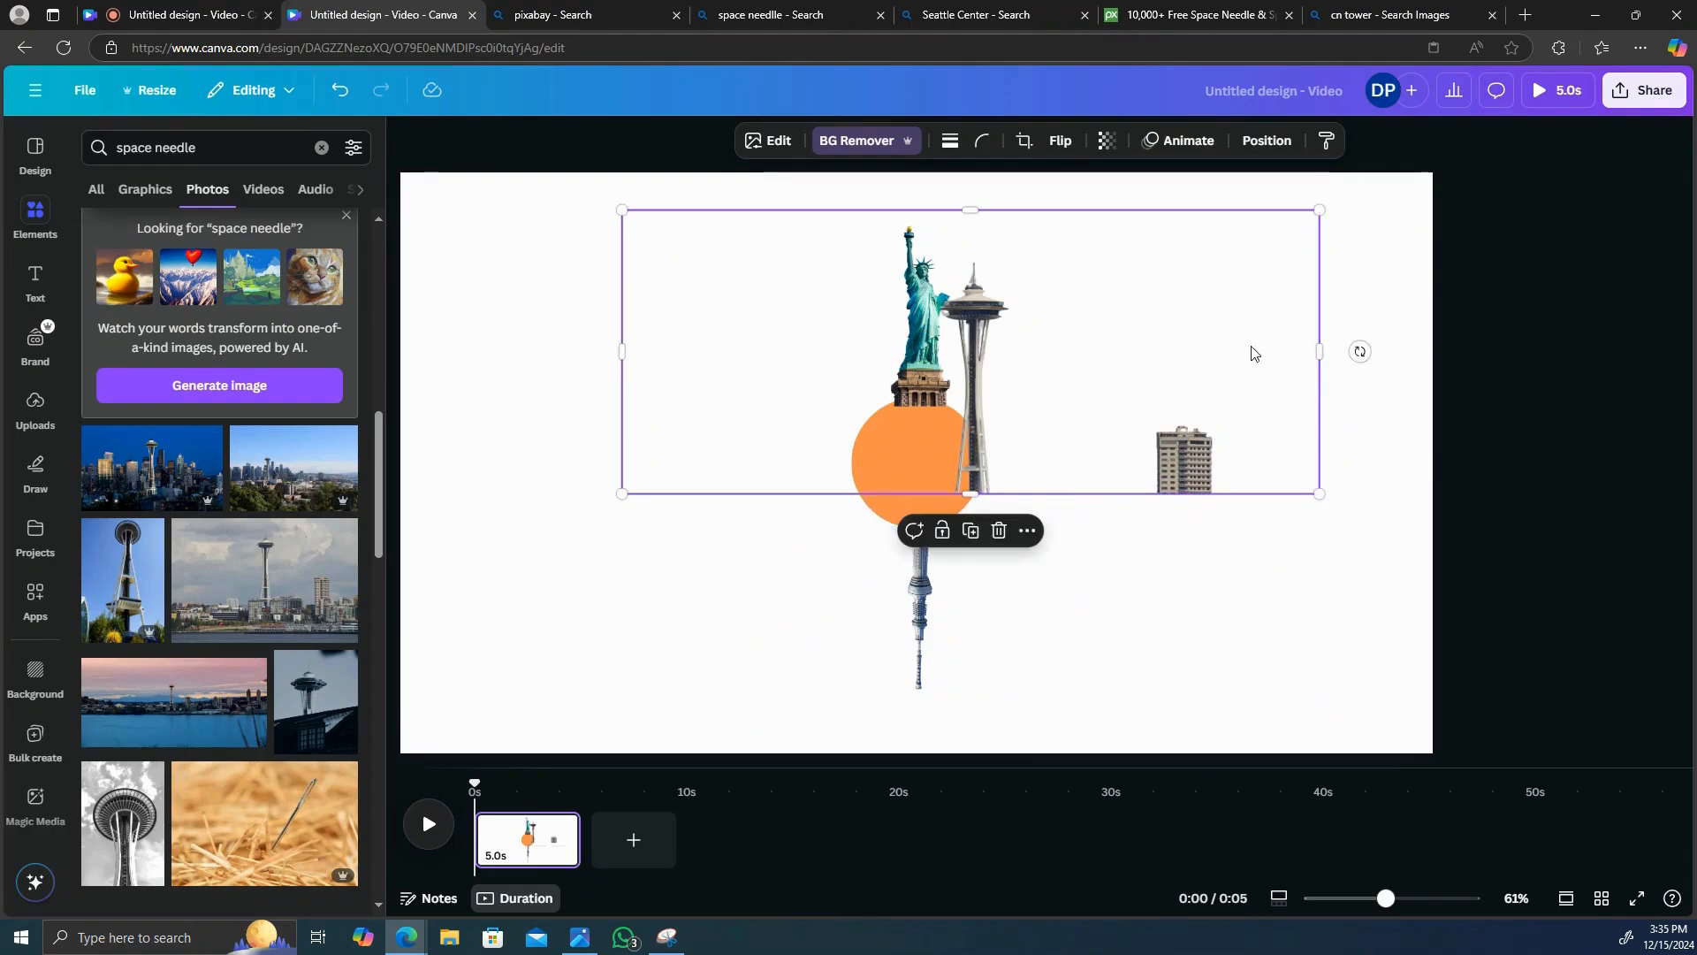
{"action": "left_click_drag", "start_coordinate": [1315, 344], "coordinate": [1040, 351]}
{"action": "left_click_drag", "start_coordinate": [976, 334], "coordinate": [1018, 332]}
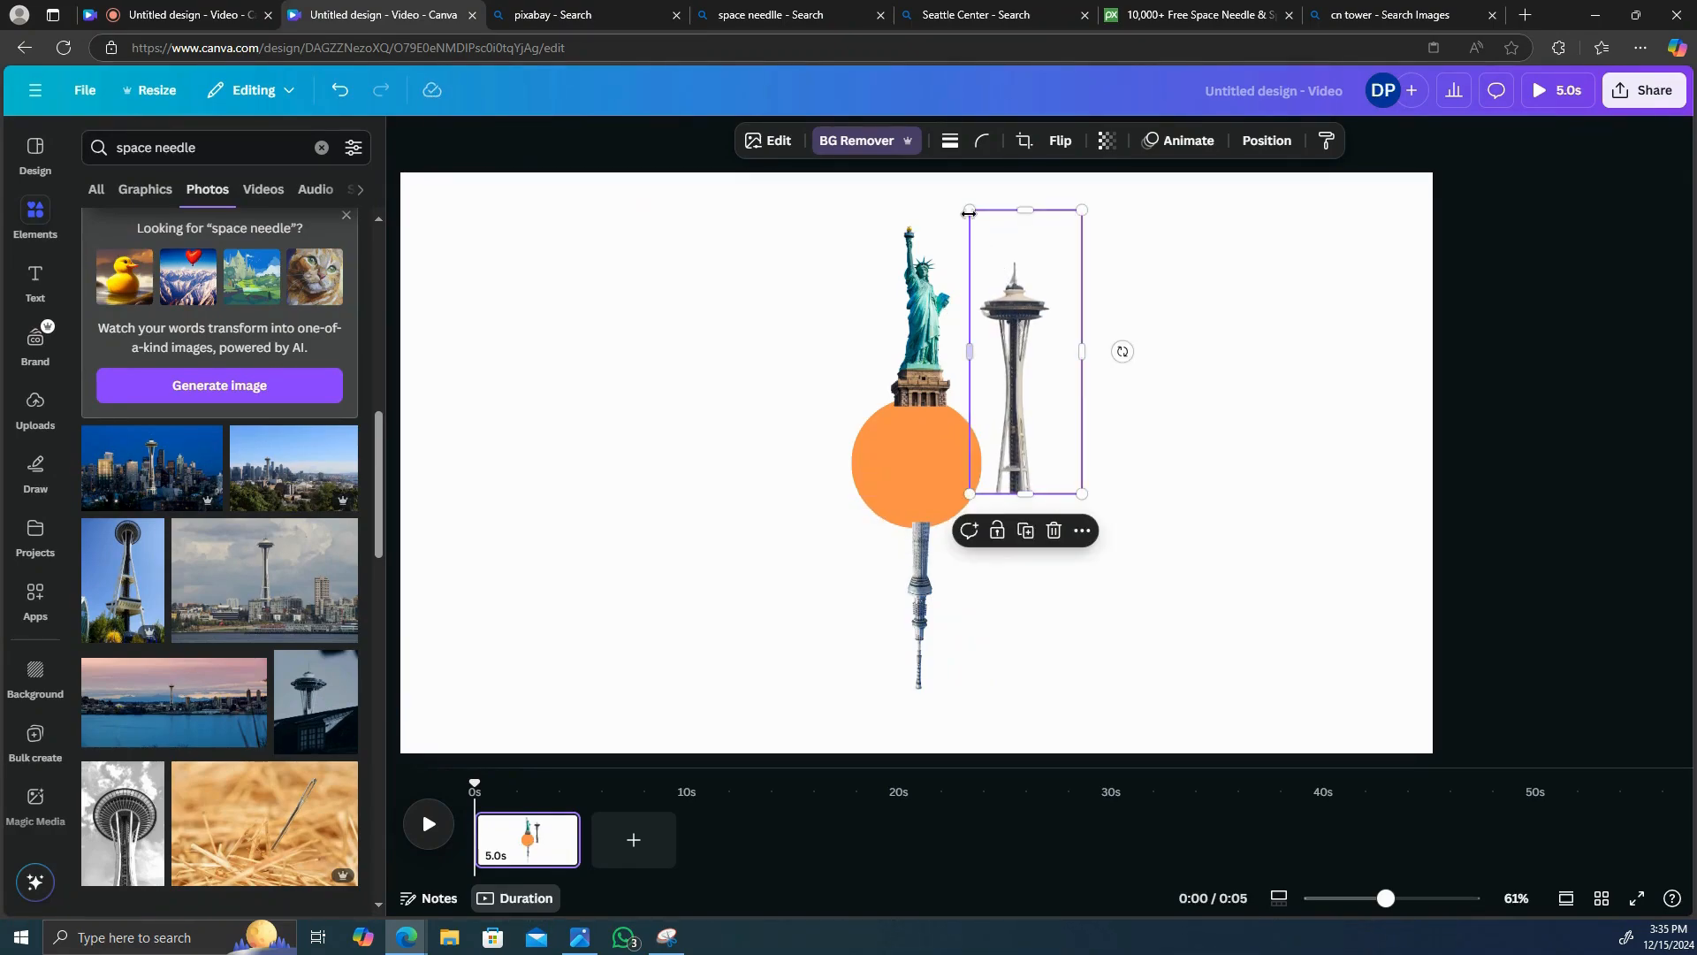
- Scale down the Space Needle and rotate it sideways so it points right from the circle's right edge
{"action": "left_click_drag", "start_coordinate": [969, 212], "coordinate": [1001, 291]}
{"action": "left_click_drag", "start_coordinate": [1023, 399], "coordinate": [1075, 438]}
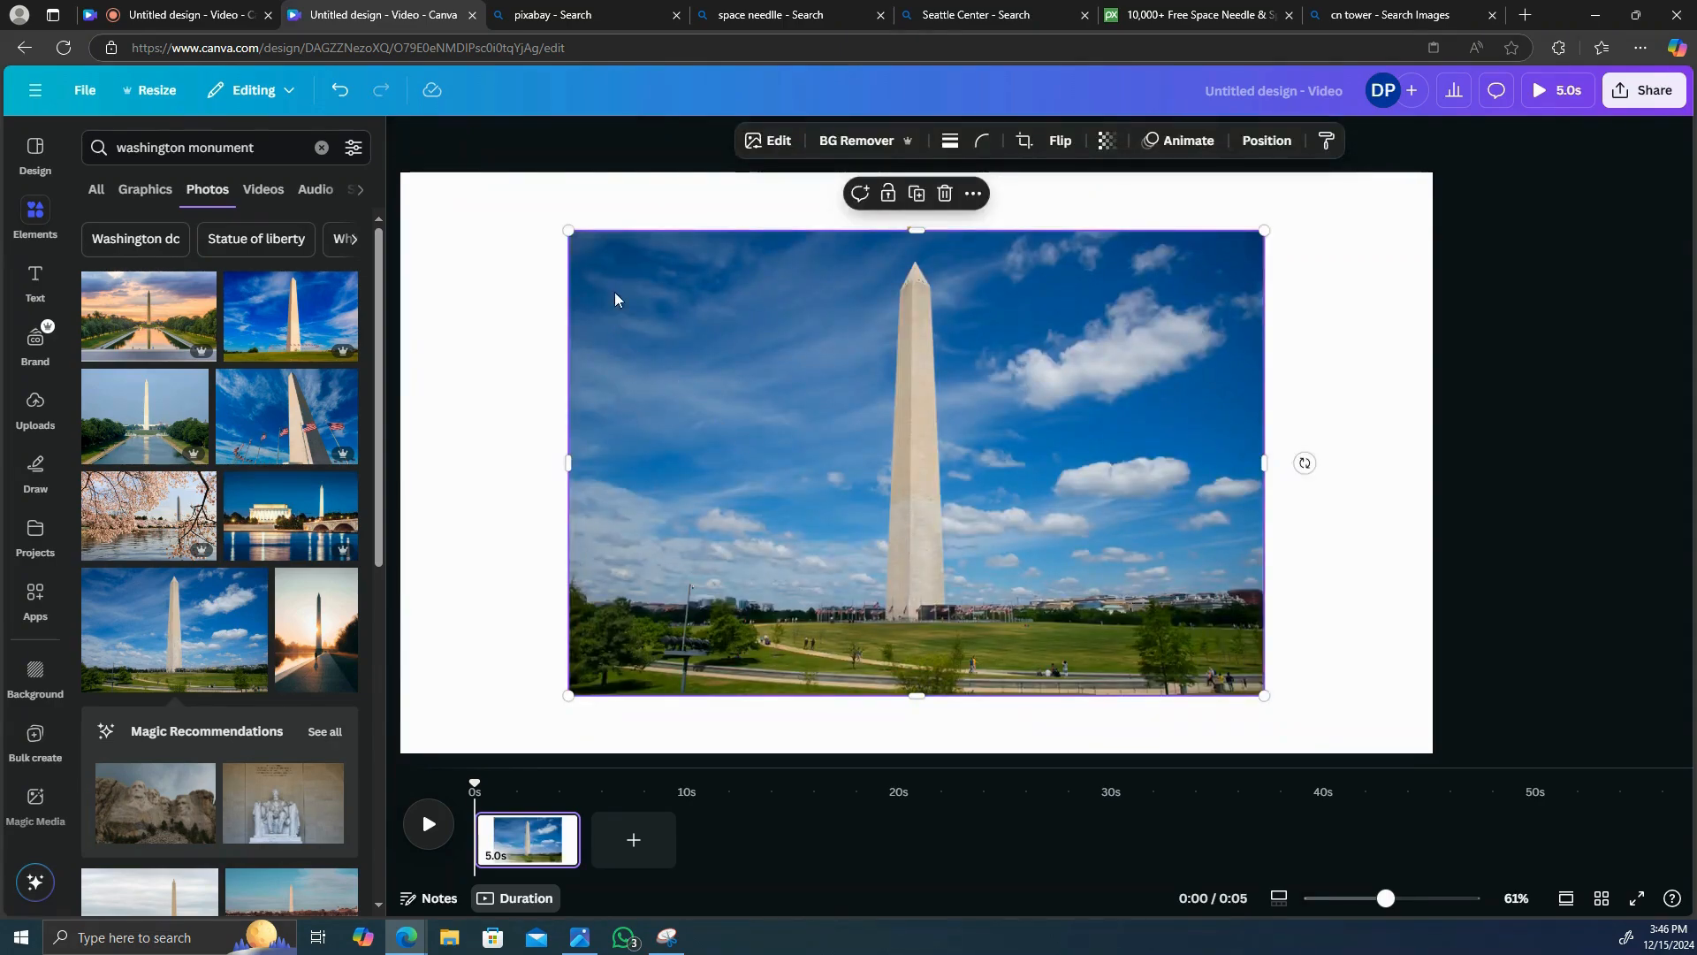
- Remove the background from the Washington Monument photo and crop away the park so only the obelisk is left
{"action": "left_click", "coordinate": [883, 139]}
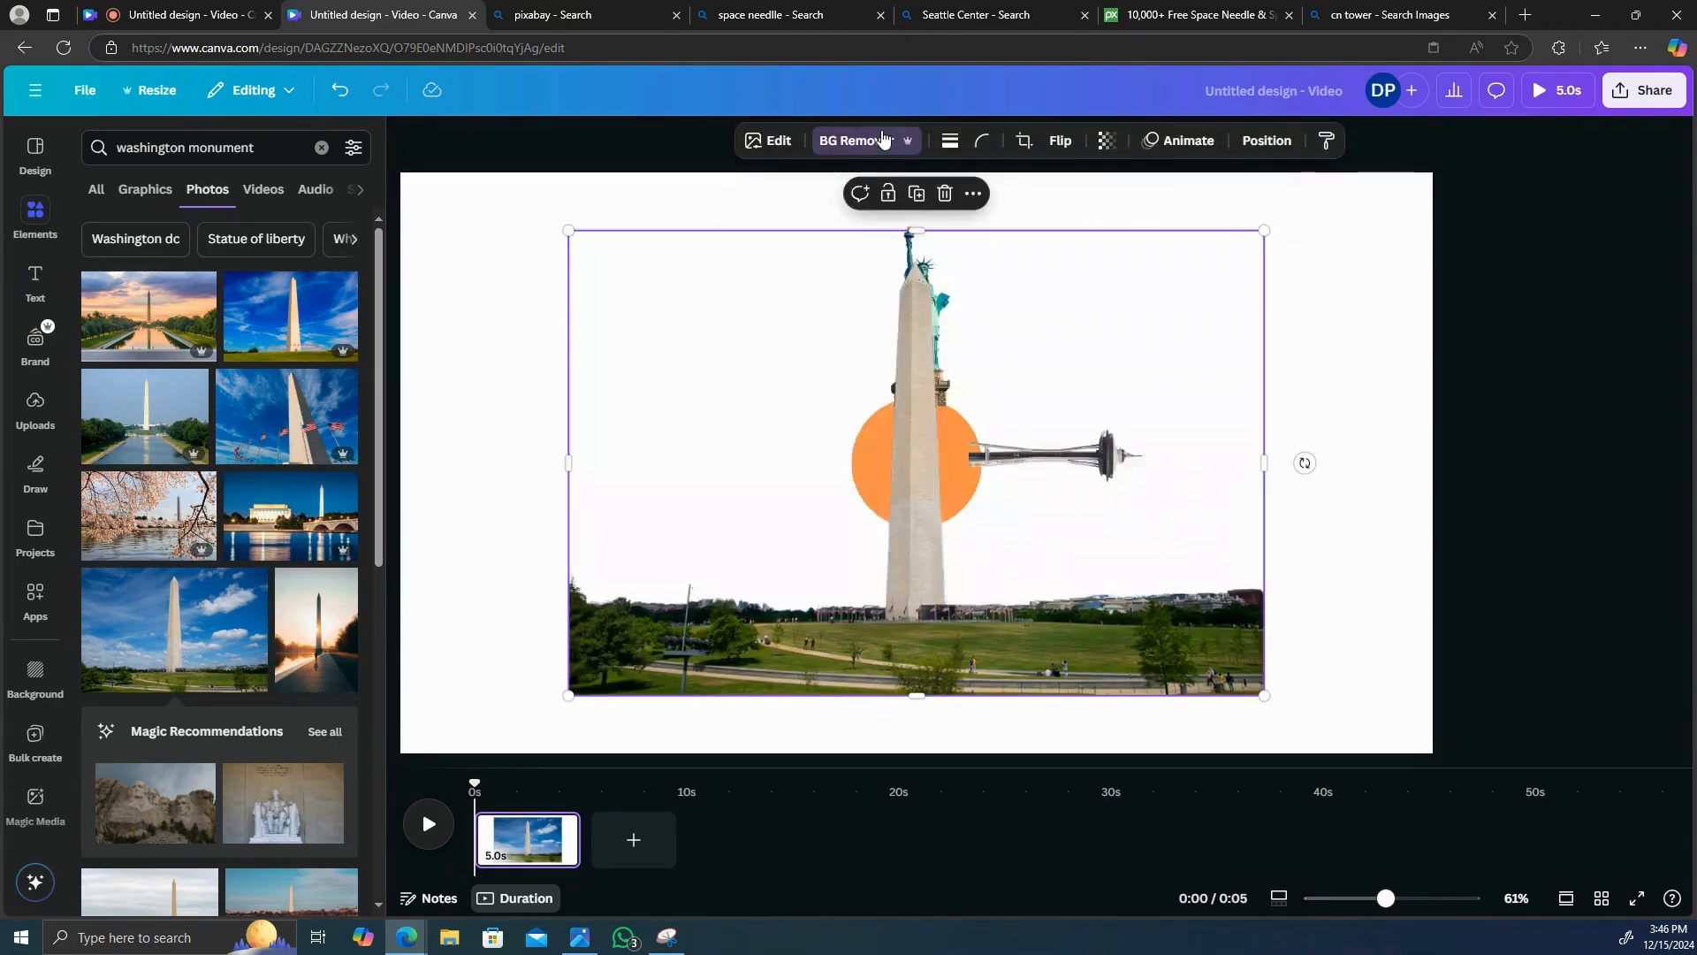
{"action": "left_click_drag", "start_coordinate": [712, 383], "coordinate": [625, 496]}
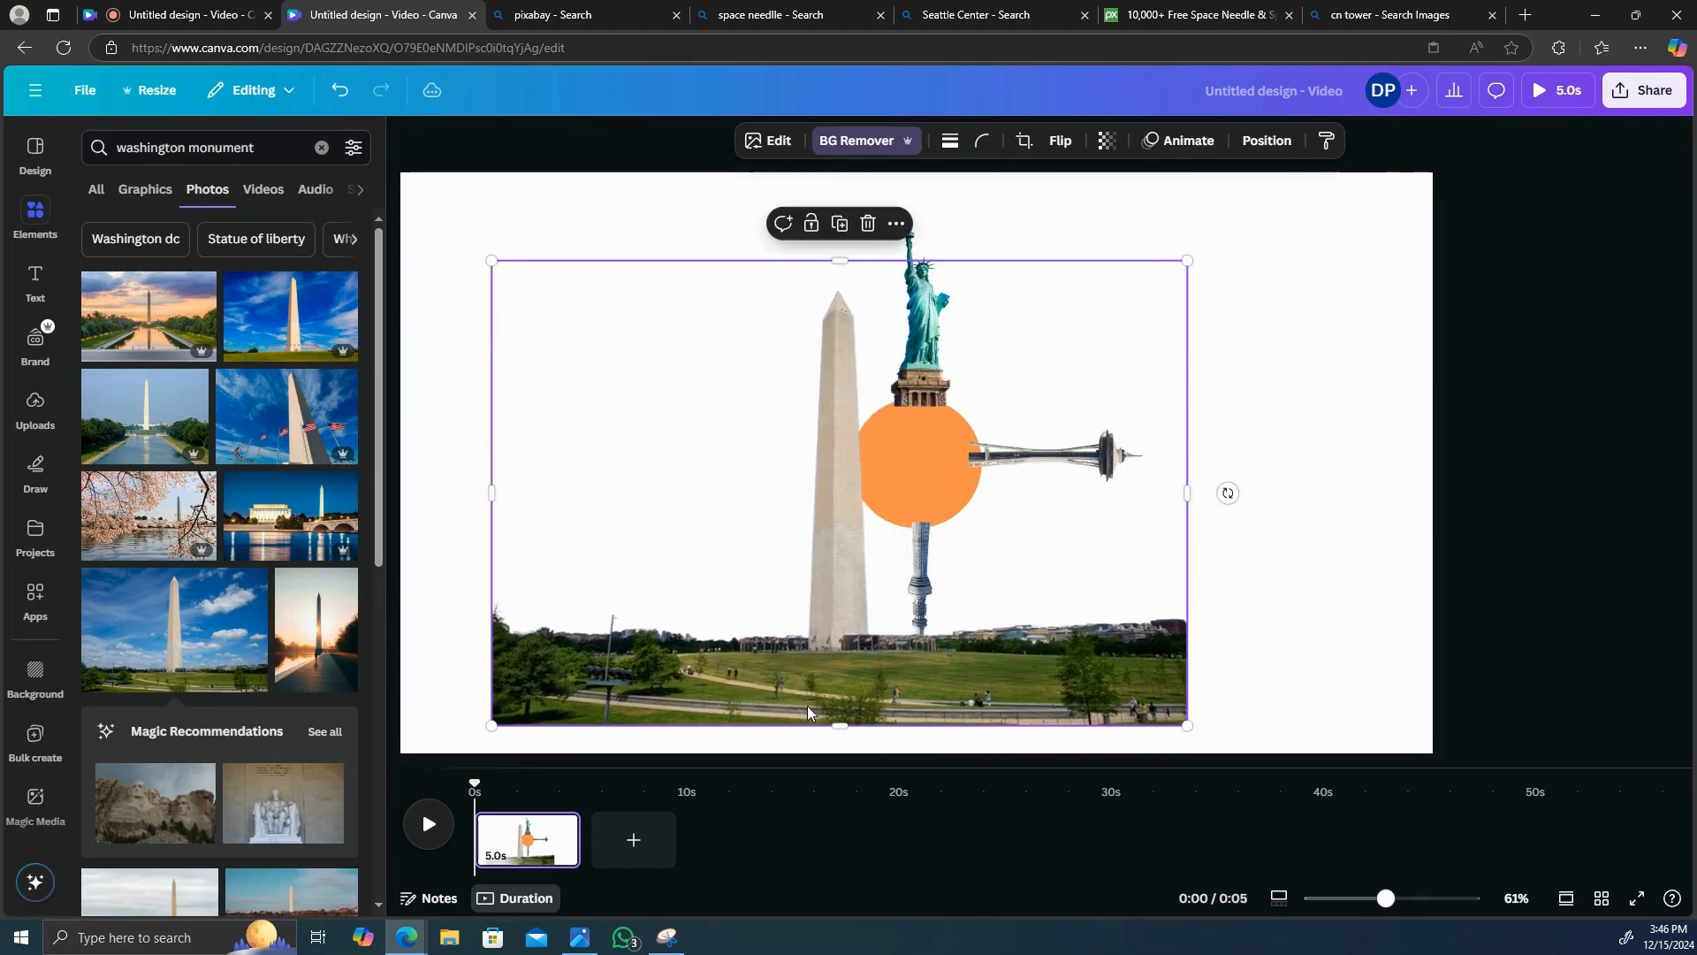
{"action": "left_click_drag", "start_coordinate": [836, 719], "coordinate": [837, 629]}
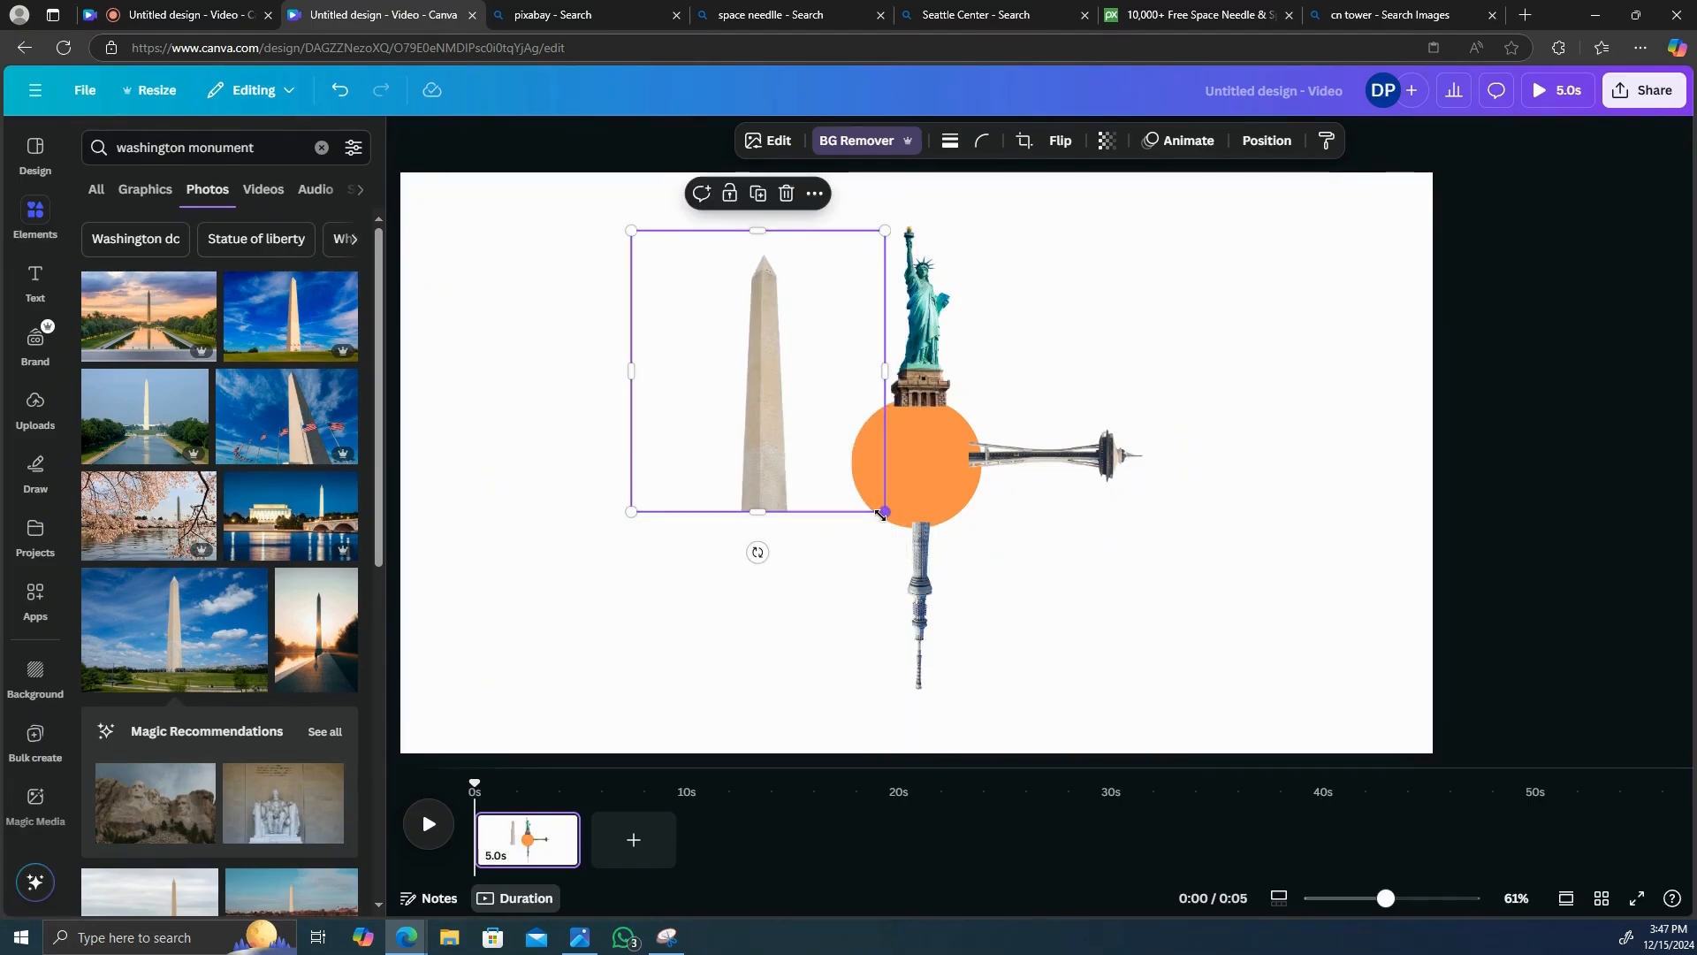
- Scale down the Washington Monument and rotate it sideways so it points left from the circle's left edge
{"action": "left_click_drag", "start_coordinate": [885, 510], "coordinate": [835, 432]}
{"action": "left_click_drag", "start_coordinate": [764, 390], "coordinate": [864, 364]}
{"action": "left_click_drag", "start_coordinate": [801, 277], "coordinate": [725, 356]}
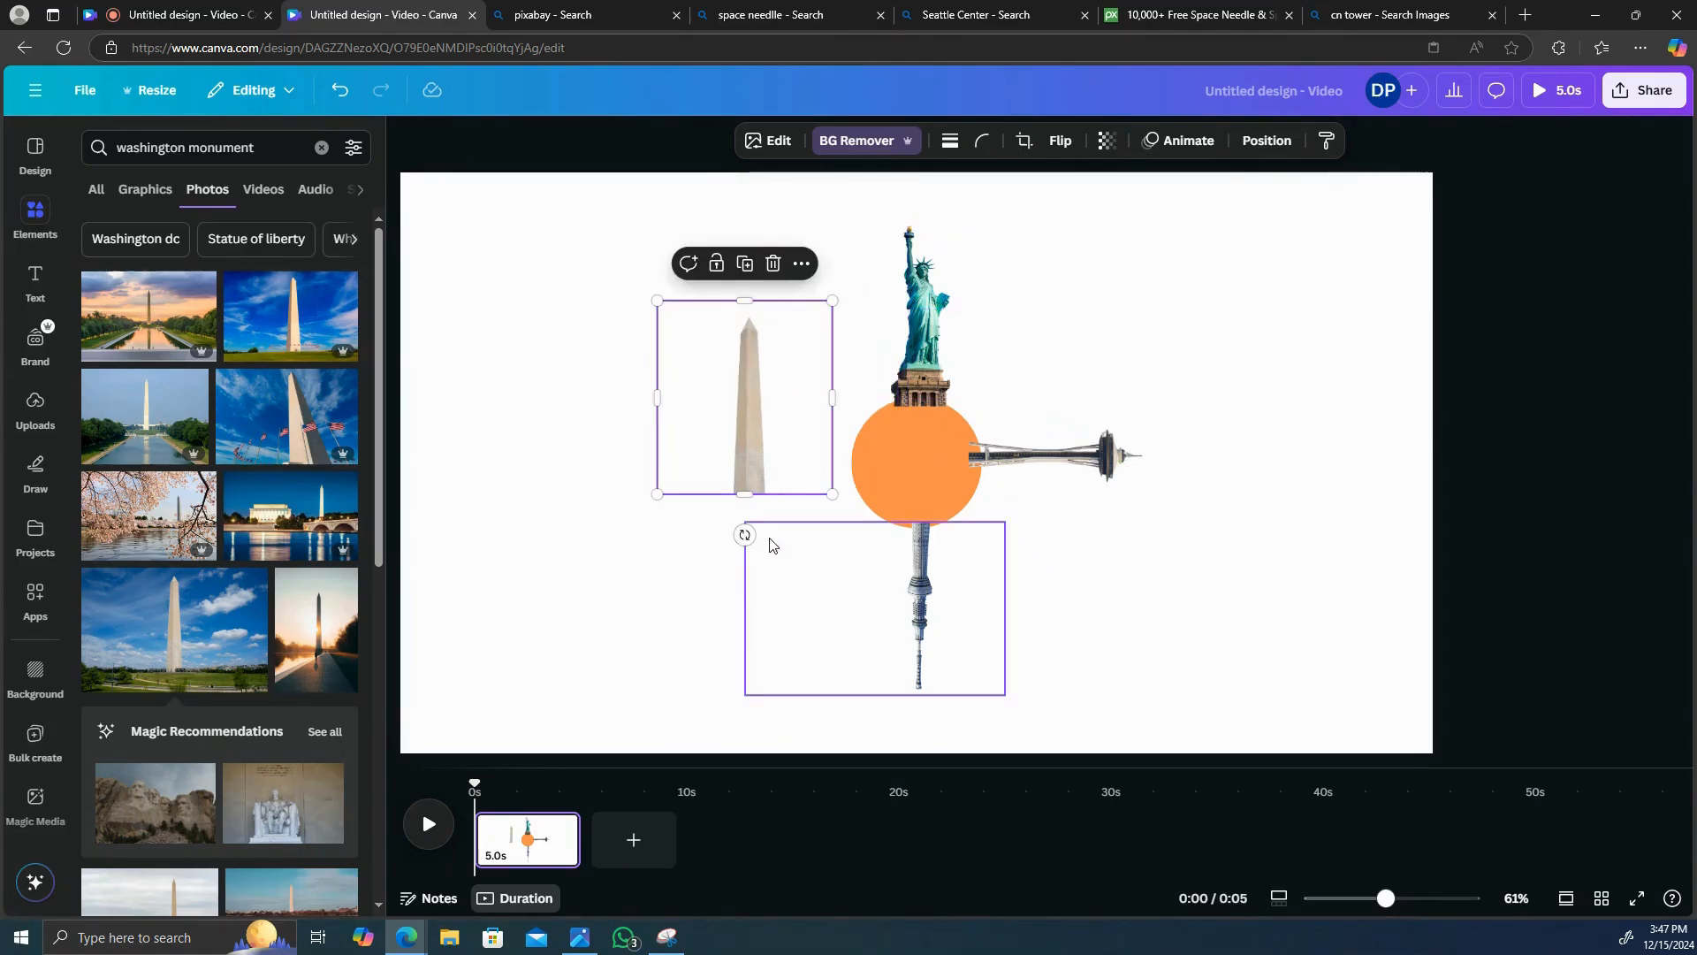
{"action": "left_click_drag", "start_coordinate": [745, 535], "coordinate": [881, 412]}
{"action": "left_click_drag", "start_coordinate": [689, 405], "coordinate": [723, 471]}
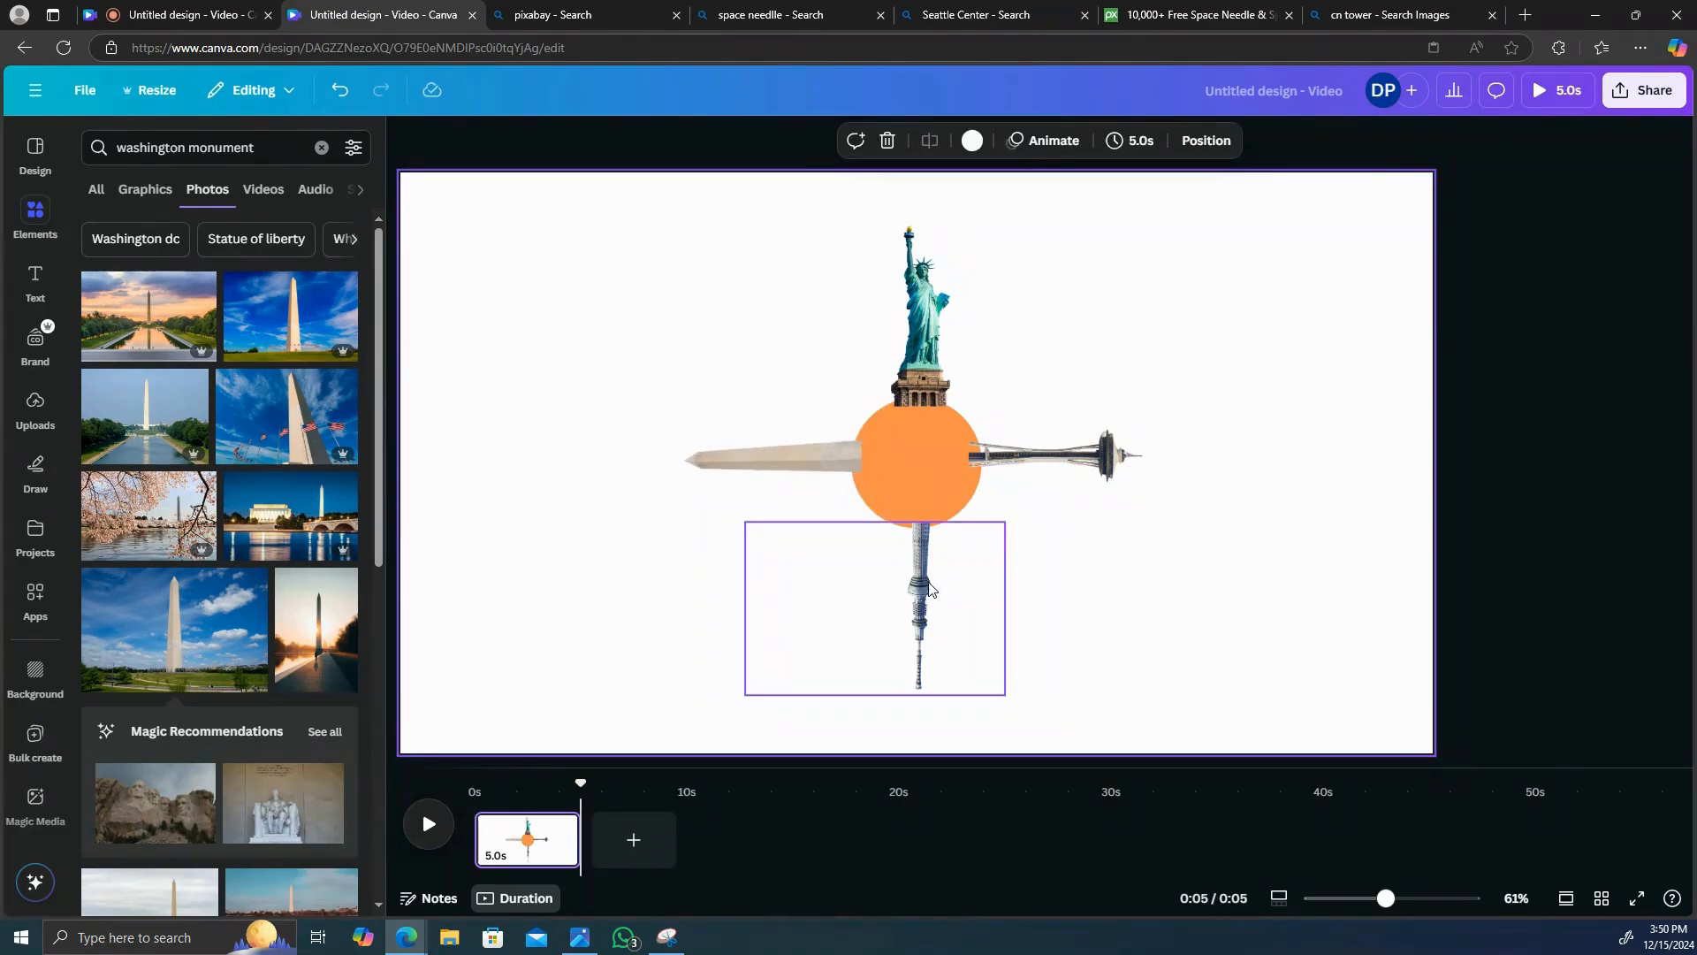
- Swap the Skytree and the Washington Monument, with the monument pointing down below the circle and the Skytree pointing left
{"action": "left_click_drag", "start_coordinate": [928, 588], "coordinate": [767, 325]}
{"action": "left_click_drag", "start_coordinate": [792, 486], "coordinate": [896, 630]}
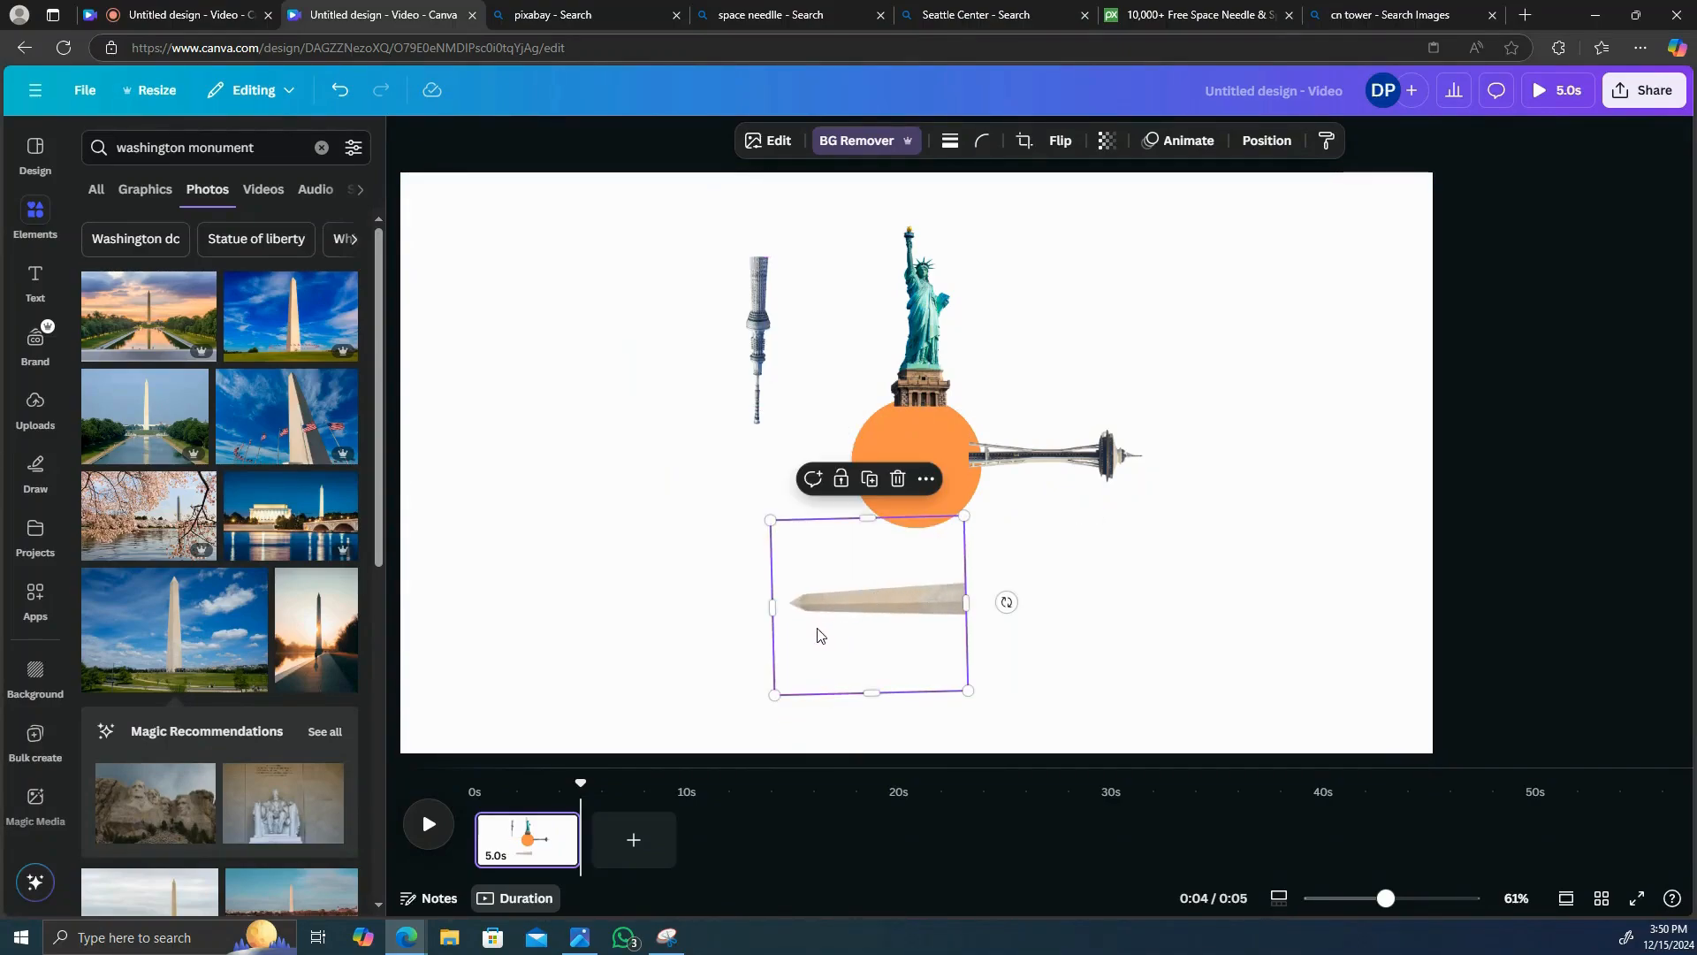
{"action": "left_click_drag", "start_coordinate": [1006, 602], "coordinate": [870, 426]}
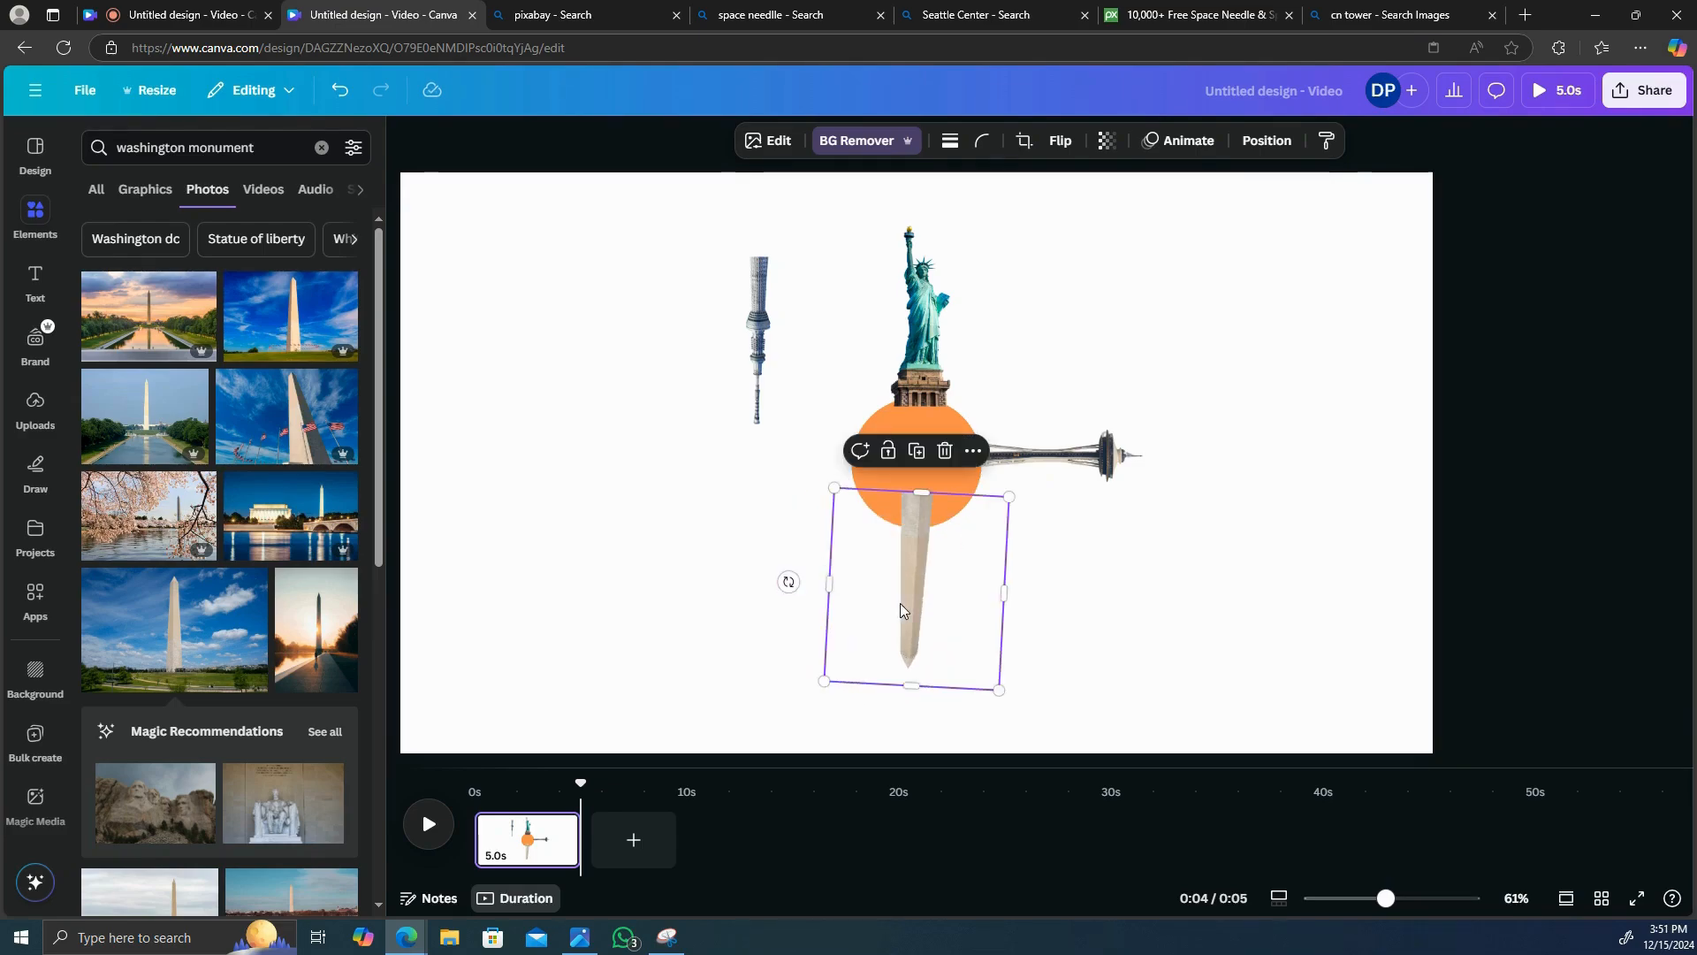
{"action": "left_click", "coordinate": [587, 345]}
{"action": "left_click_drag", "start_coordinate": [543, 343], "coordinate": [701, 256]}
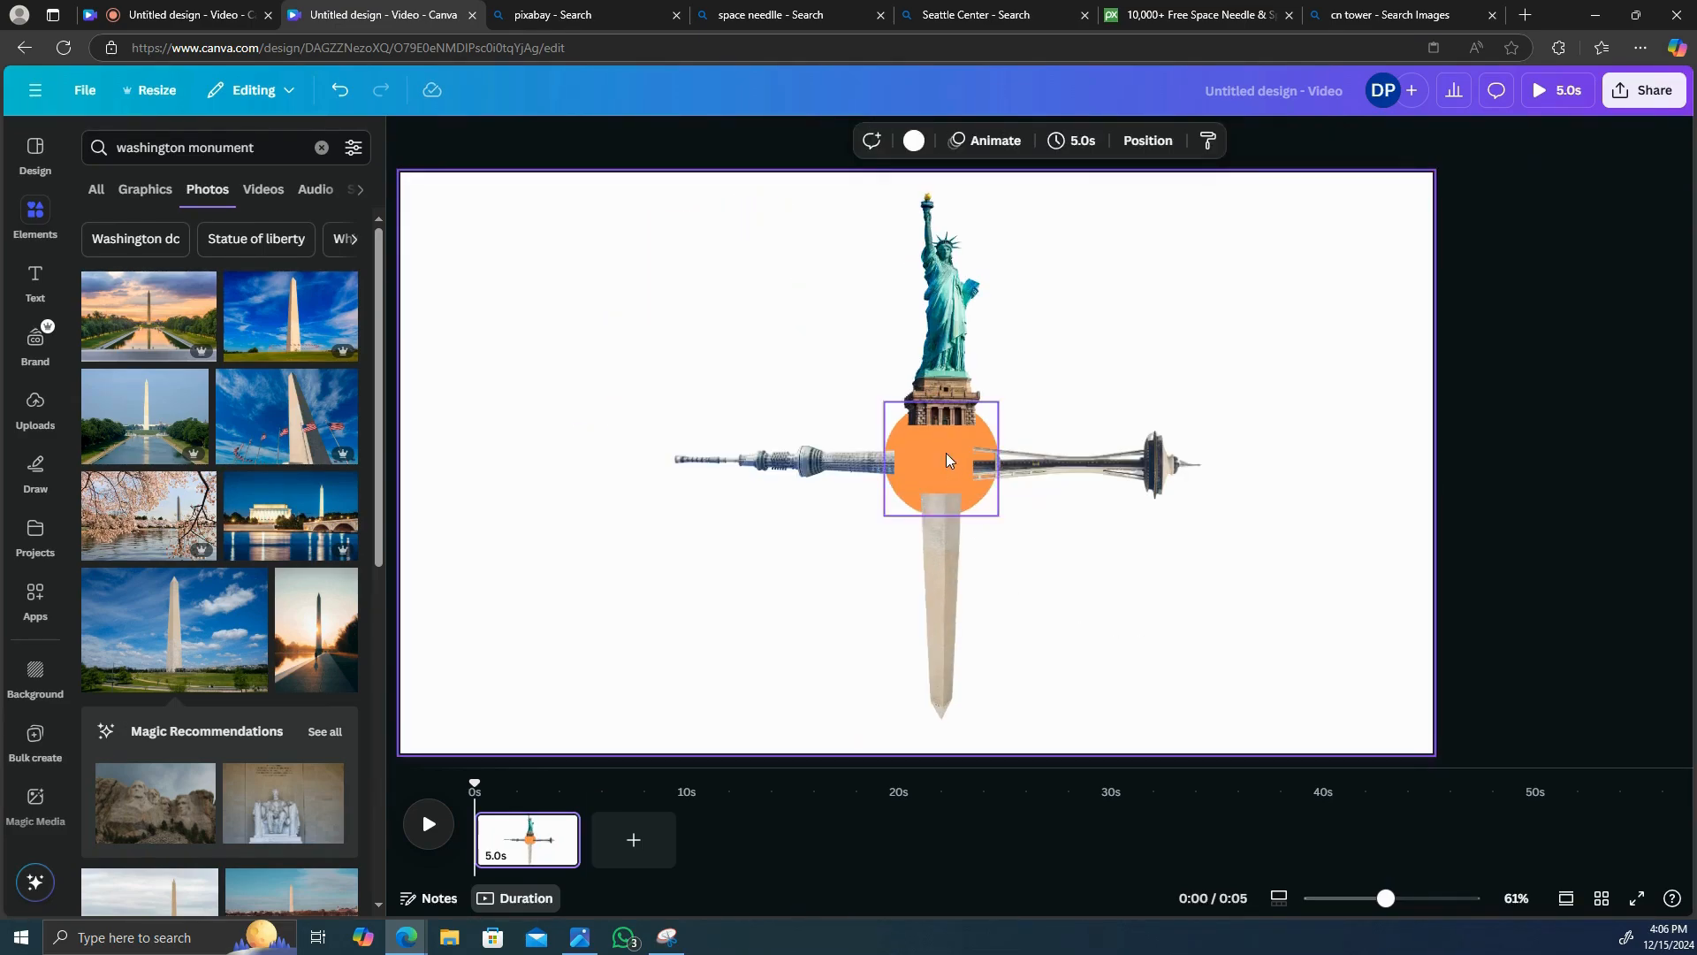
- Make the orange circle invisible by setting its transparency to 0
{"action": "left_click", "coordinate": [945, 453]}
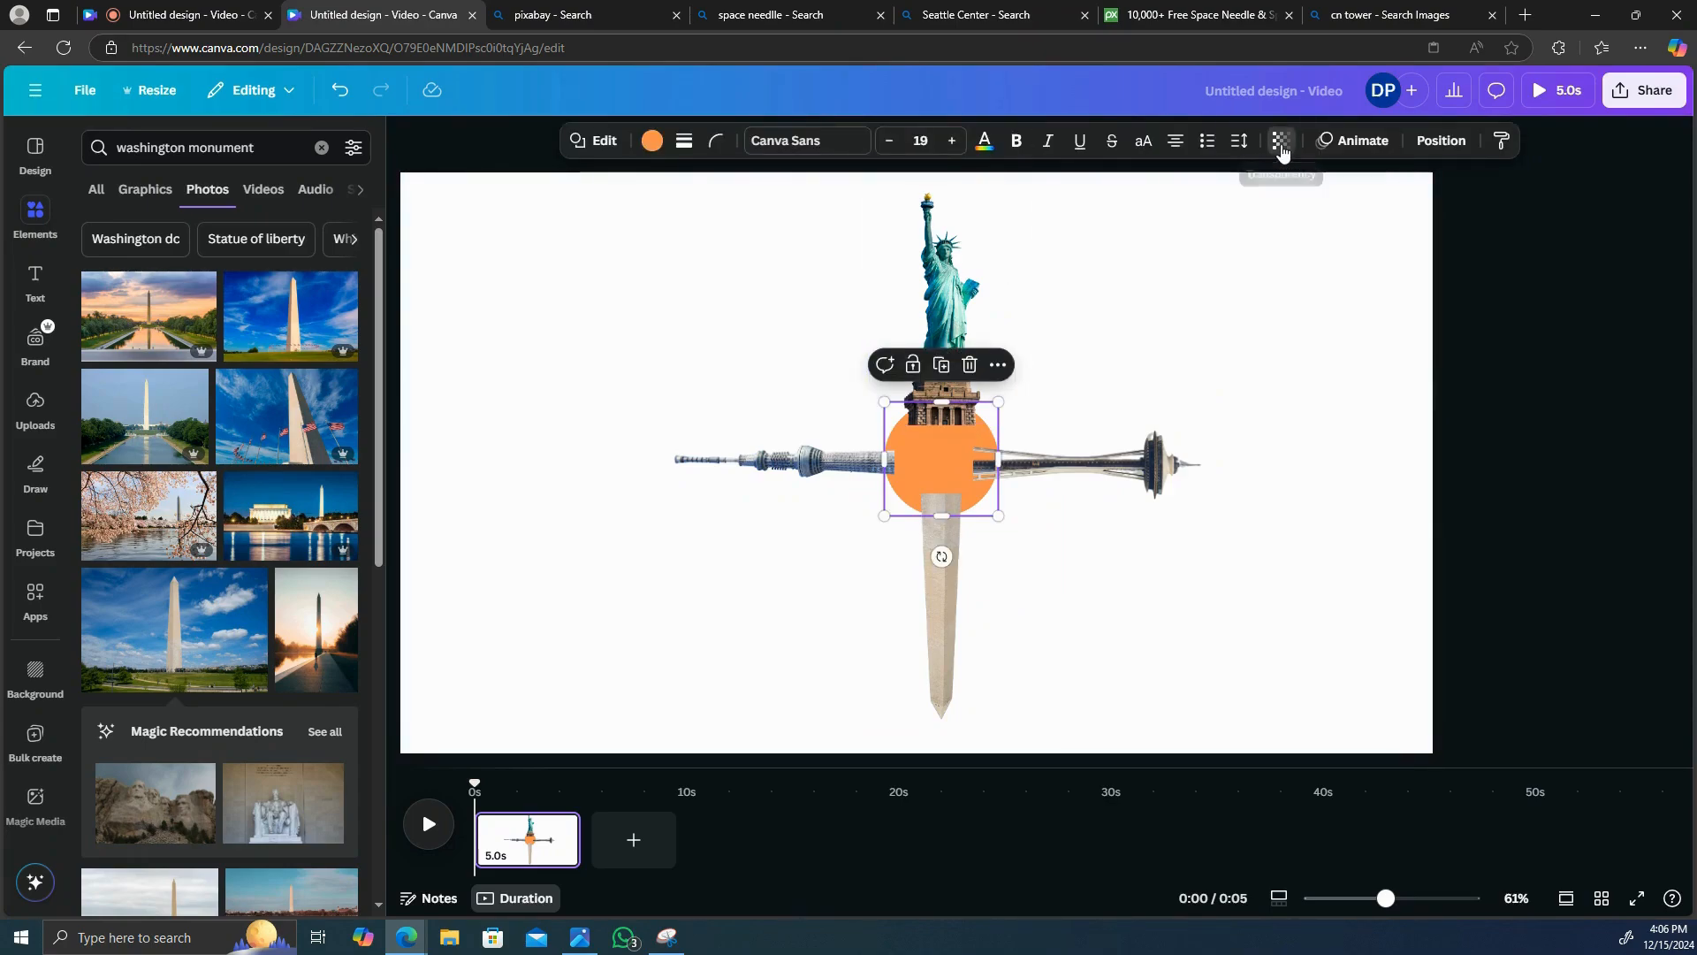
{"action": "left_click", "coordinate": [1282, 147]}
{"action": "left_click_drag", "start_coordinate": [1317, 215], "coordinate": [1185, 237]}
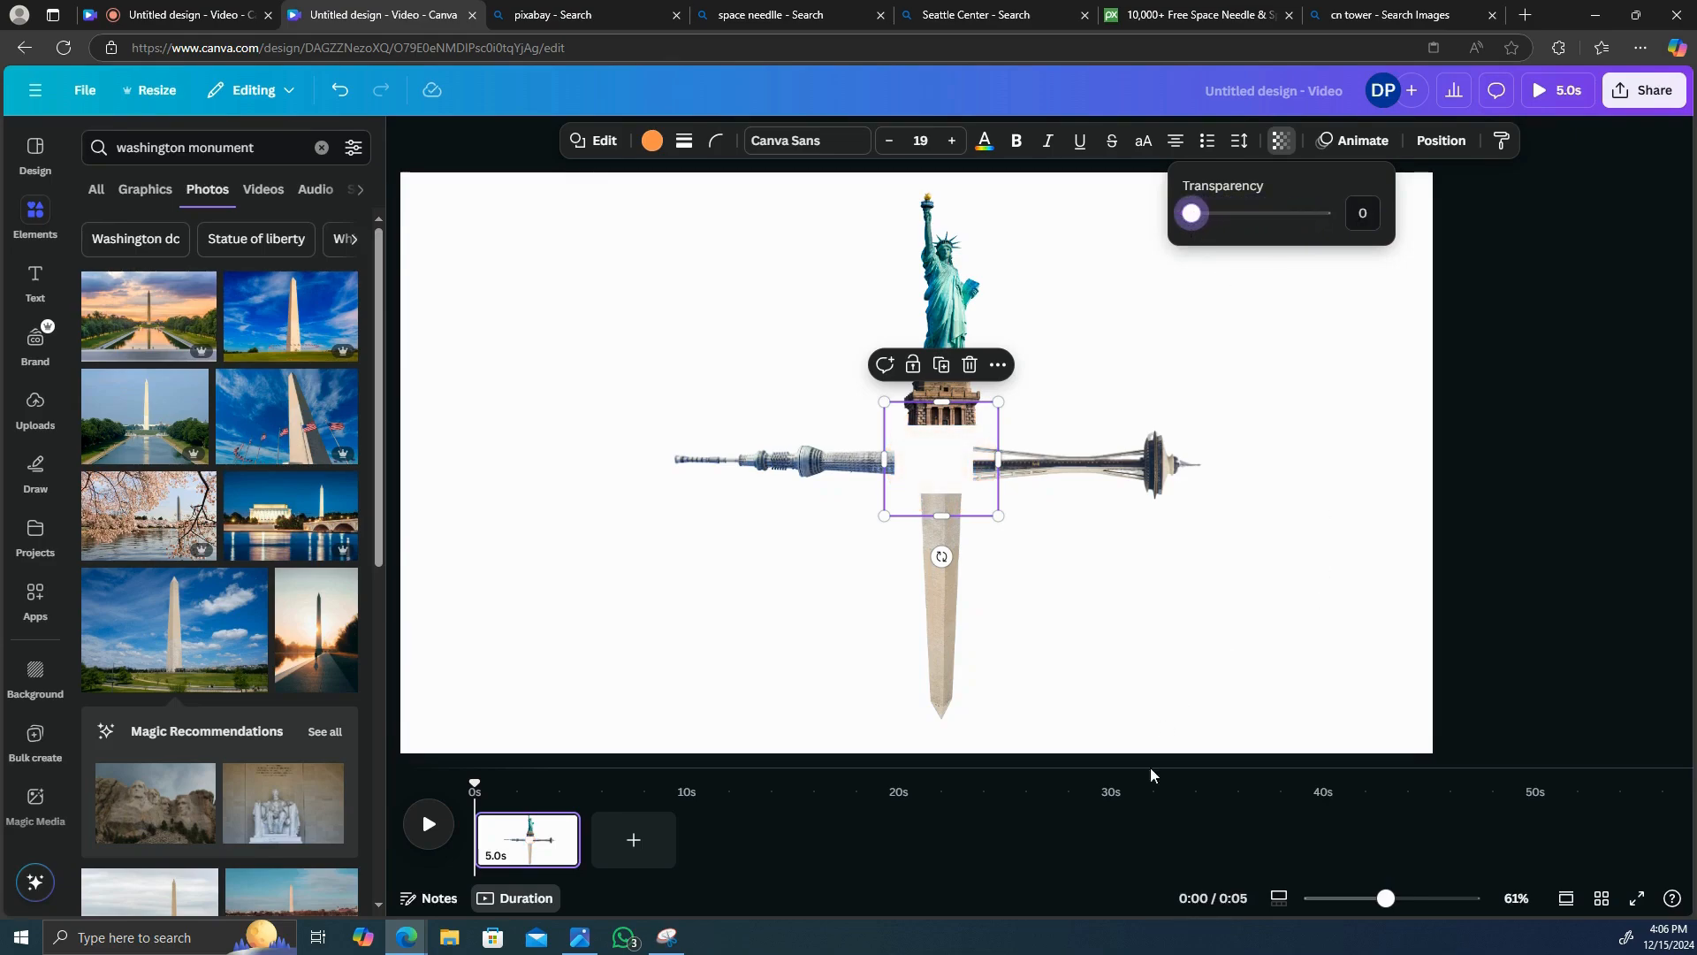
- Group the four landmarks and the transparent circle together
{"action": "left_click", "coordinate": [893, 865]}
{"action": "left_click_drag", "start_coordinate": [579, 187], "coordinate": [1292, 680]}
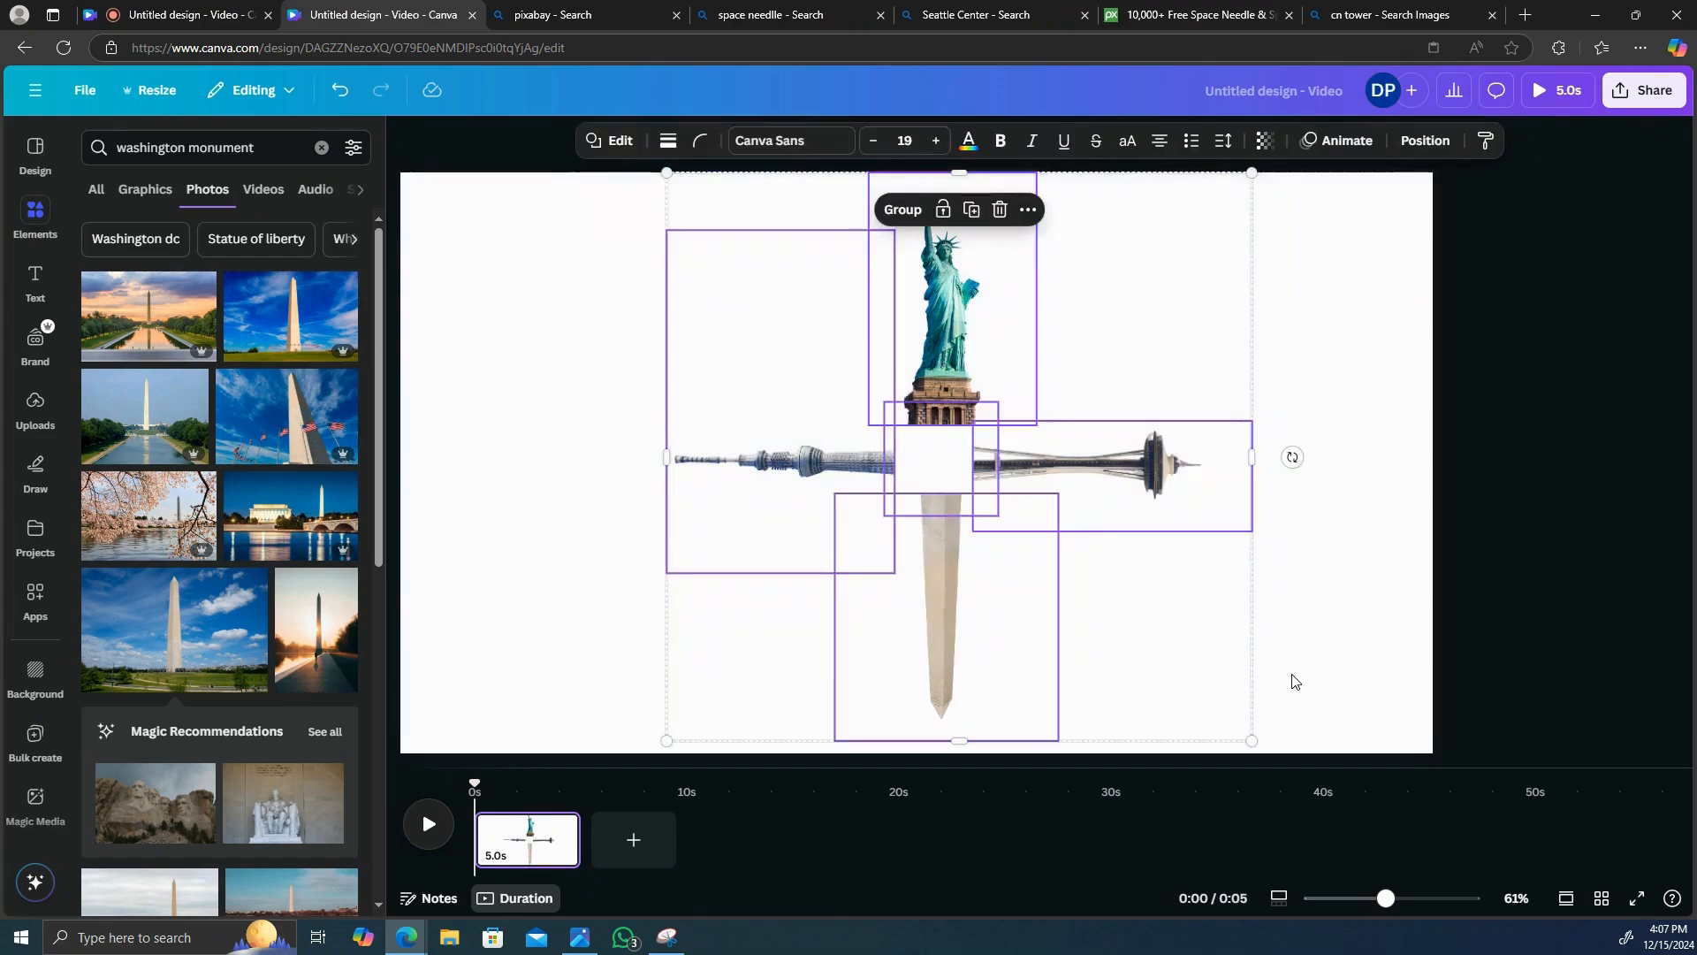
{"action": "left_click", "coordinate": [894, 218]}
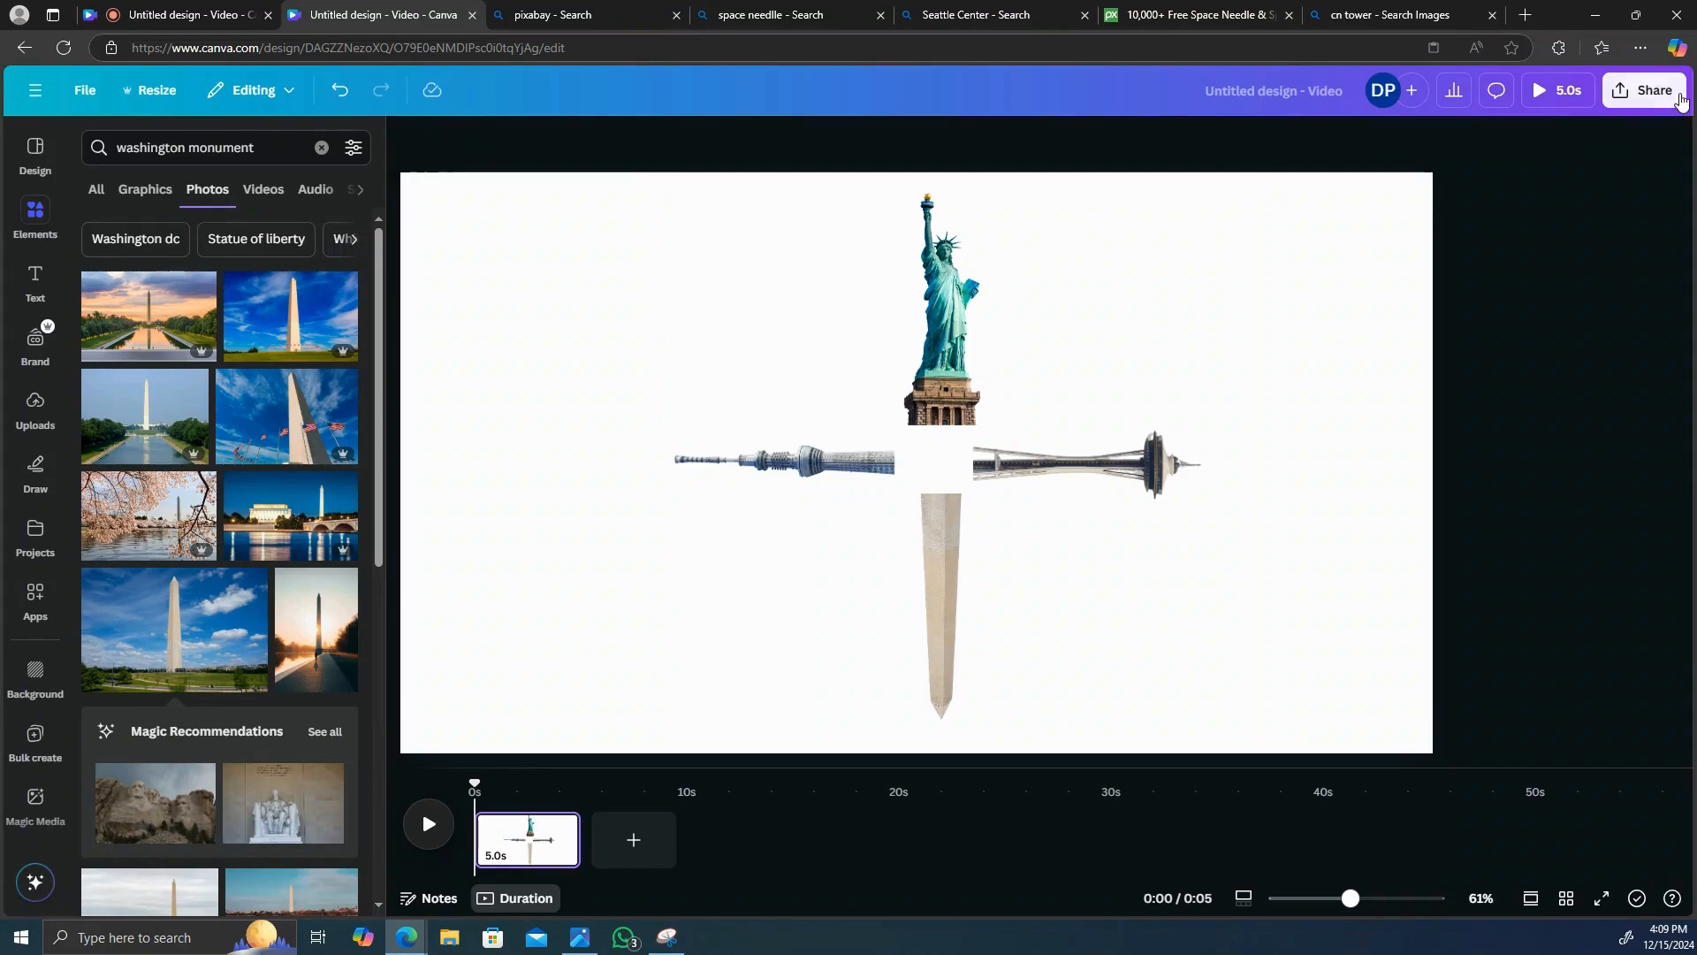
- Download the design as a PNG with a transparent background at size 3.125 (6,000 × 3,375 px)
{"action": "left_click", "coordinate": [1652, 92]}
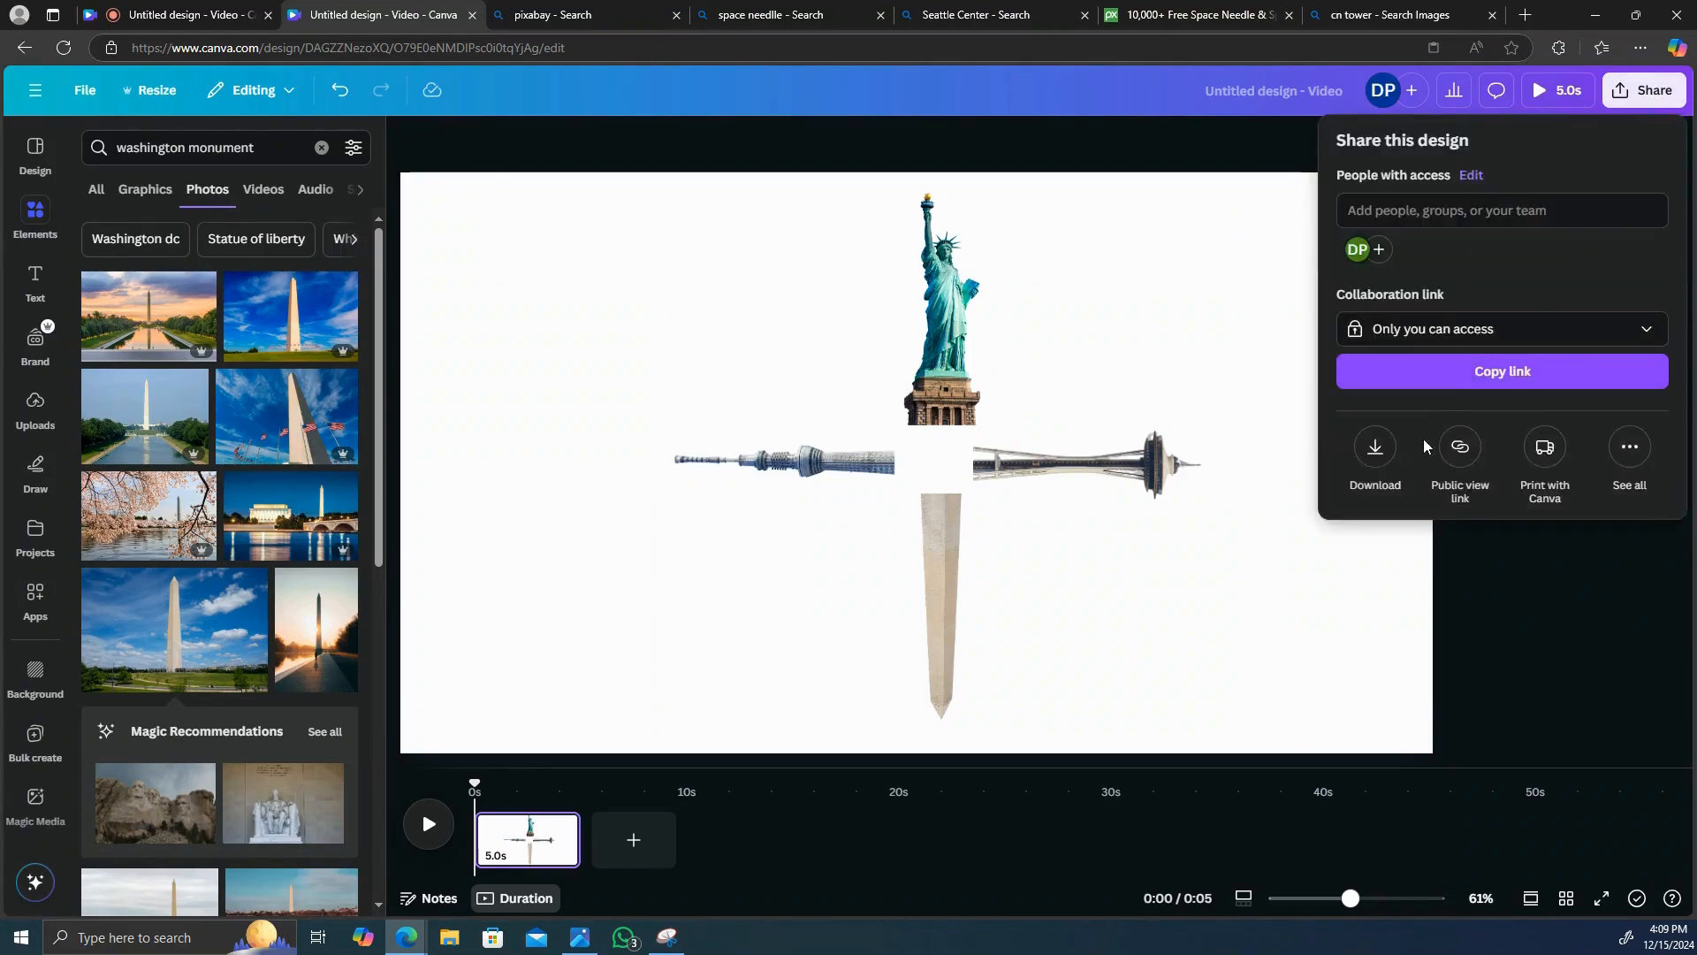
{"action": "left_click", "coordinate": [1375, 448]}
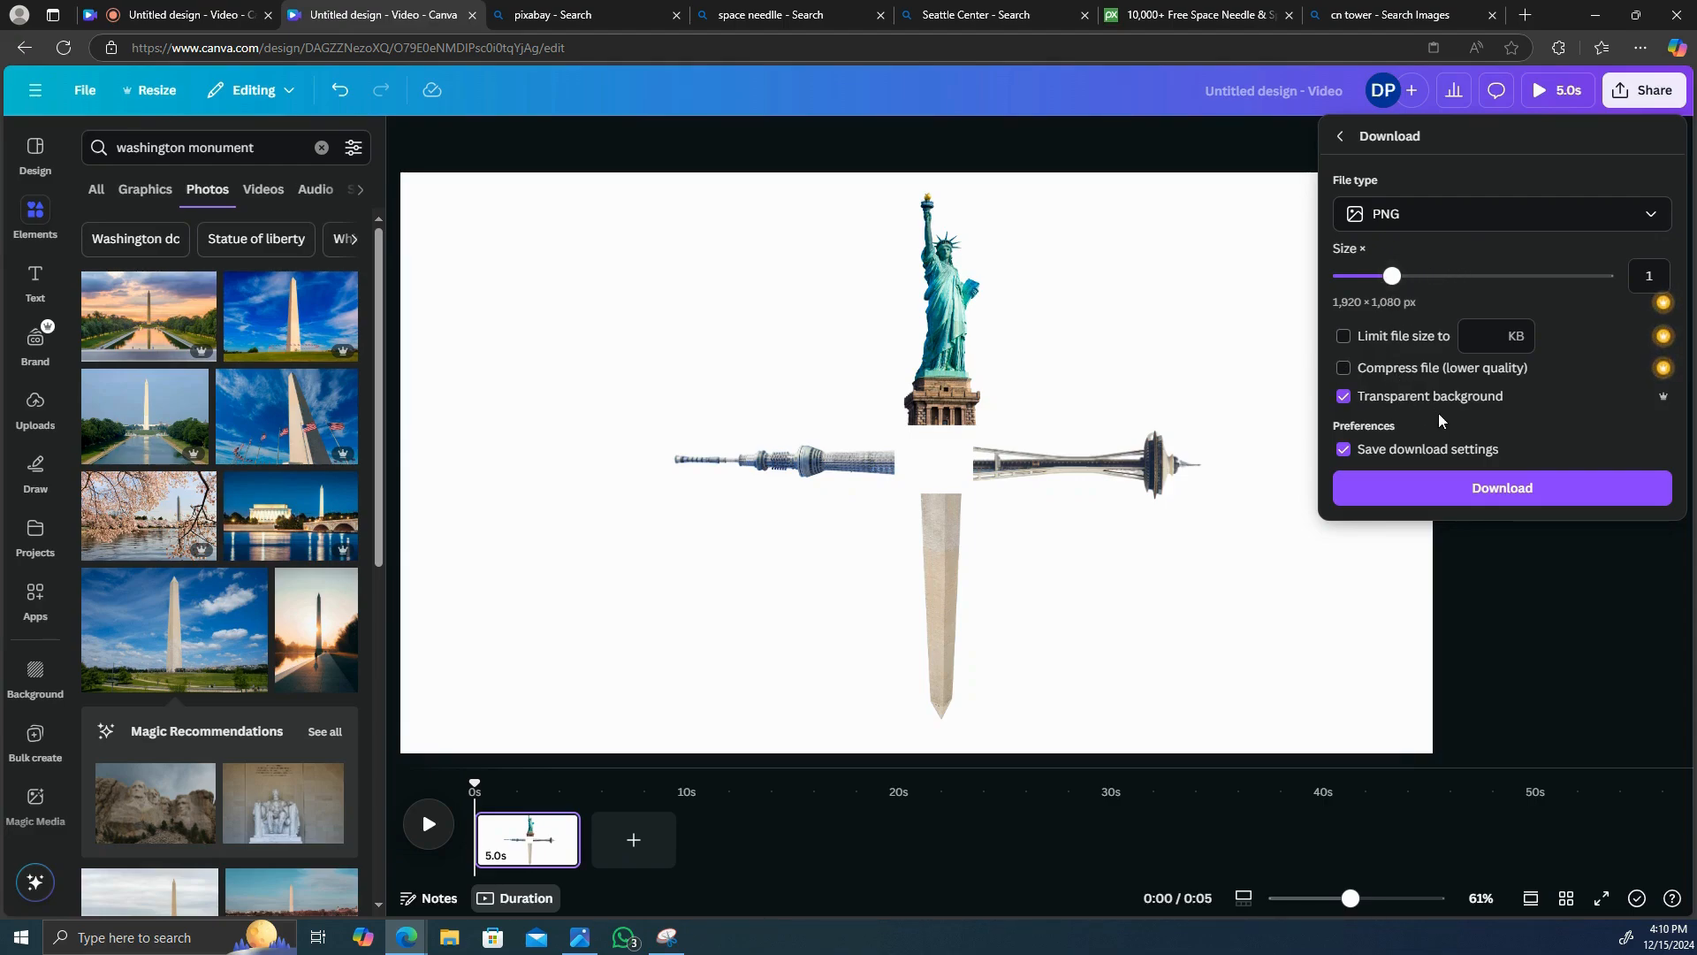
{"action": "left_click_drag", "start_coordinate": [1392, 276], "coordinate": [1607, 276]}
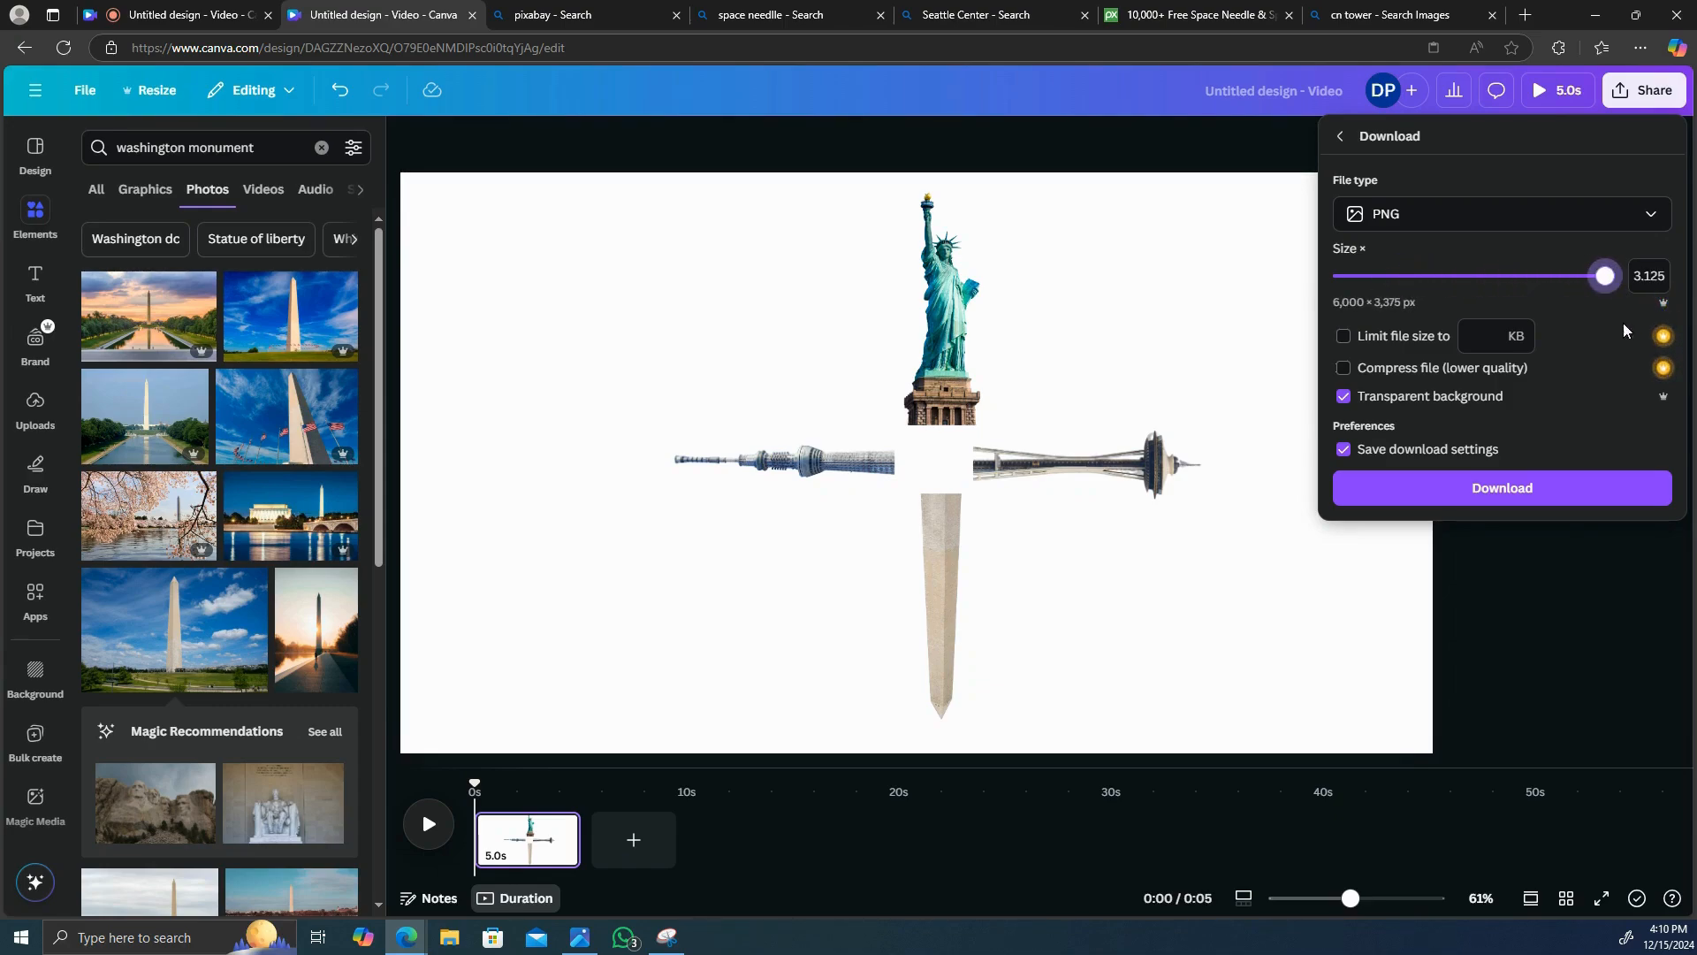
{"action": "left_click", "coordinate": [1553, 490]}
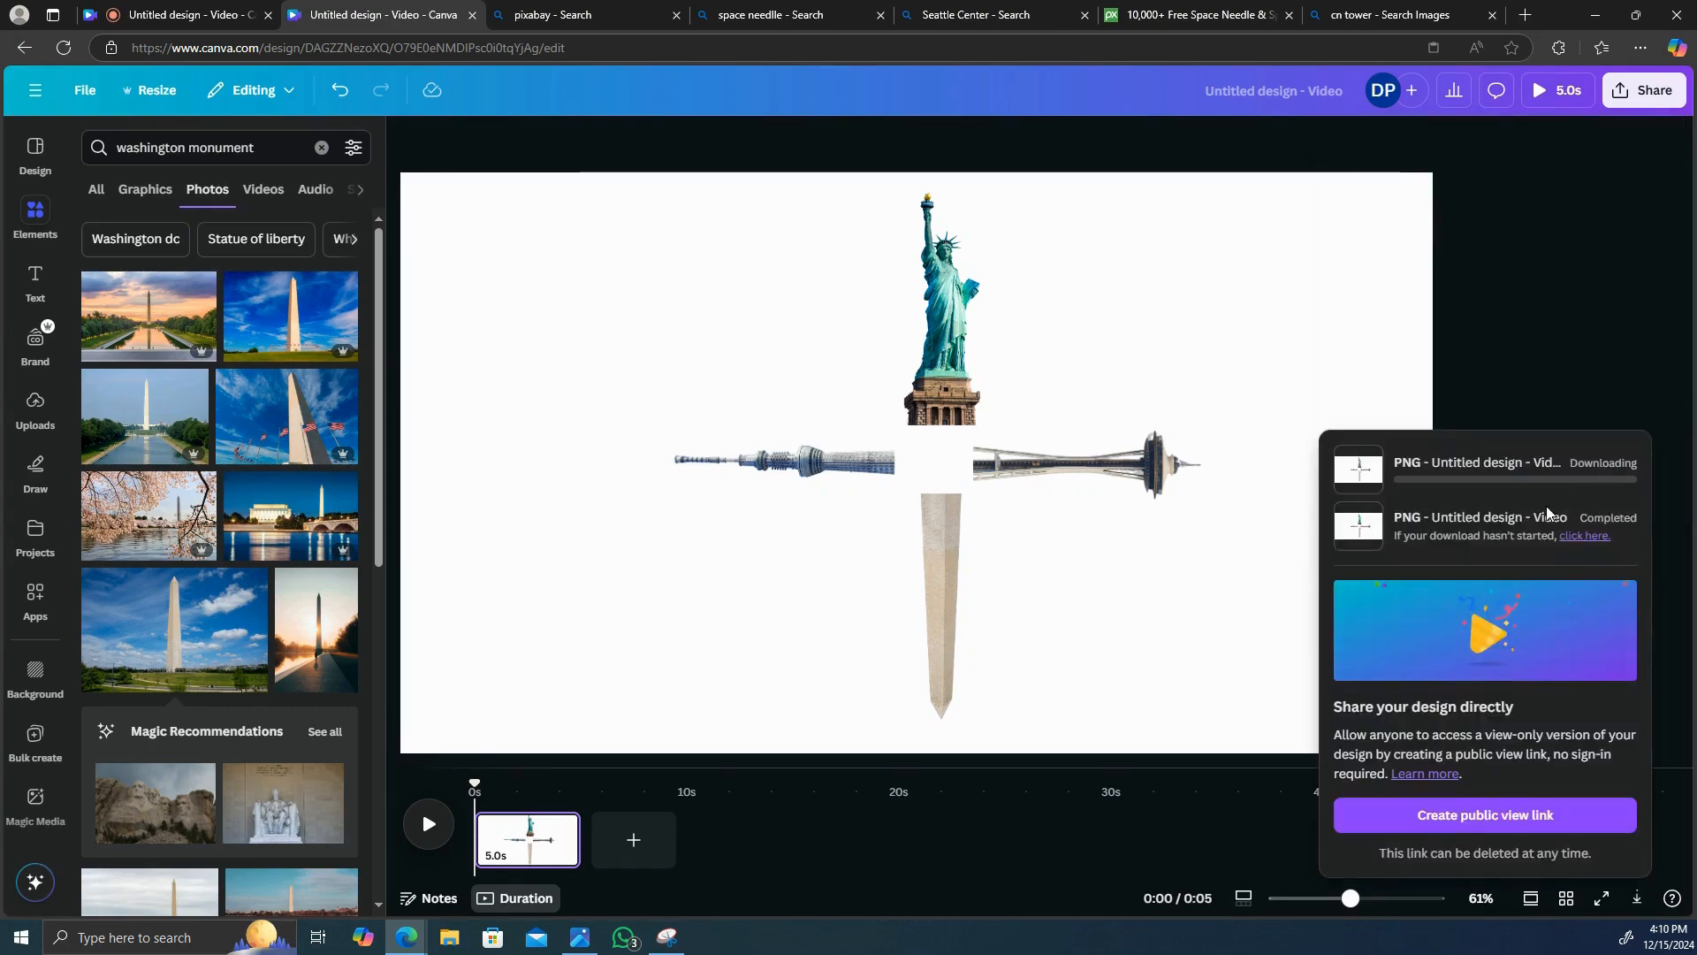
- Upload the exported landmark PNG and place it on a new second page
{"action": "left_click_drag", "start_coordinate": [1368, 143], "coordinate": [311, 352]}
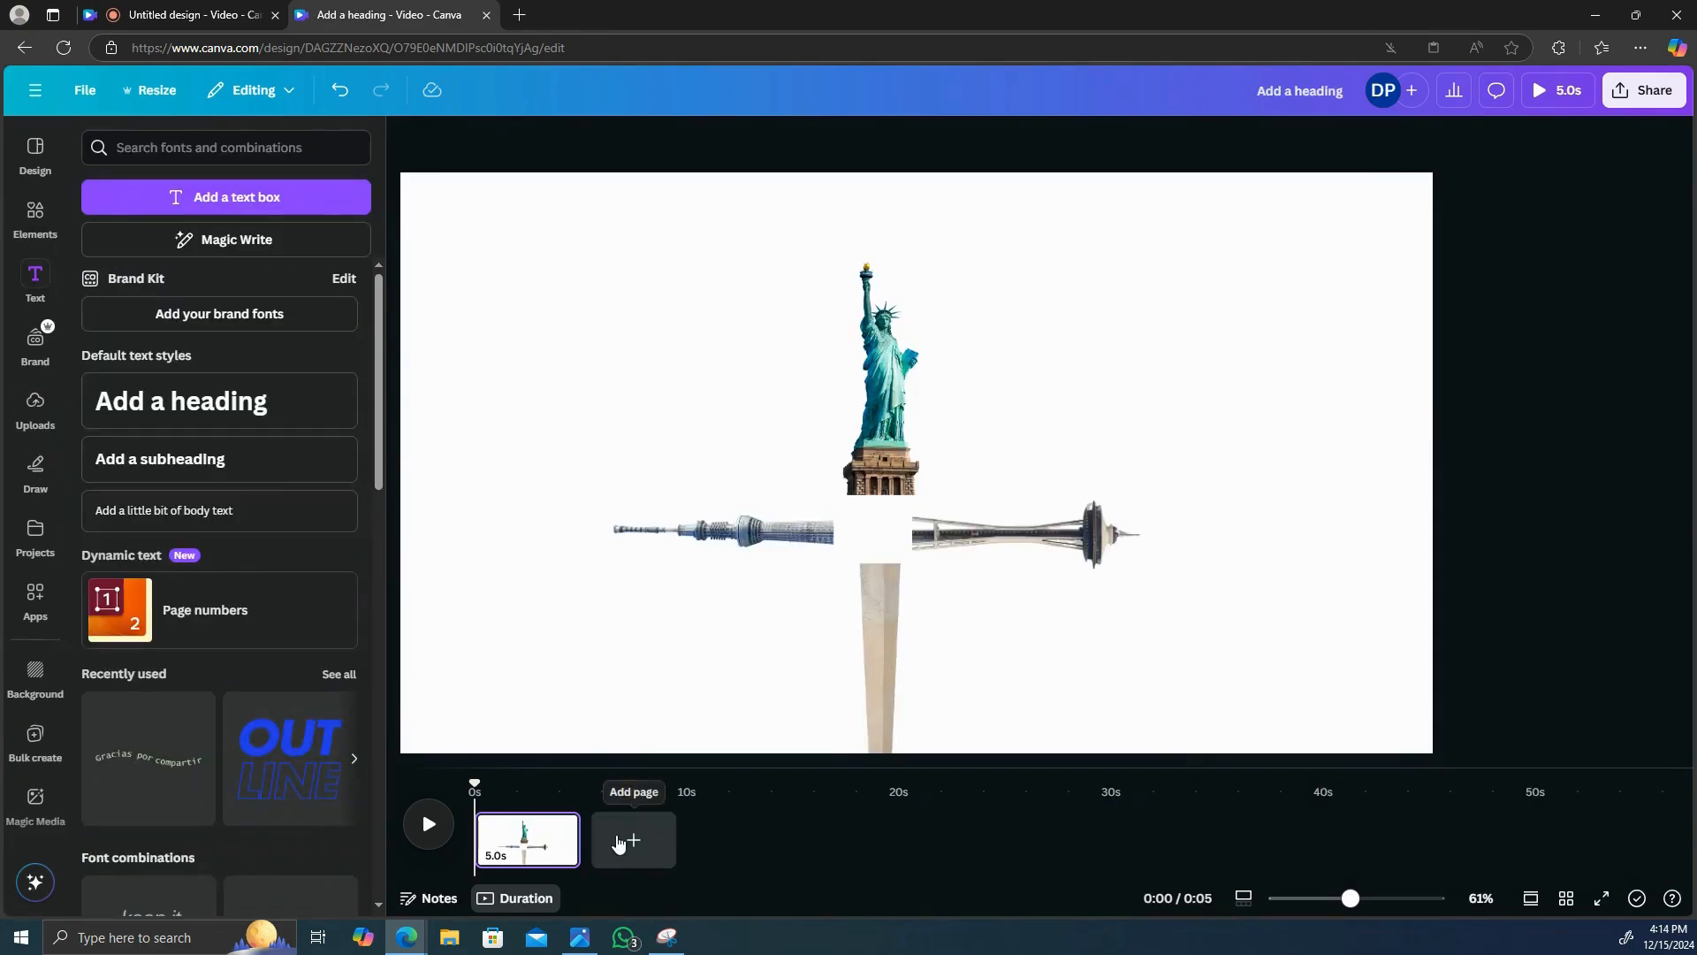
{"action": "left_click", "coordinate": [618, 841]}
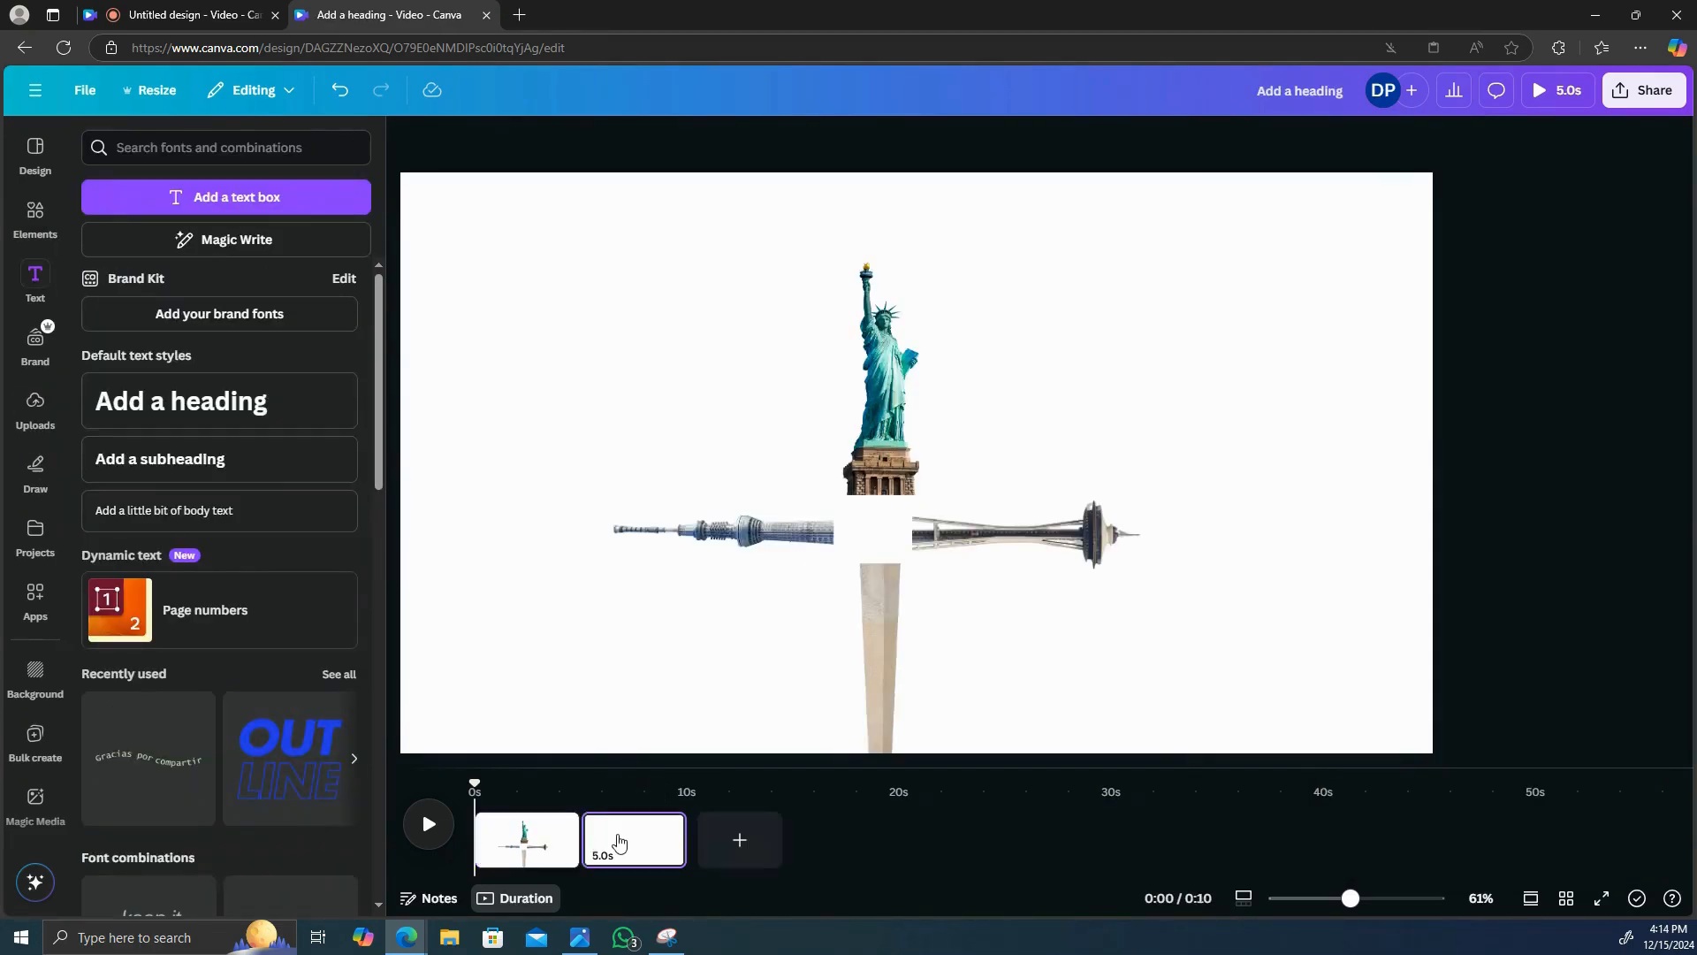
{"action": "left_click", "coordinate": [35, 405]}
{"action": "left_click", "coordinate": [195, 358]}
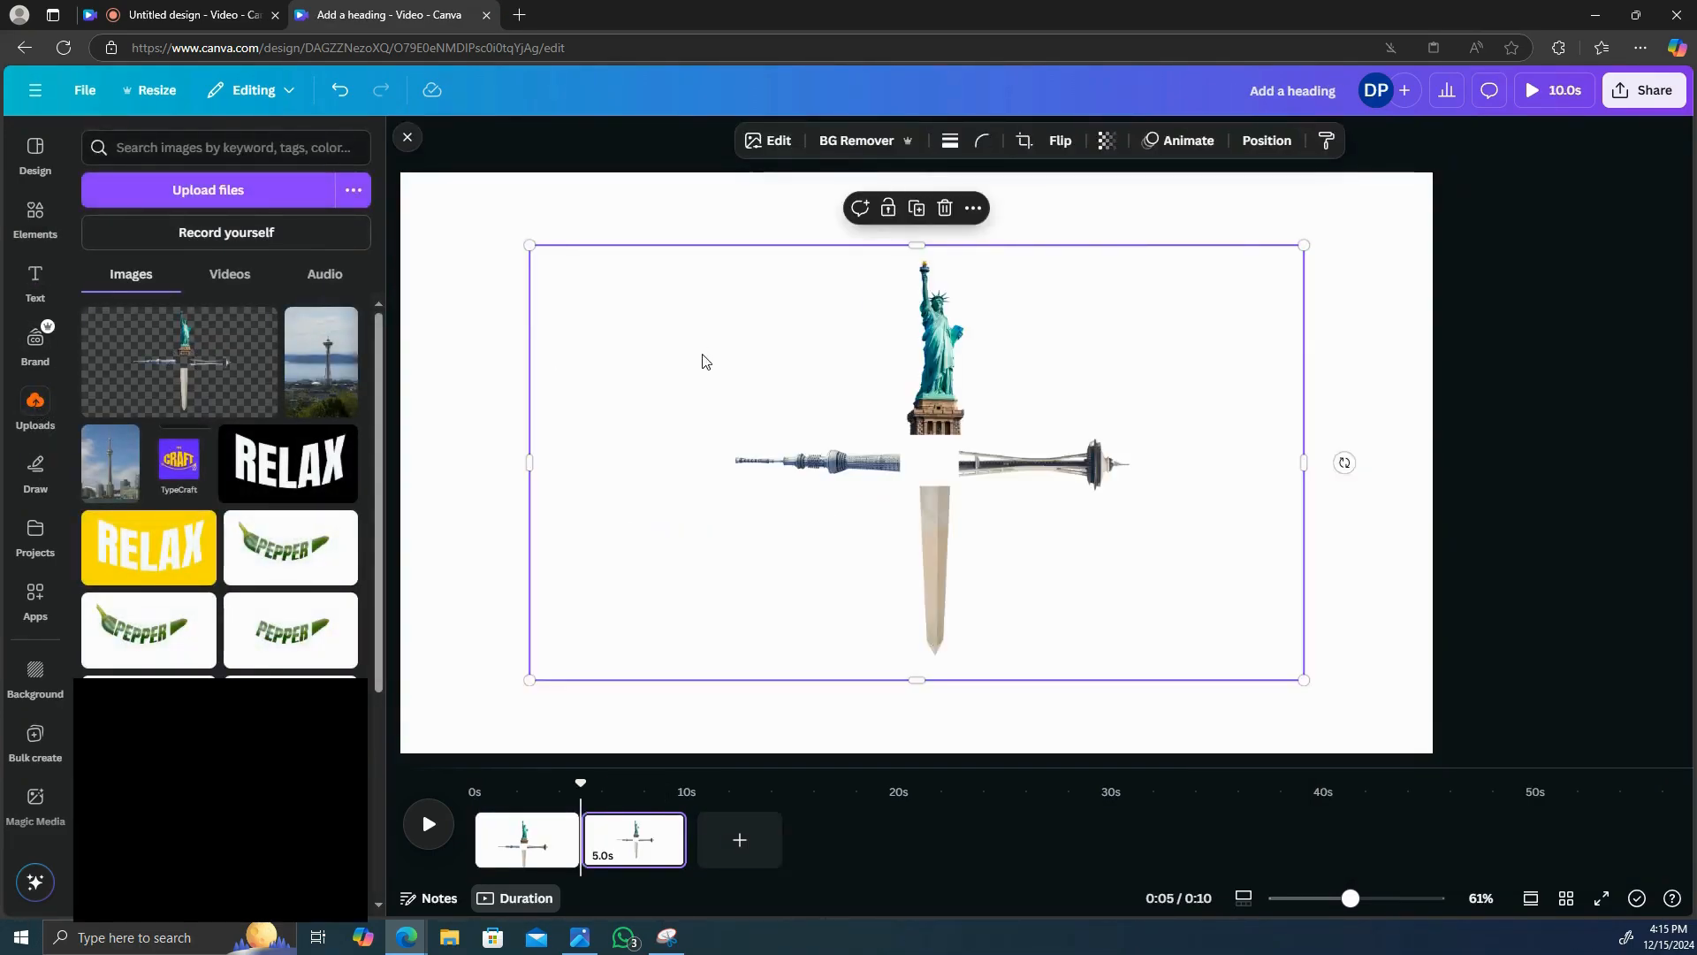
- Search the graphics for "square" and add the solid turquoise square to the second page
{"action": "left_click", "coordinate": [36, 212]}
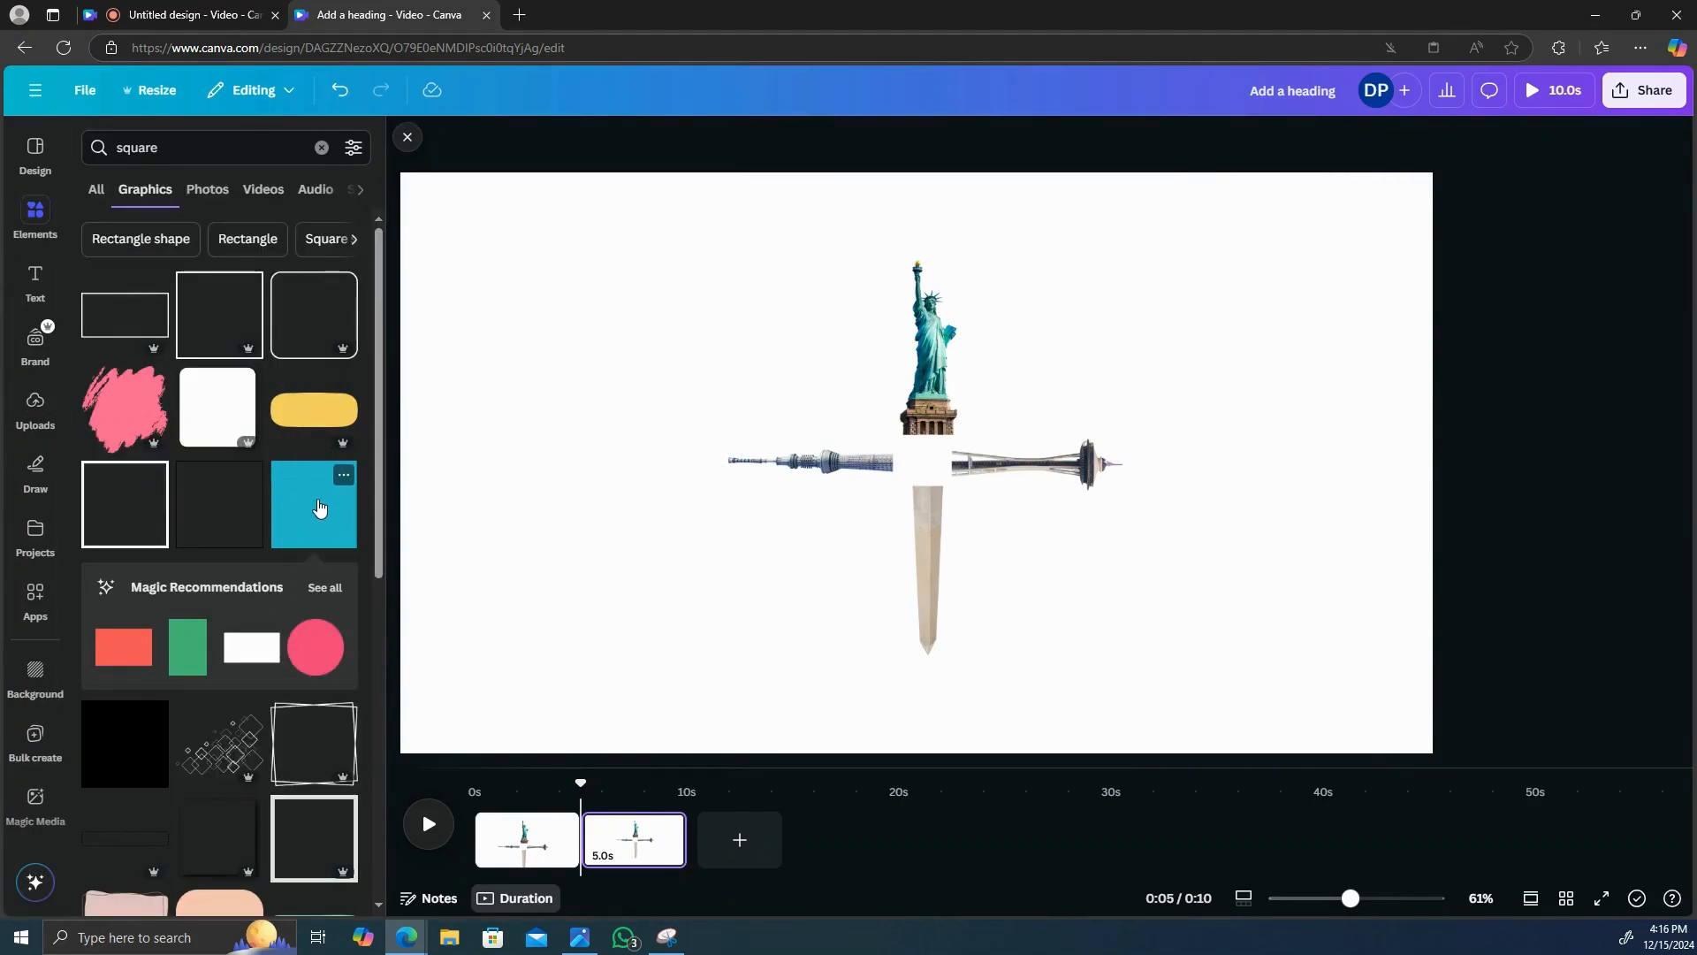
{"action": "left_click", "coordinate": [327, 503]}
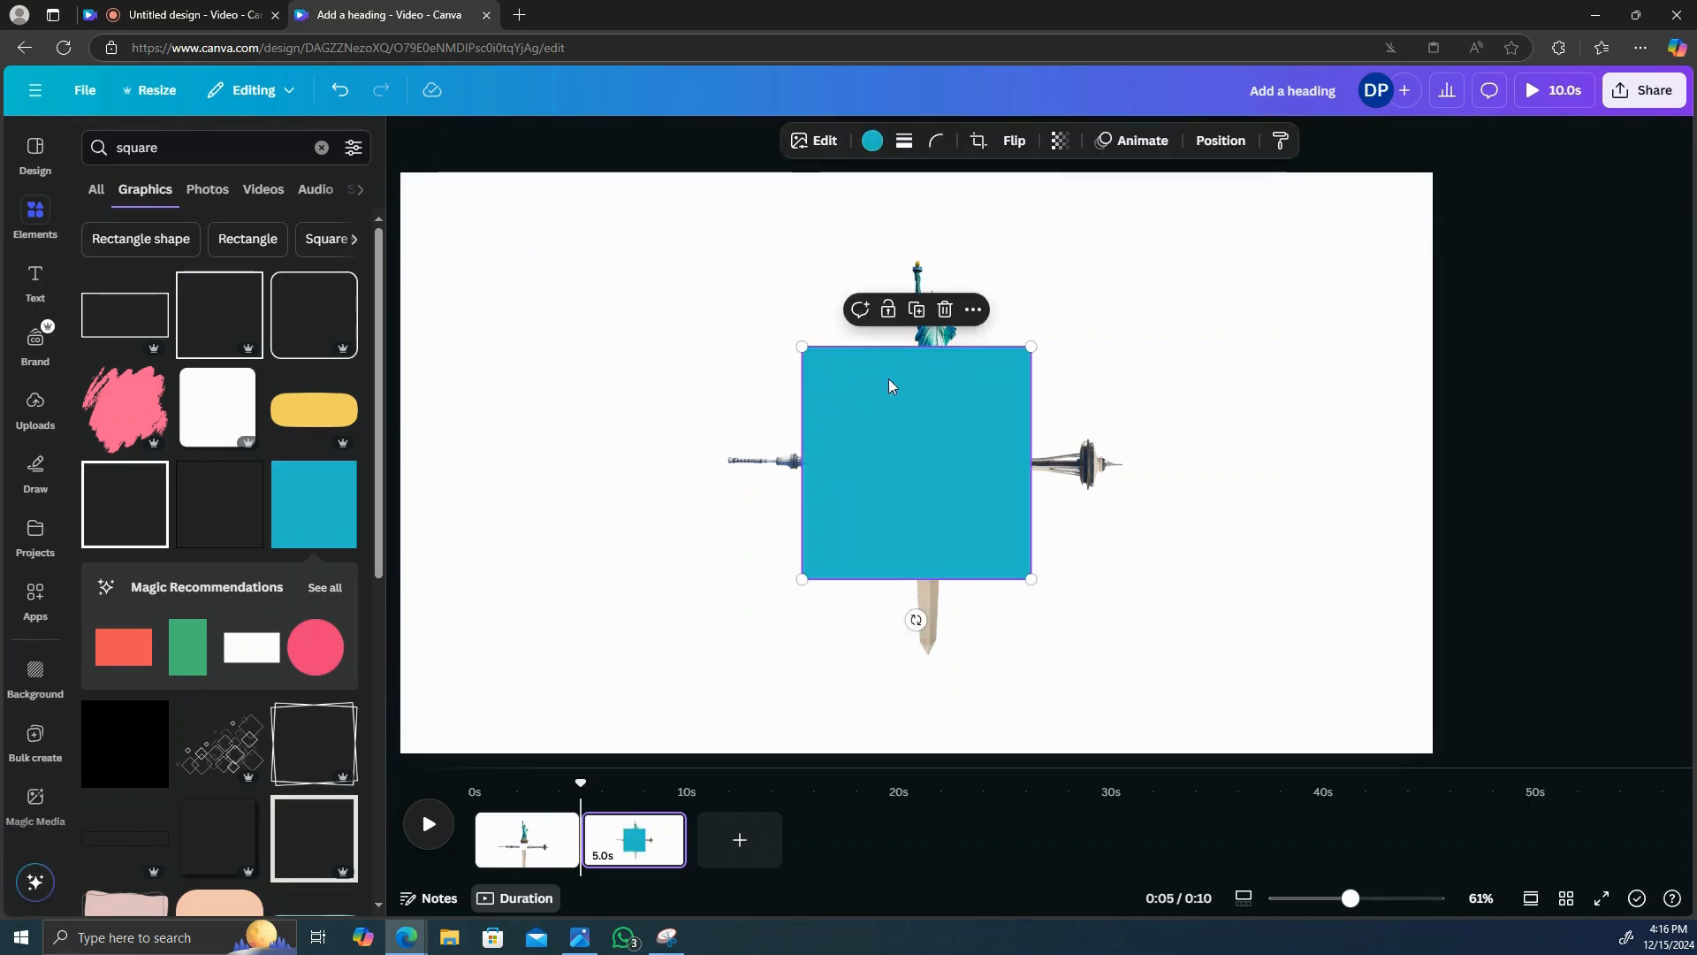
- Recolor the square orange and enlarge it to cover the whole second page behind the landmarks
{"action": "left_click", "coordinate": [872, 141]}
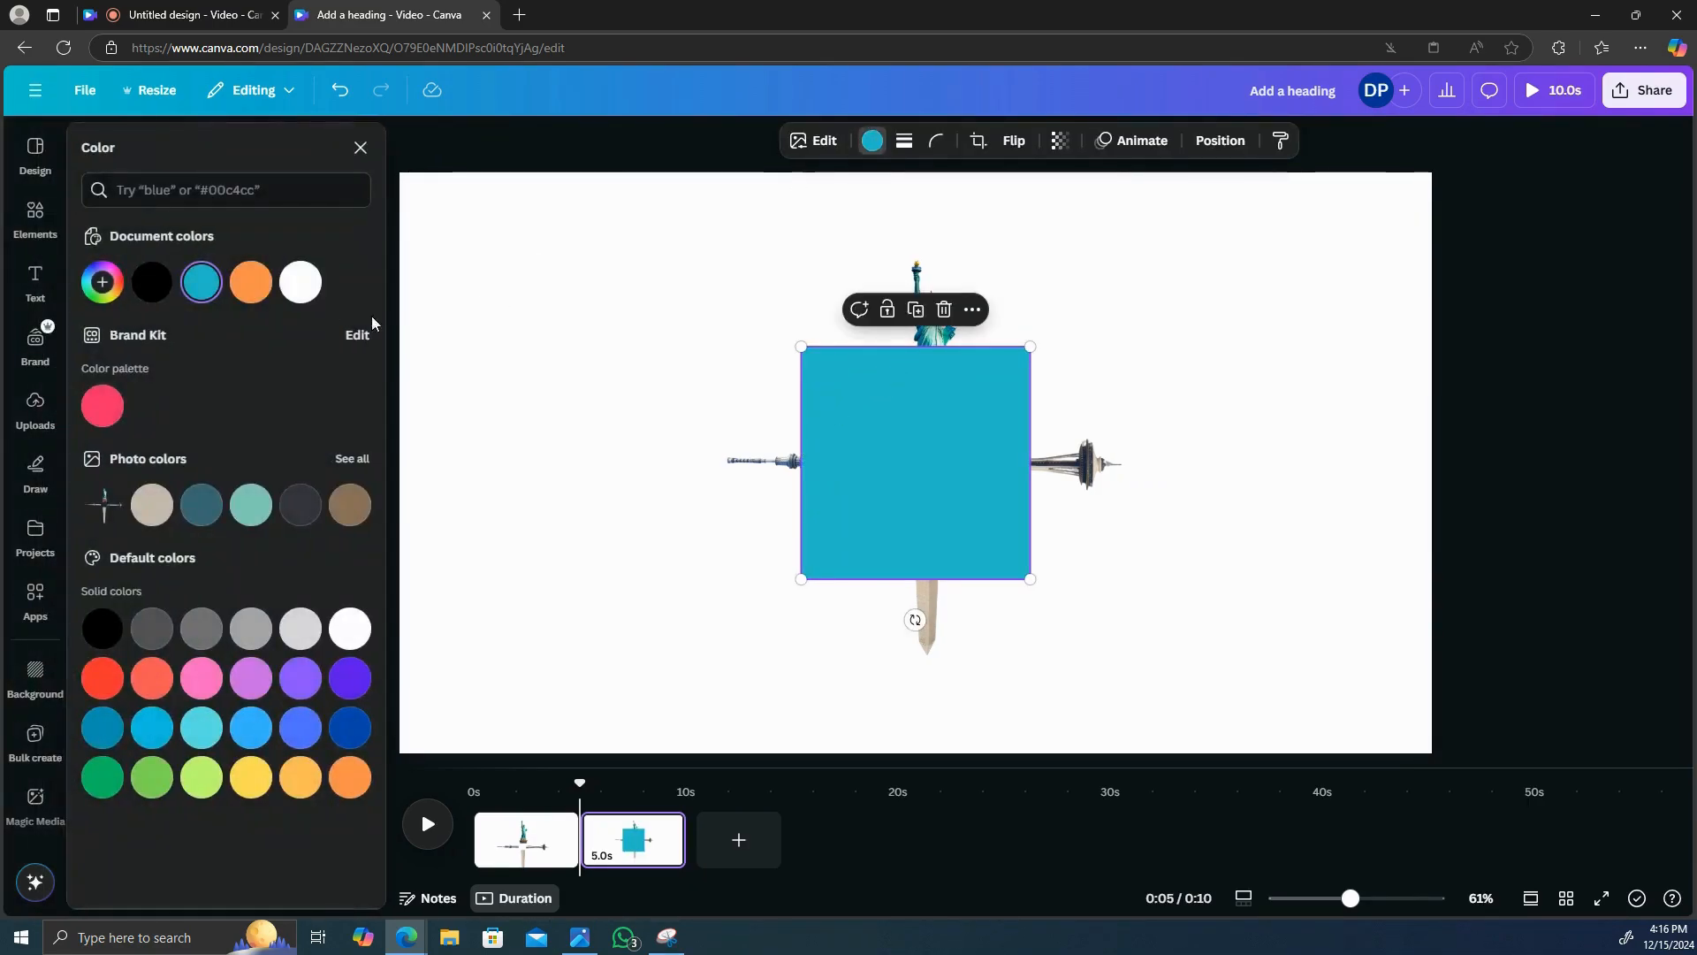
{"action": "left_click", "coordinate": [240, 284]}
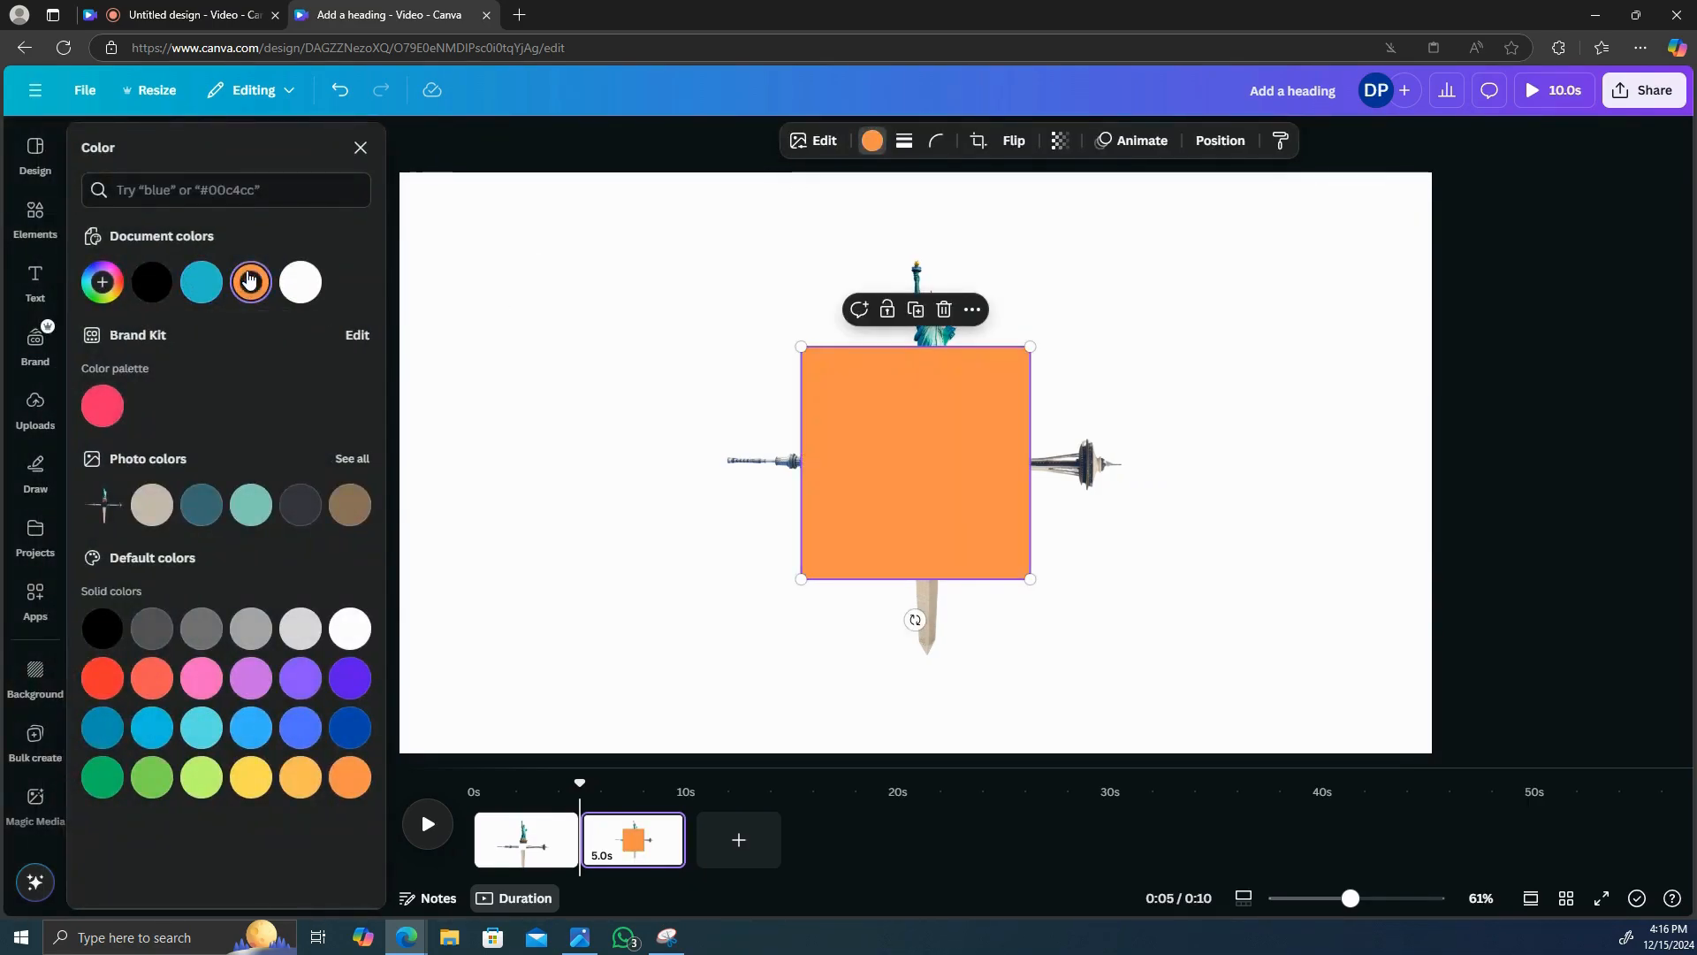
{"action": "left_click_drag", "start_coordinate": [928, 485], "coordinate": [753, 443]}
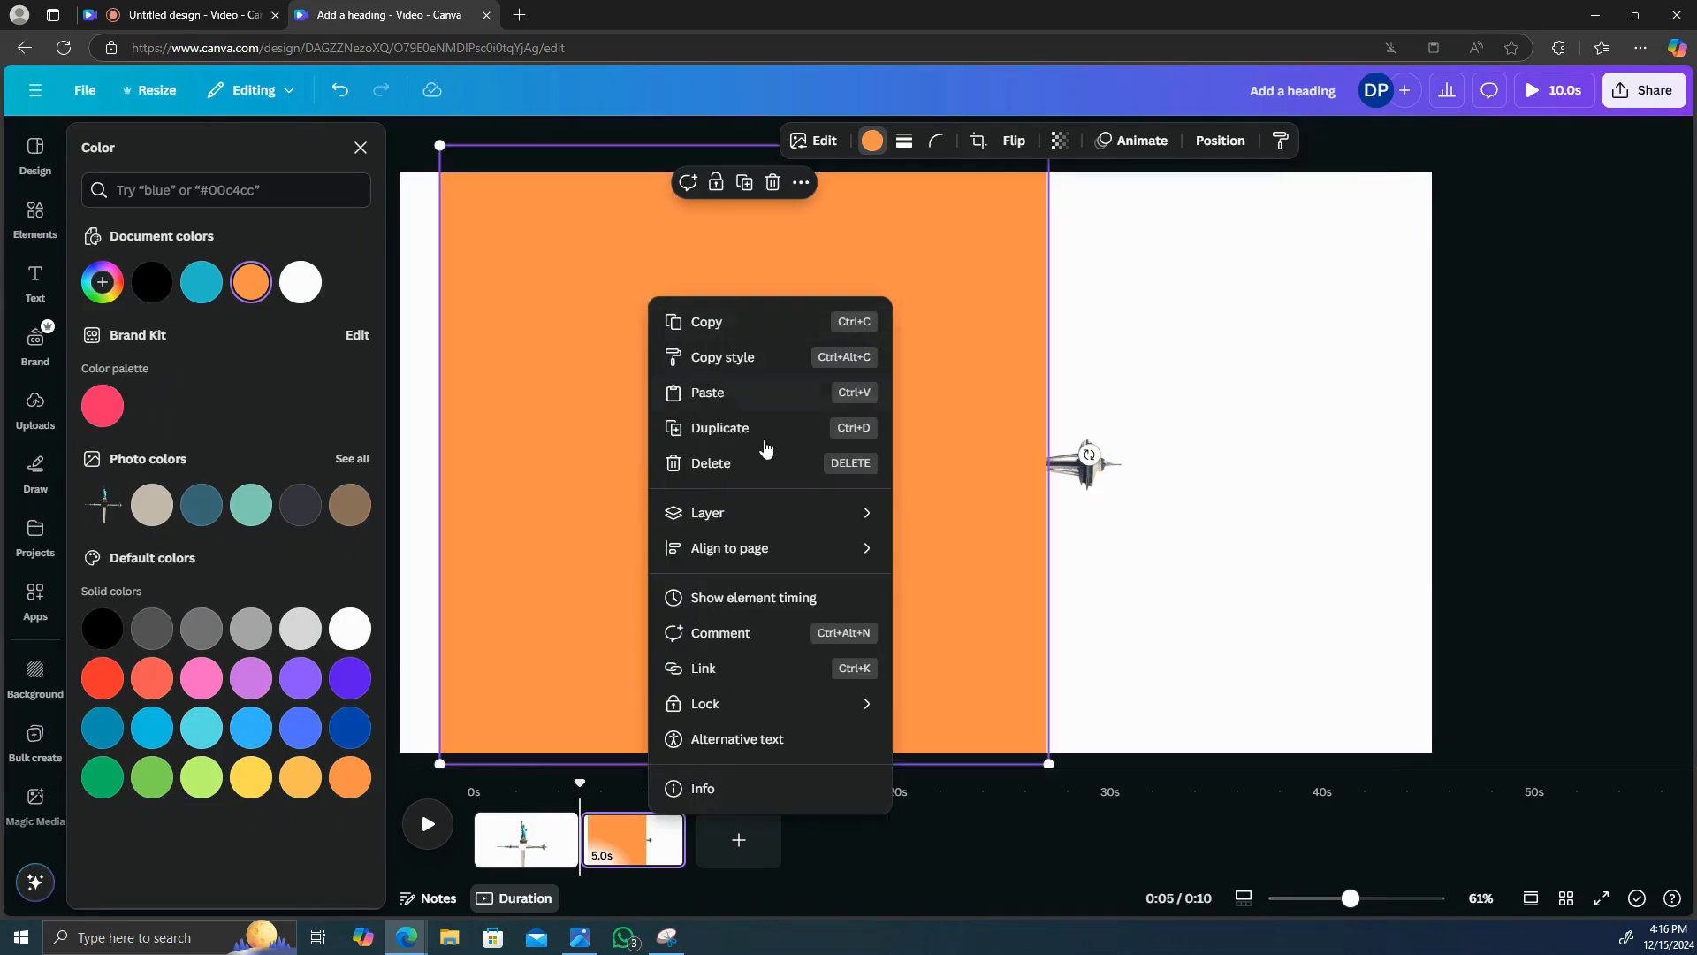
{"action": "mouse_move", "coordinate": [797, 512]}
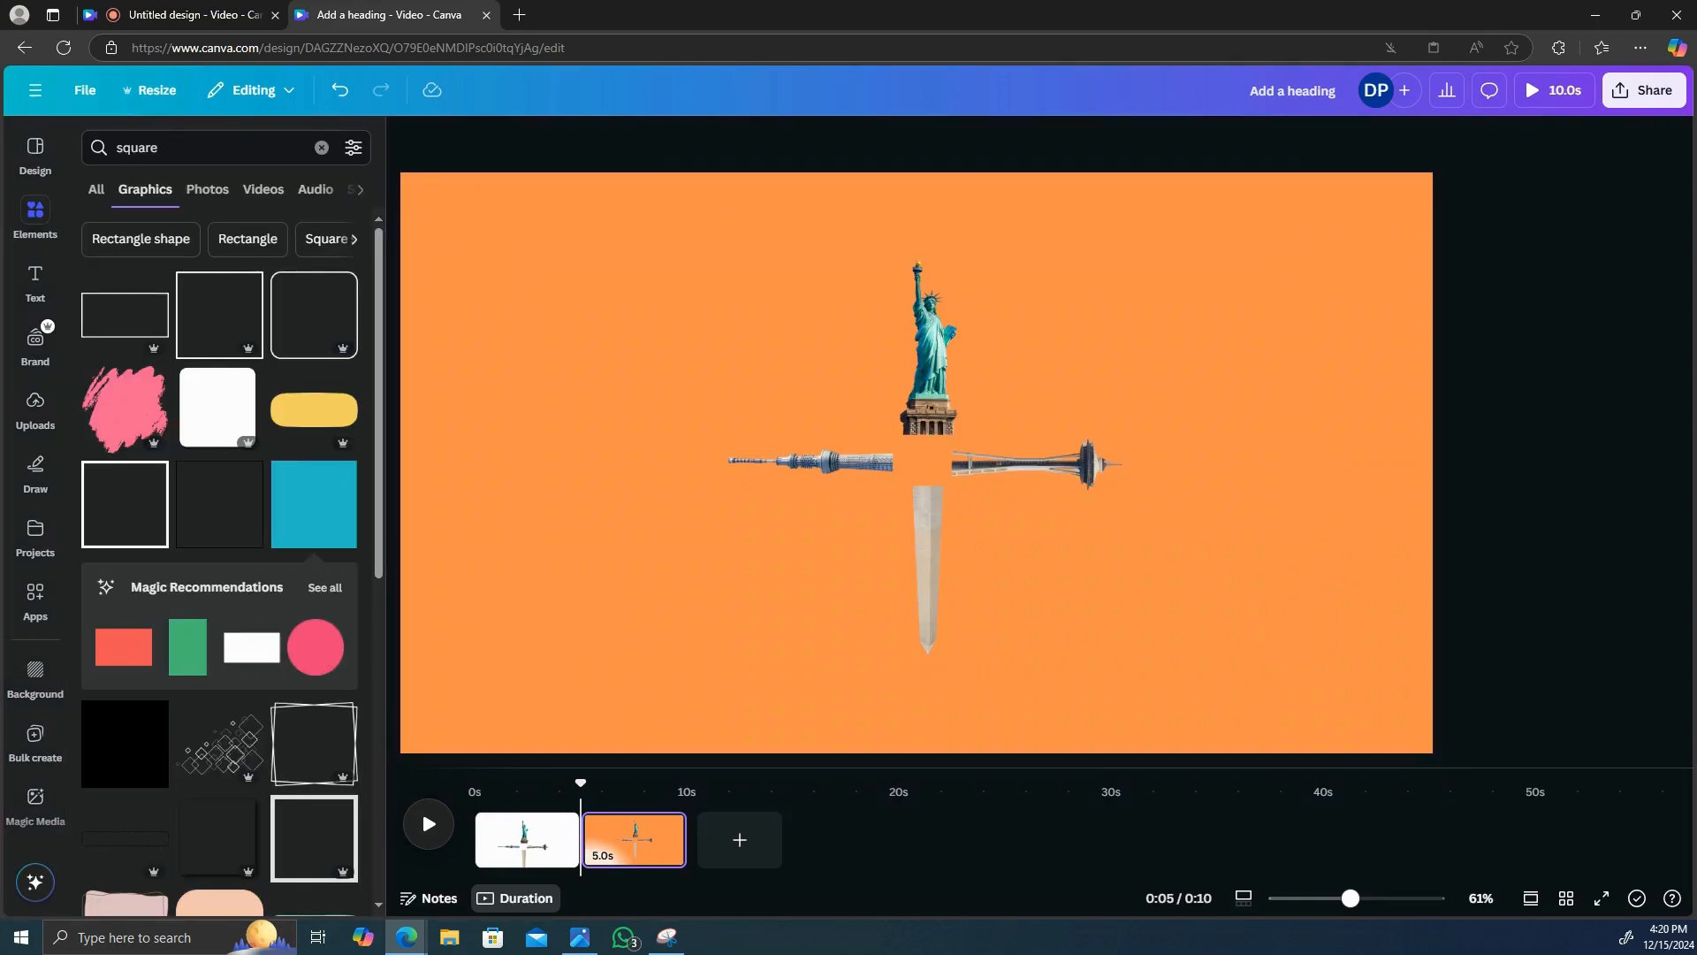
- Add a heading to the second page and replace its placeholder text with "LIBERTY"
{"action": "left_click", "coordinate": [36, 279]}
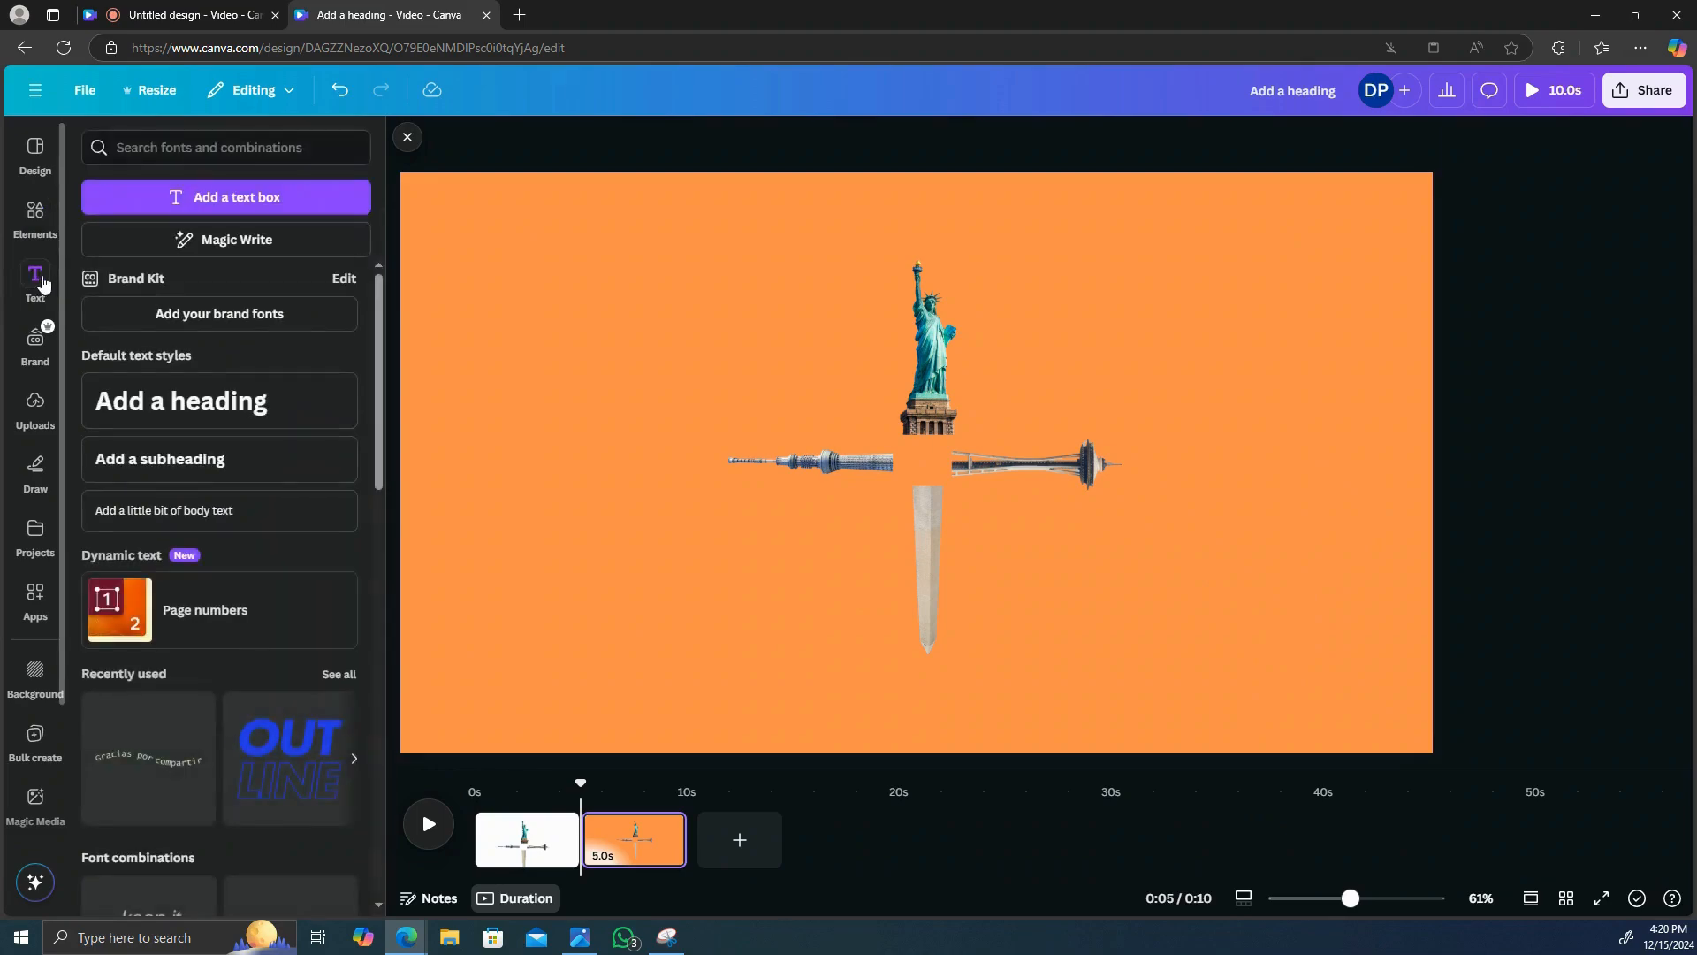
{"action": "left_click", "coordinate": [219, 402]}
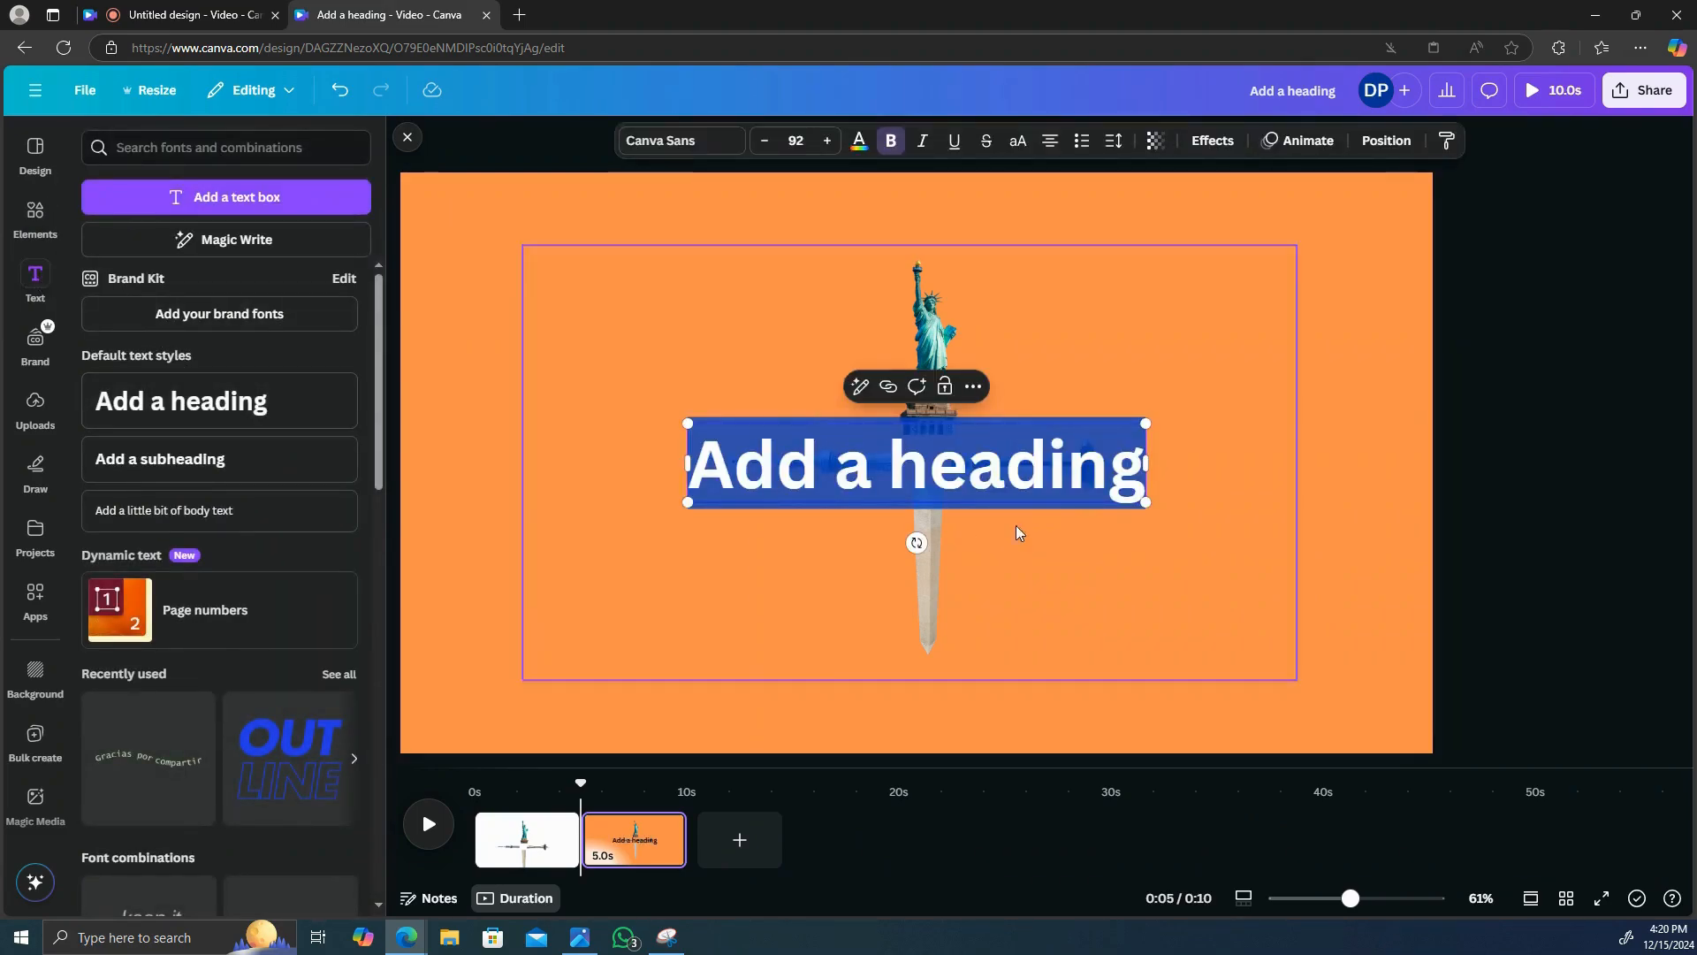
{"action": "left_click", "coordinate": [1111, 465]}
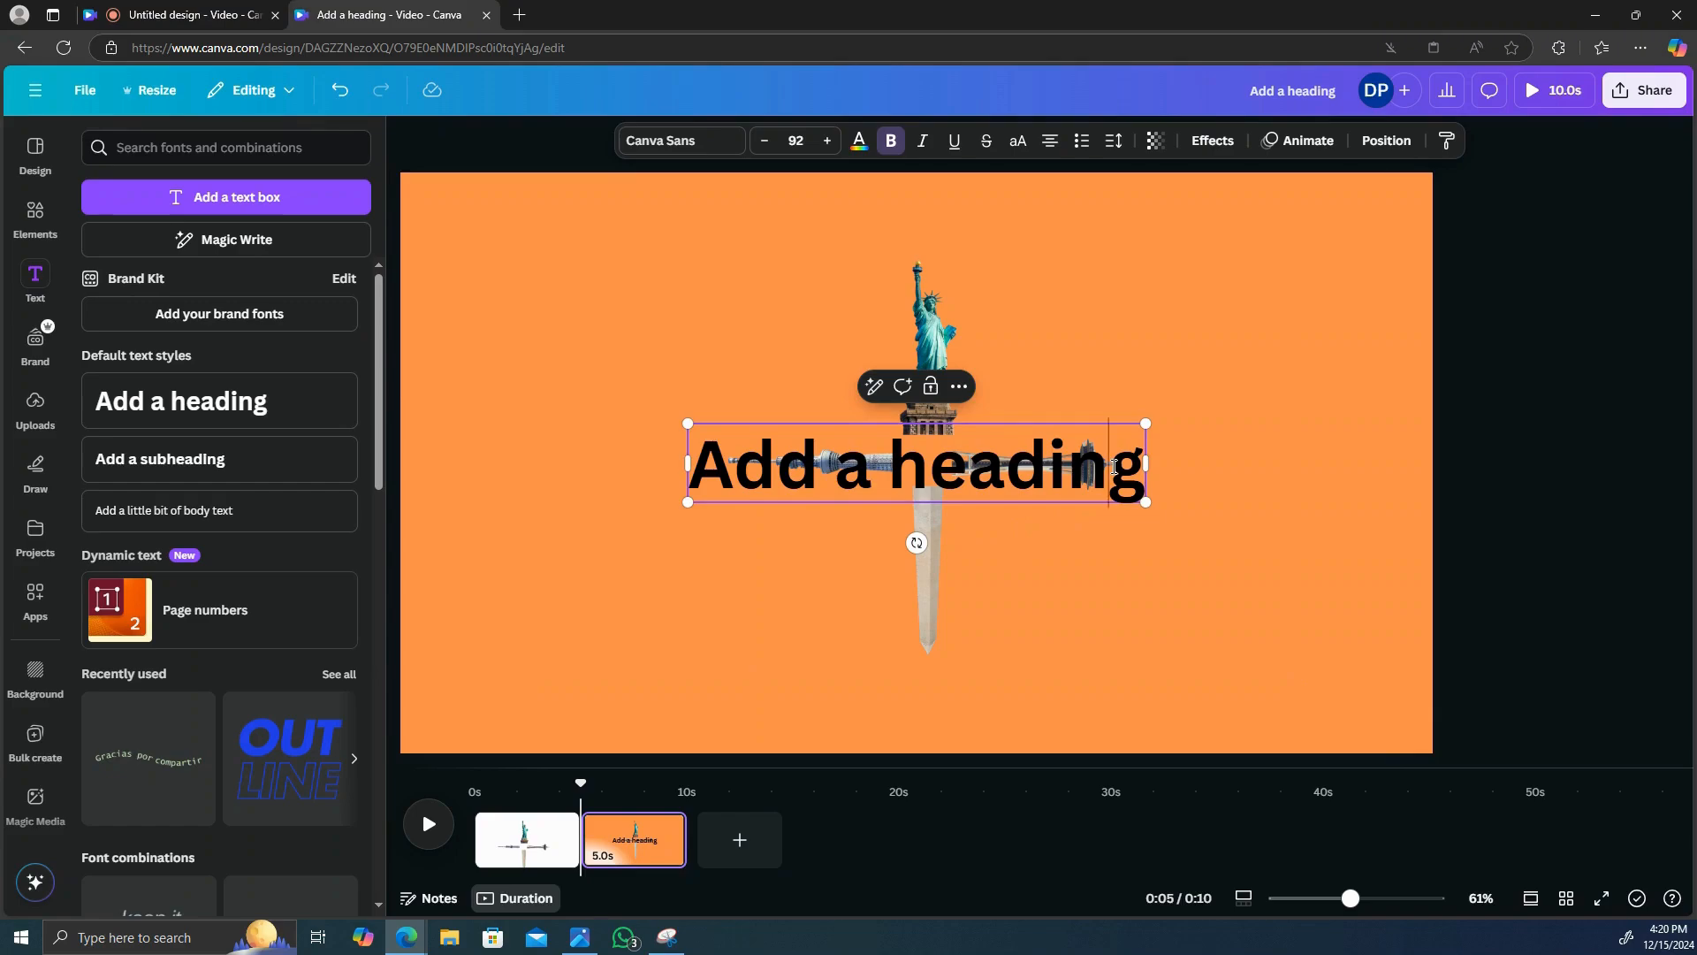
{"action": "key", "text": "BackSpace"}
{"action": "key", "text": "BackSpace"}
{"action": "key", "text": "BackSpace"}
{"action": "key", "text": "BackSpace"}
{"action": "key", "text": "BackSpace"}
{"action": "key", "text": "BackSpace"}
{"action": "key", "text": "BackSpace"}
{"action": "key", "text": "BackSpace"}
{"action": "key", "text": "BackSpace"}
{"action": "key", "text": "BackSpace"}
{"action": "key", "text": "BackSpace"}
{"action": "key", "text": "BackSpace"}
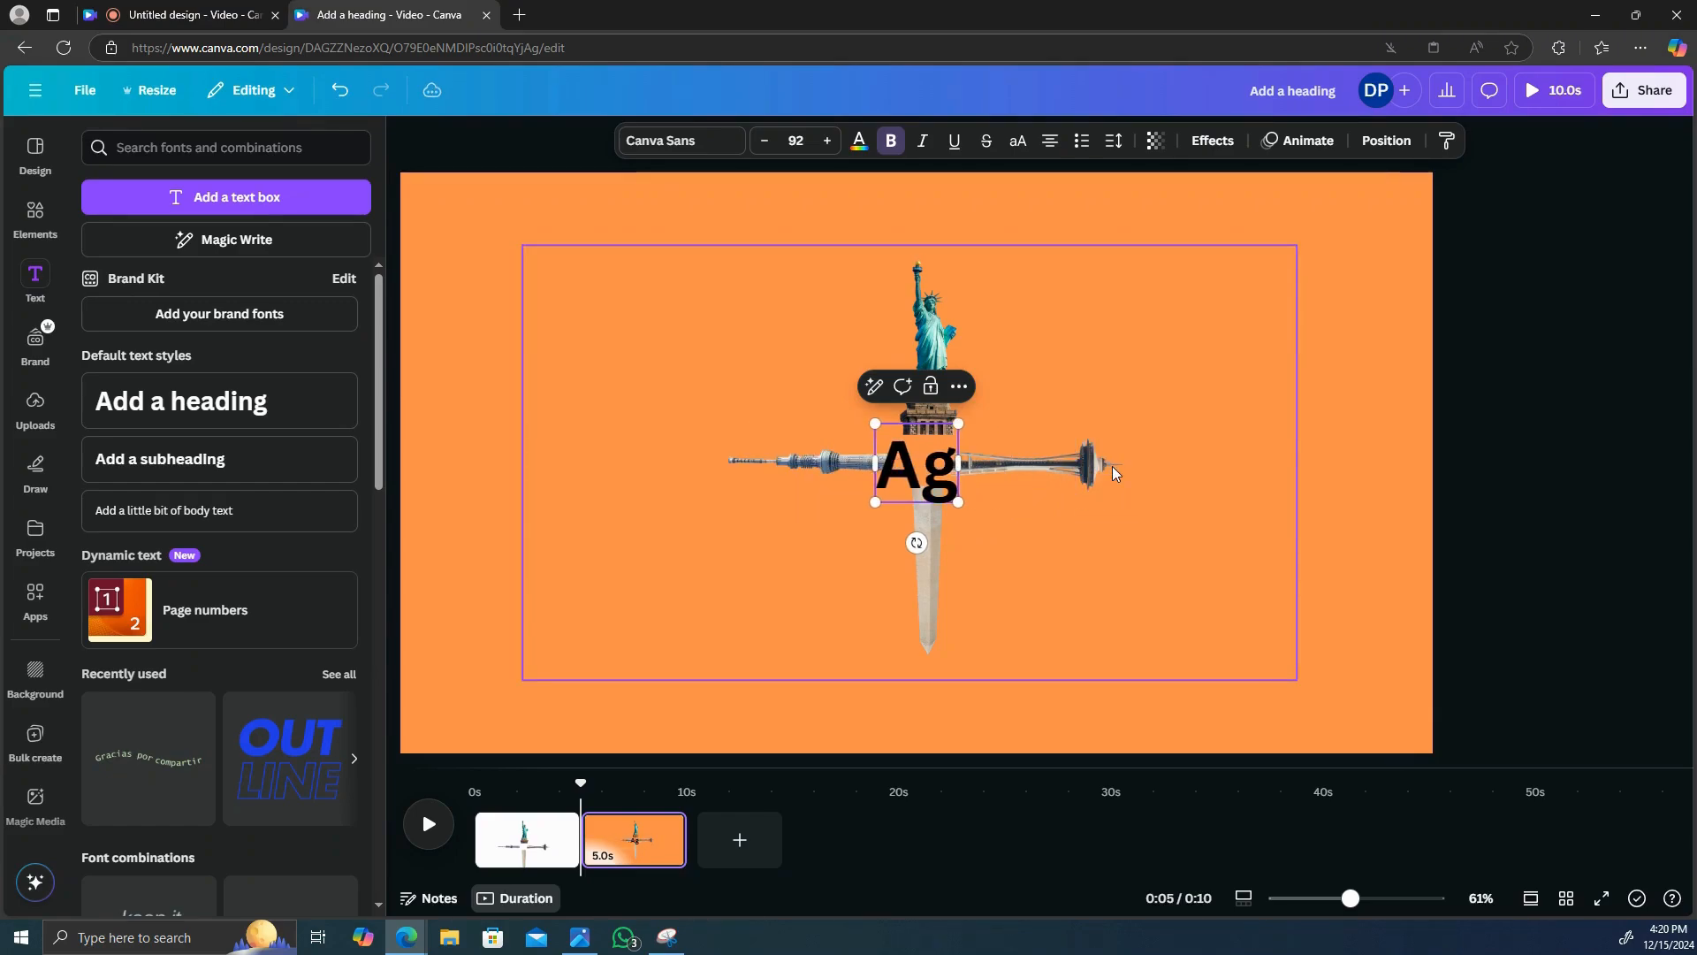
{"action": "type", "text": "Ll"}
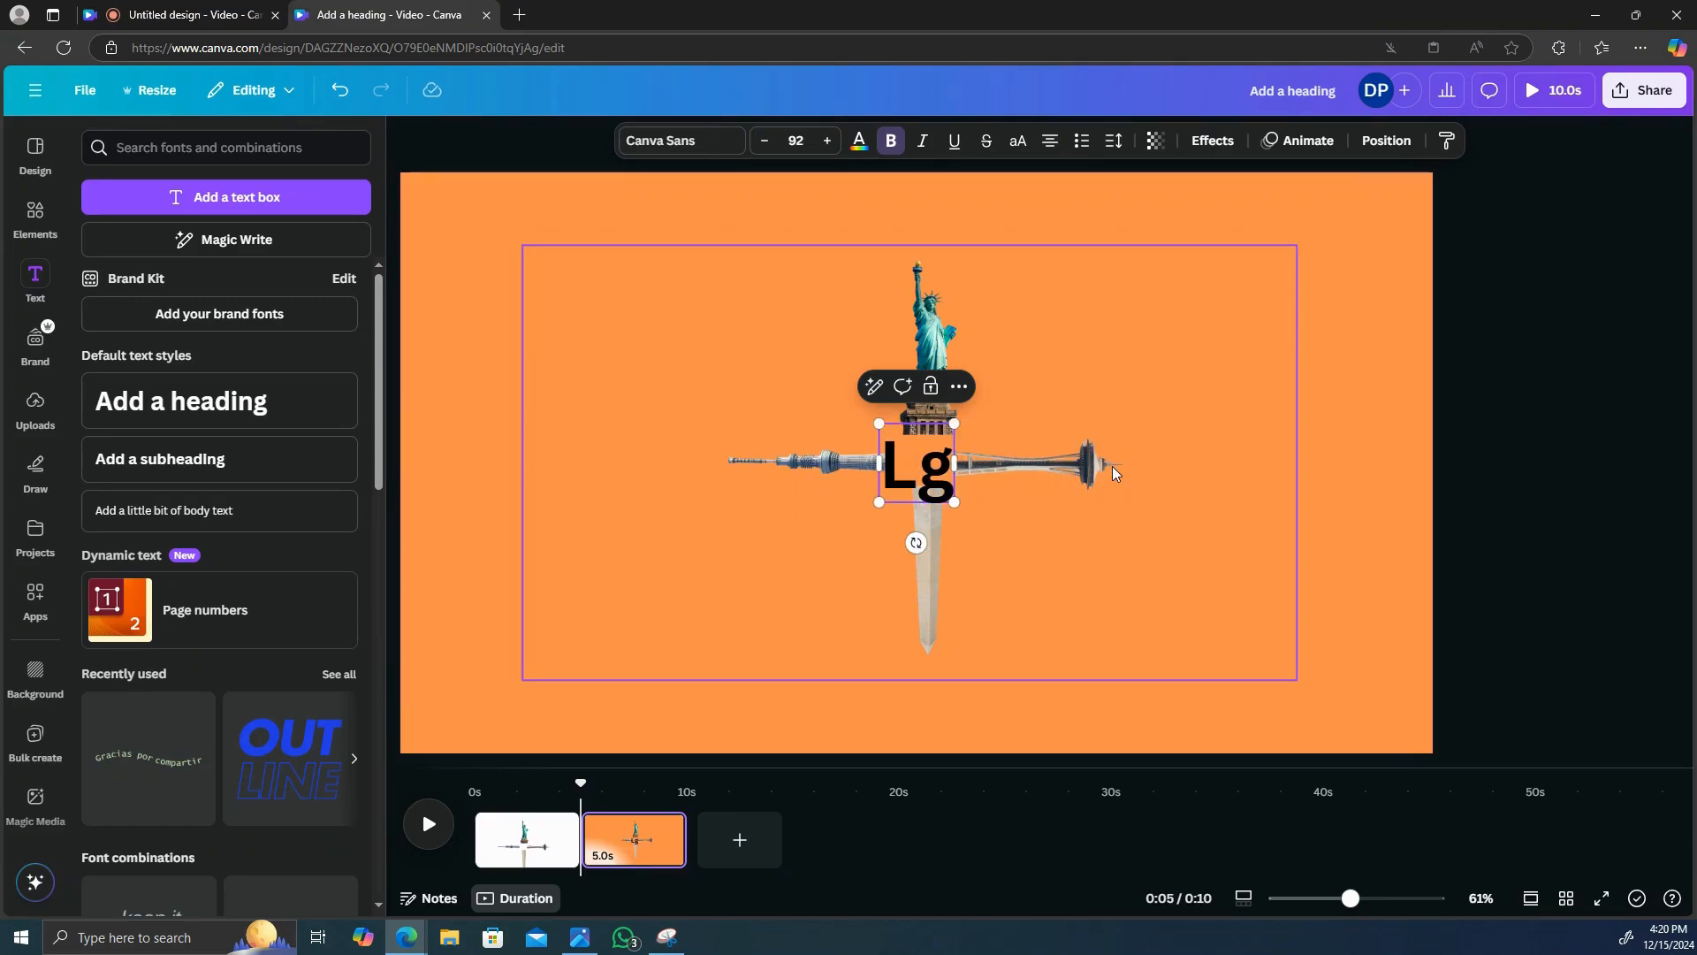
{"action": "type", "text": "BERTY"}
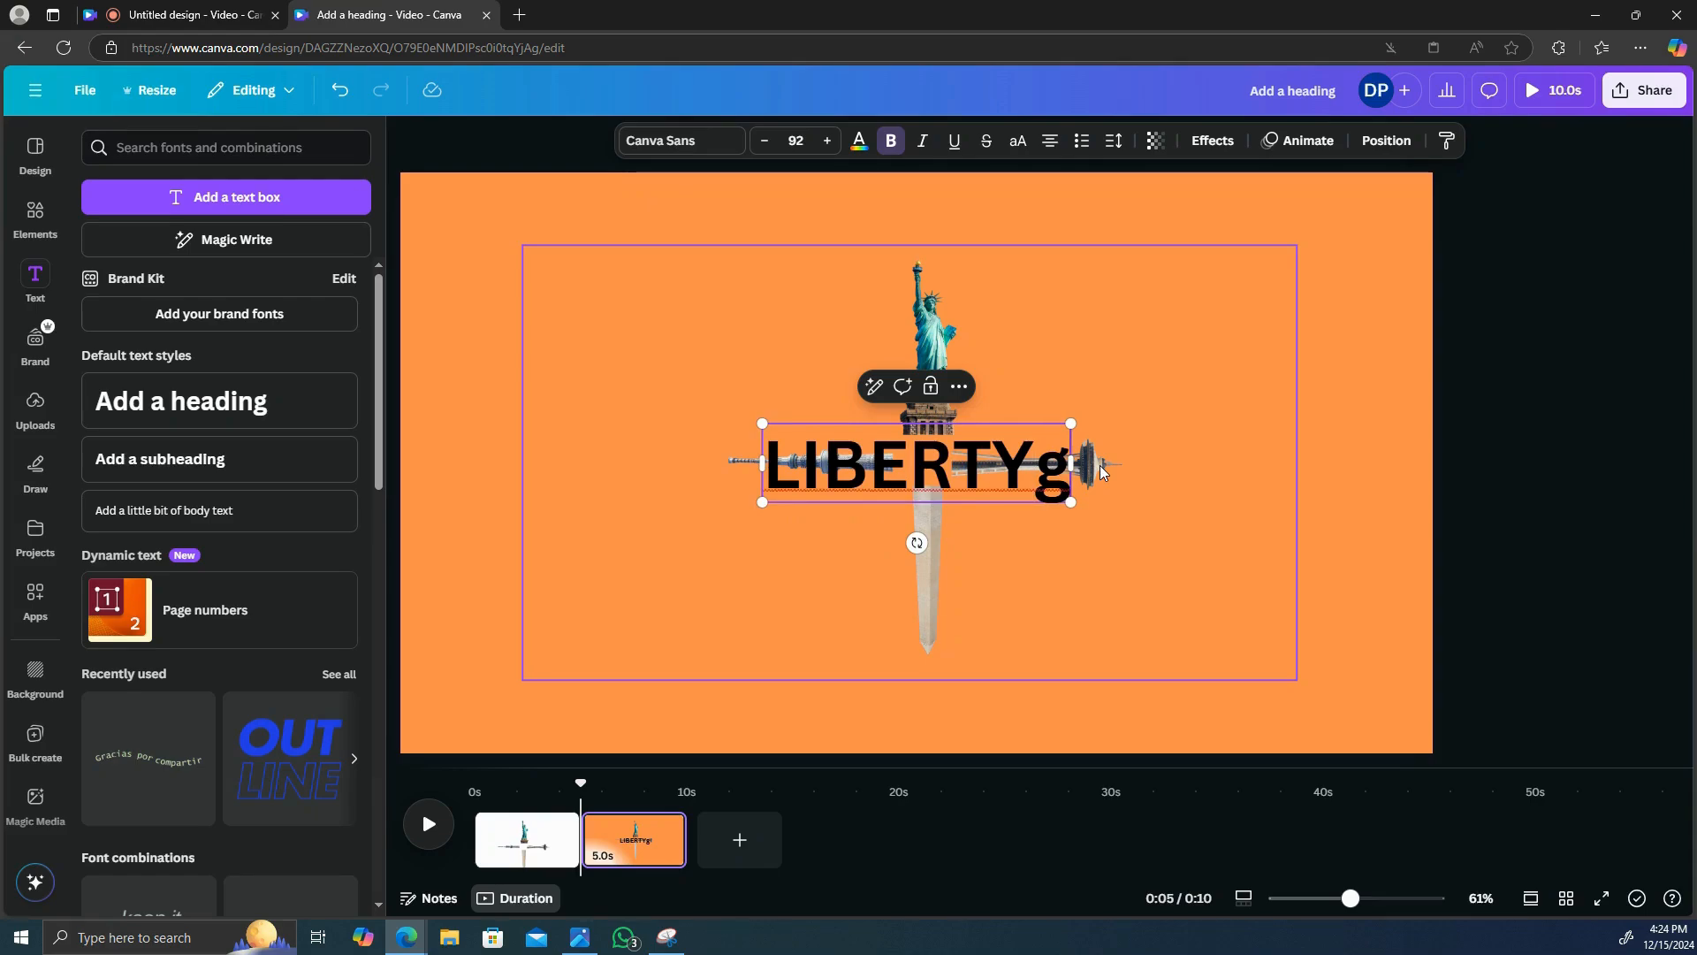
{"action": "key", "text": "Delete"}
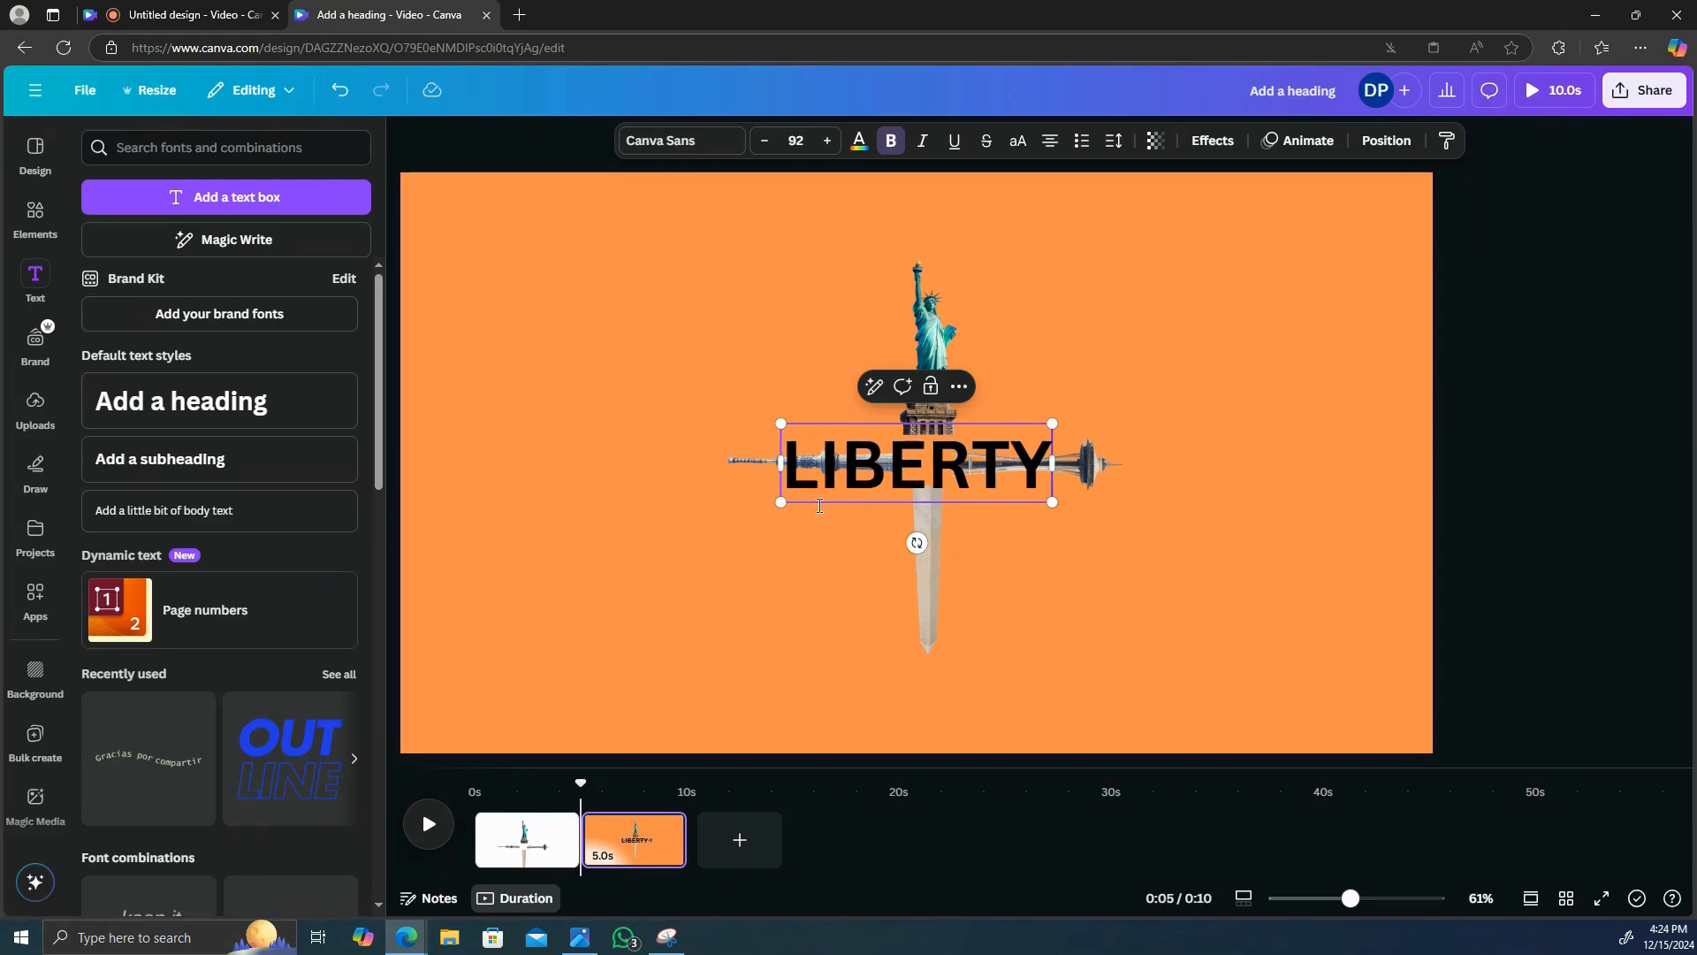
- Change the LIBERTY heading's text color to white (#ffffff)
{"action": "left_click_drag", "start_coordinate": [801, 475], "coordinate": [1050, 467]}
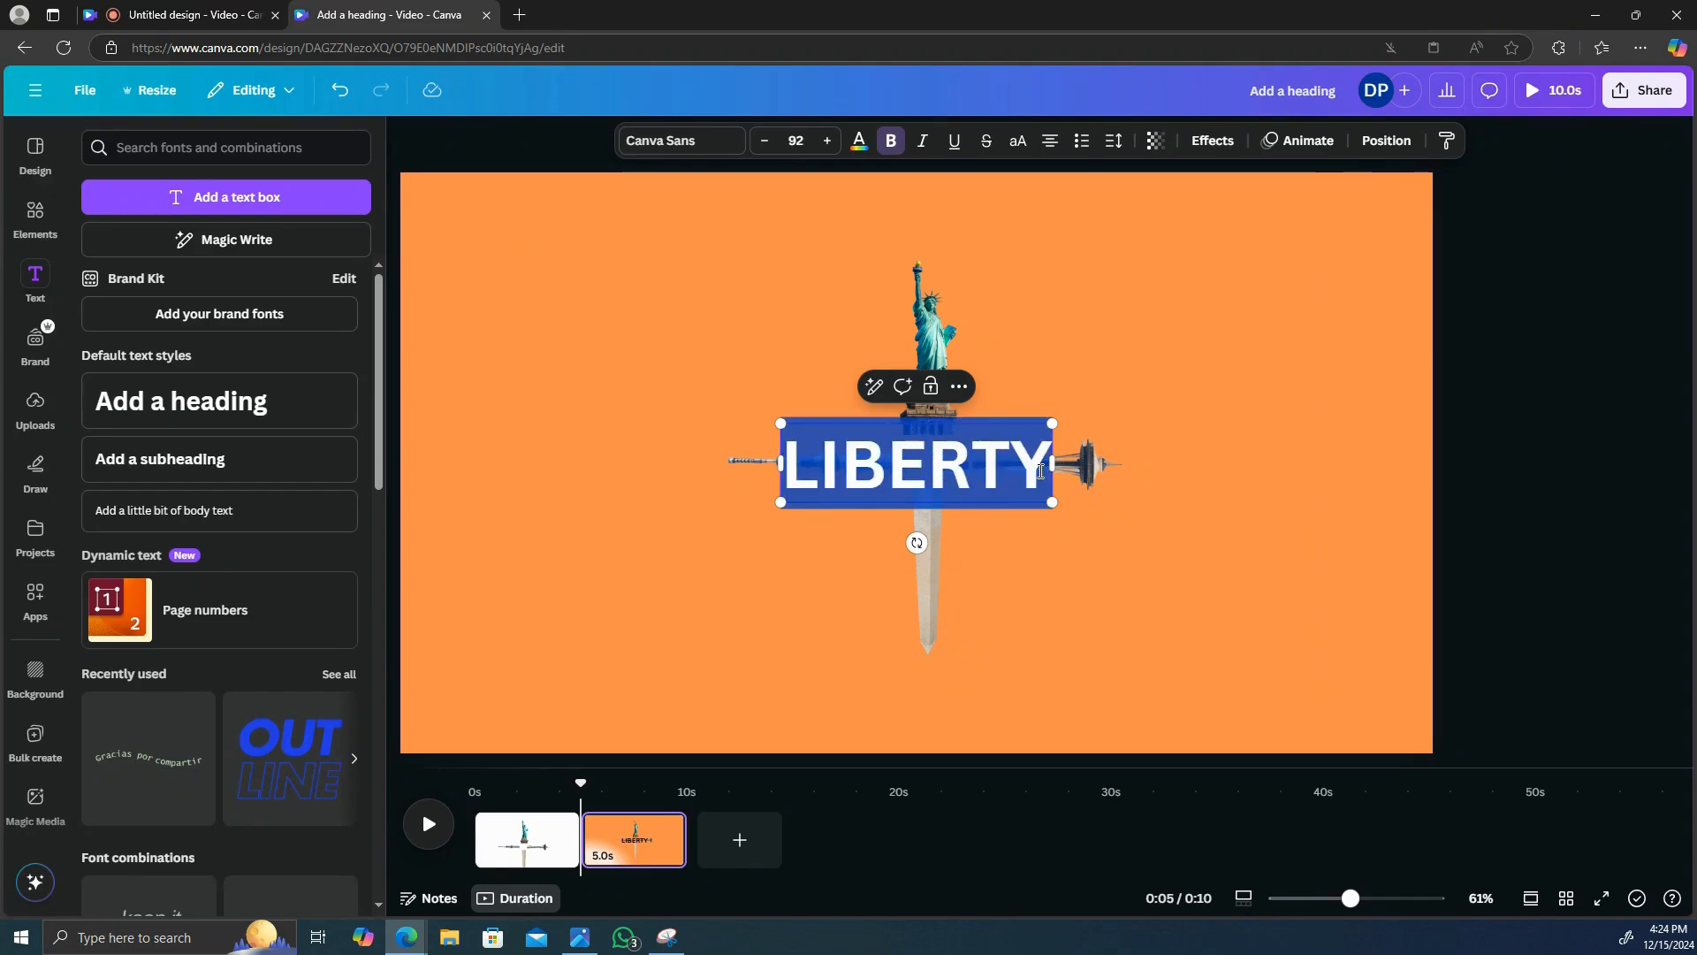
{"action": "left_click", "coordinate": [860, 146]}
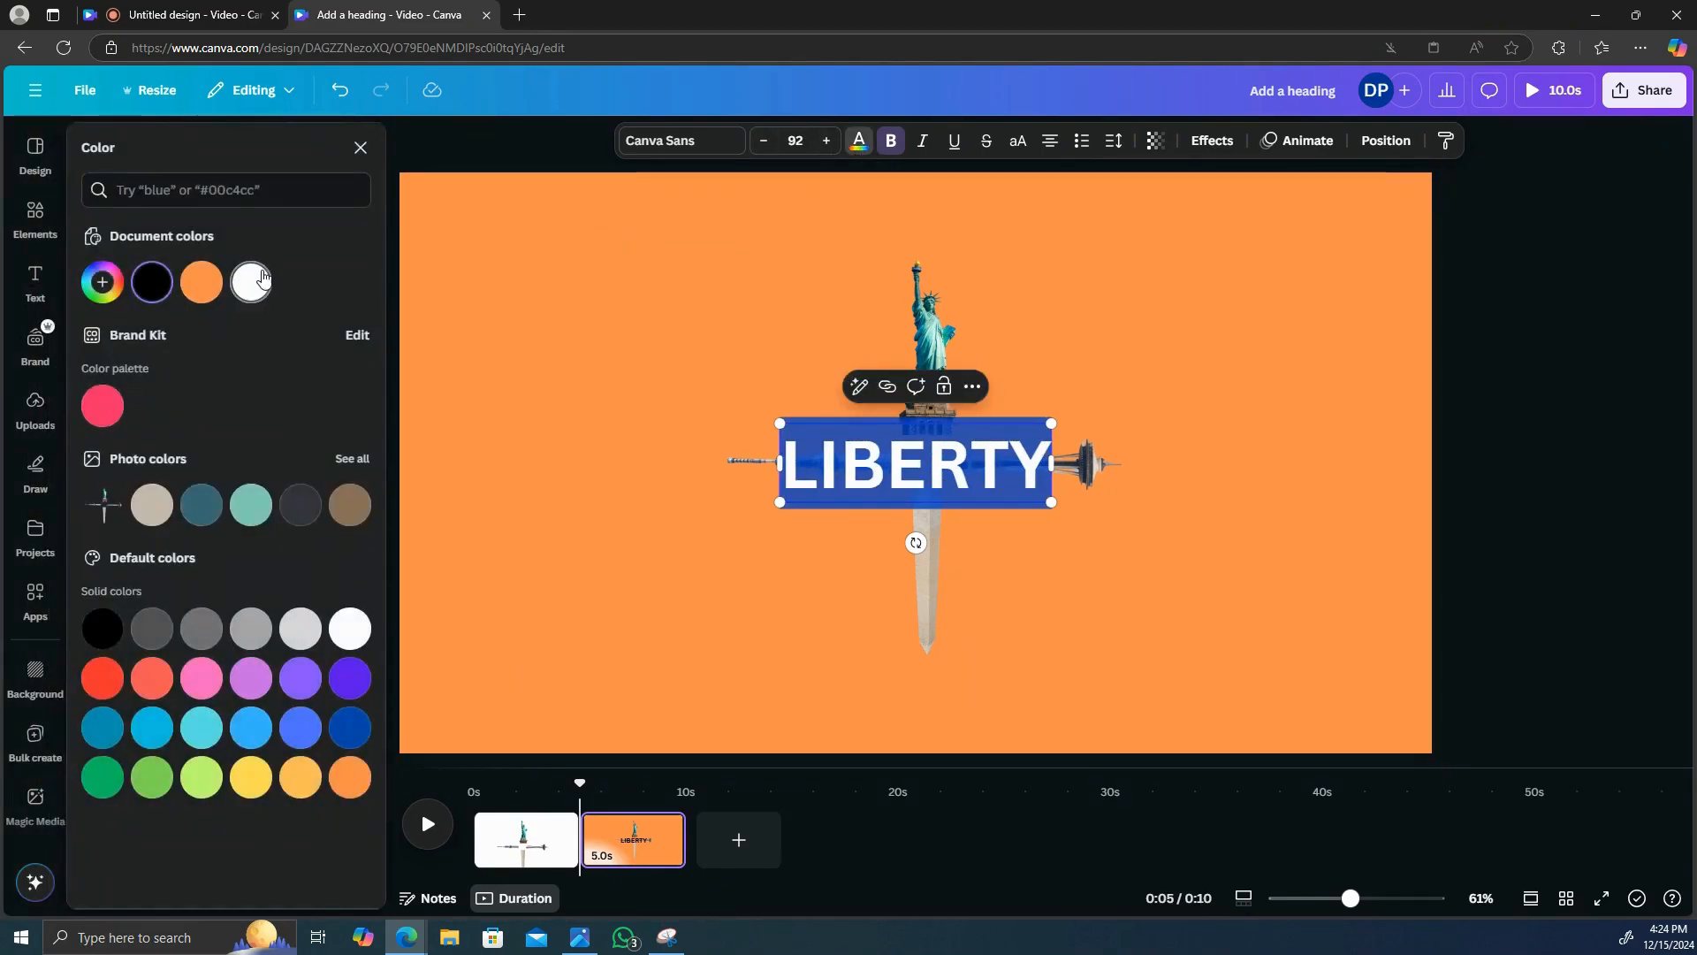
{"action": "left_click", "coordinate": [251, 281]}
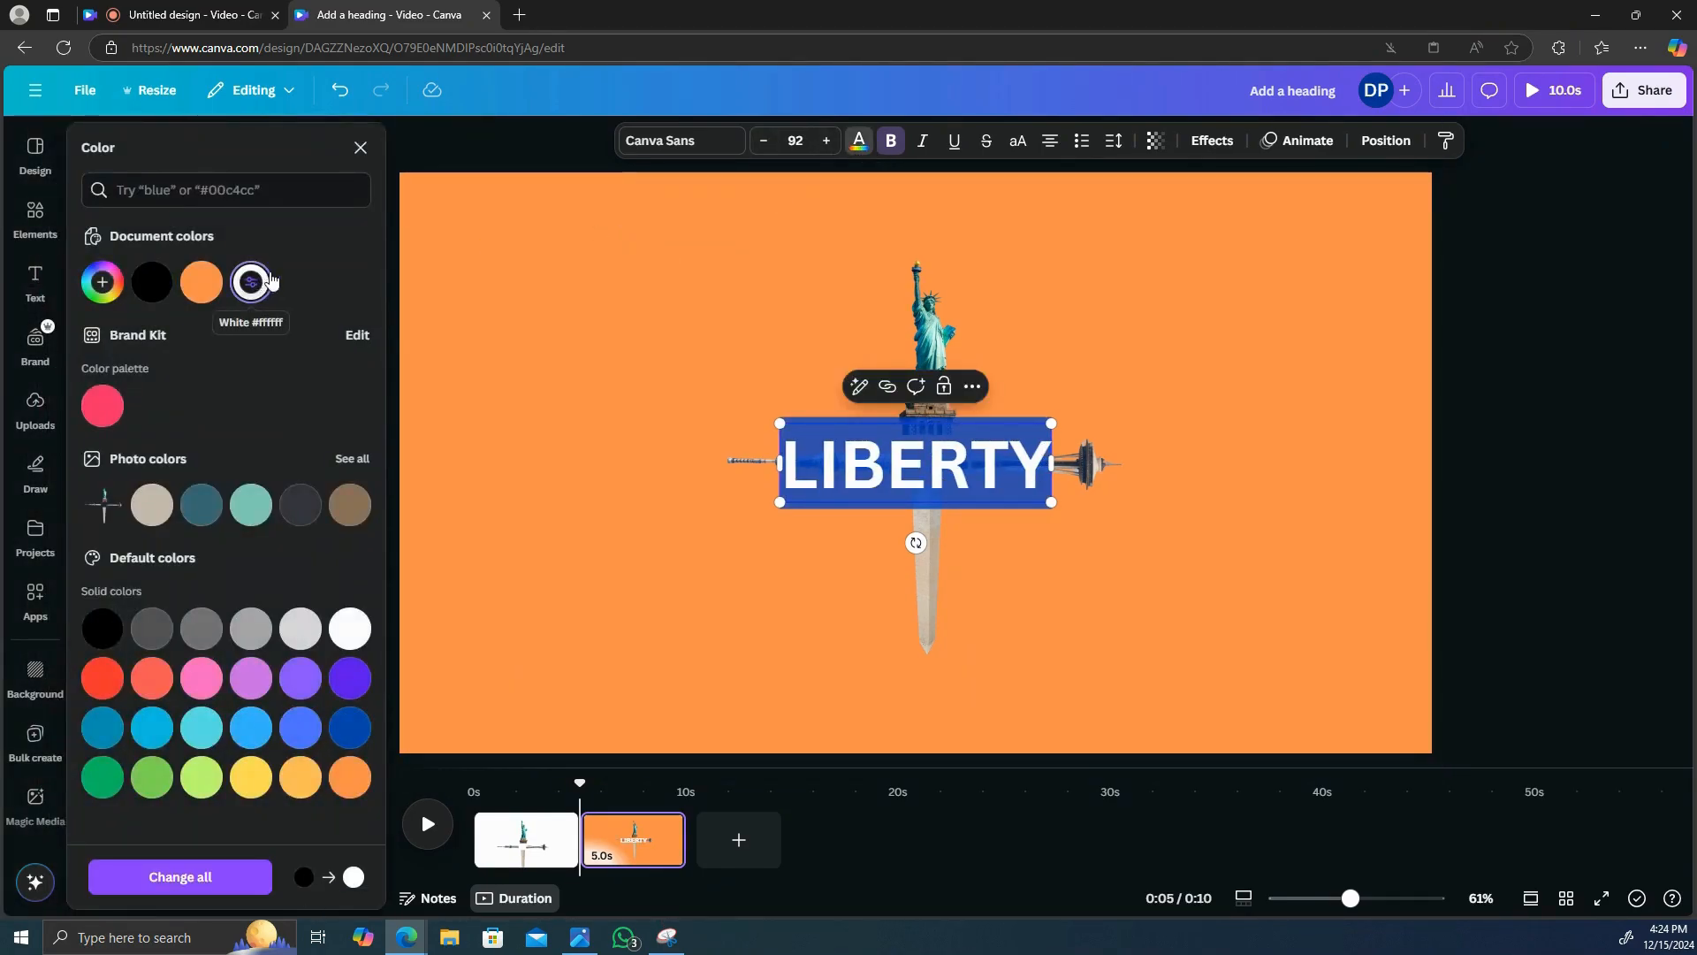
{"action": "left_click", "coordinate": [1102, 415]}
{"action": "left_click", "coordinate": [1003, 447]}
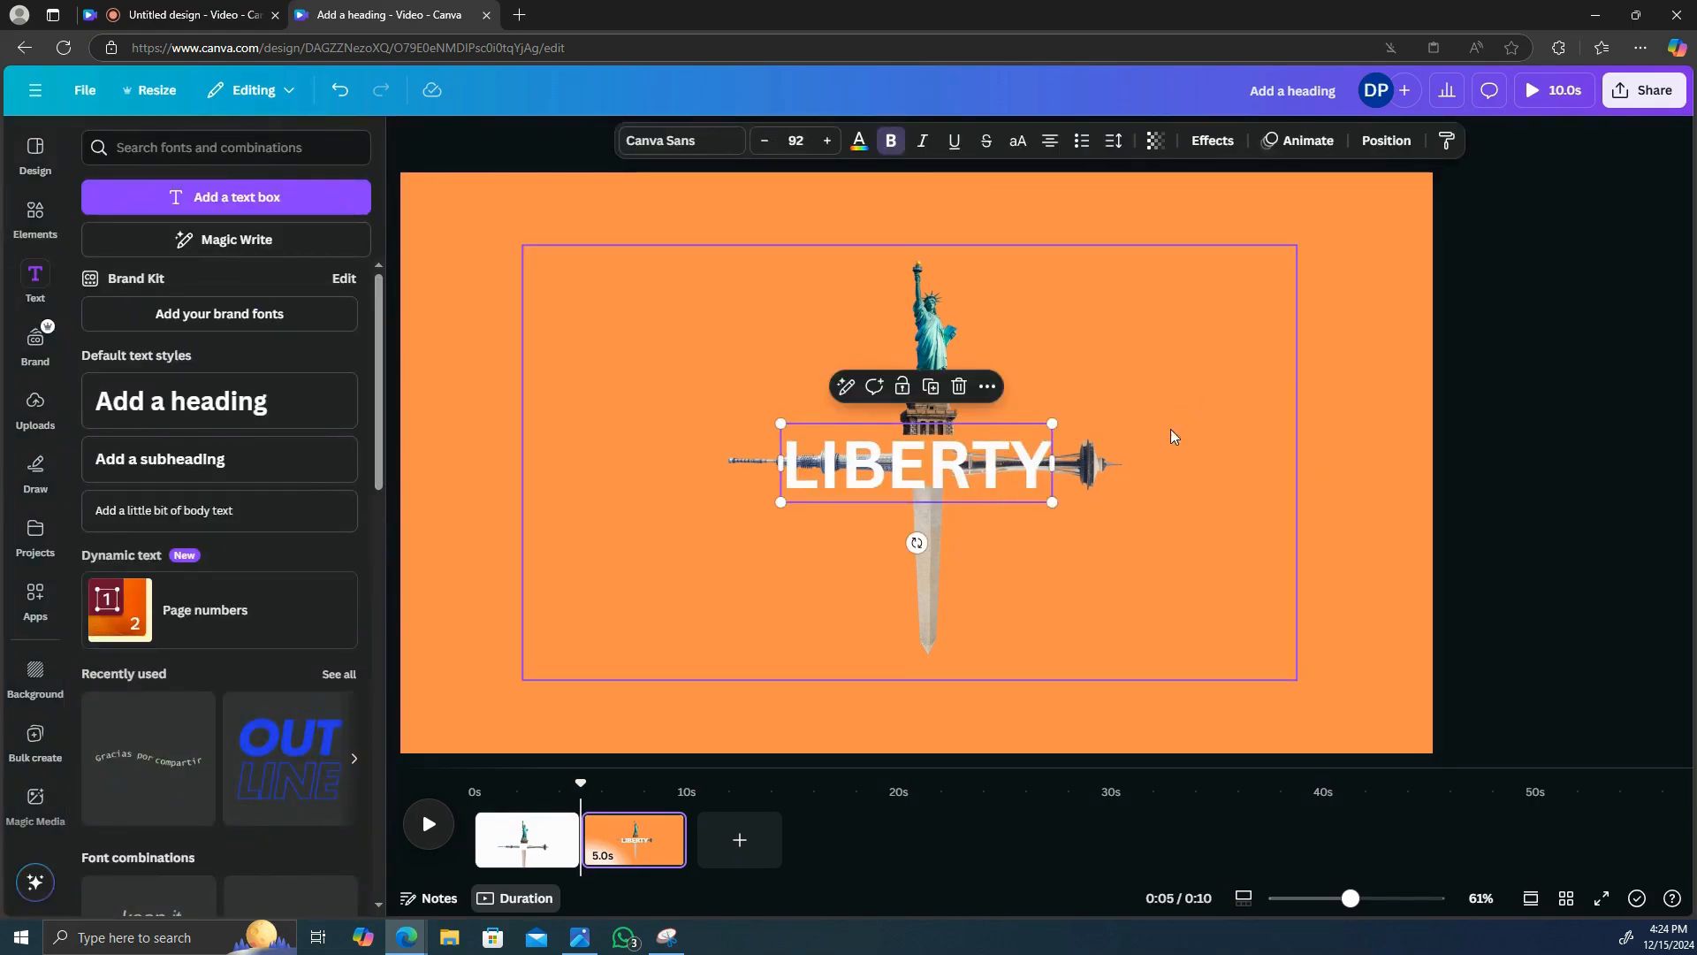
- Shrink the LIBERTY heading to about font size 59 and place it directly above the Statue of Liberty
{"action": "left_click_drag", "start_coordinate": [1023, 465], "coordinate": [1029, 247]}
{"action": "left_click_drag", "start_coordinate": [787, 206], "coordinate": [881, 241]}
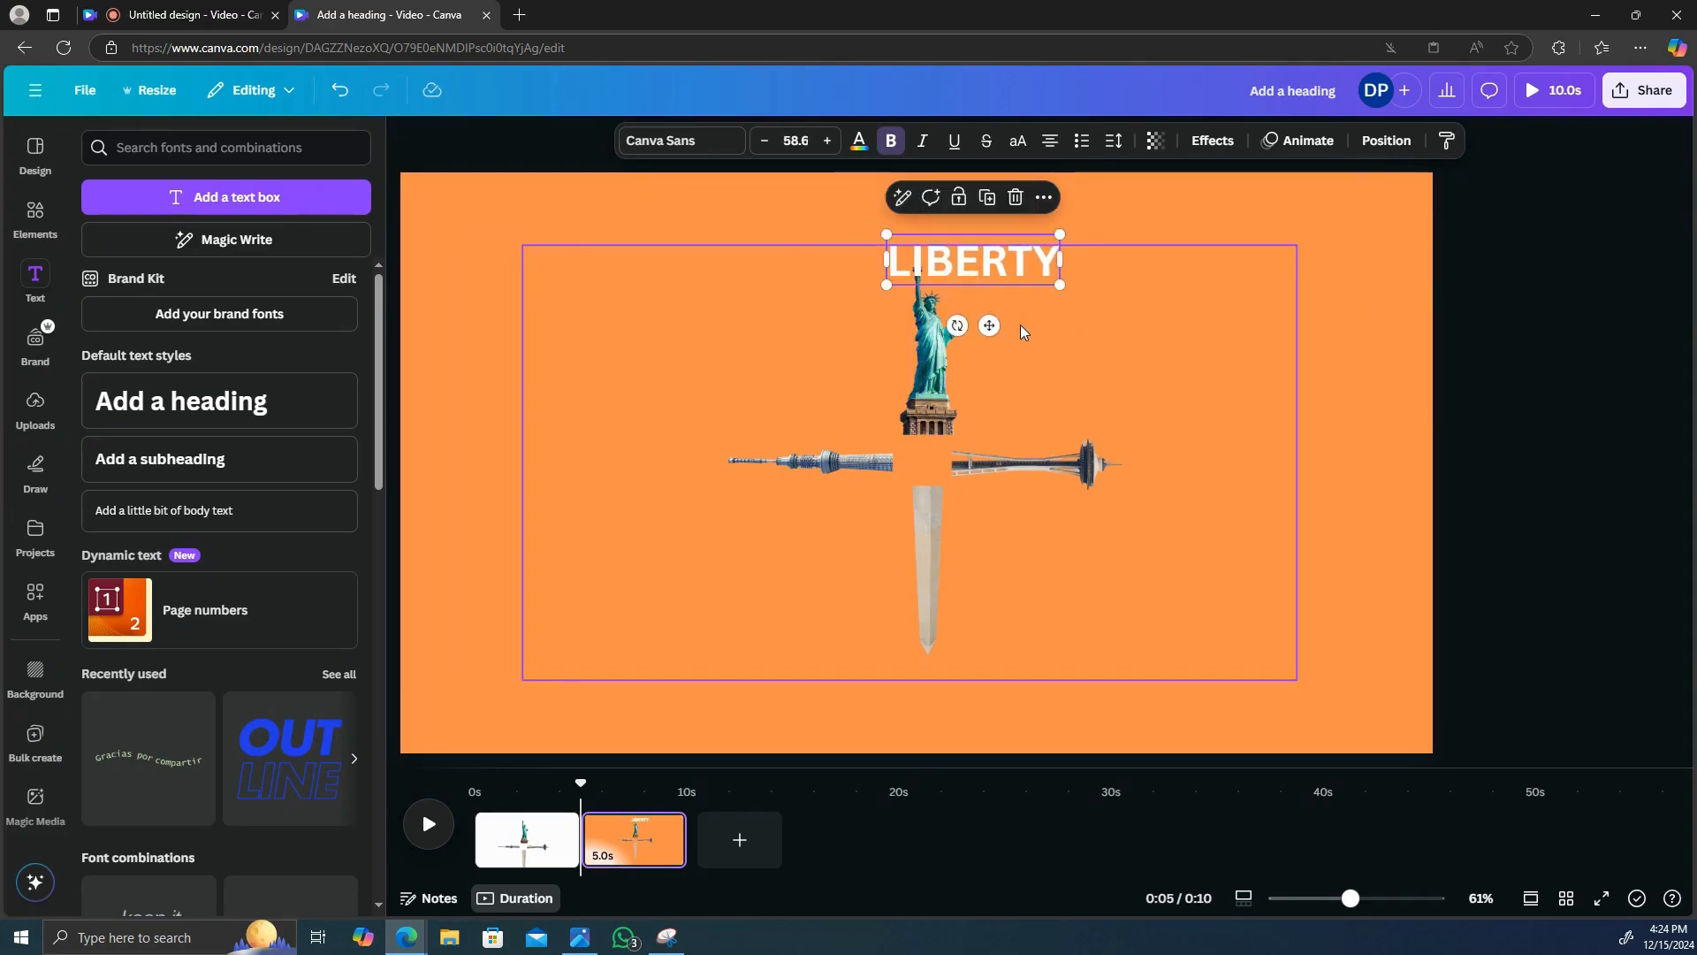
{"action": "left_click_drag", "start_coordinate": [992, 327], "coordinate": [971, 316]}
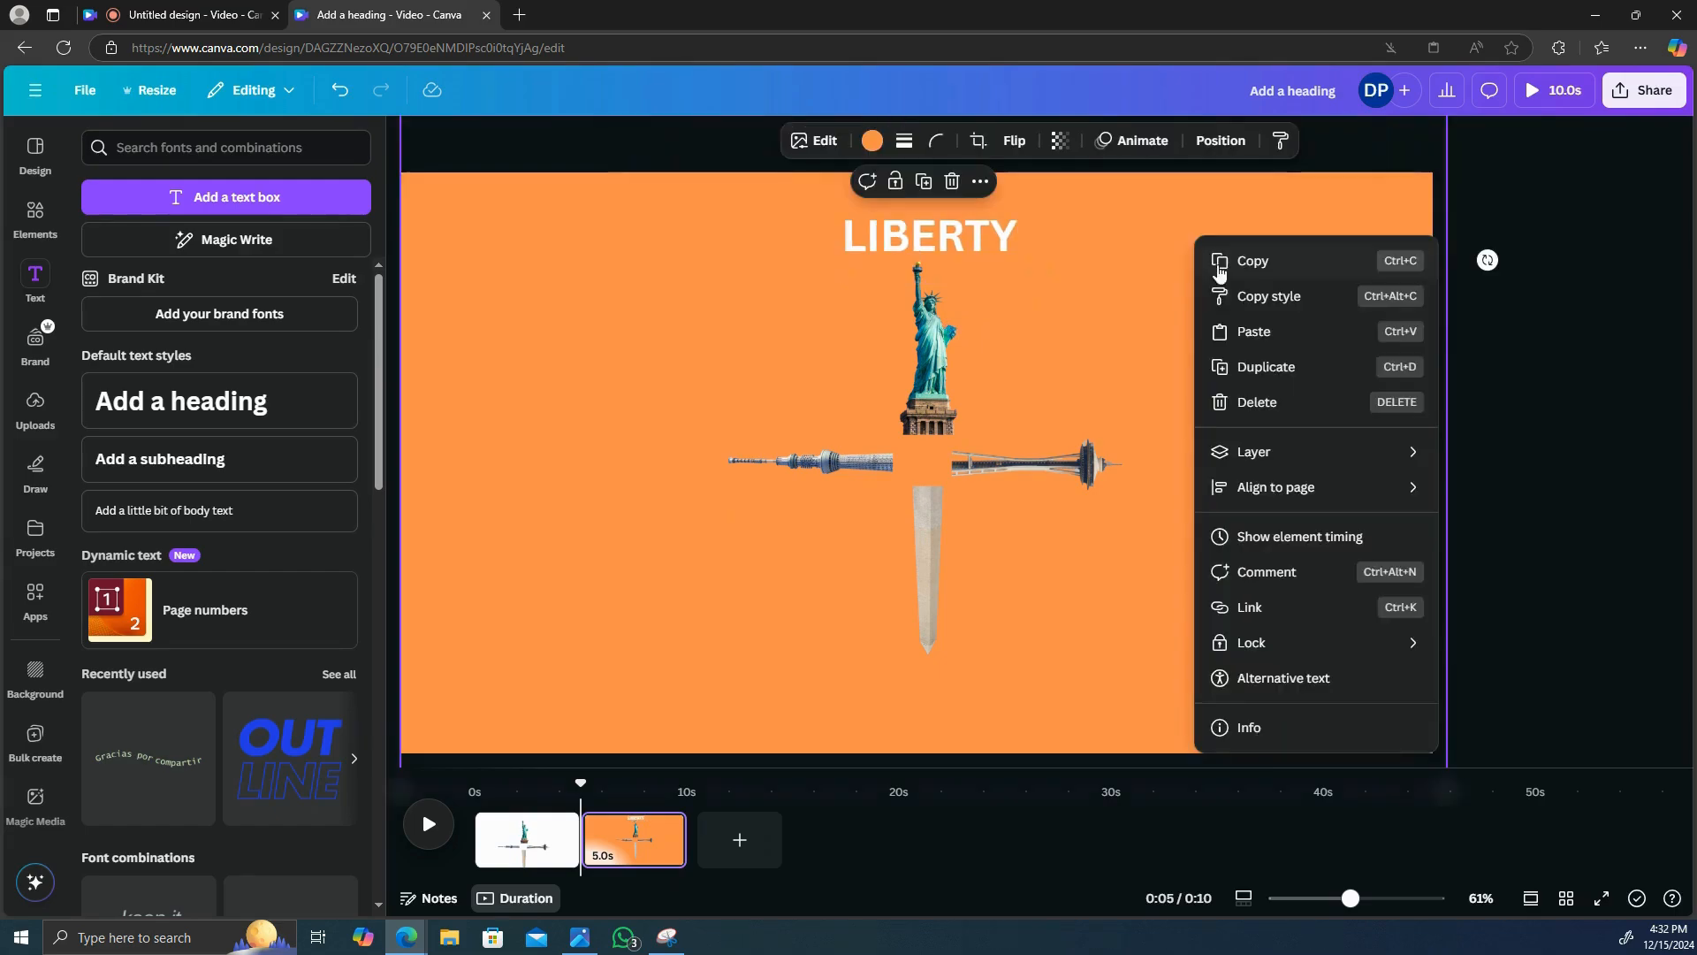
- Place a copy of the LIBERTY heading beside the tower pointing right and change its text to "SKYTREE"
{"action": "left_click", "coordinate": [1299, 330]}
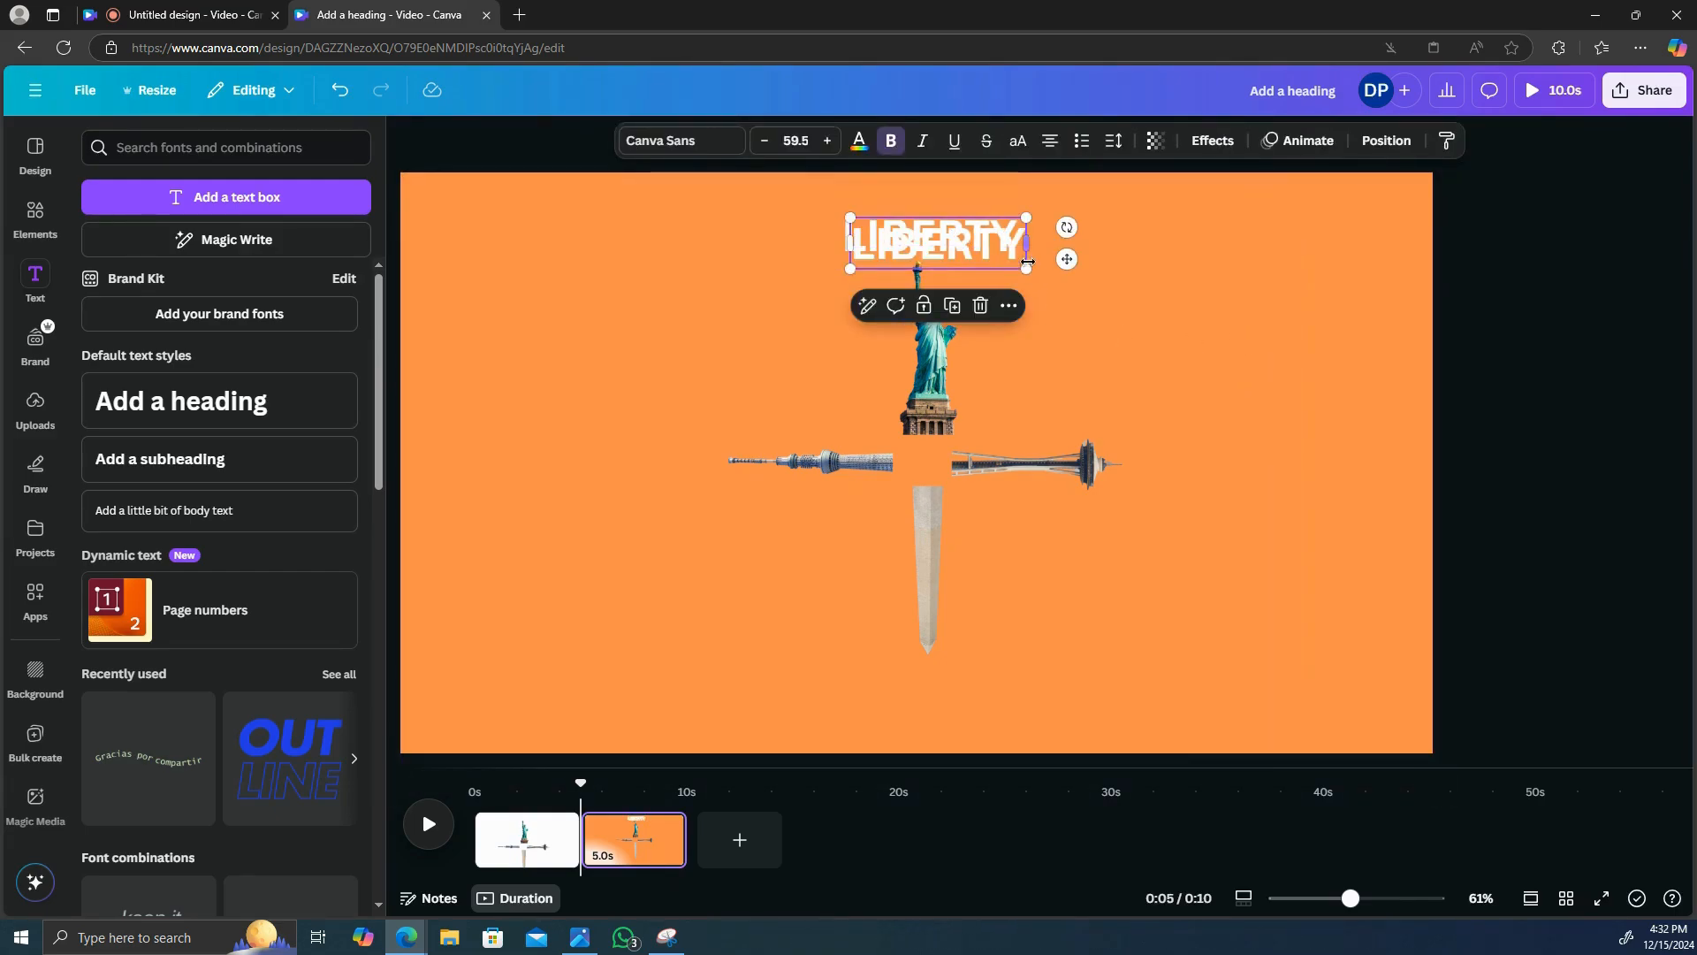
{"action": "left_click_drag", "start_coordinate": [1066, 259], "coordinate": [1339, 464]}
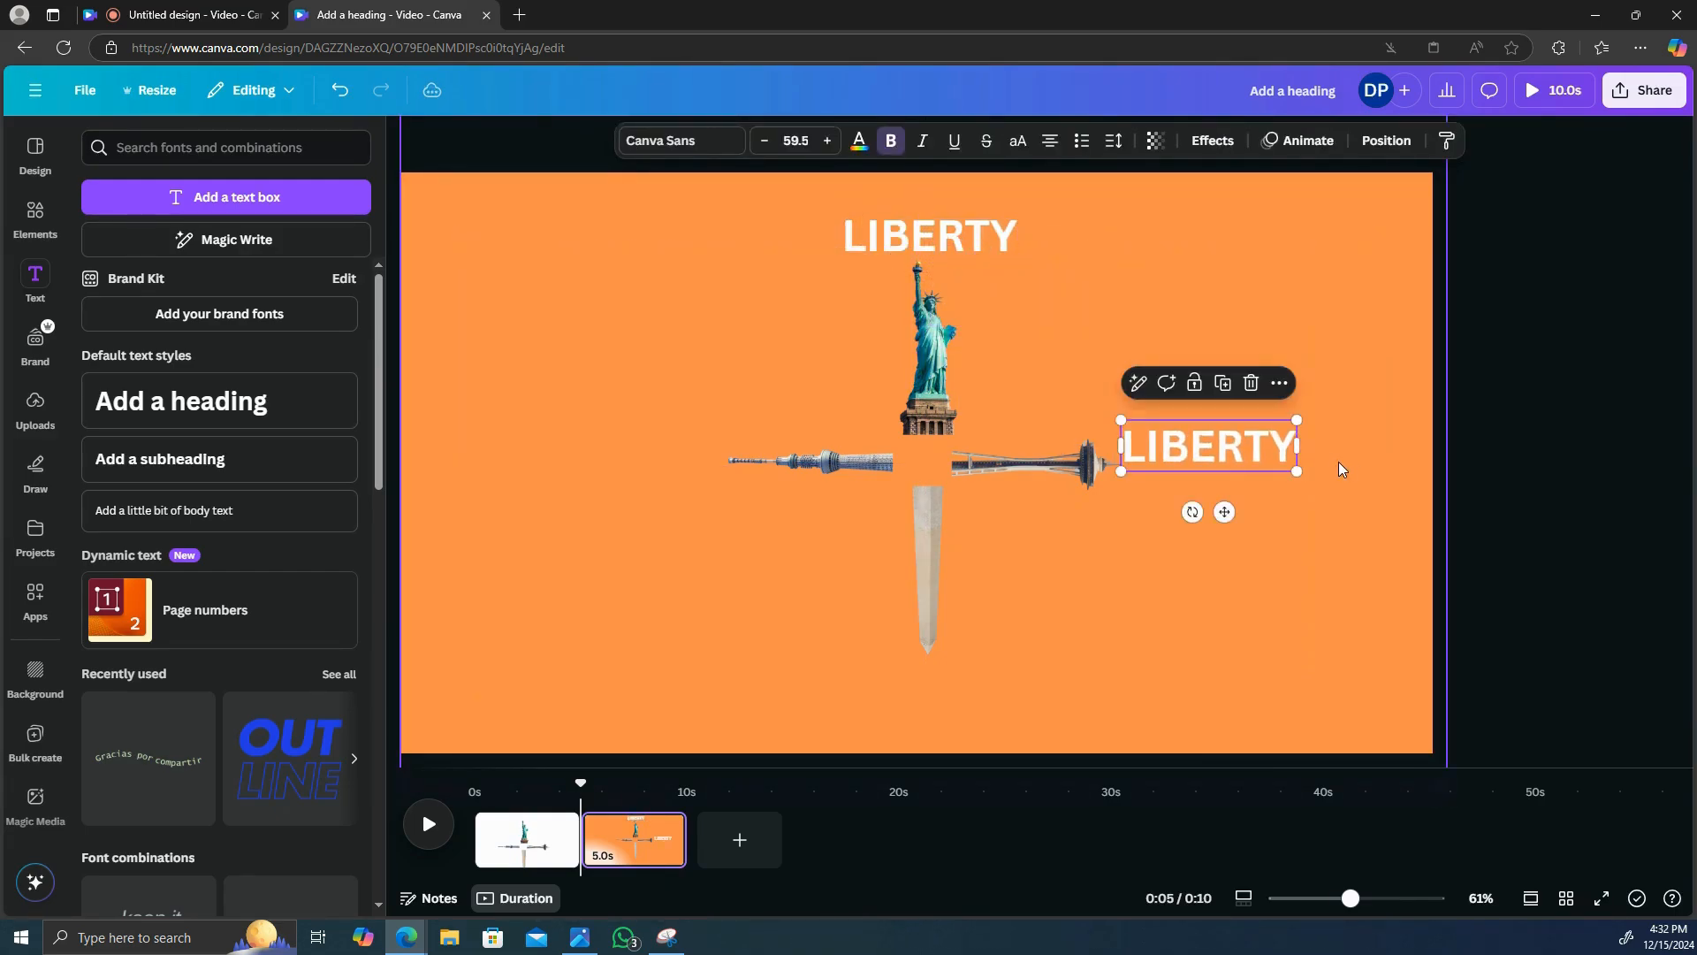
{"action": "double_click", "coordinate": [1265, 450]}
{"action": "left_click", "coordinate": [1250, 450]}
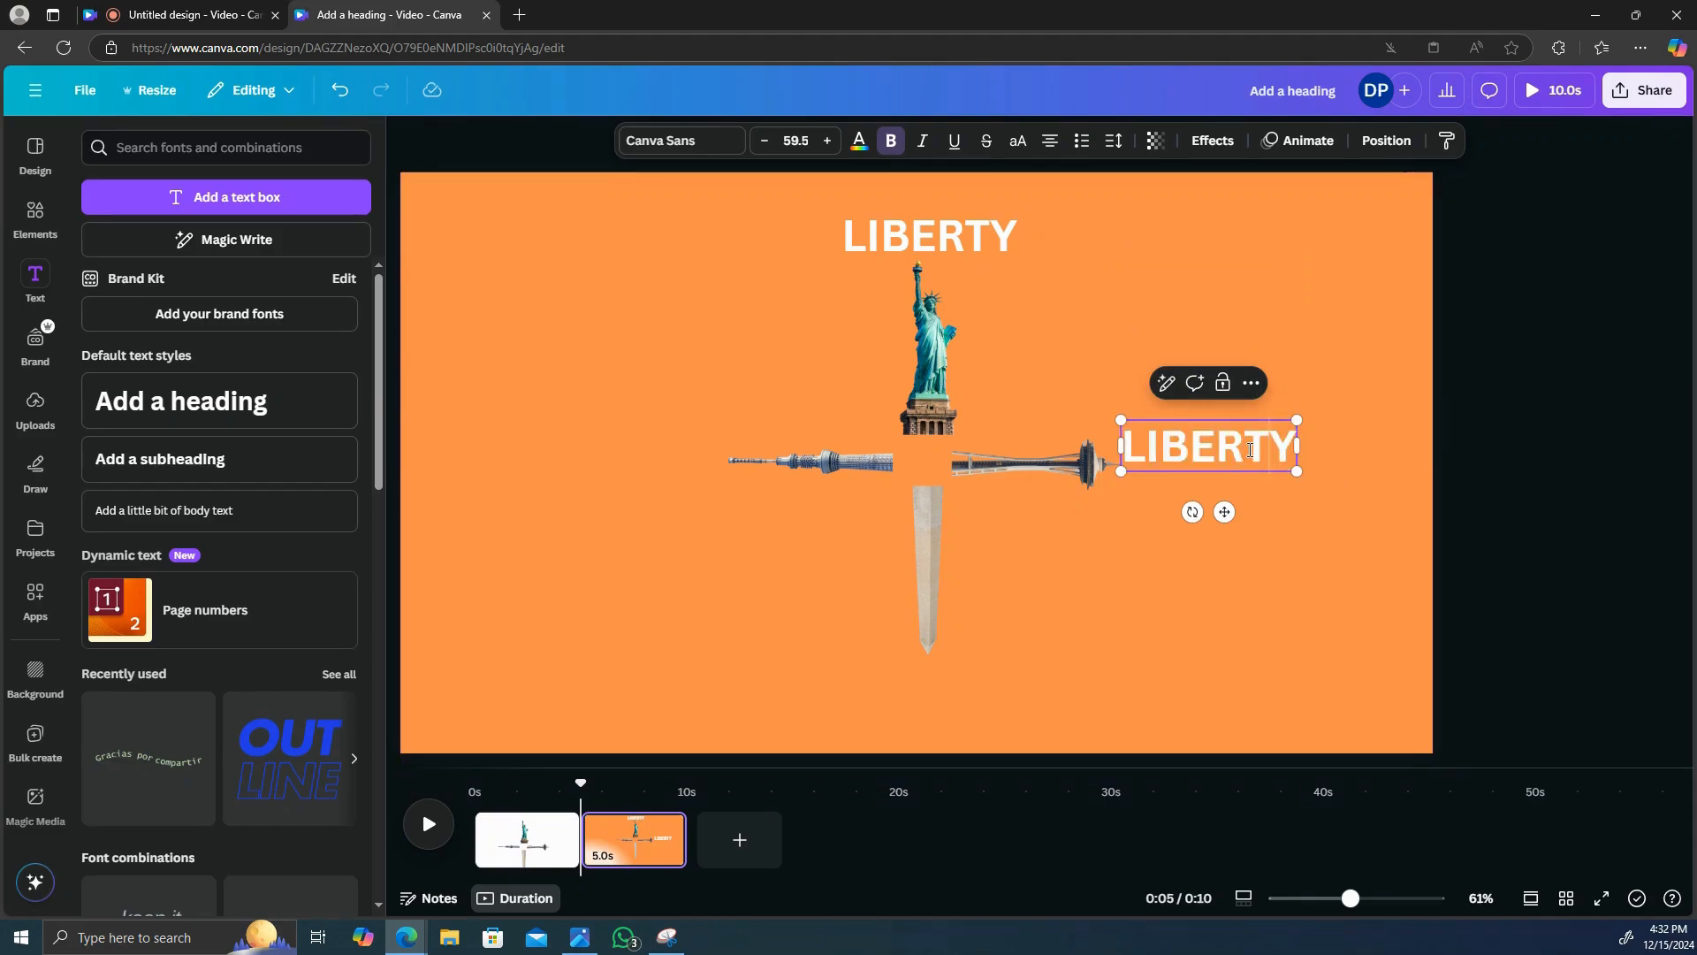
{"action": "key", "text": "BackSpace"}
{"action": "key", "text": "BackSpace"}
{"action": "key", "text": "BackSpace"}
{"action": "key", "text": "BackSpace"}
{"action": "key", "text": "BackSpace"}
{"action": "key", "text": "BackSpace"}
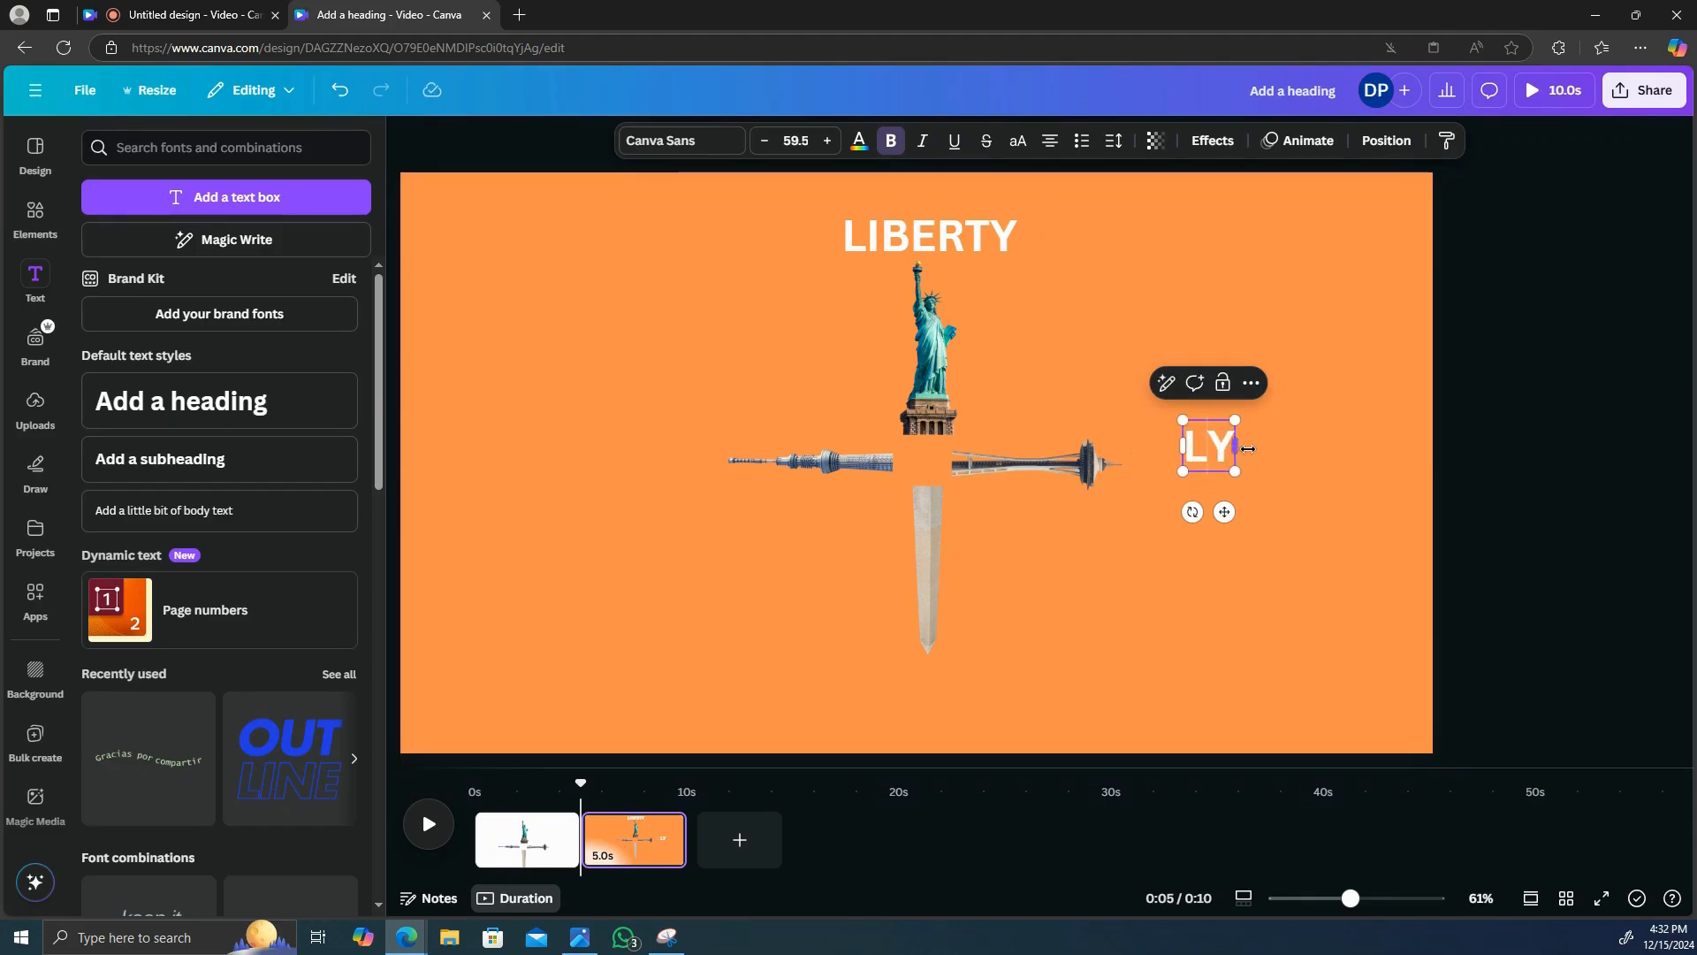
{"action": "type", "text": "SKY"}
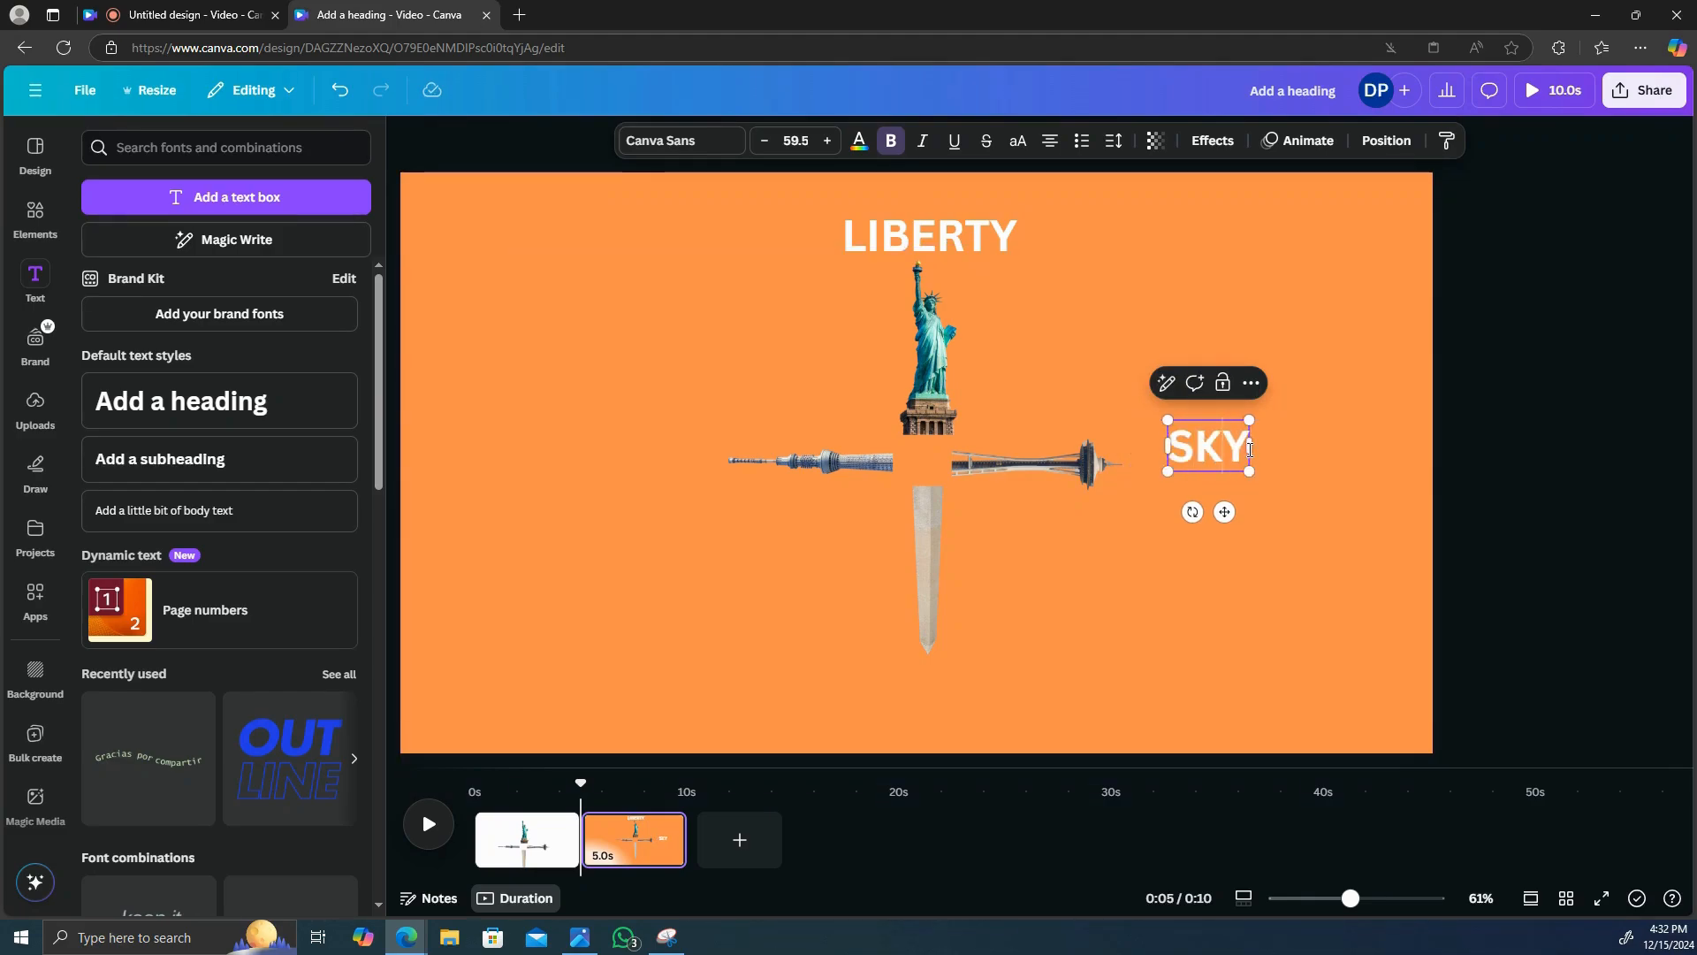
{"action": "type", "text": "TREEY"}
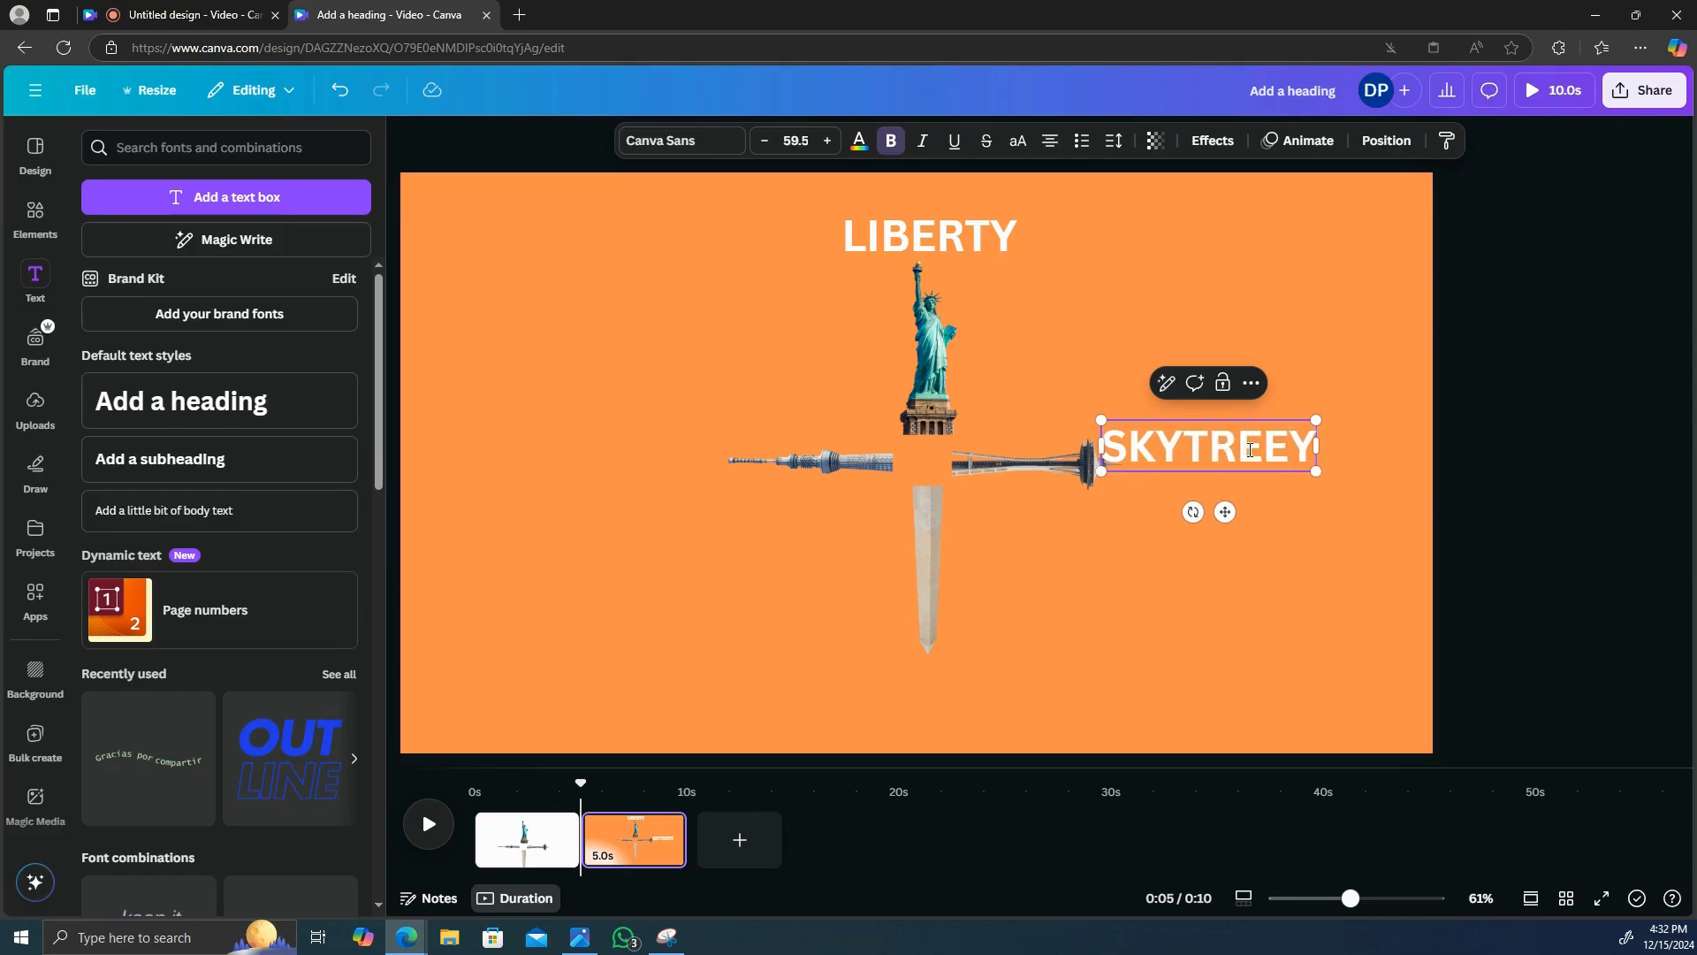
{"action": "key", "text": "Delete"}
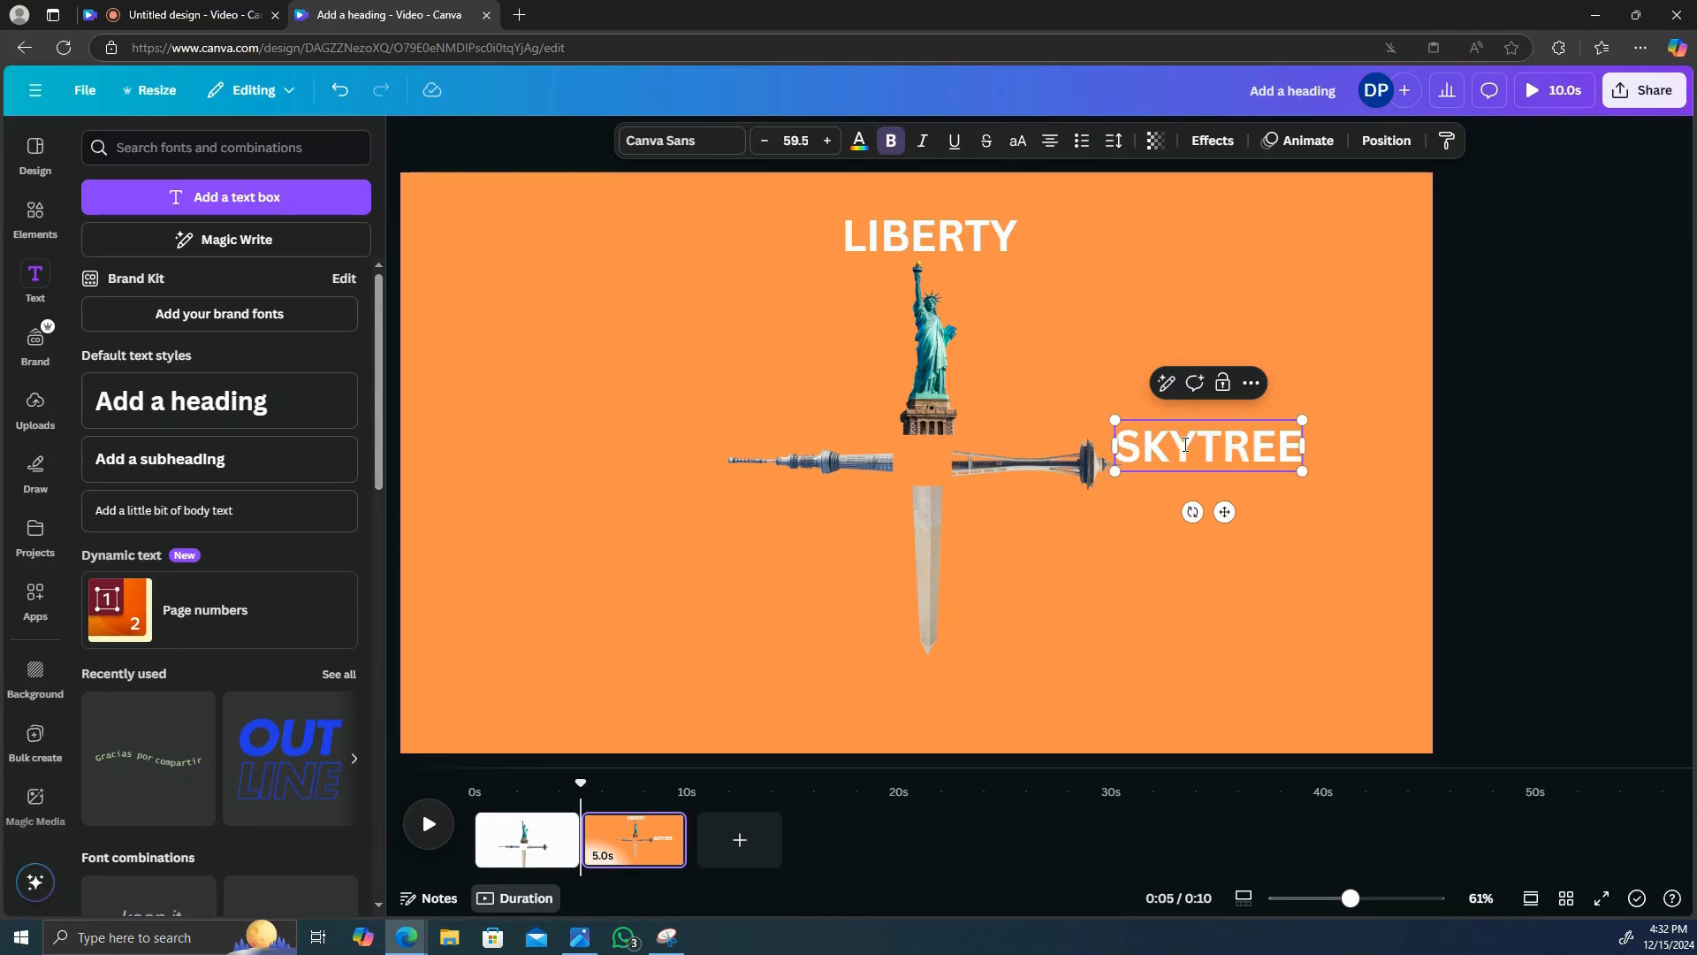
- Rotate the SKYTREE heading a quarter turn clockwise so it runs vertically beside the tower's tip
{"action": "left_click_drag", "start_coordinate": [1224, 446], "coordinate": [1248, 447]}
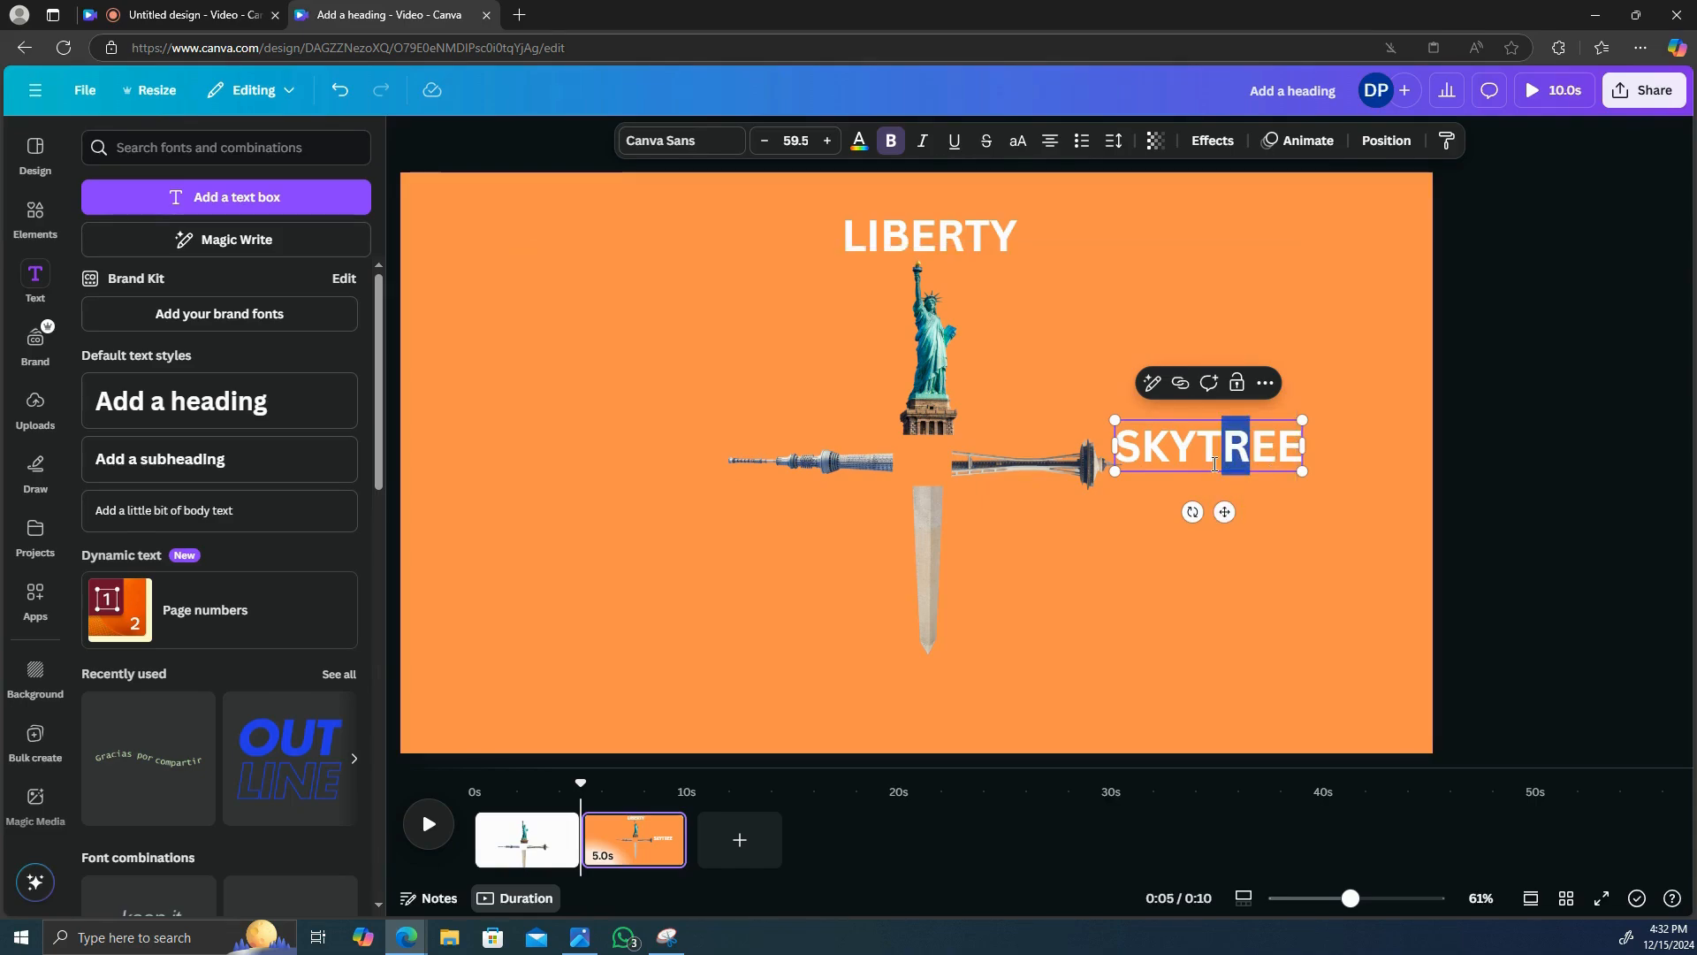
{"action": "key", "text": "Escape"}
{"action": "left_click_drag", "start_coordinate": [1194, 512], "coordinate": [1087, 440]}
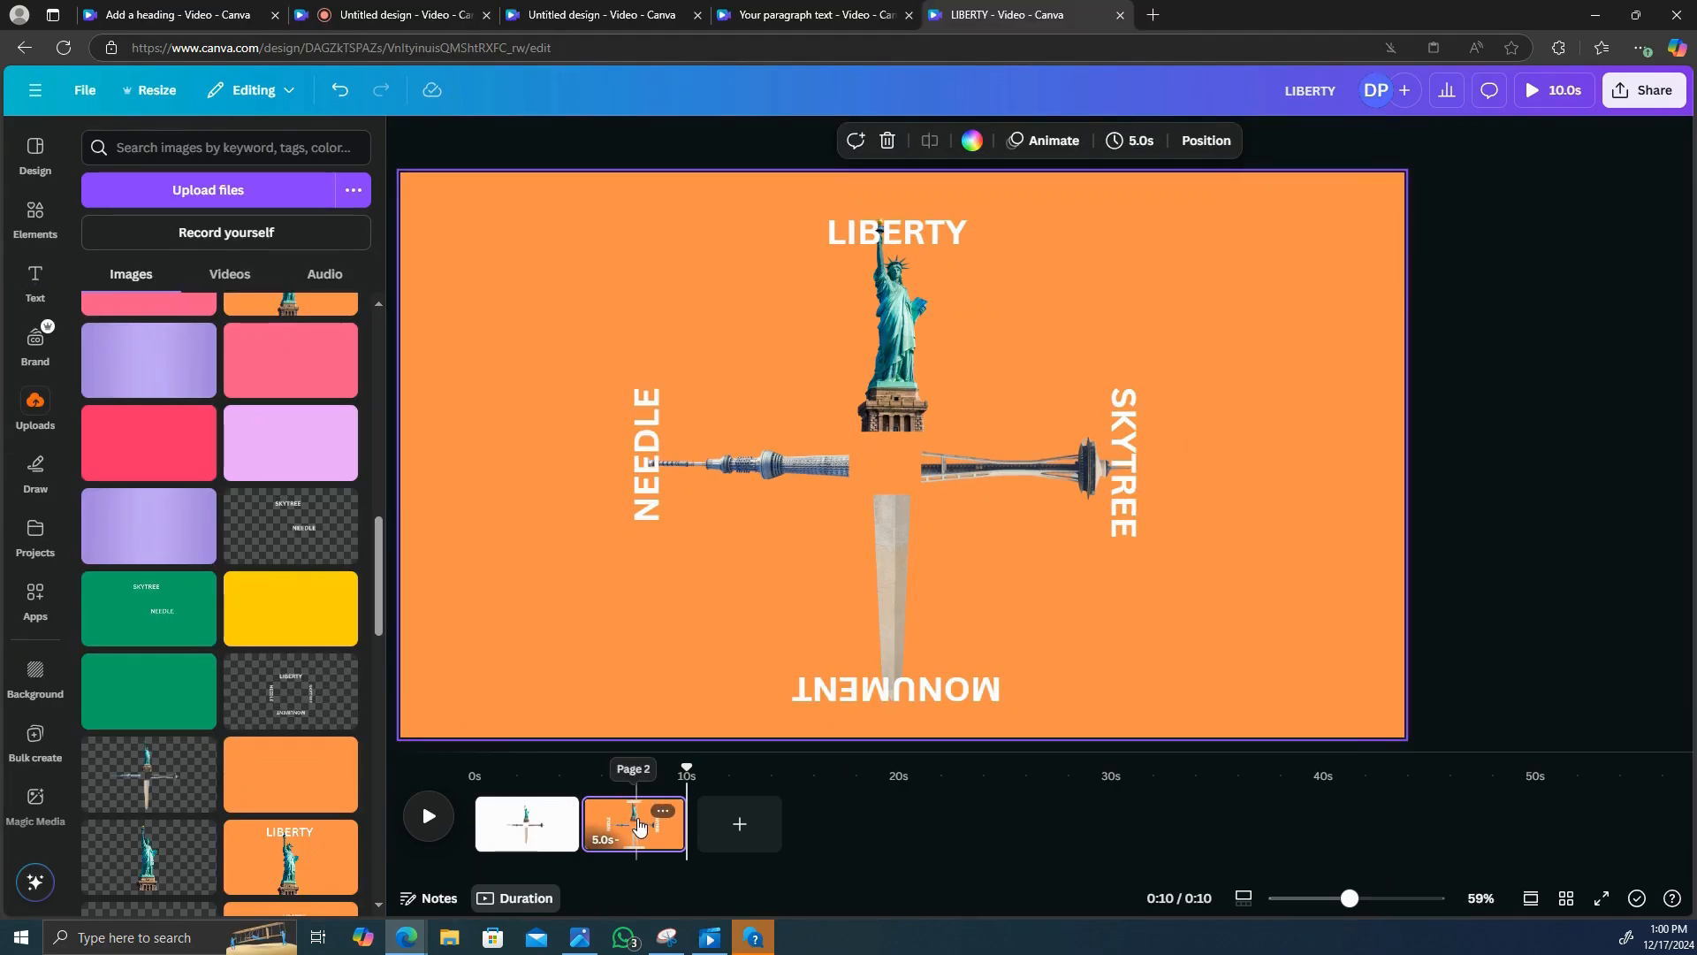
- Duplicate page 2 and delete the landmark image from the duplicate, keeping the orange background and the headings
{"action": "right_click", "coordinate": [642, 825]}
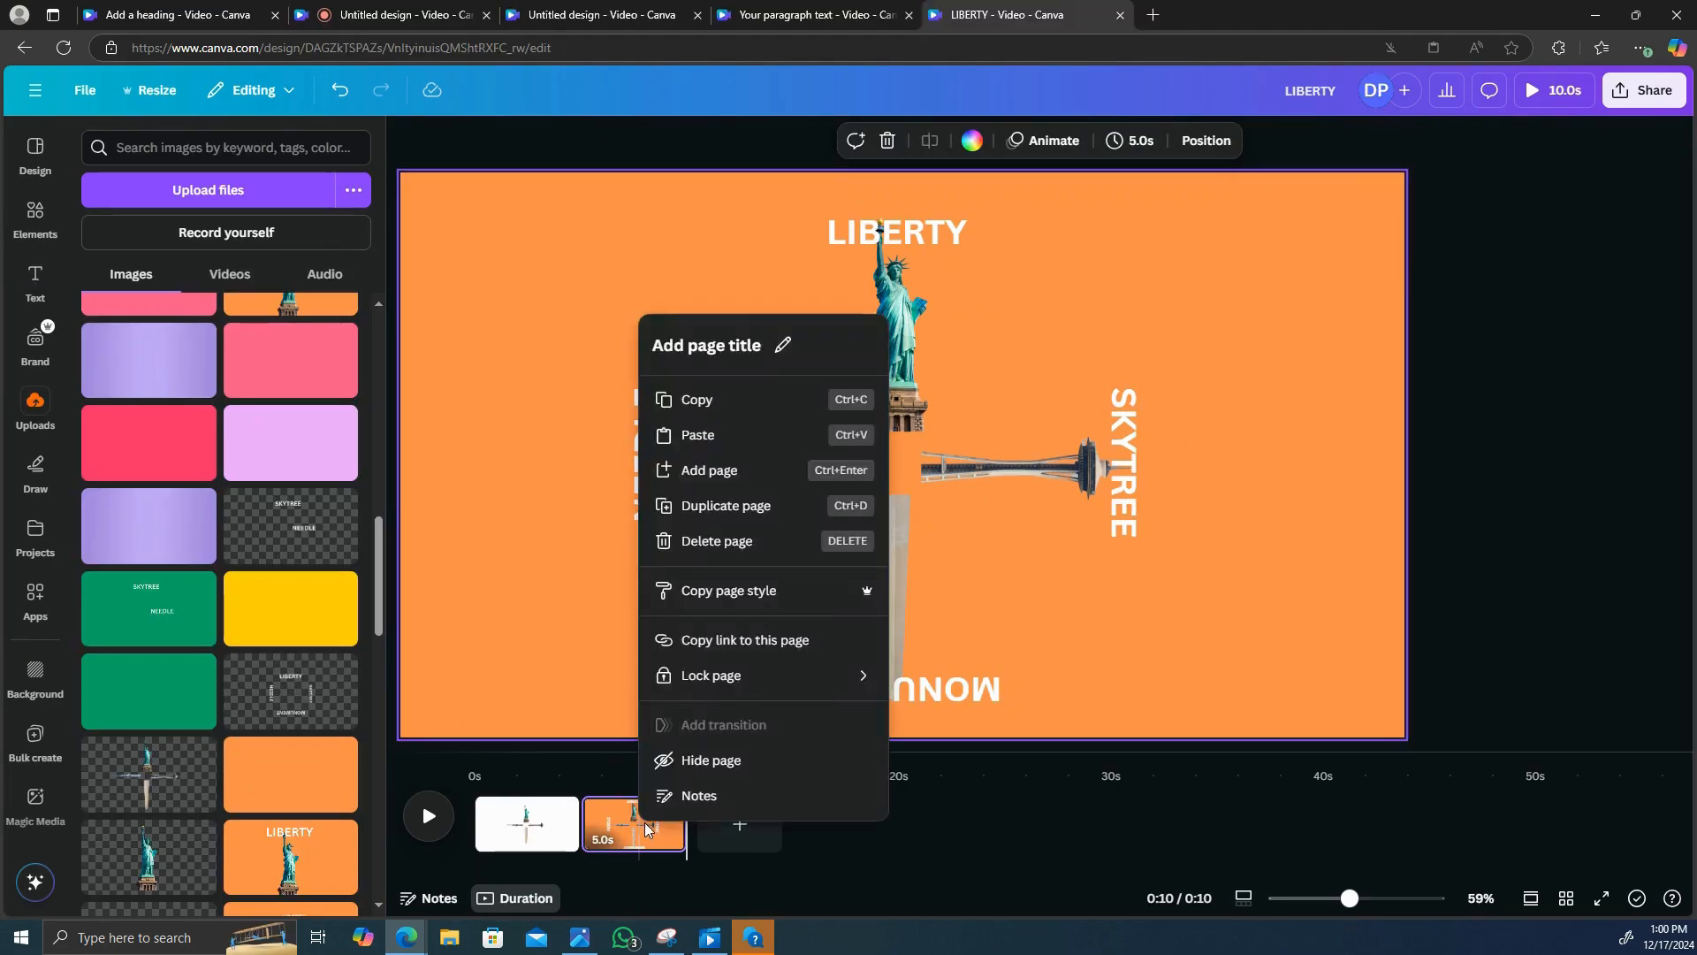
{"action": "left_click", "coordinate": [726, 505]}
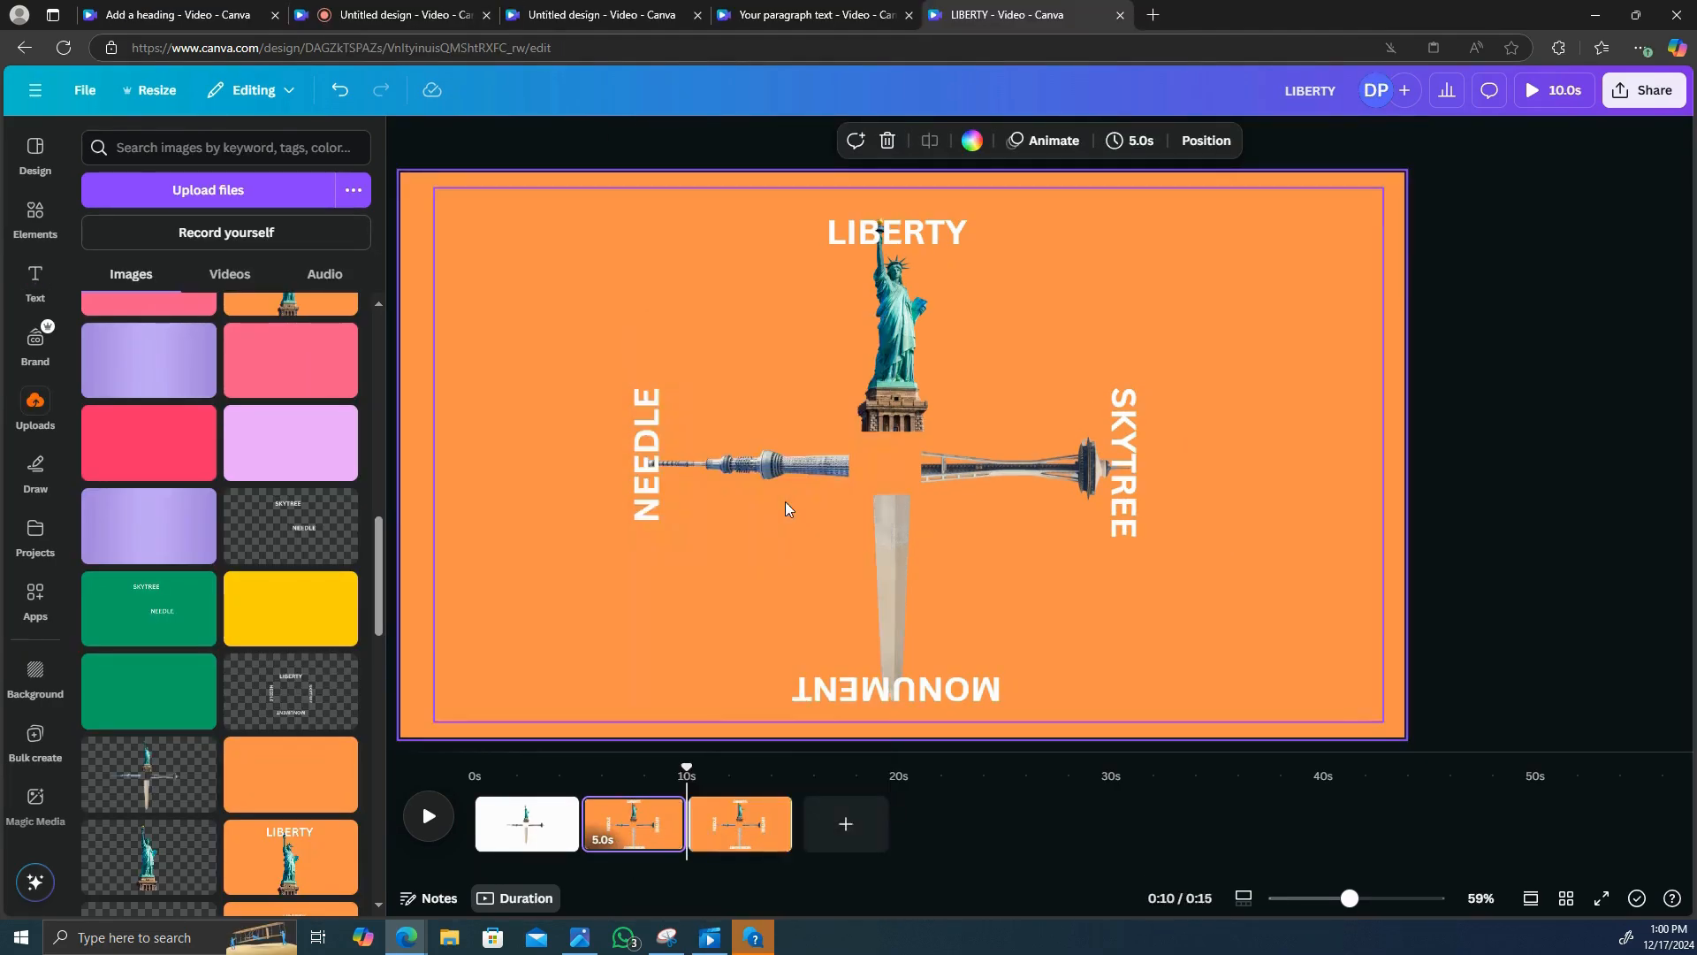
{"action": "left_click_drag", "start_coordinate": [902, 409], "coordinate": [895, 450]}
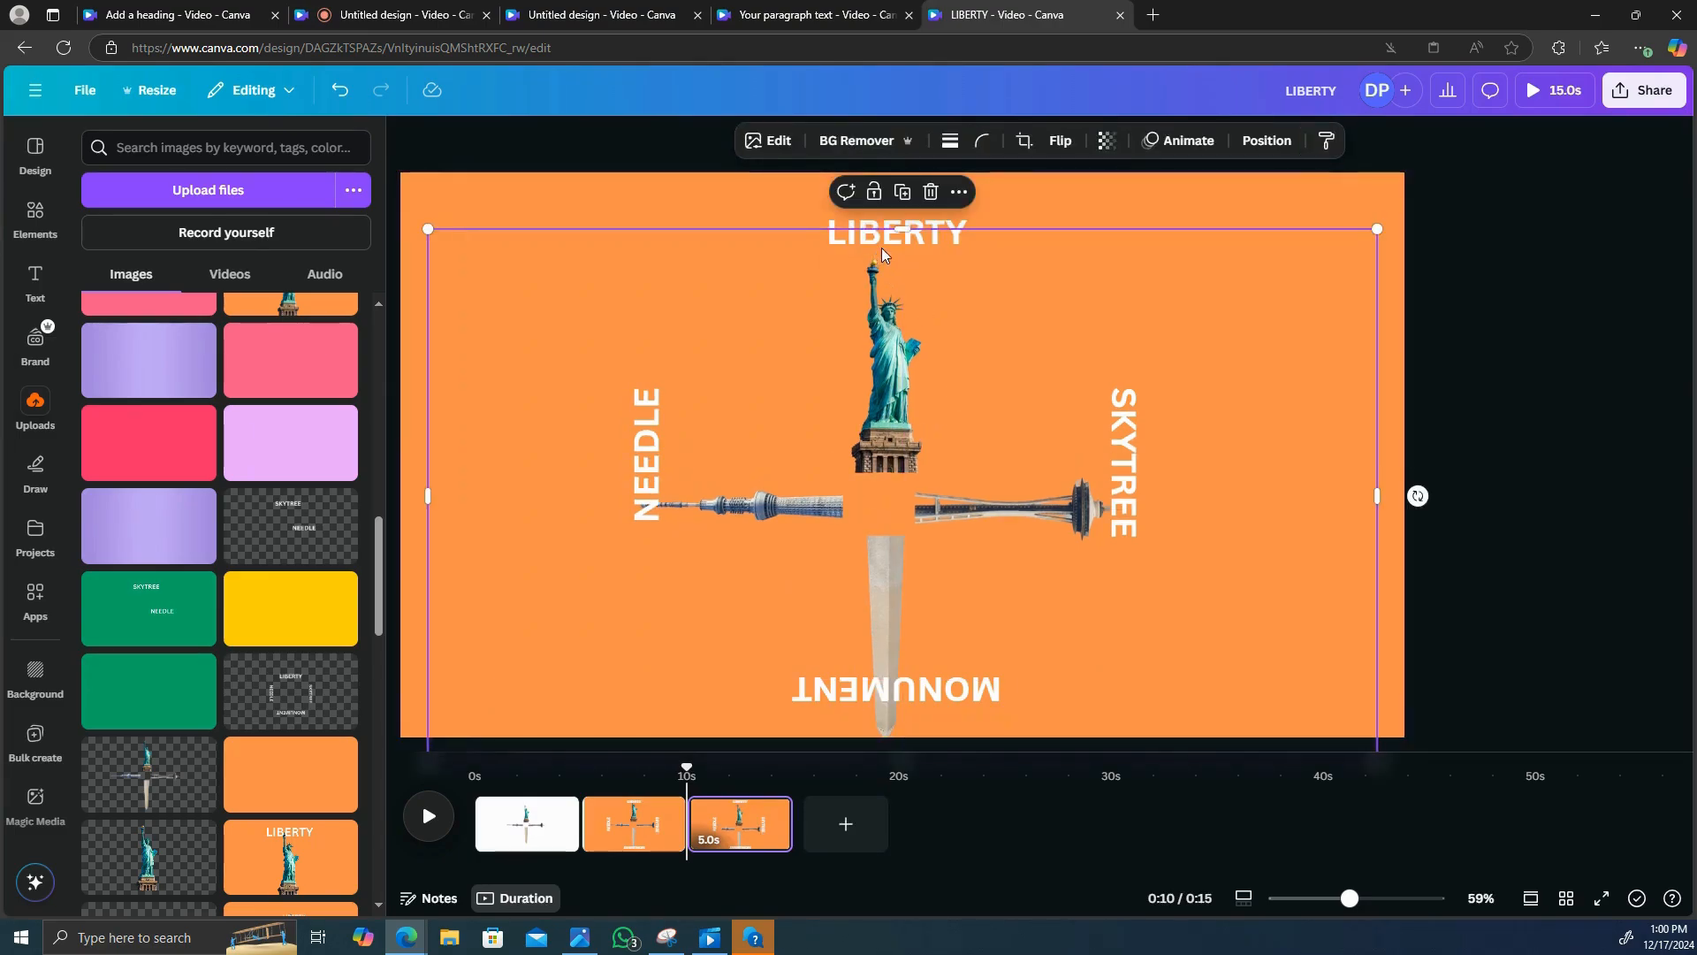
{"action": "left_click", "coordinate": [931, 190]}
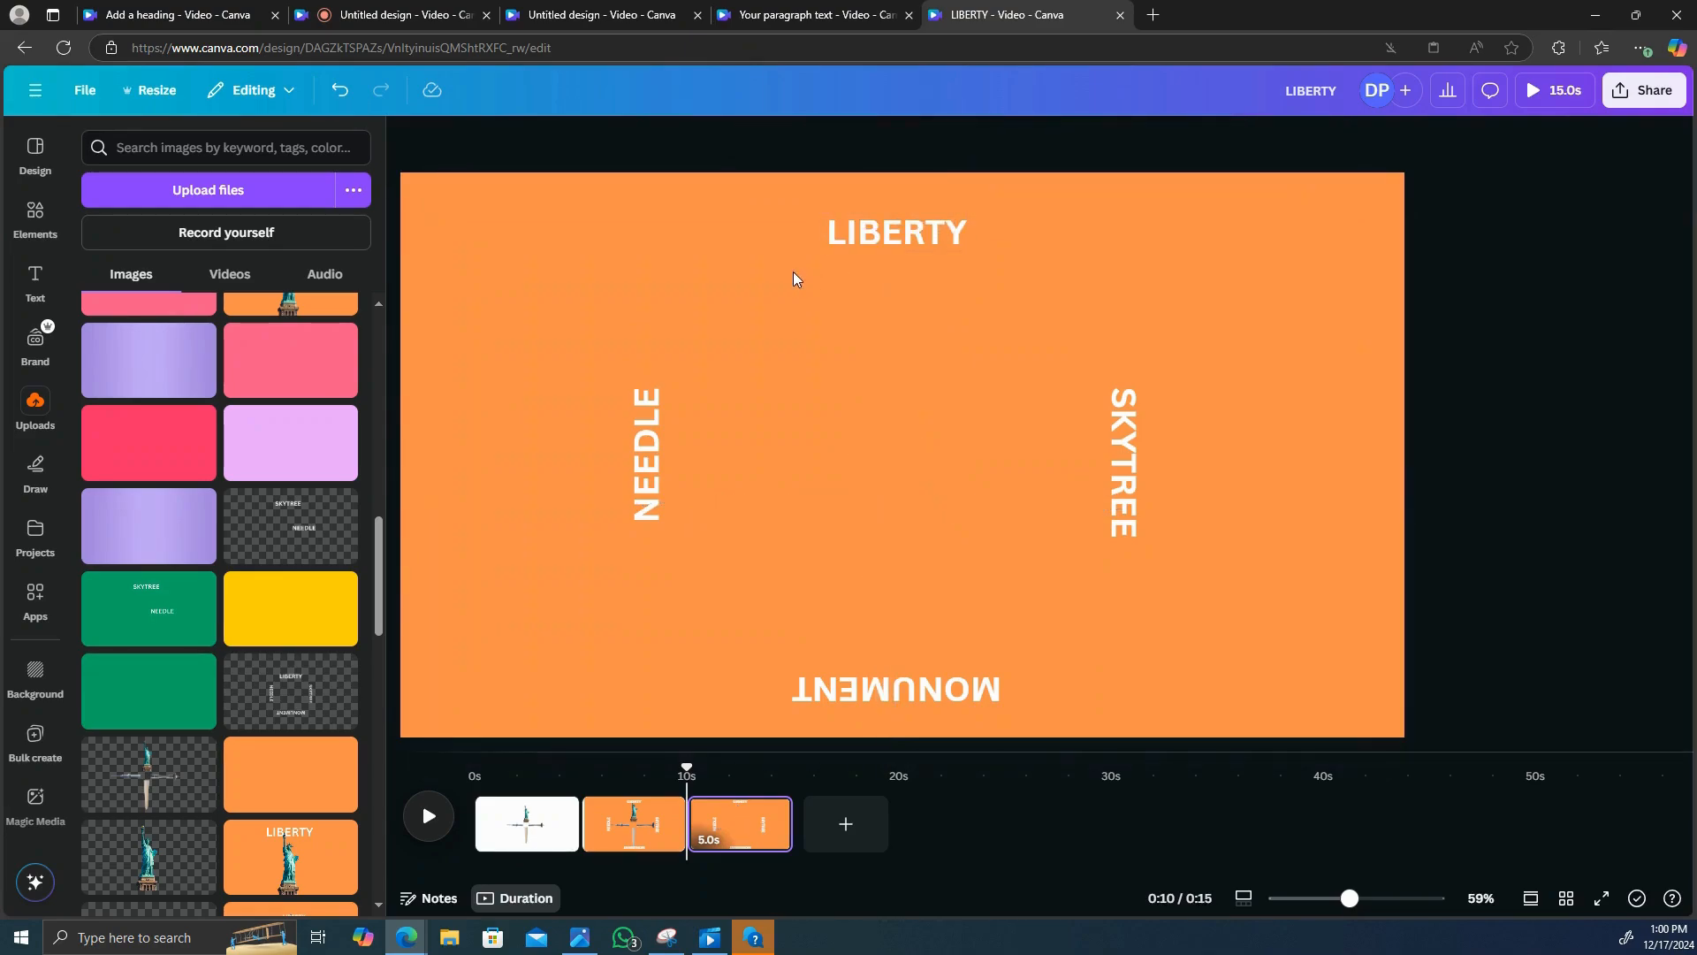
- Group the LIBERTY, SKYTREE, MONUMENT and NEEDLE headings on page 3
{"action": "left_click_drag", "start_coordinate": [617, 198], "coordinate": [1270, 725]}
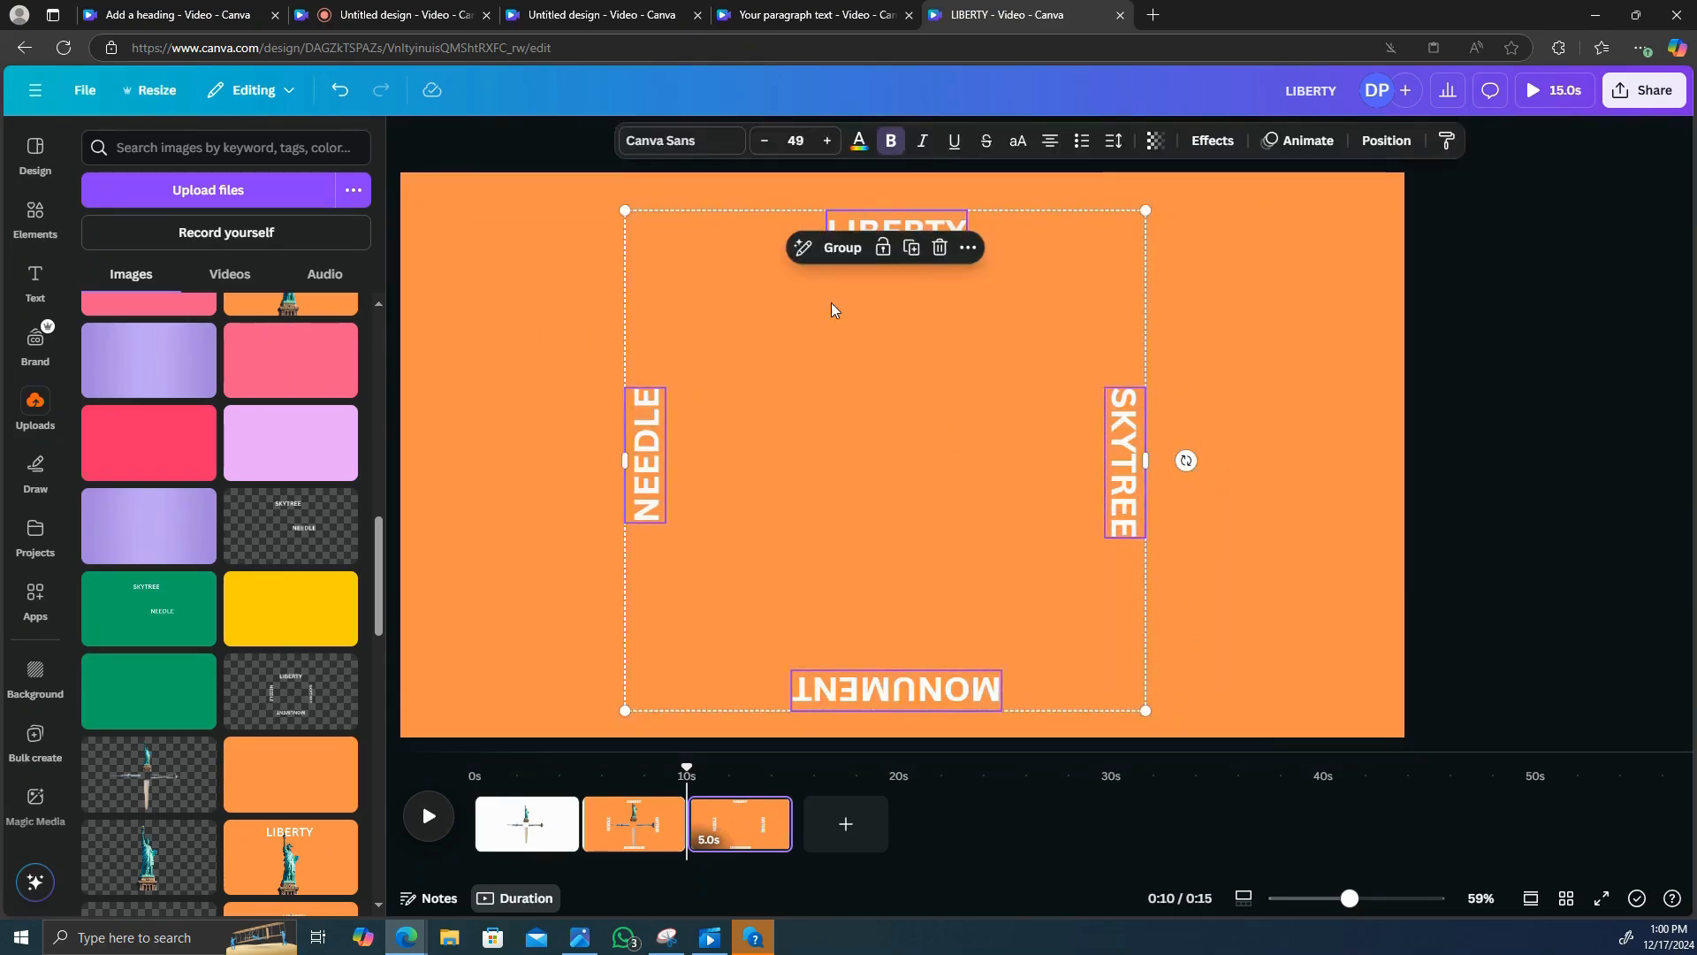
{"action": "left_click", "coordinate": [831, 249]}
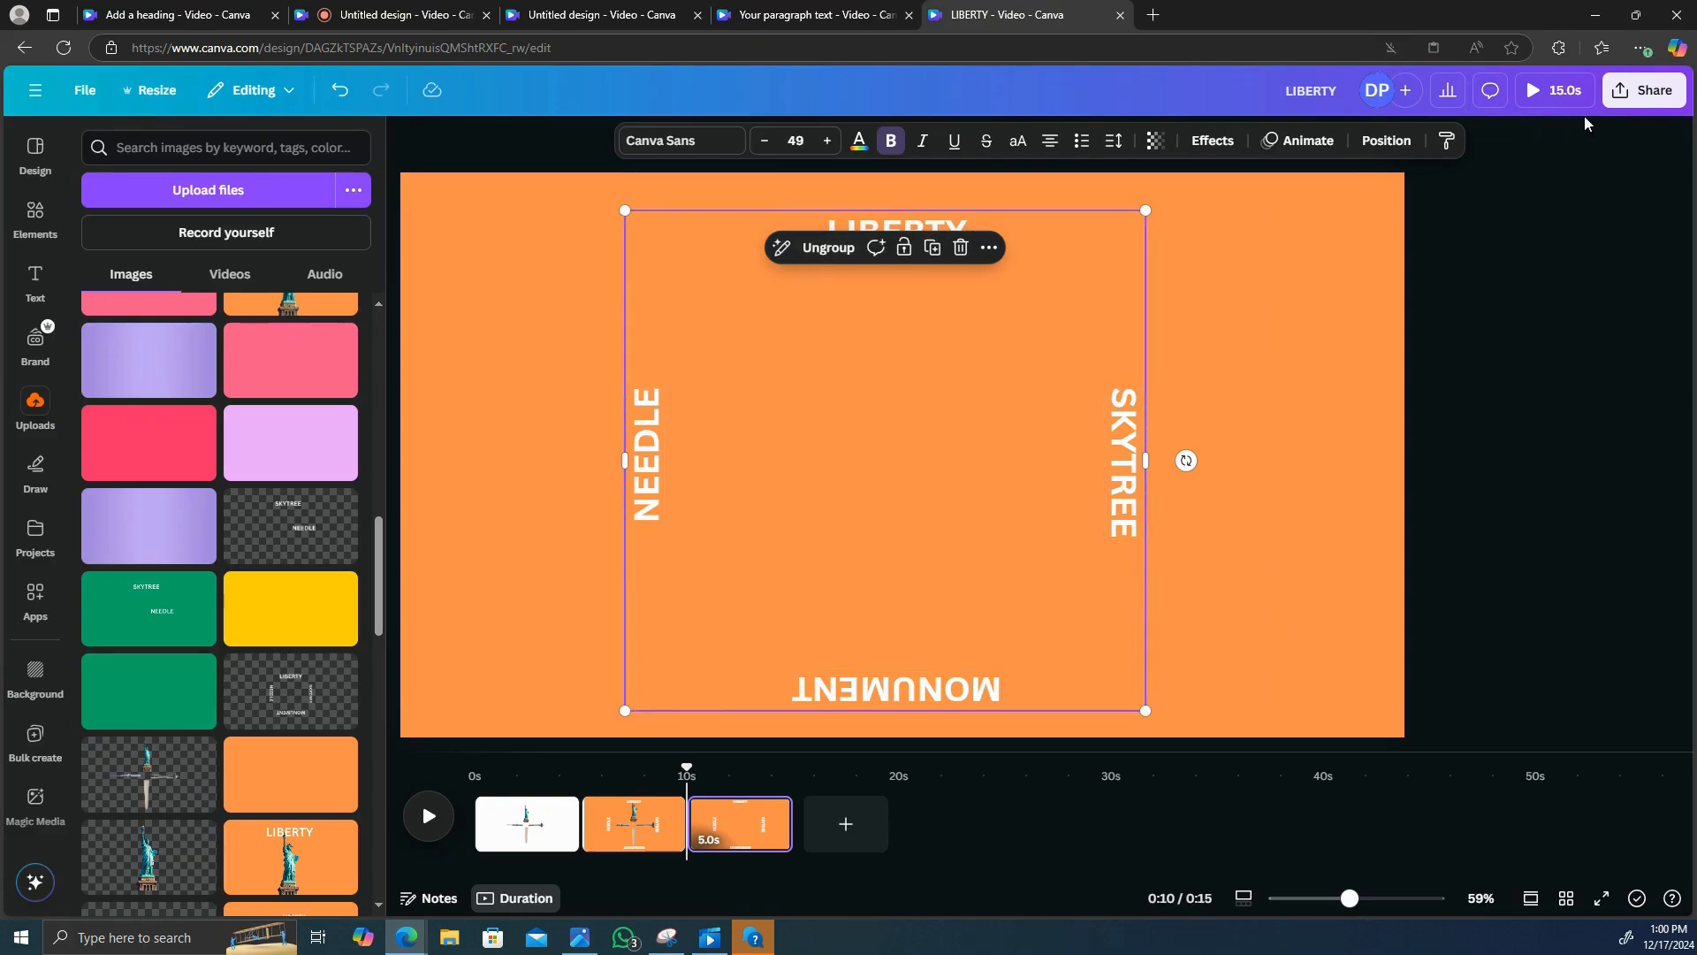
- Download only page 3, the grouped headings, as a PNG with a transparent background
{"action": "left_click", "coordinate": [1642, 92]}
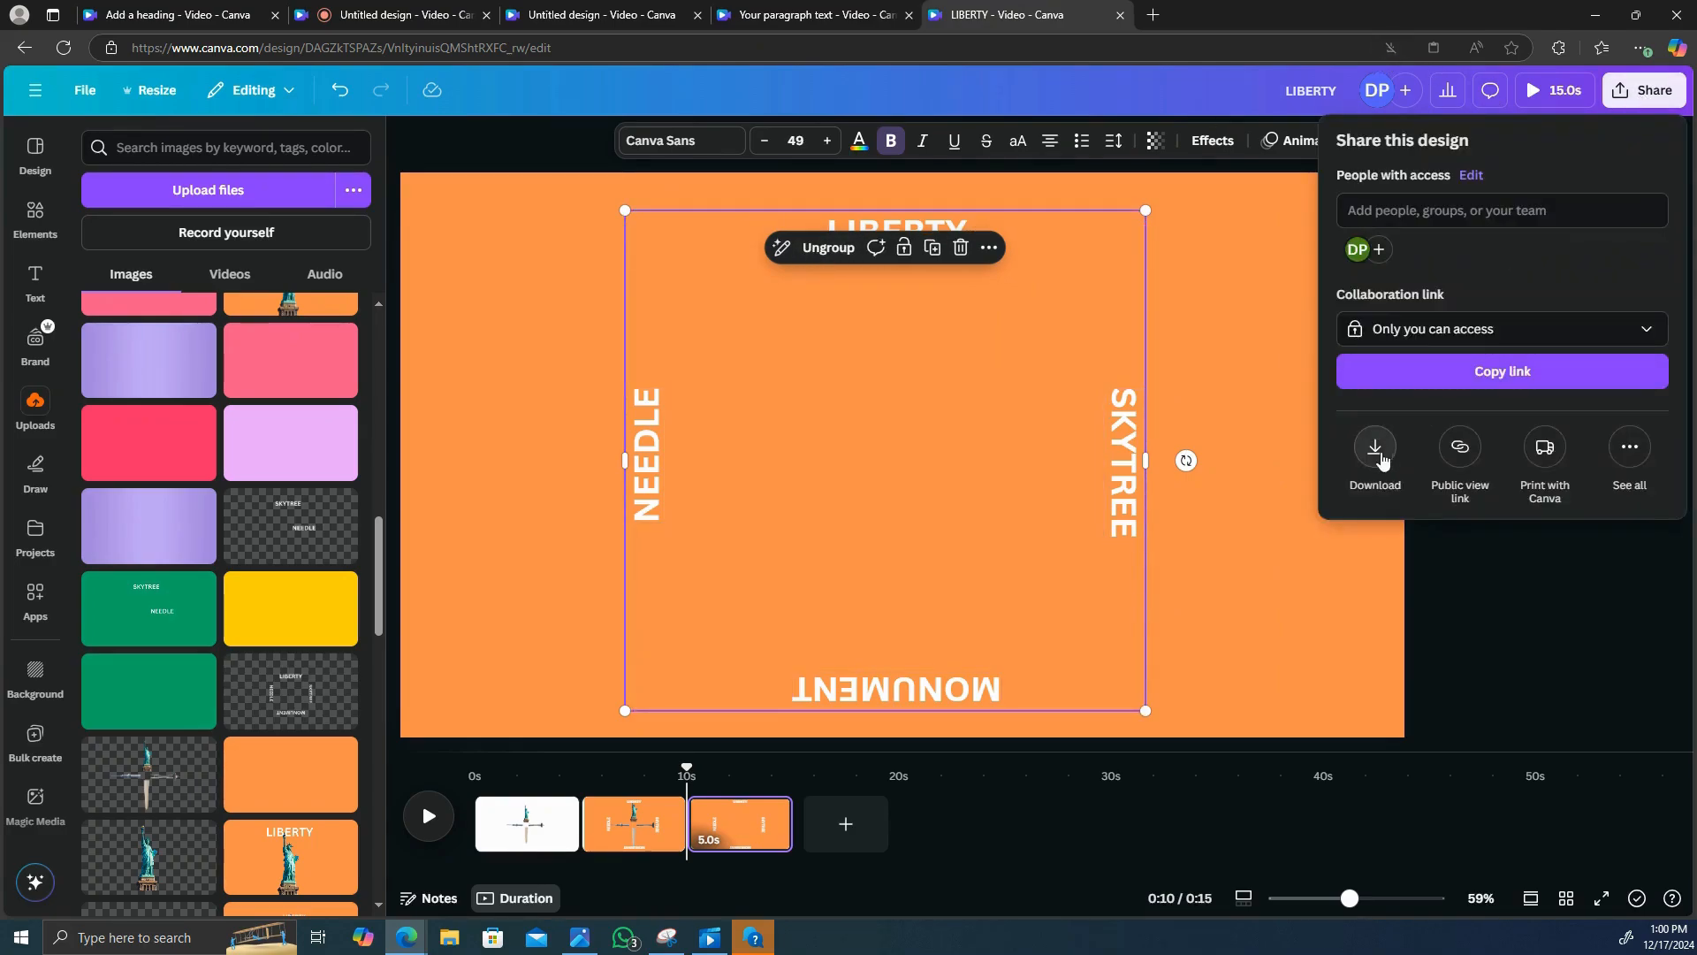
{"action": "left_click", "coordinate": [1376, 451]}
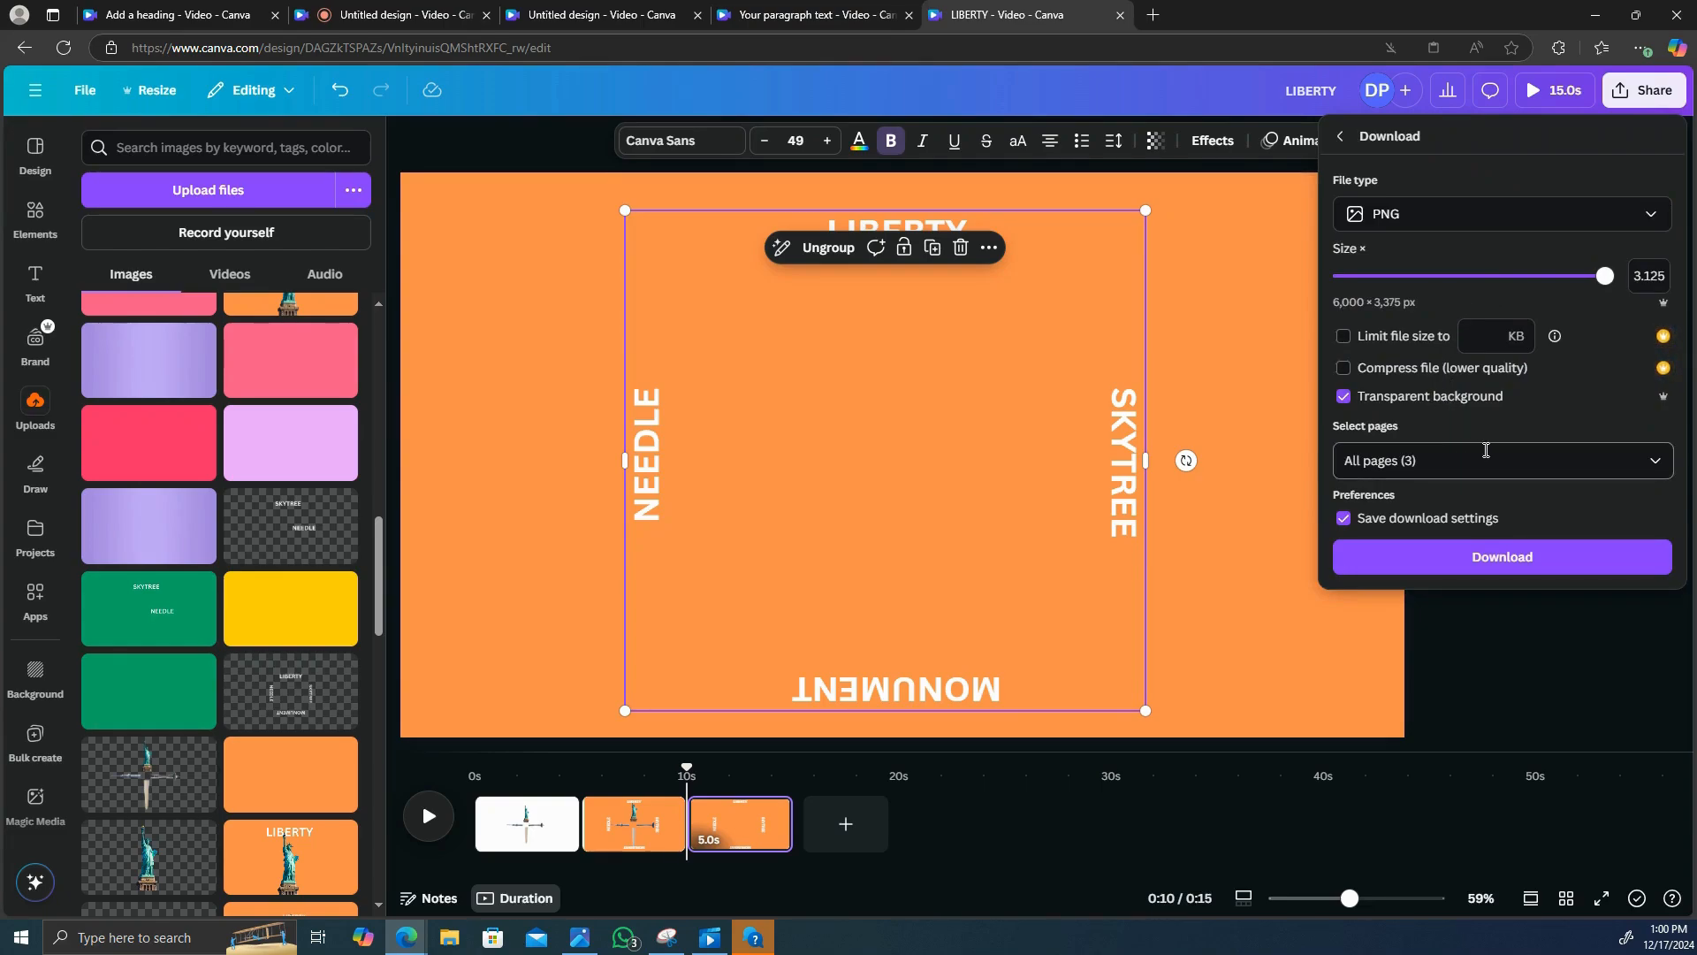
{"action": "left_click", "coordinate": [1649, 469]}
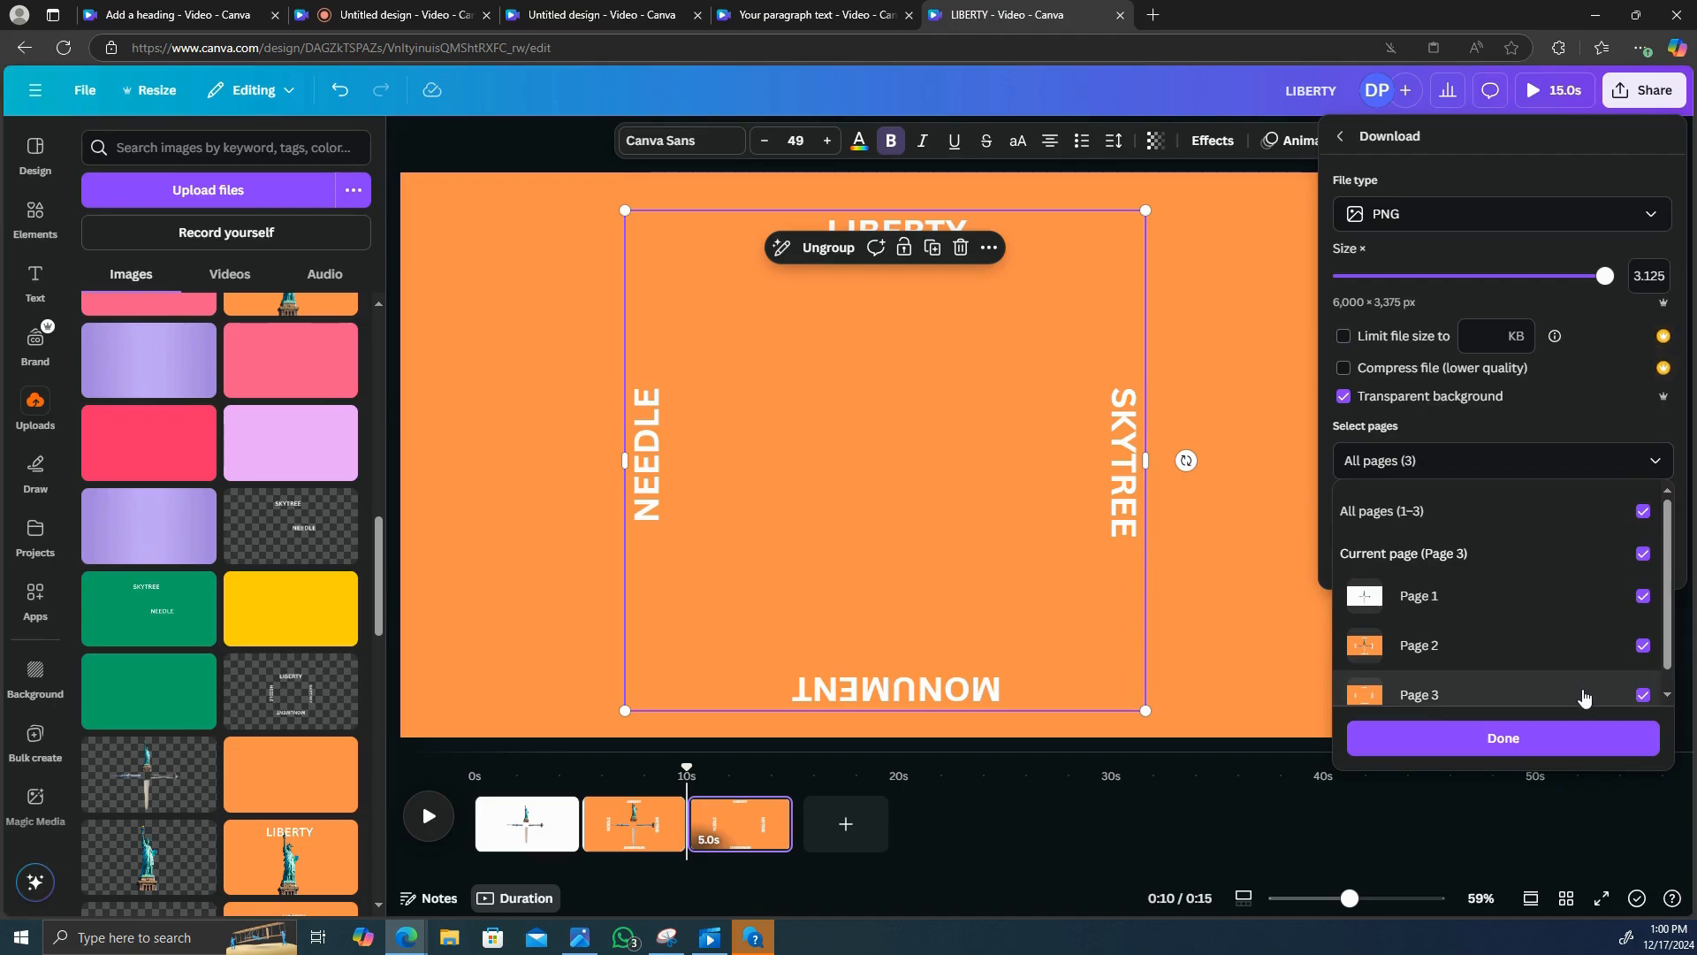
{"action": "left_click", "coordinate": [1643, 645]}
{"action": "left_click", "coordinate": [1643, 596]}
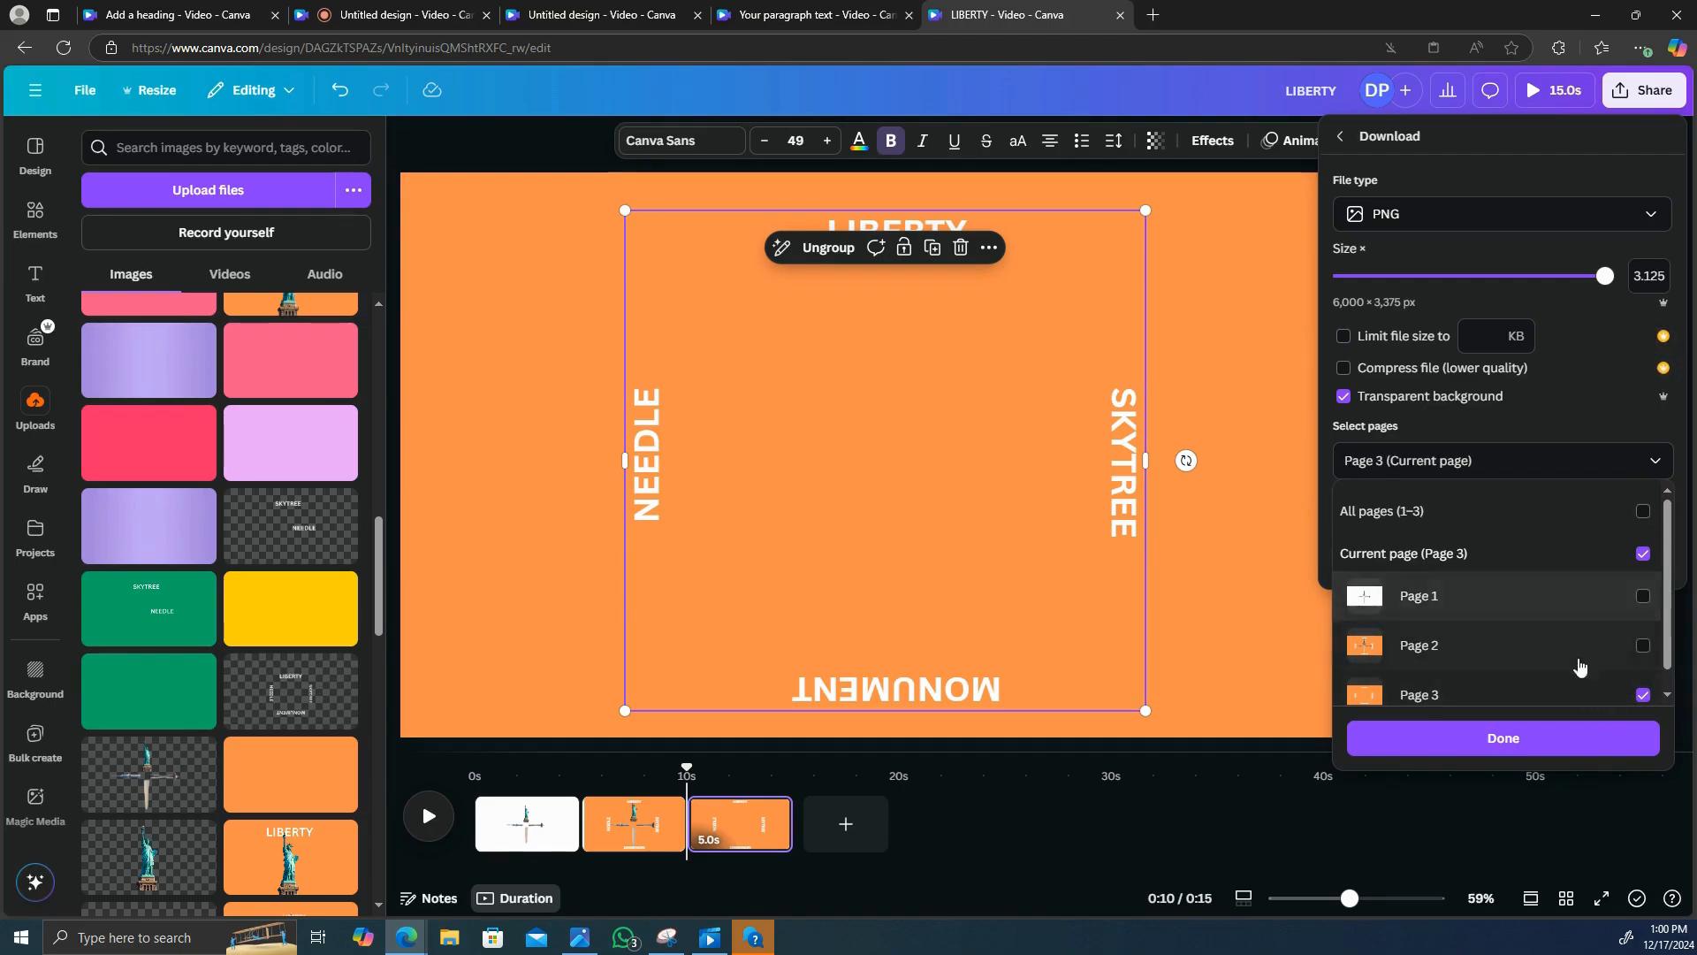
{"action": "left_click", "coordinate": [1520, 738]}
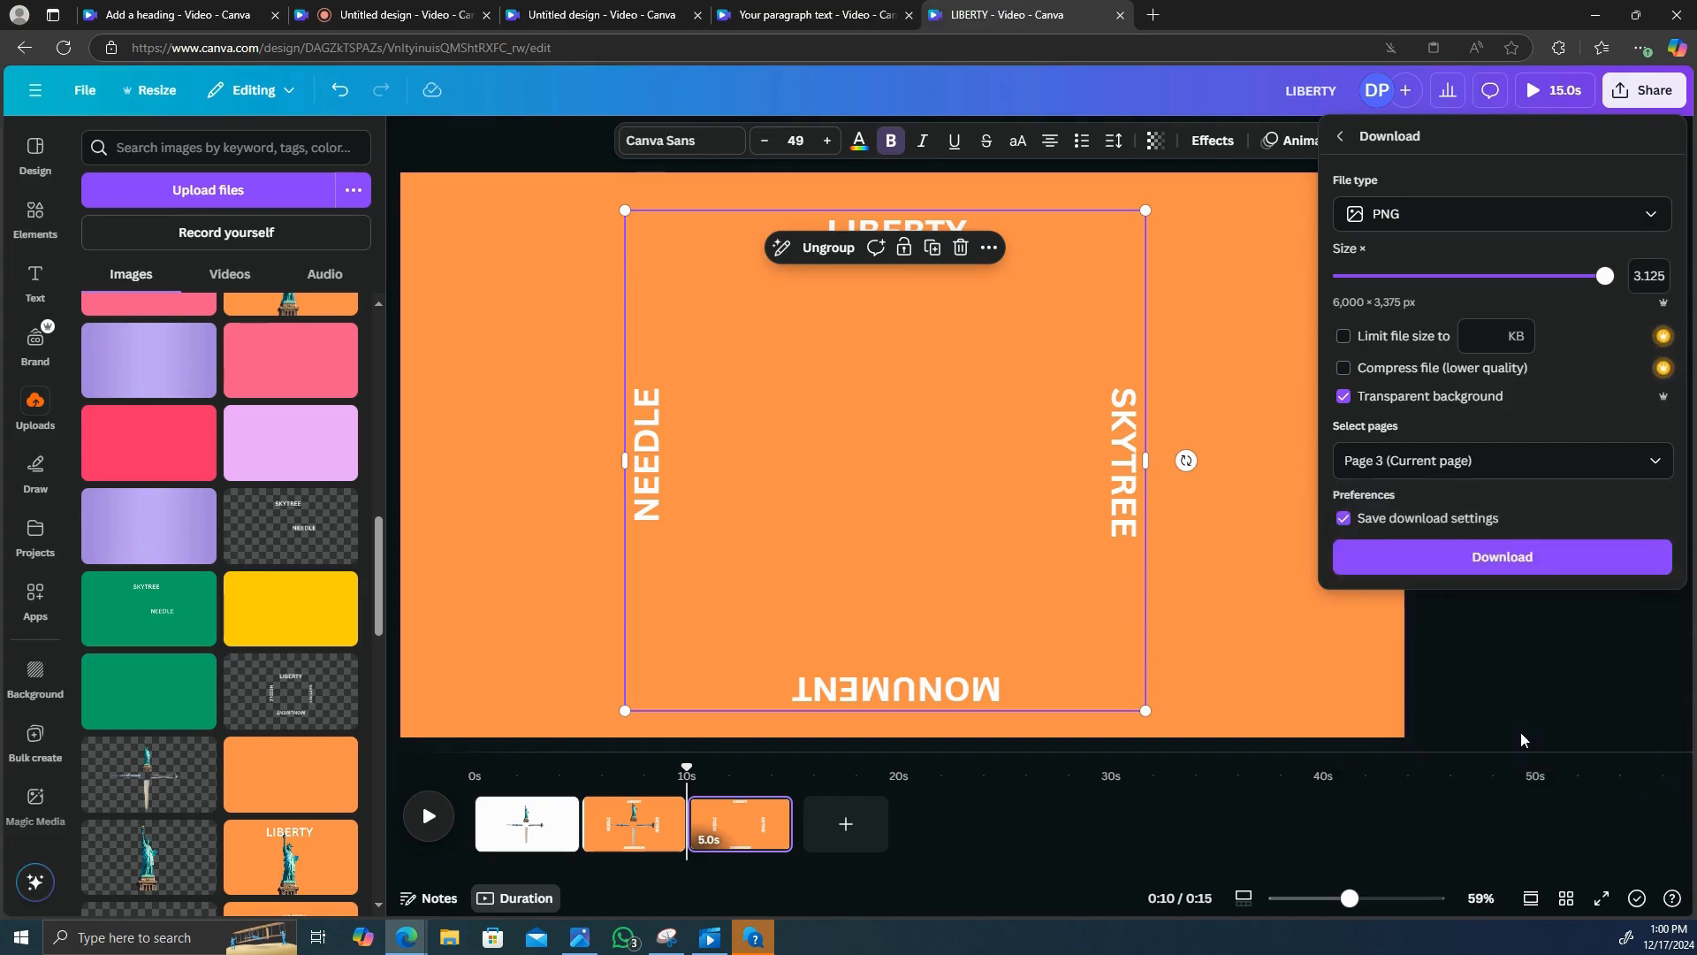
{"action": "left_click", "coordinate": [1501, 556]}
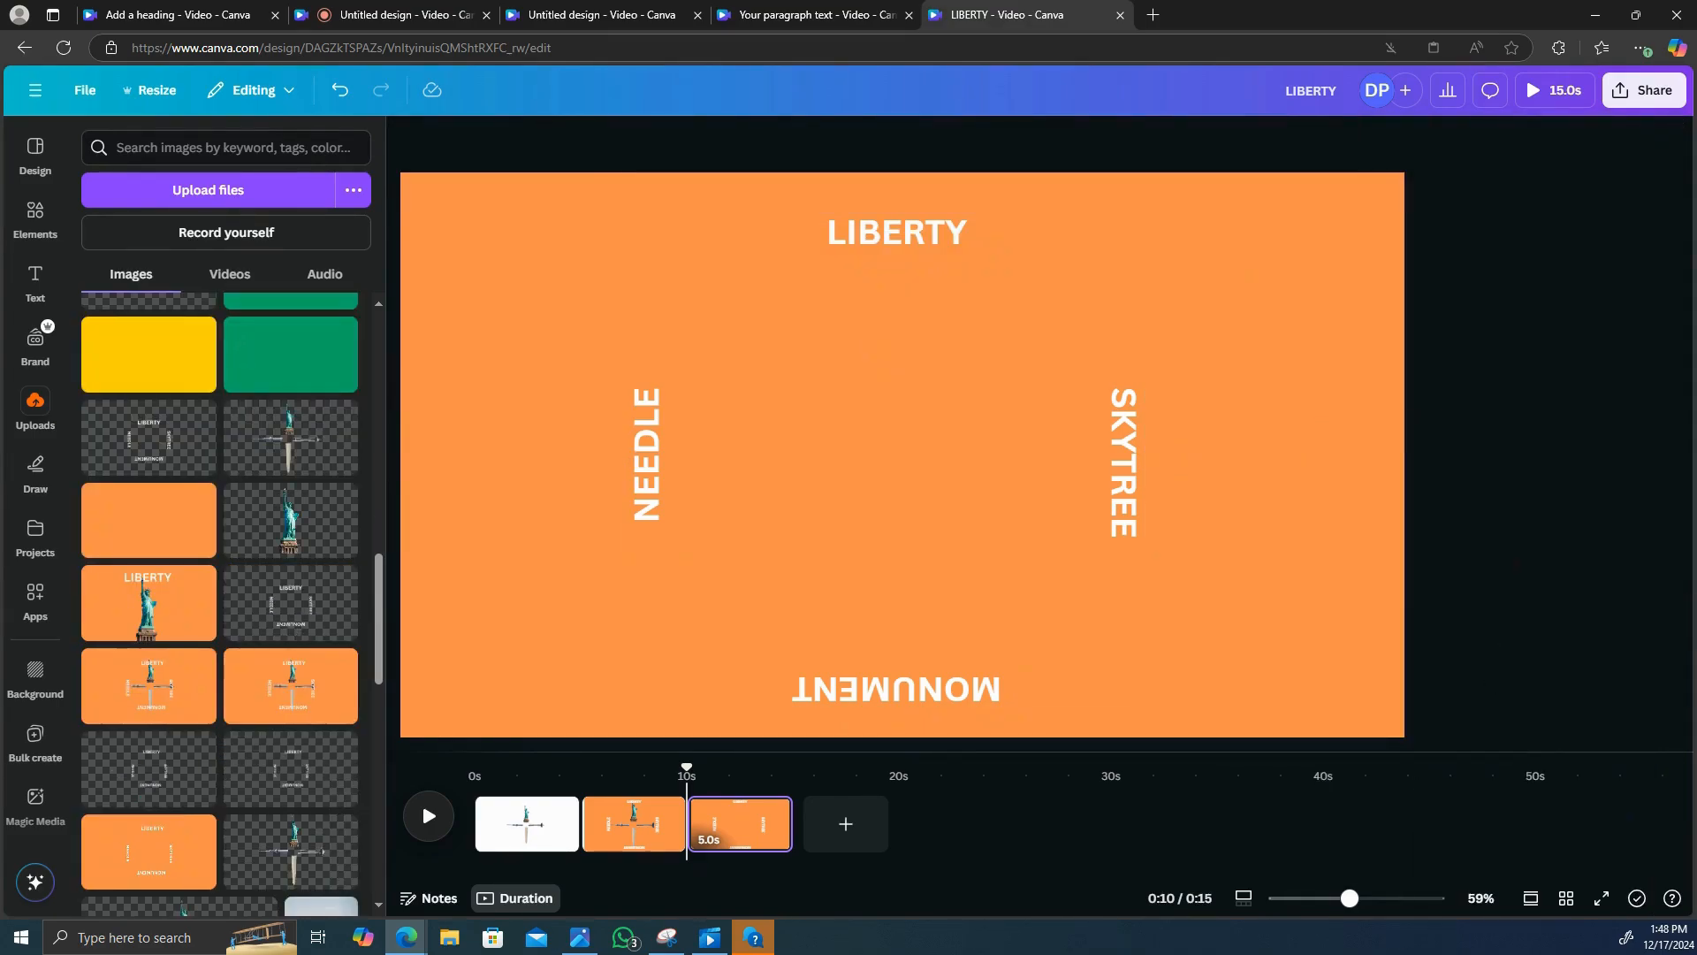
- Delete the grouped headings from page 3 and insert the uploaded transparent image of the four landmarks
{"action": "left_click", "coordinate": [986, 448]}
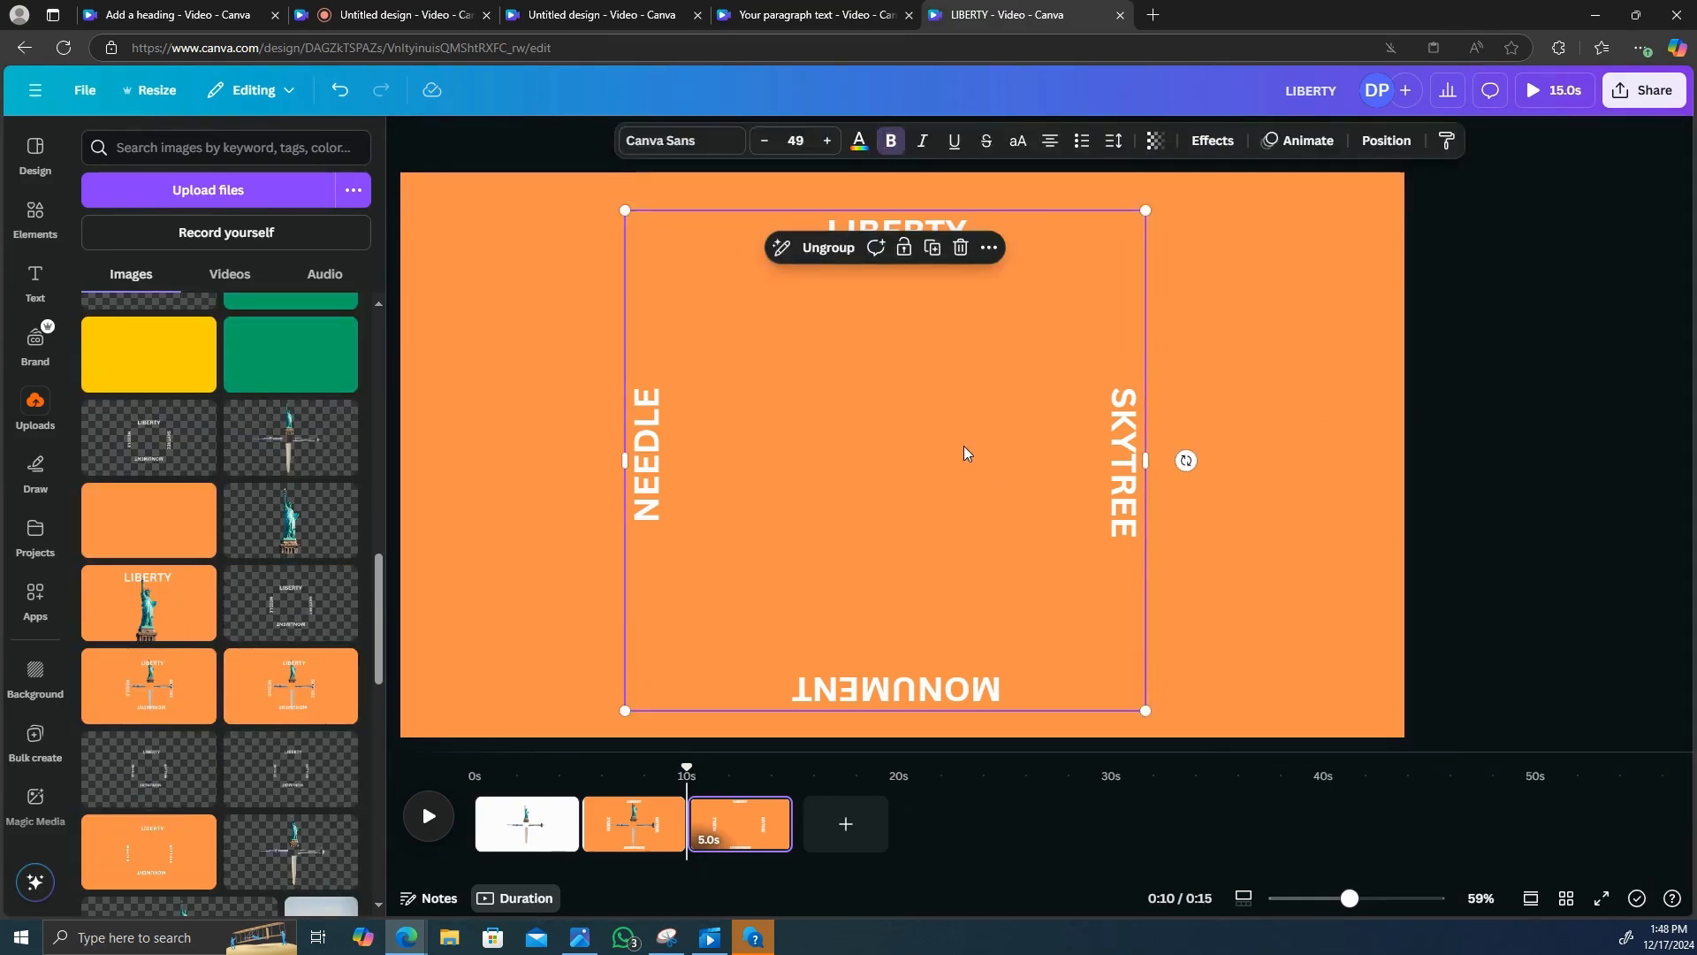
{"action": "left_click", "coordinate": [947, 246]}
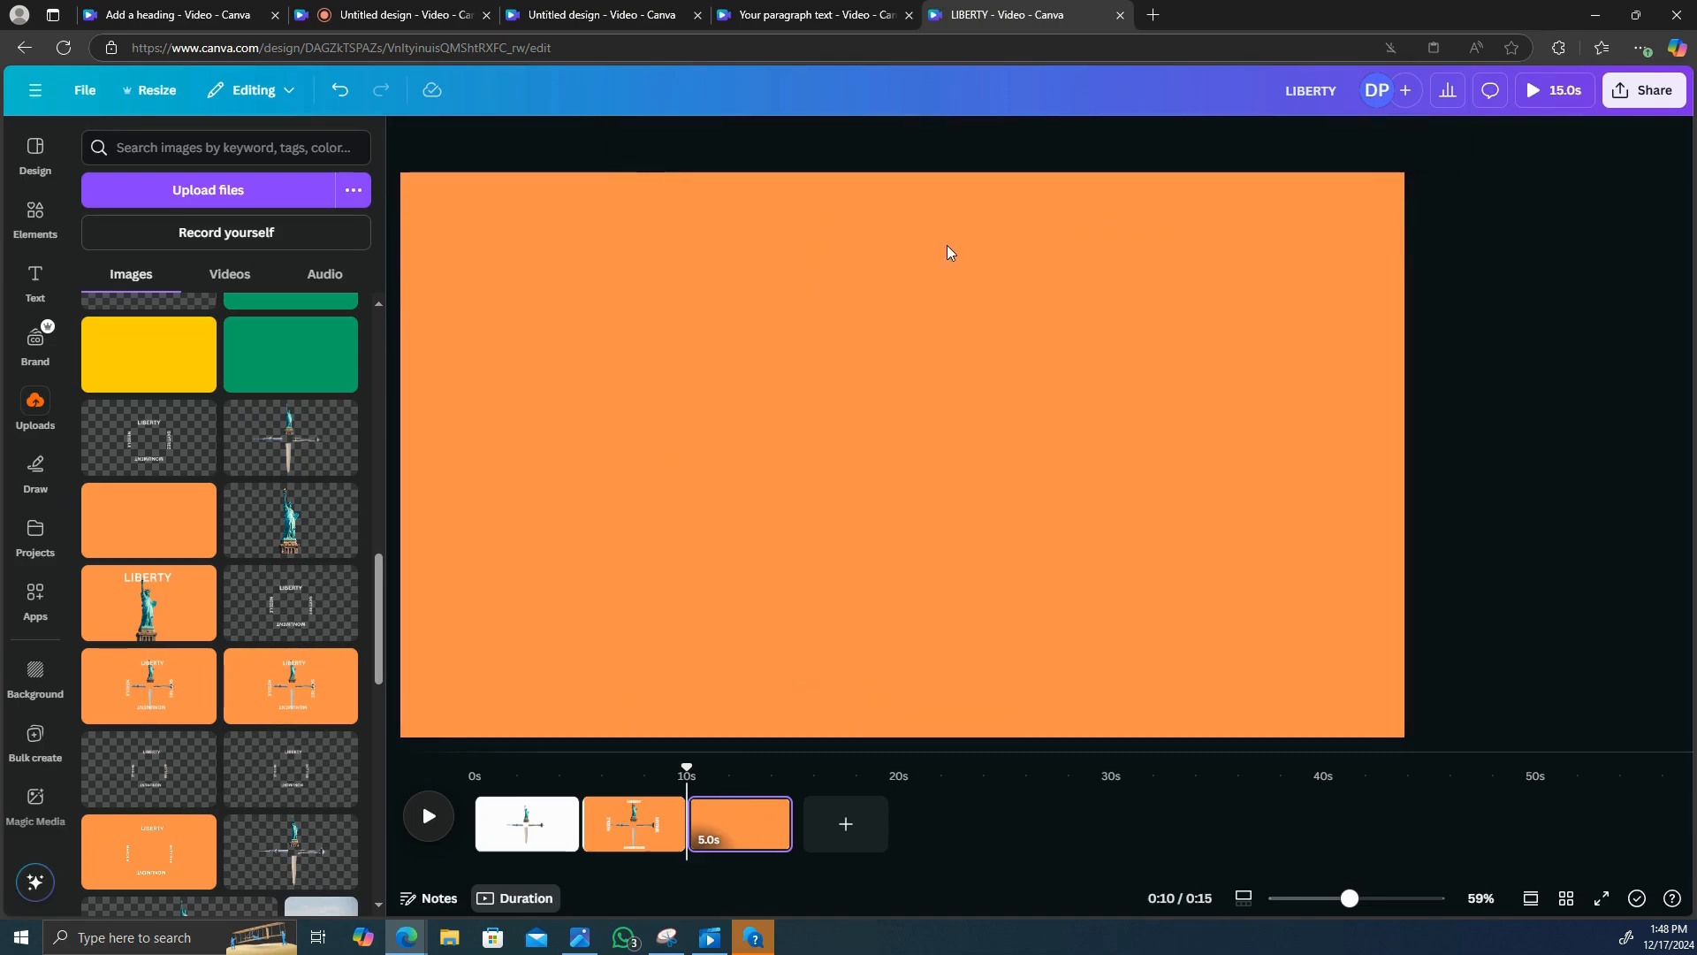
{"action": "left_click", "coordinate": [325, 433]}
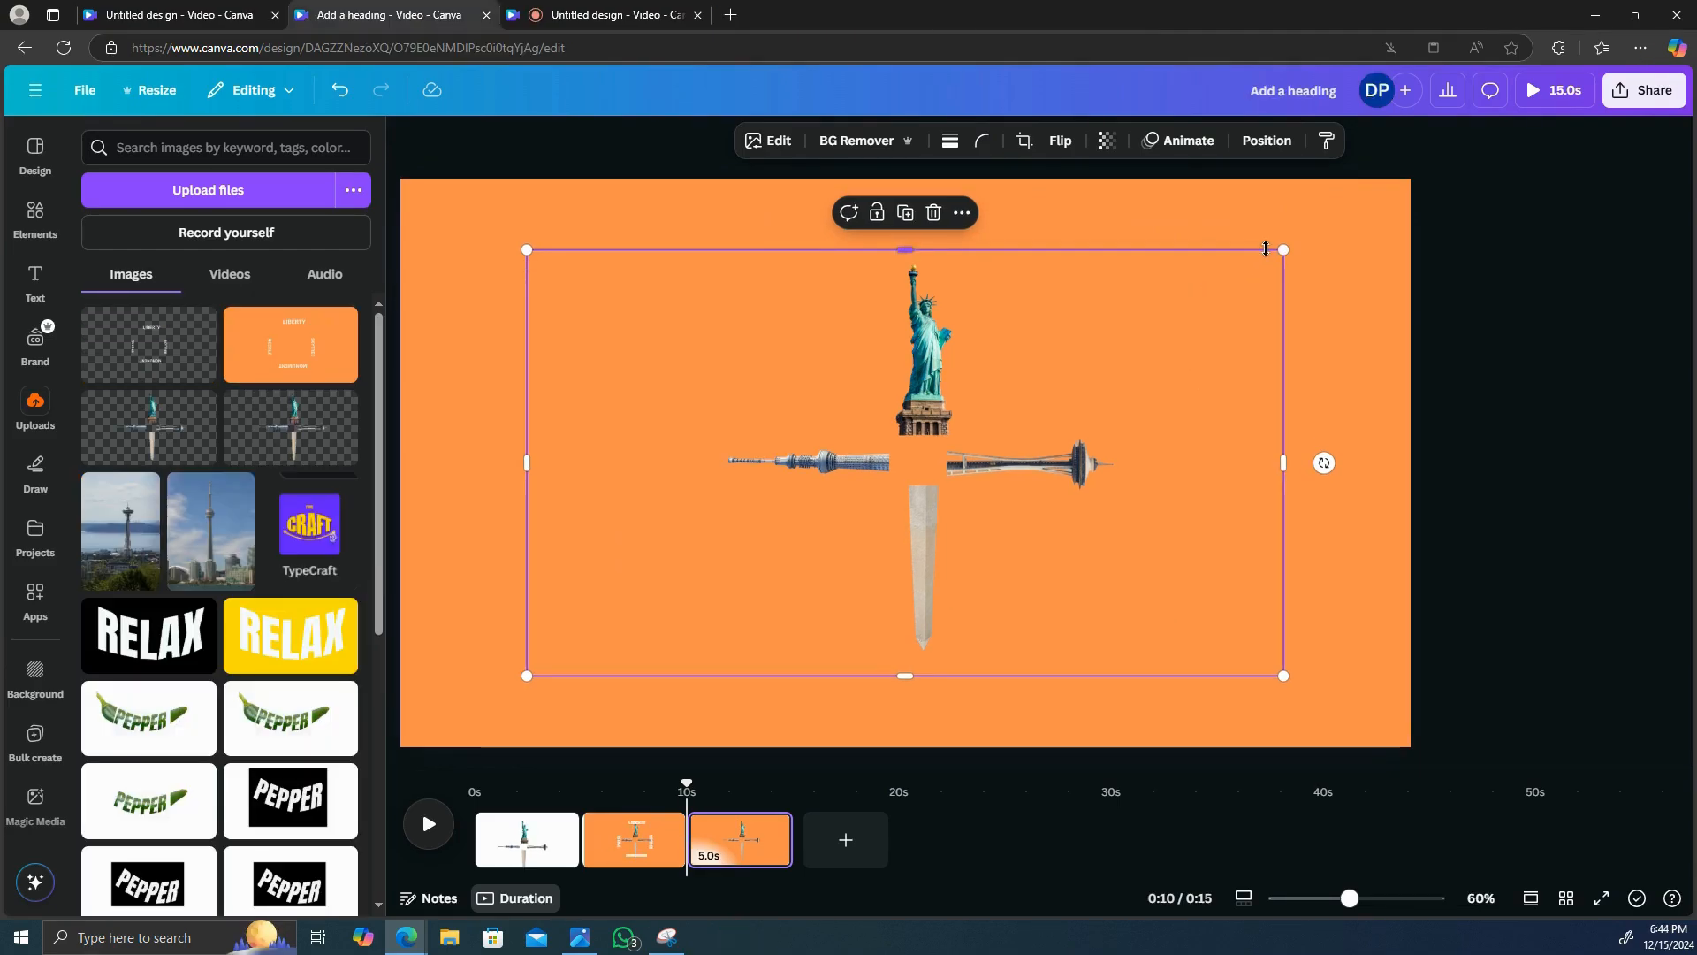
- Crop the landmark image to the Statue of Liberty and place the enlarged statue centred at the page's lower edge
{"action": "left_click_drag", "start_coordinate": [915, 687], "coordinate": [911, 445]}
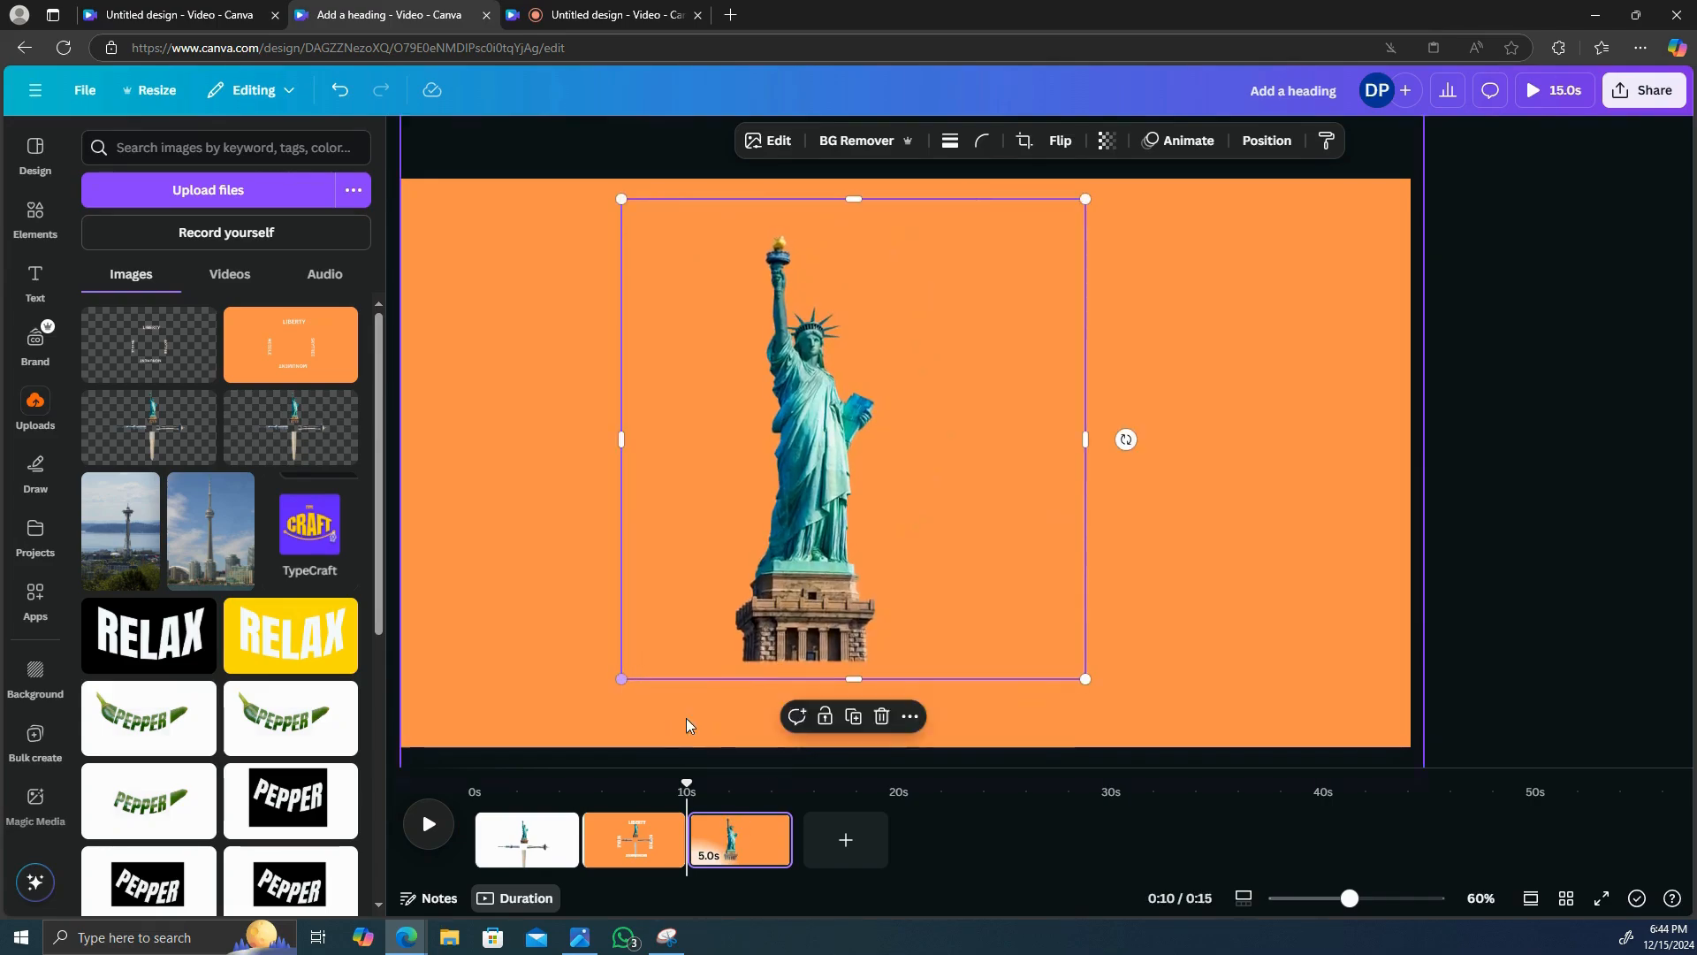
{"action": "left_click_drag", "start_coordinate": [948, 457], "coordinate": [1025, 534]}
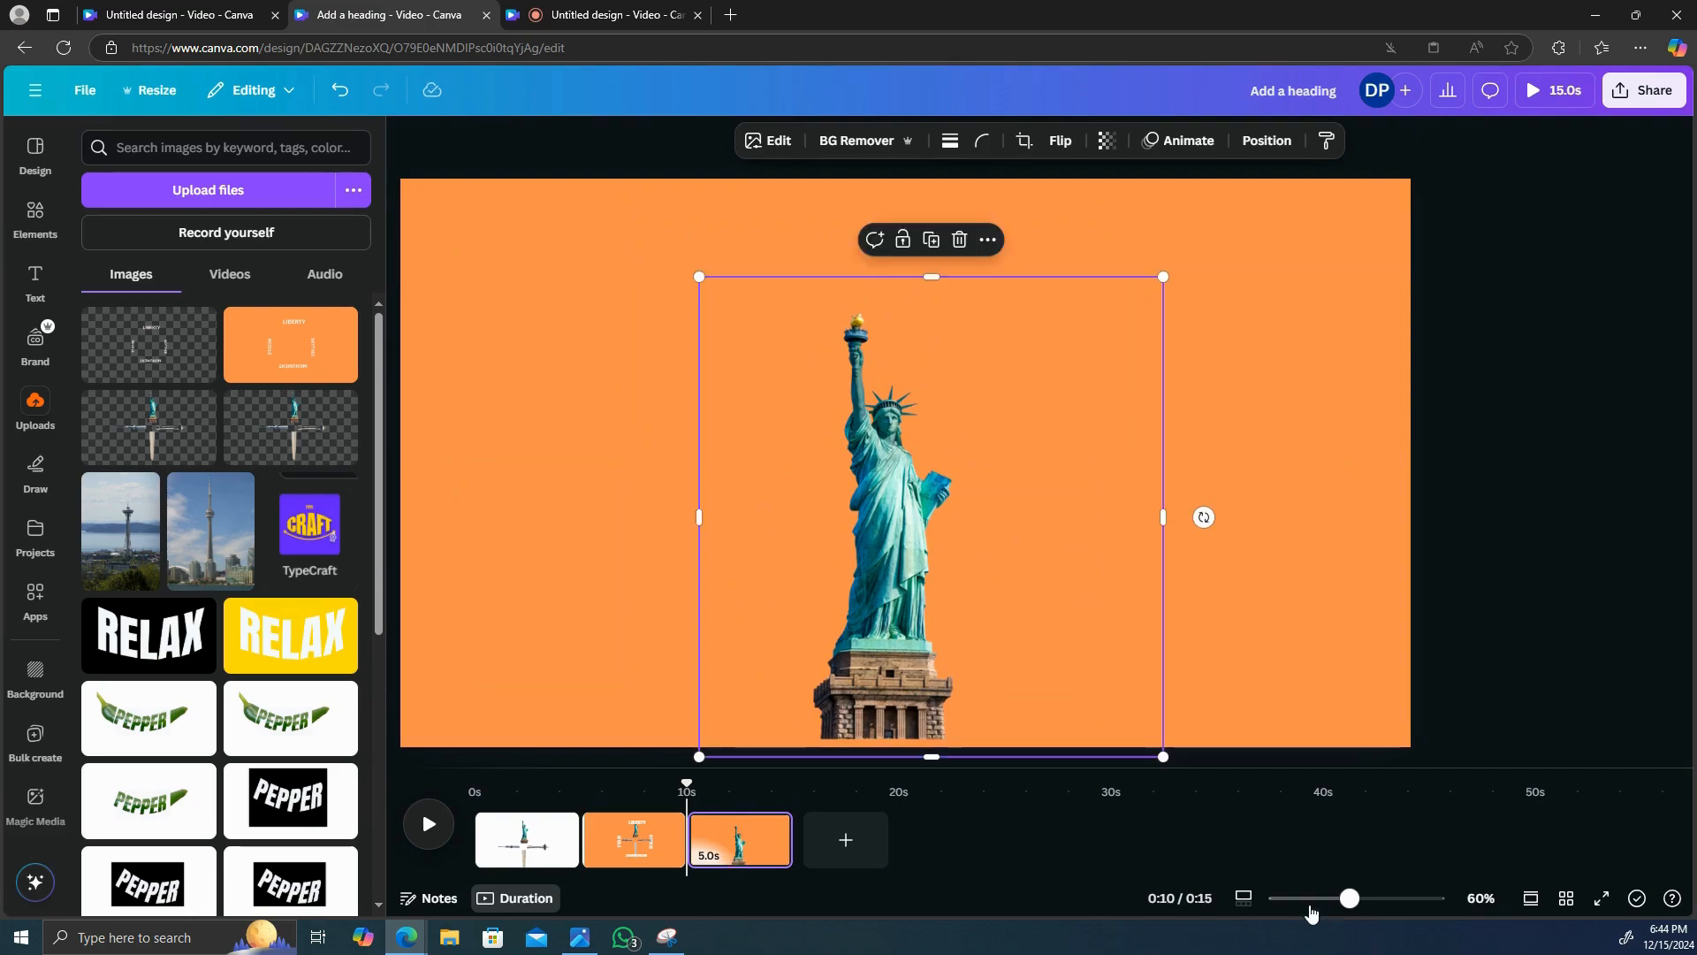
{"action": "left_click_drag", "start_coordinate": [1350, 899], "coordinate": [1333, 898]}
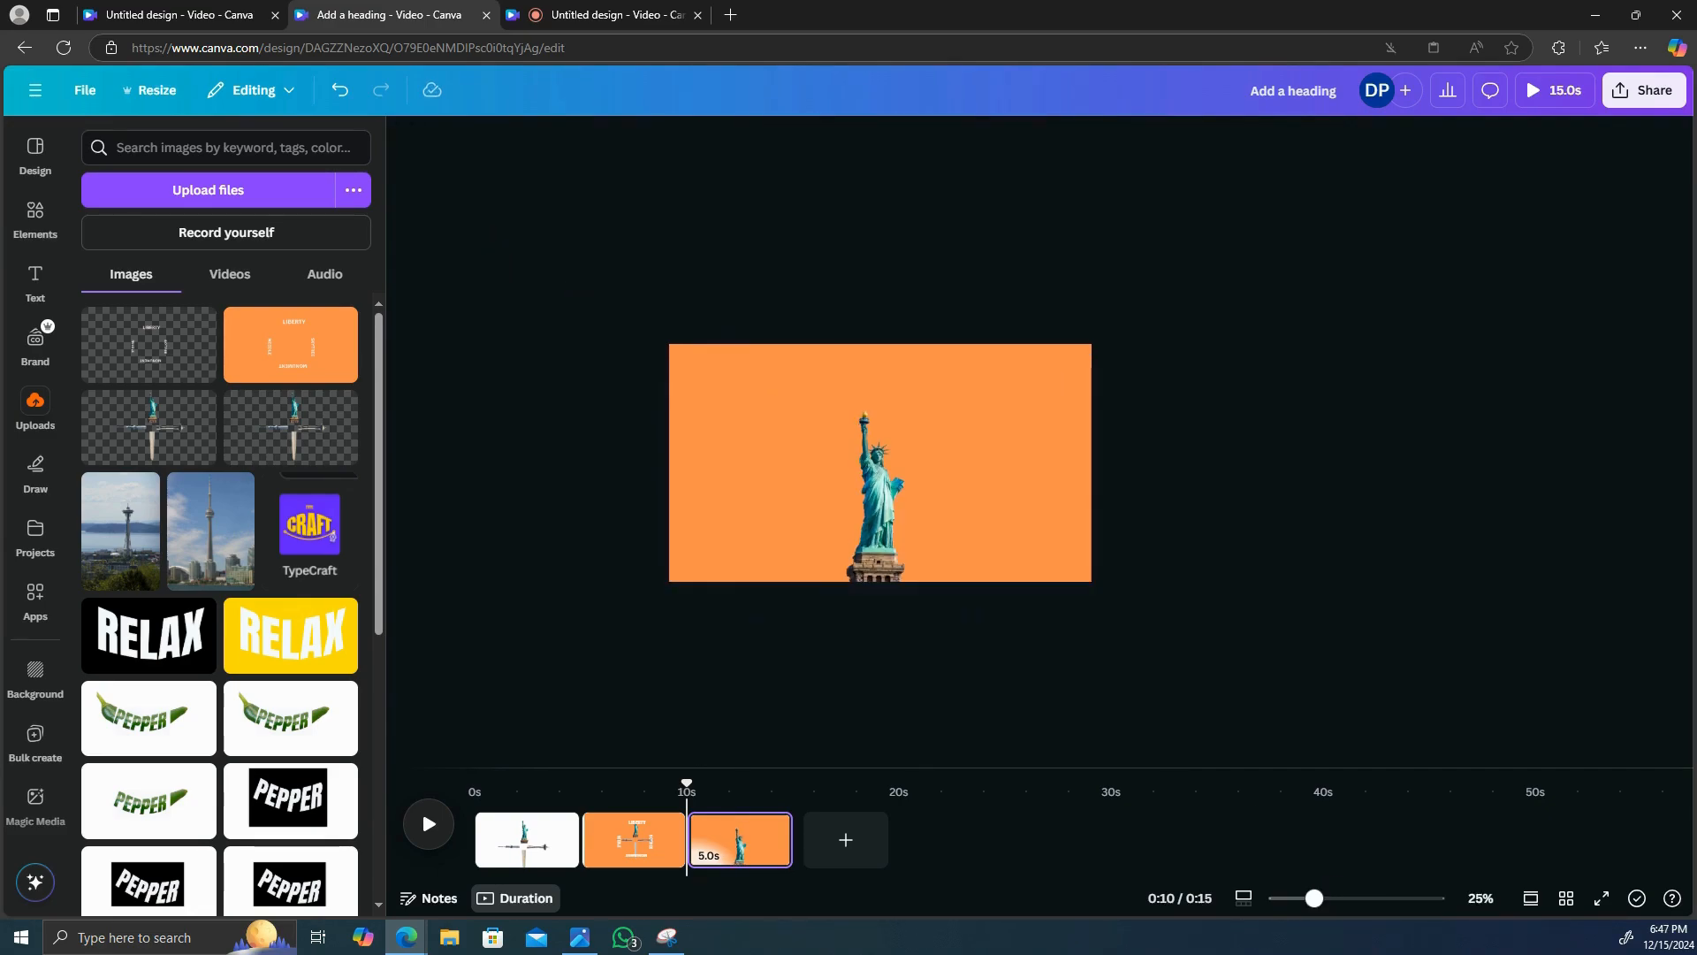
- Insert the uploaded transparent headings image on page 3 and crop it to just the LIBERTY heading
{"action": "left_click", "coordinate": [185, 361]}
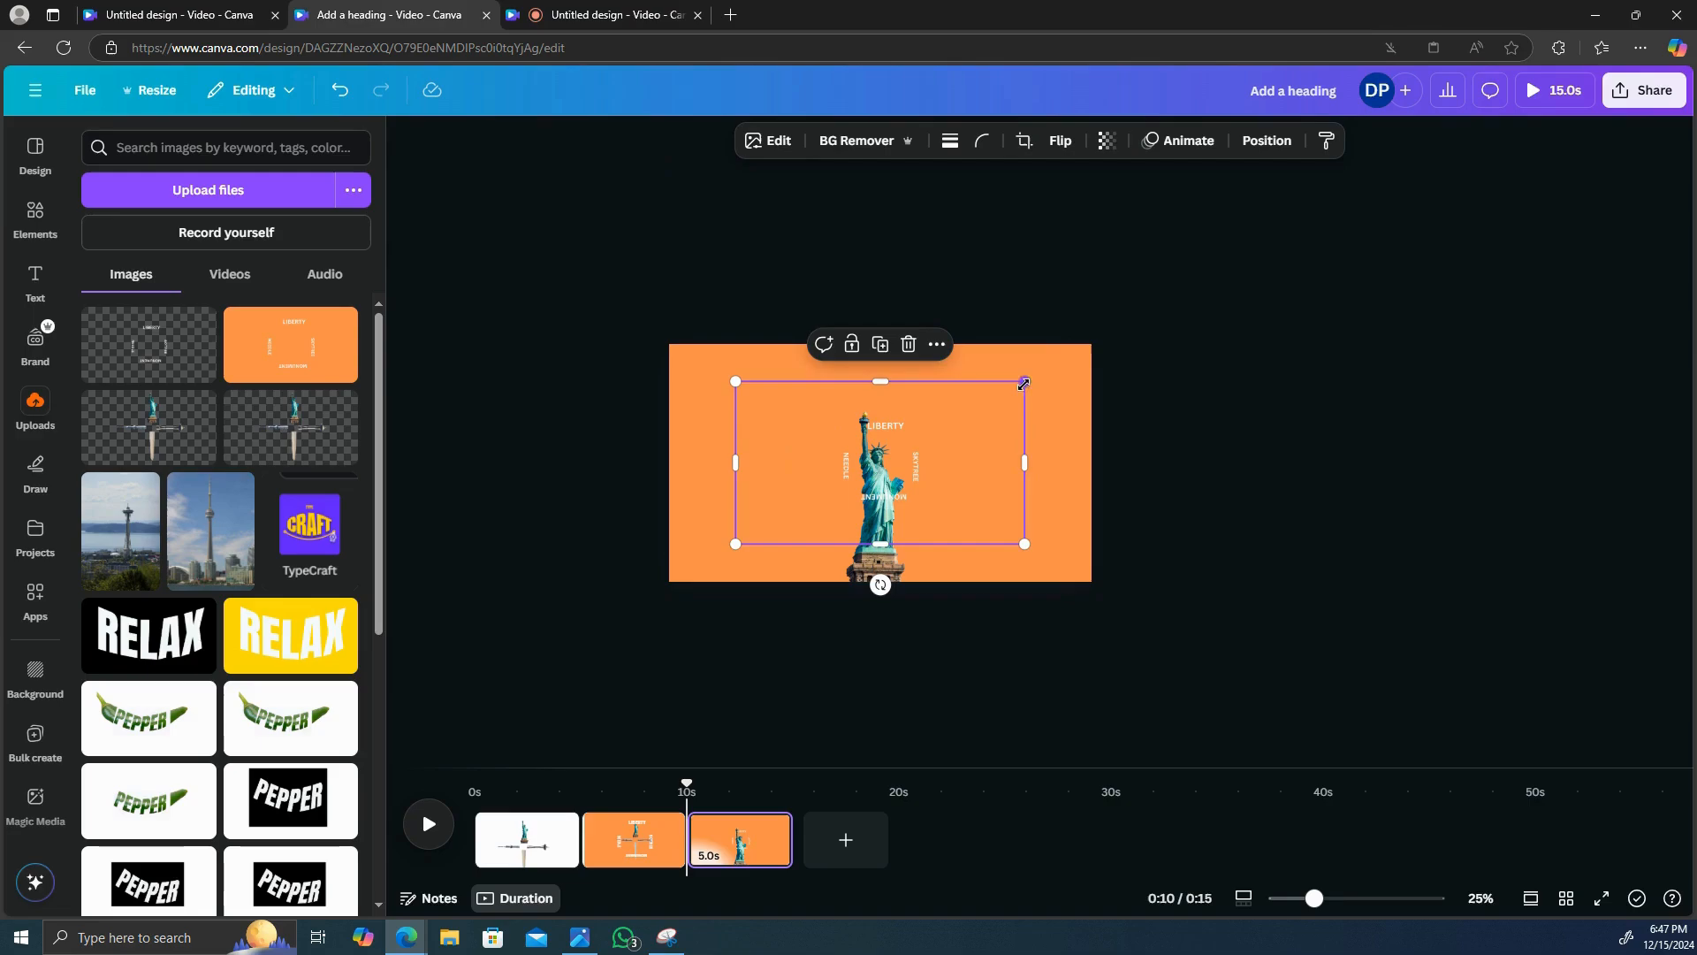
{"action": "left_click_drag", "start_coordinate": [884, 542], "coordinate": [898, 449]}
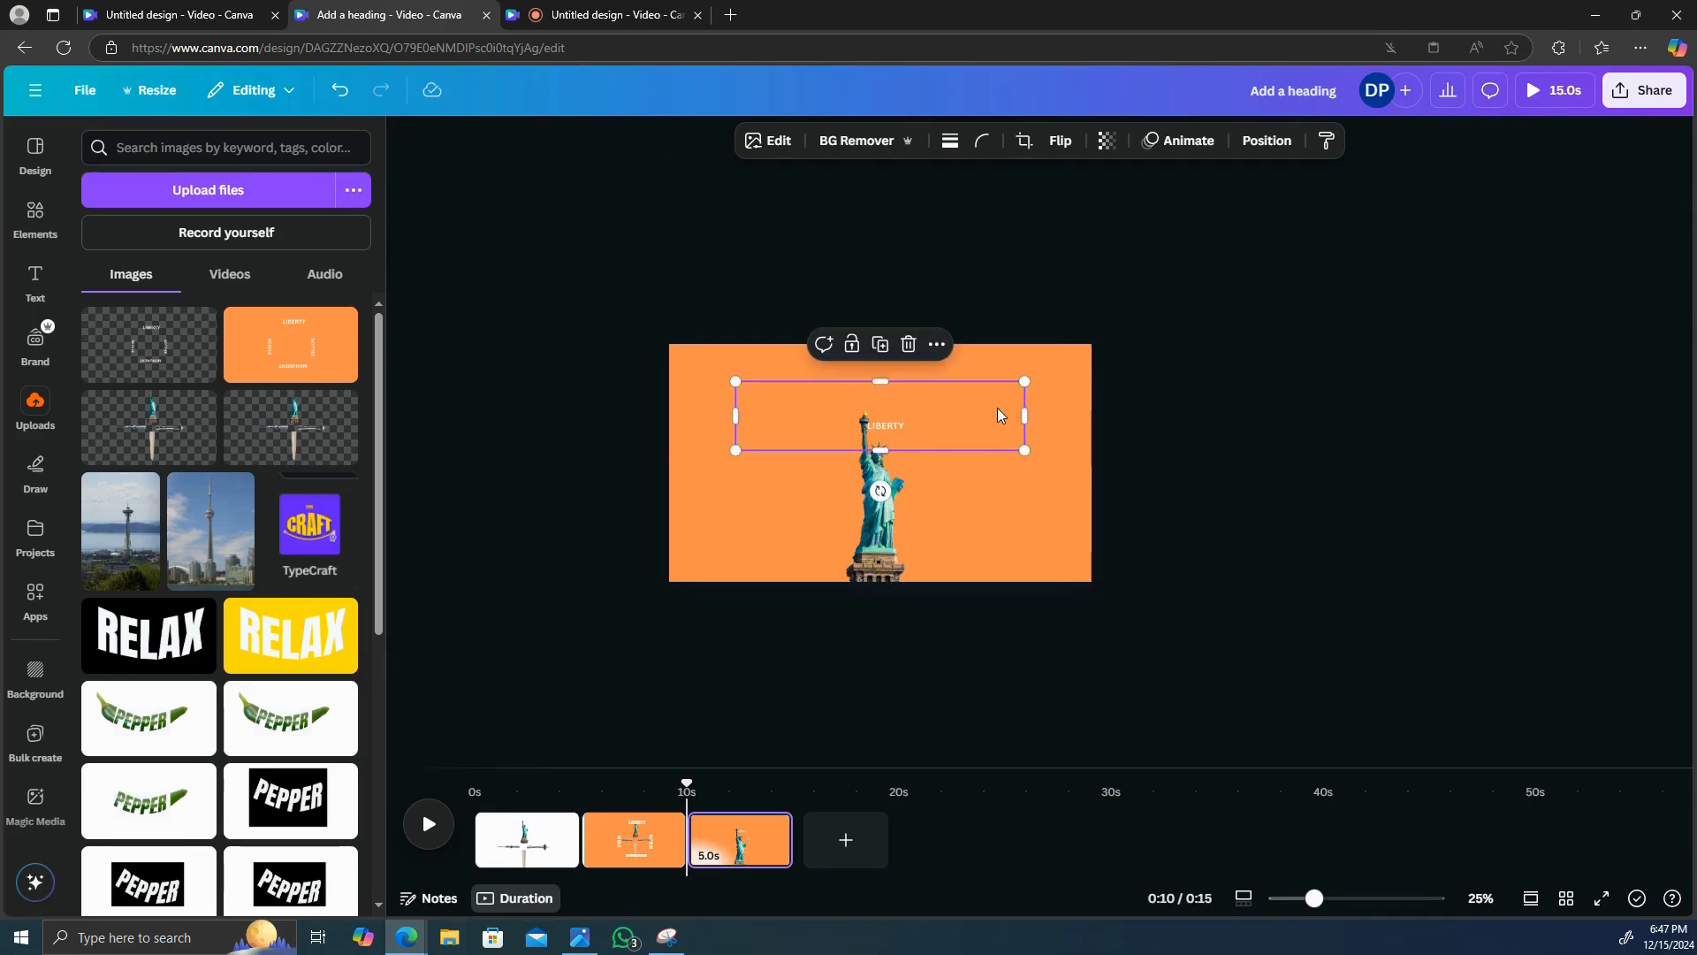
{"action": "left_click_drag", "start_coordinate": [1025, 419], "coordinate": [916, 412]}
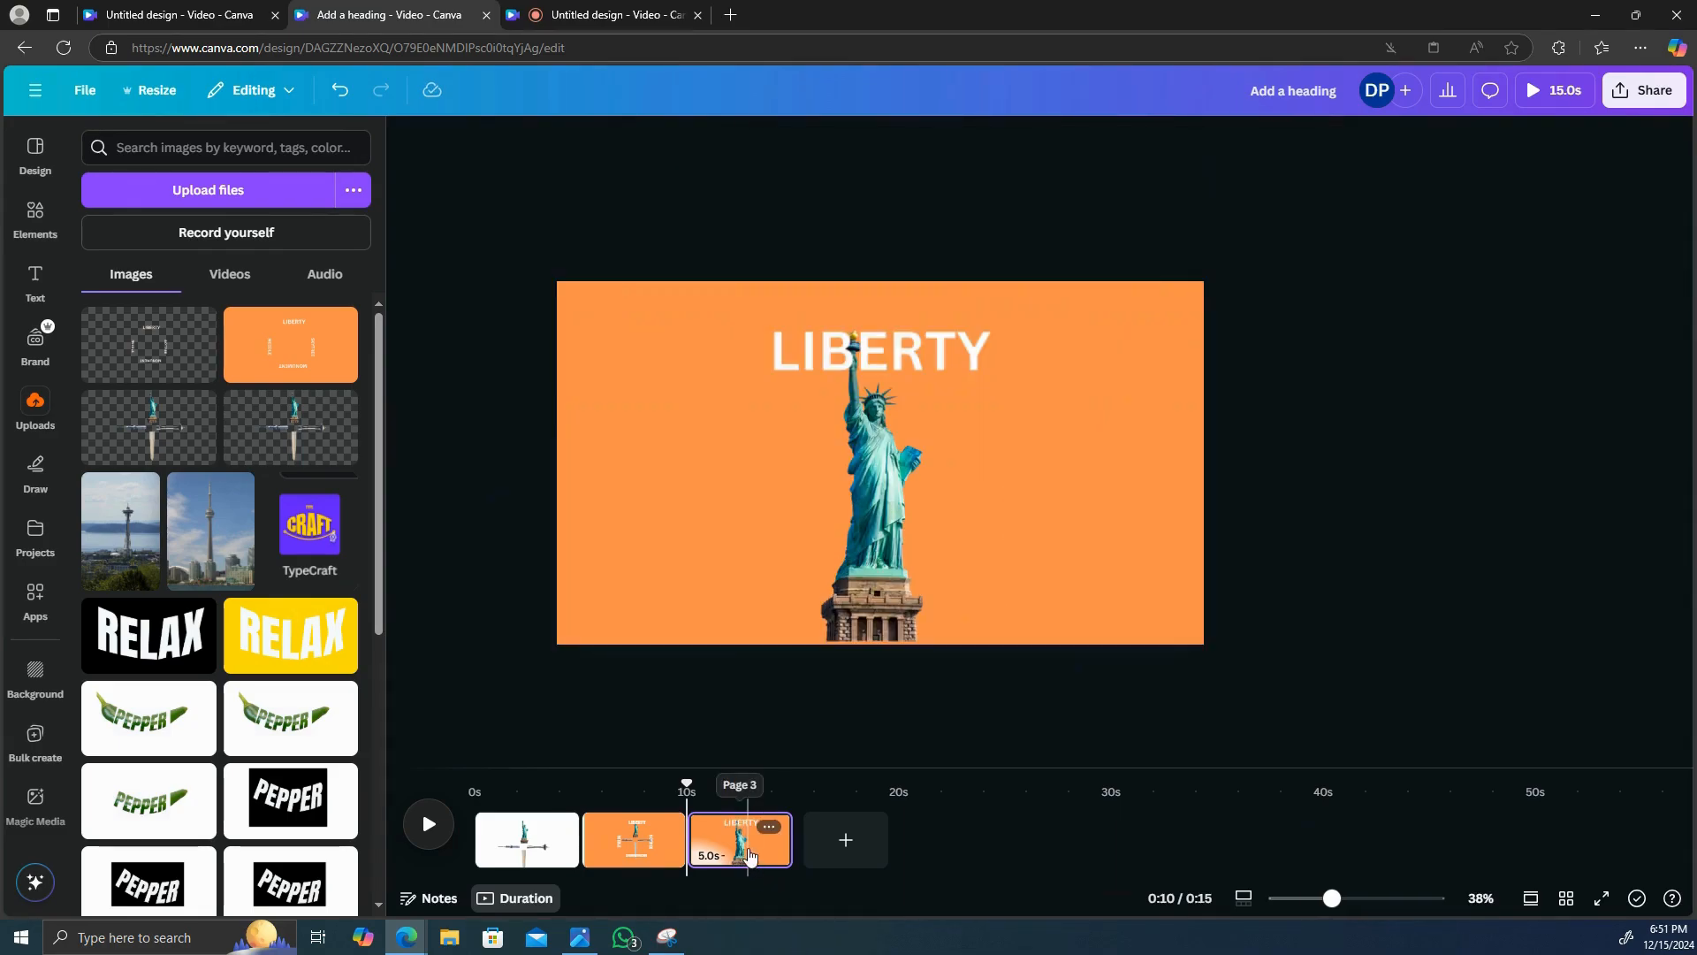
- Duplicate page 3 and extend the crop of the headings image downward on the copy to reveal NEEDLE and SKYTREE
{"action": "right_click", "coordinate": [749, 849]}
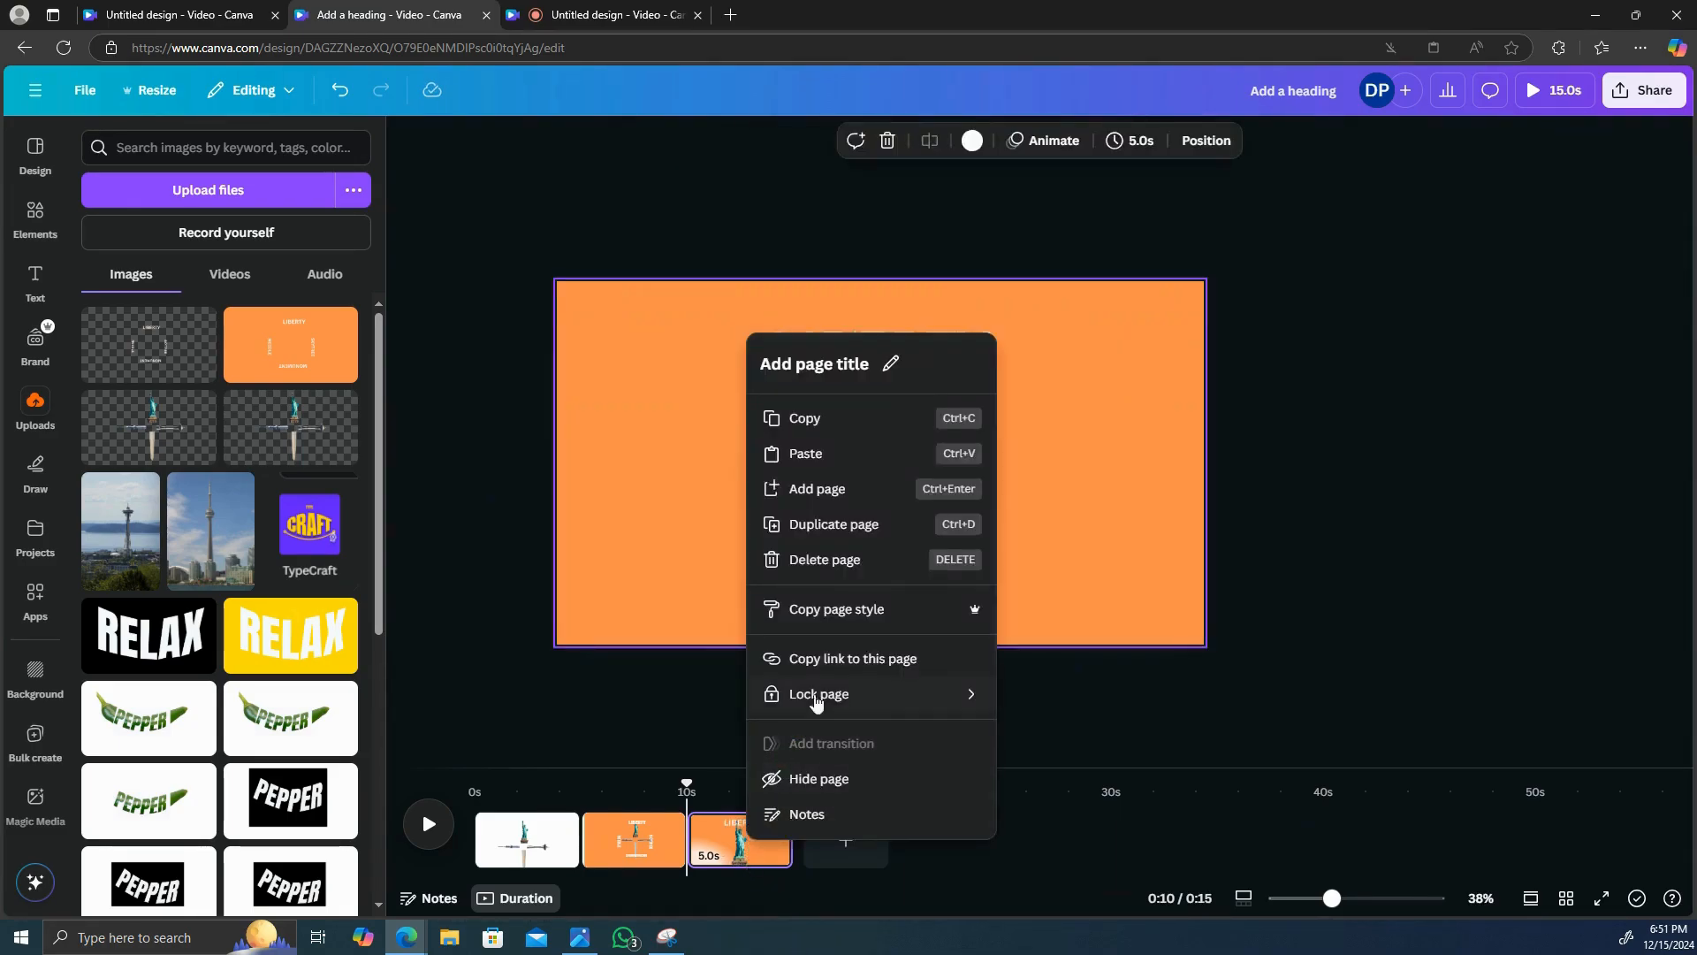
{"action": "left_click", "coordinate": [829, 527]}
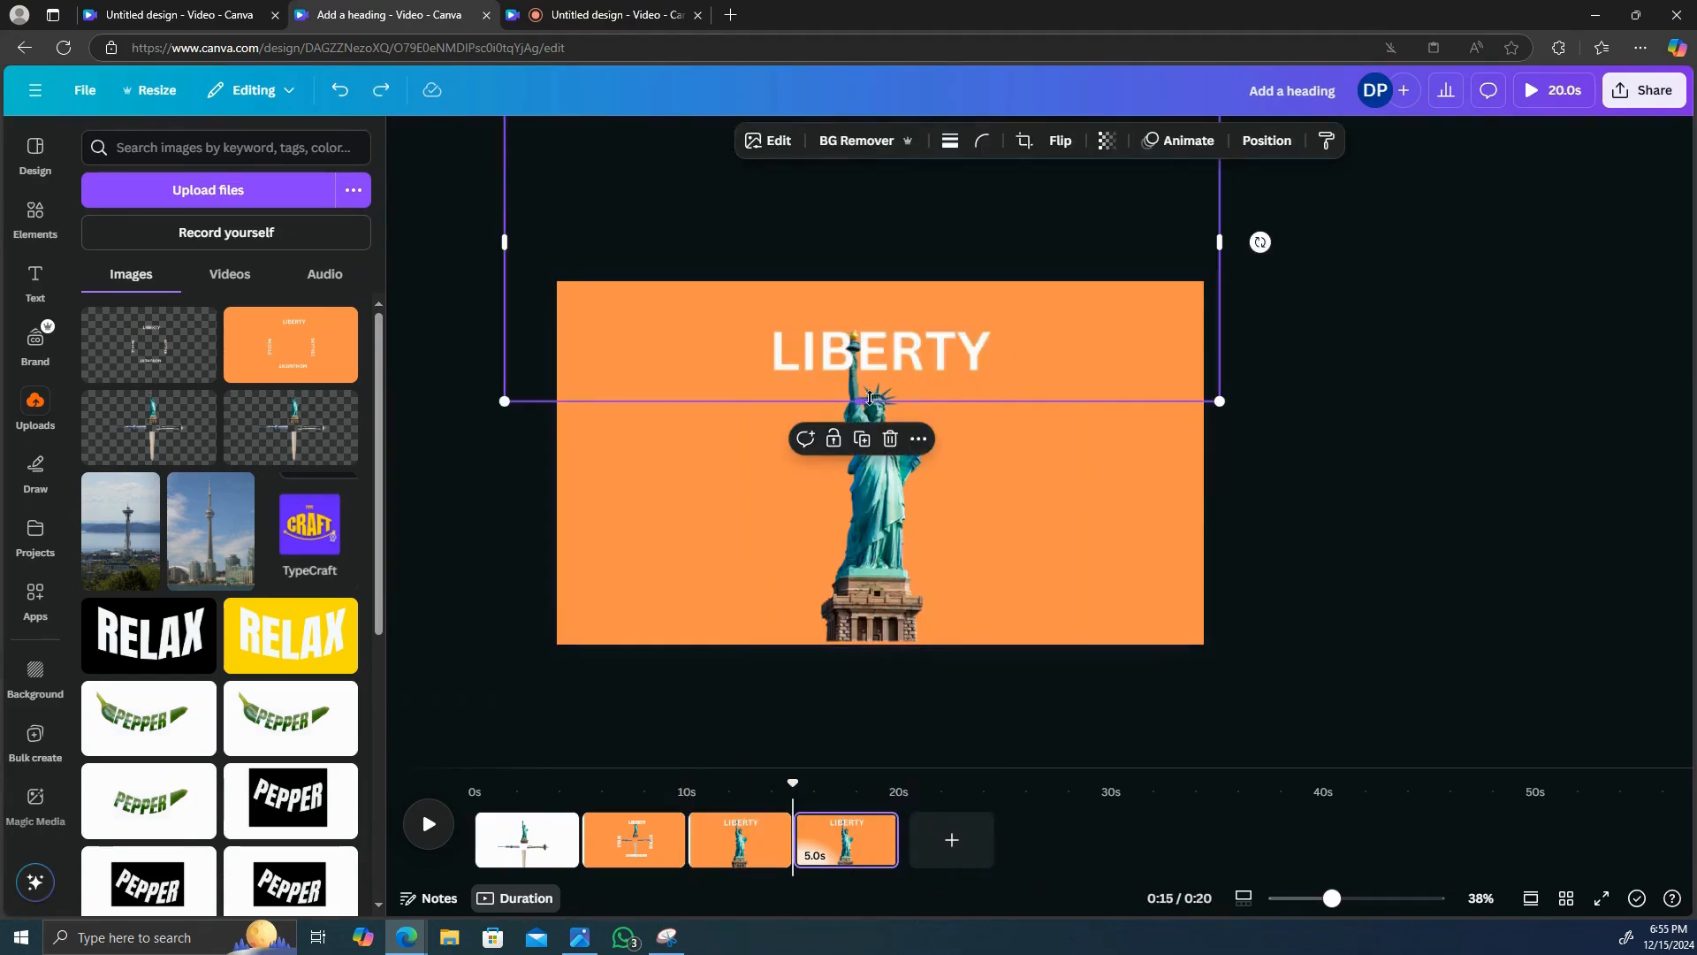
{"action": "left_click_drag", "start_coordinate": [873, 410], "coordinate": [922, 717]}
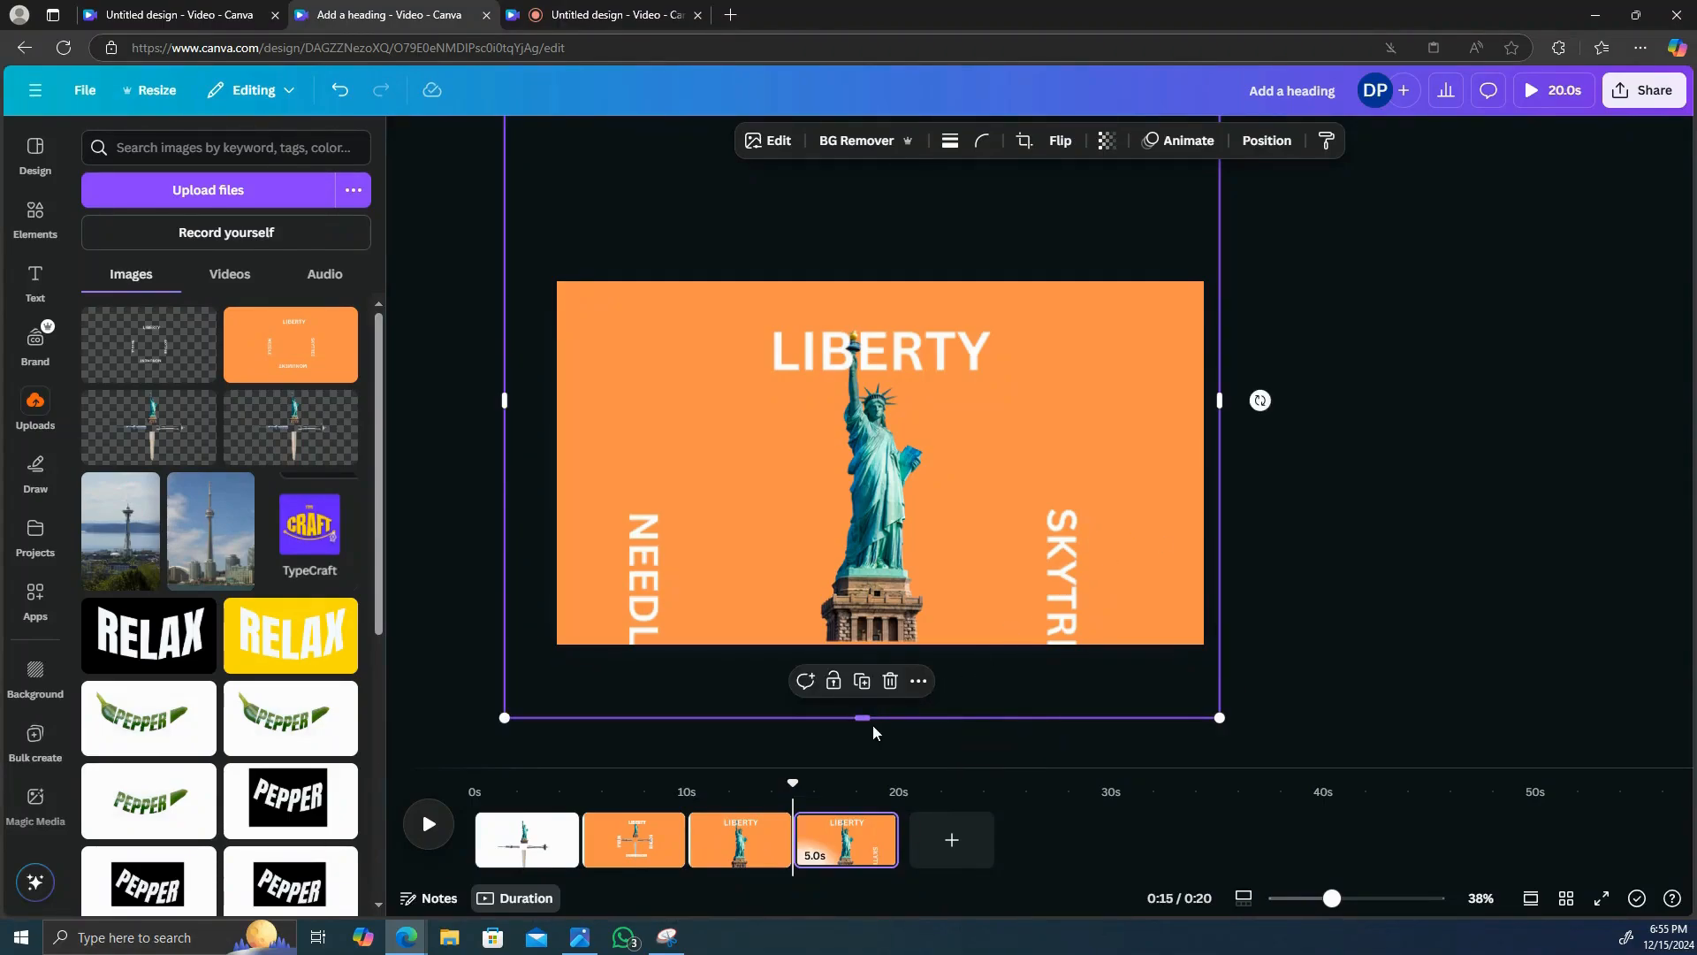
- Rotate the headings image a quarter turn counterclockwise and shift it so SKYTREE sits above the statue
{"action": "left_click_drag", "start_coordinate": [1259, 400], "coordinate": [834, 62]}
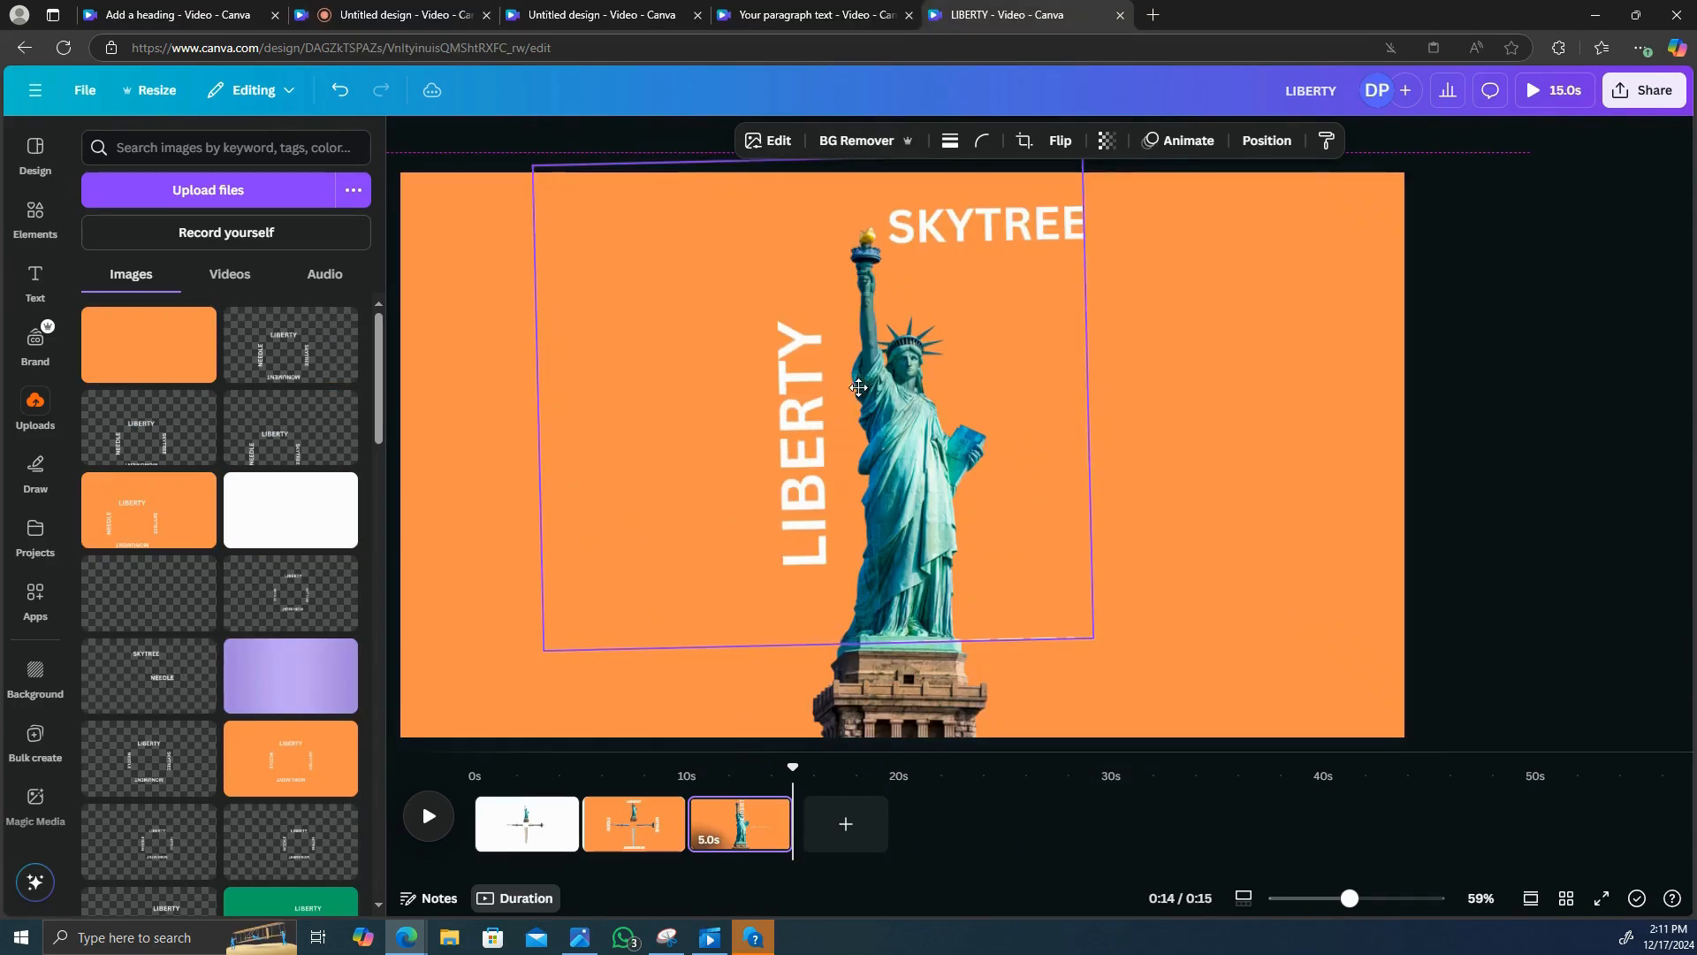
{"action": "left_click_drag", "start_coordinate": [858, 387], "coordinate": [802, 387]}
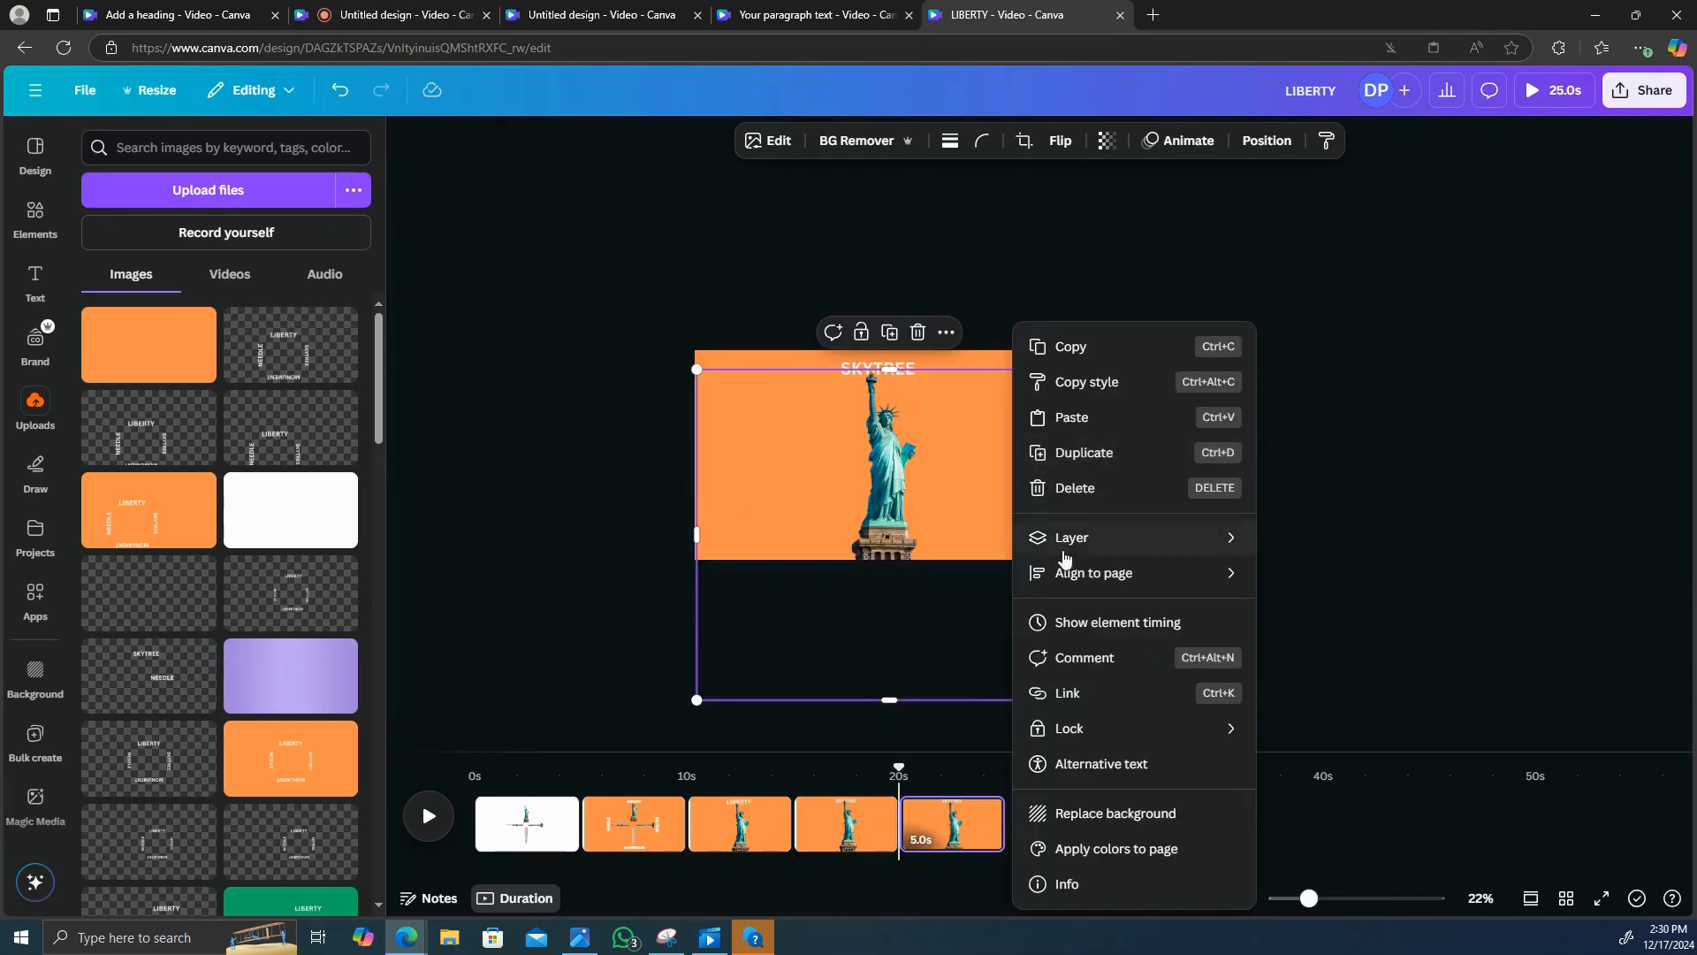
- Select the landmark image in the layer list and rotate it a quarter turn clockwise so the Skytree tower stands upright
{"action": "mouse_move", "coordinate": [1133, 548]}
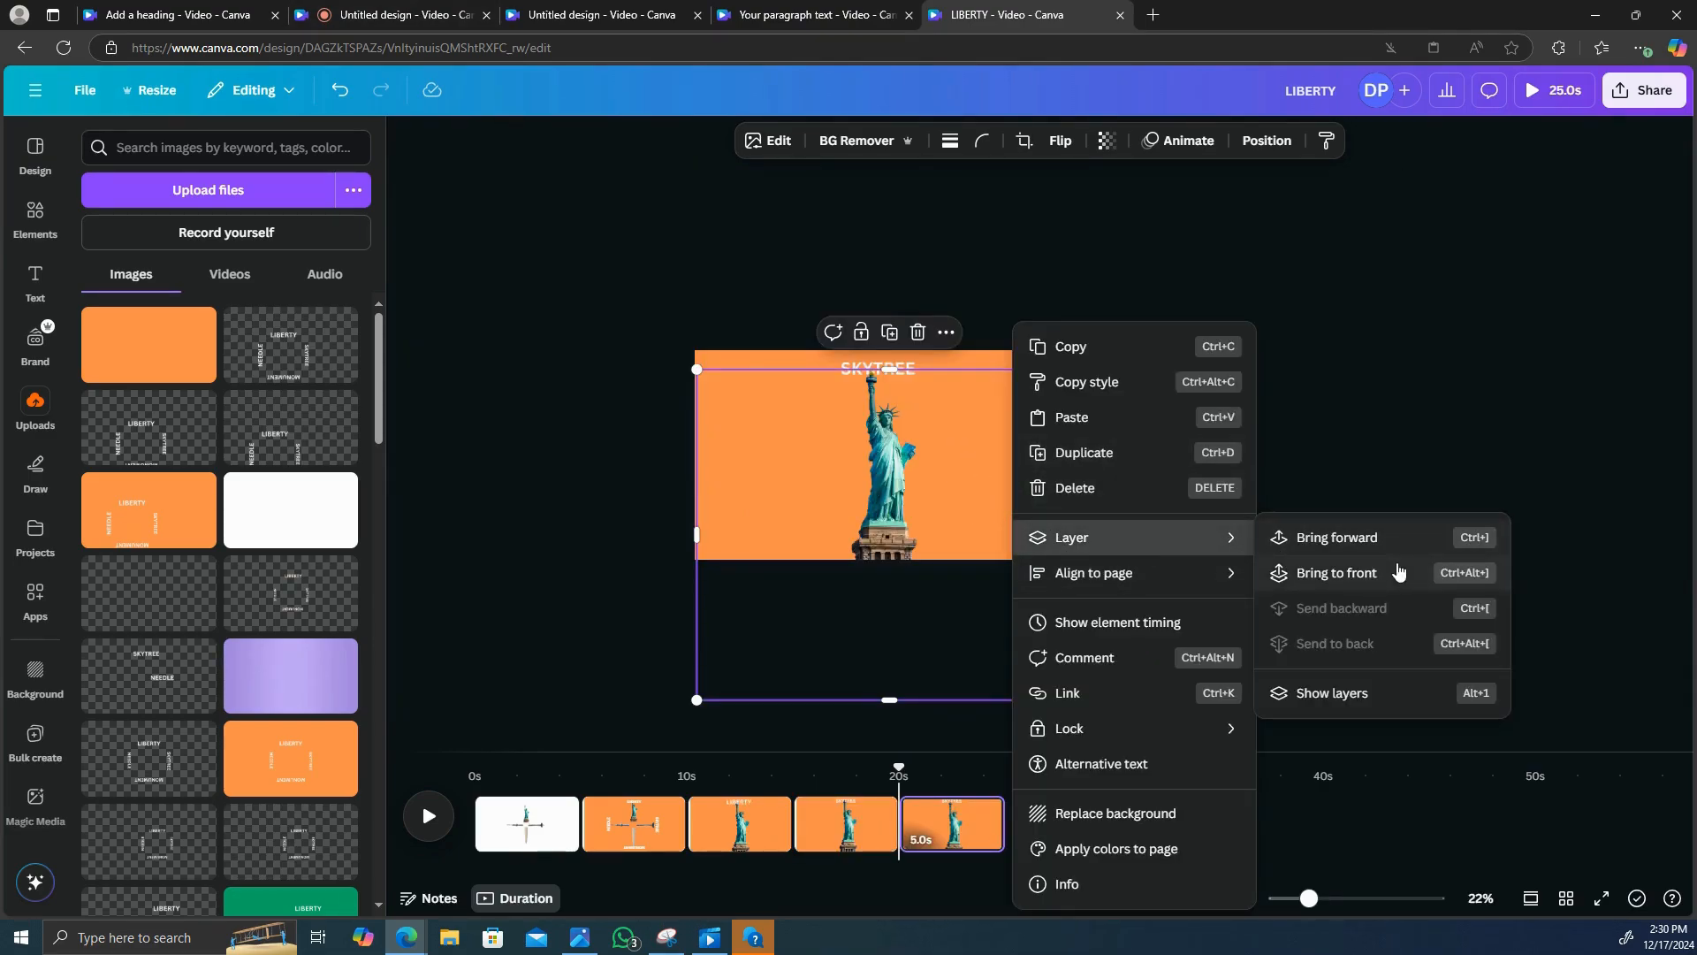
{"action": "left_click", "coordinate": [1365, 695]}
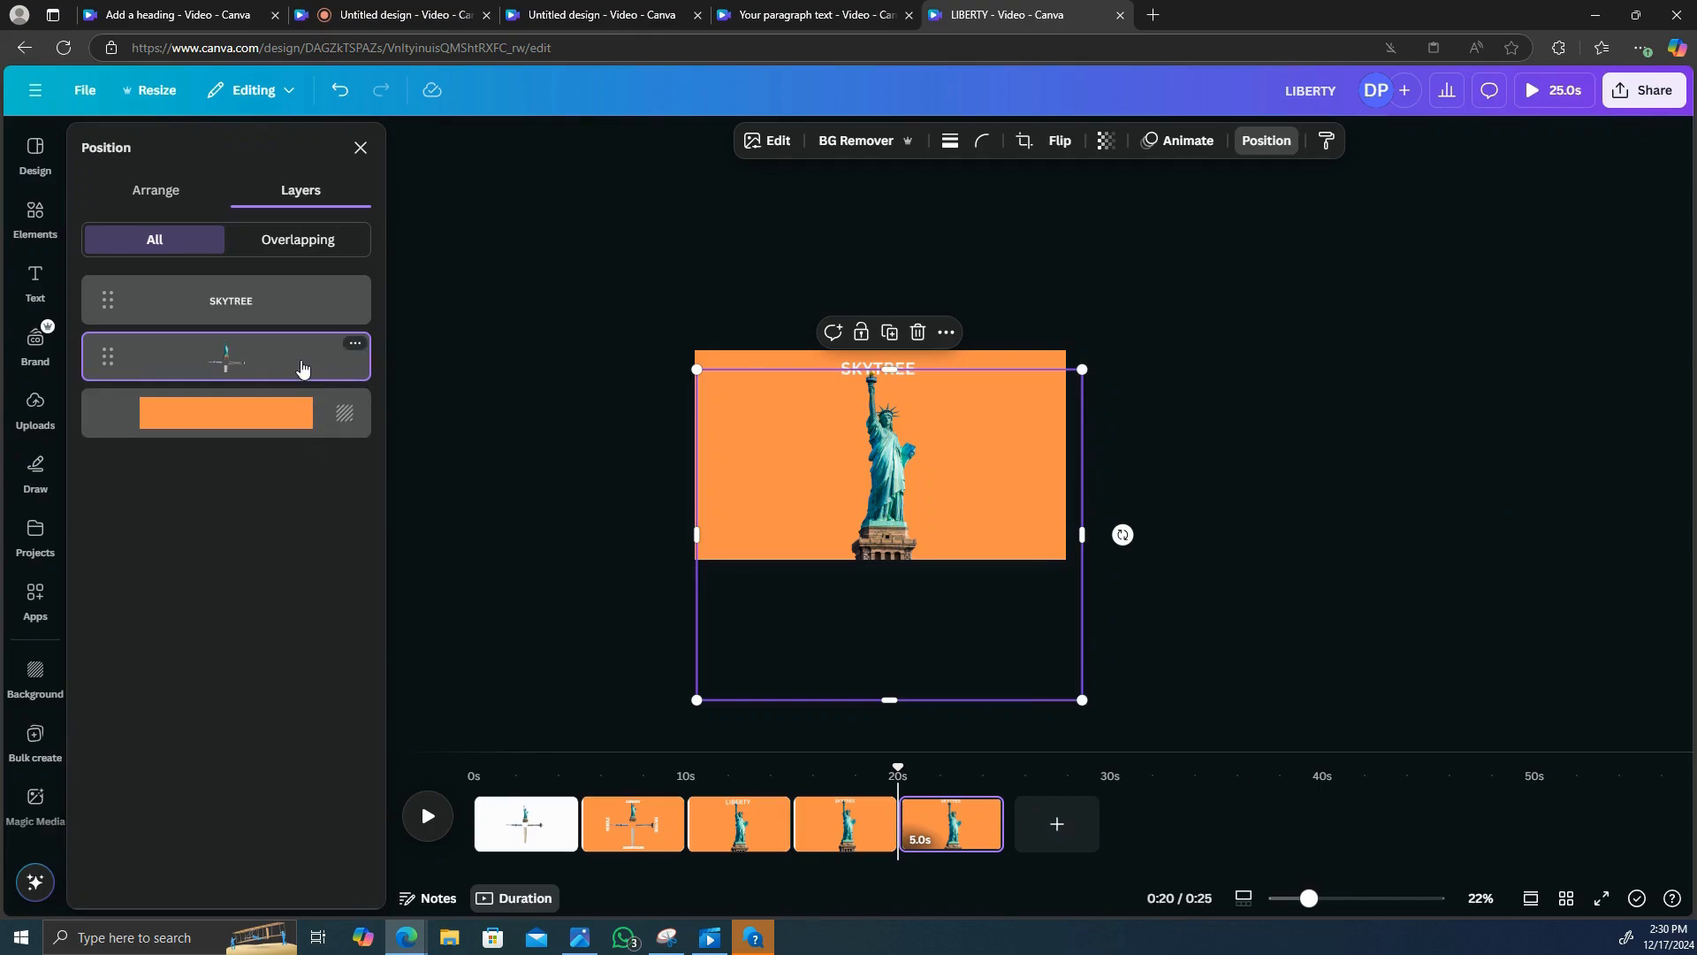
{"action": "left_click_drag", "start_coordinate": [1122, 535], "coordinate": [887, 789]}
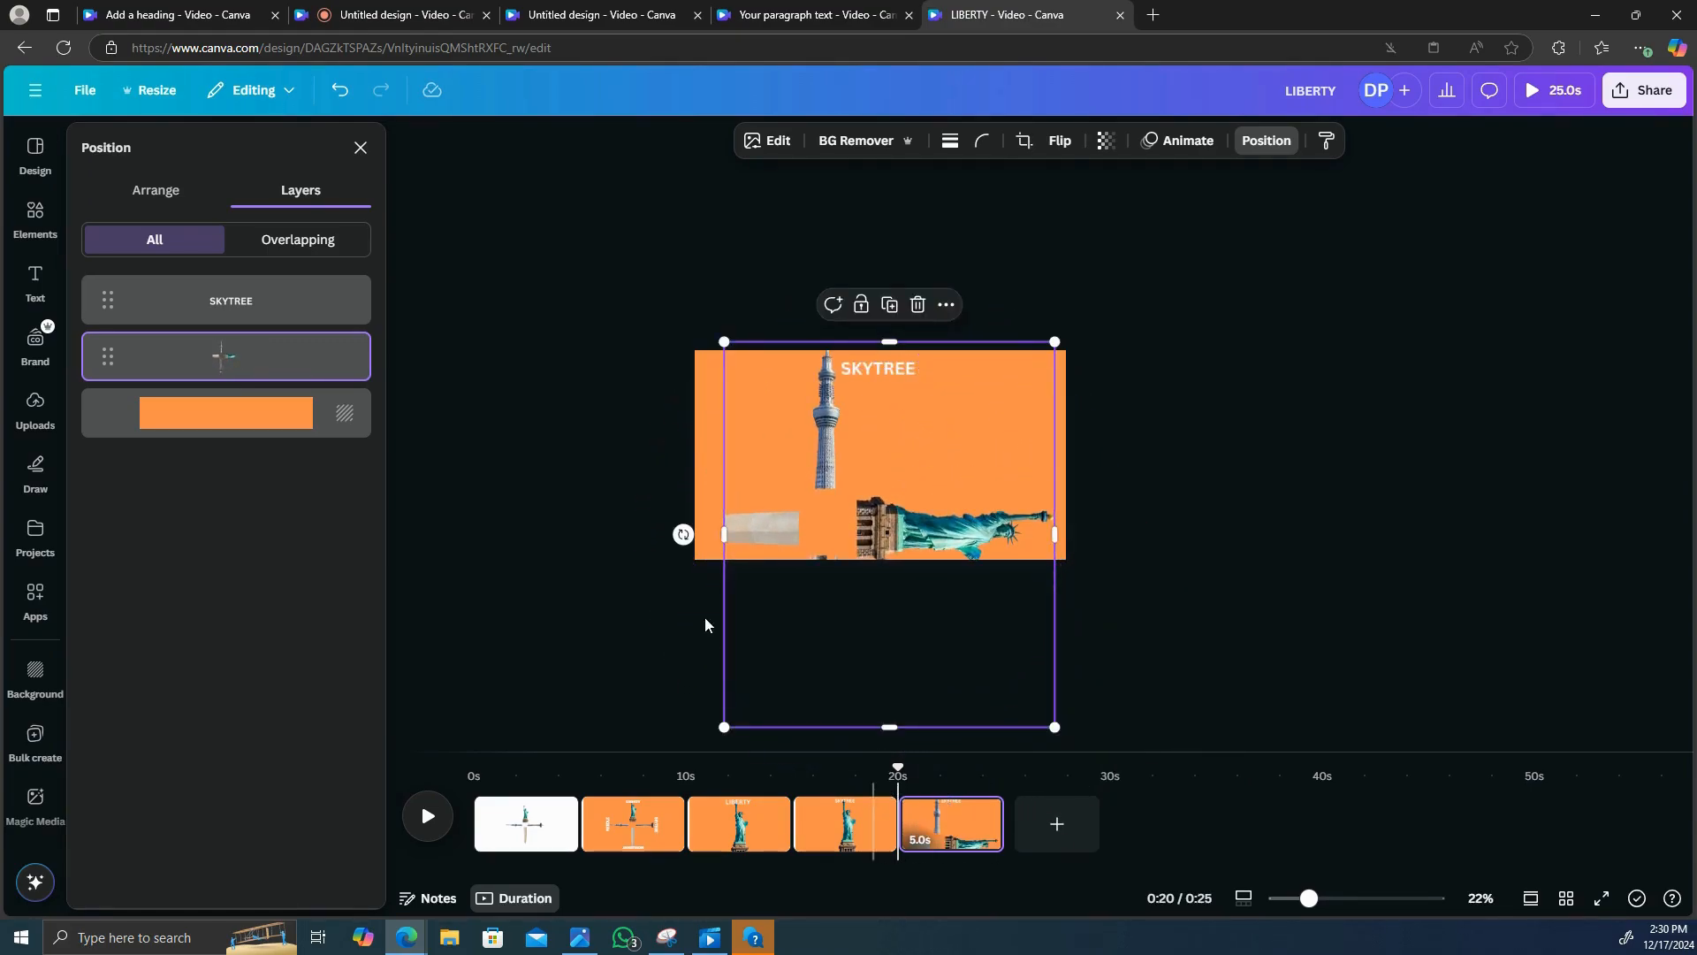
{"action": "left_click", "coordinate": [361, 148]}
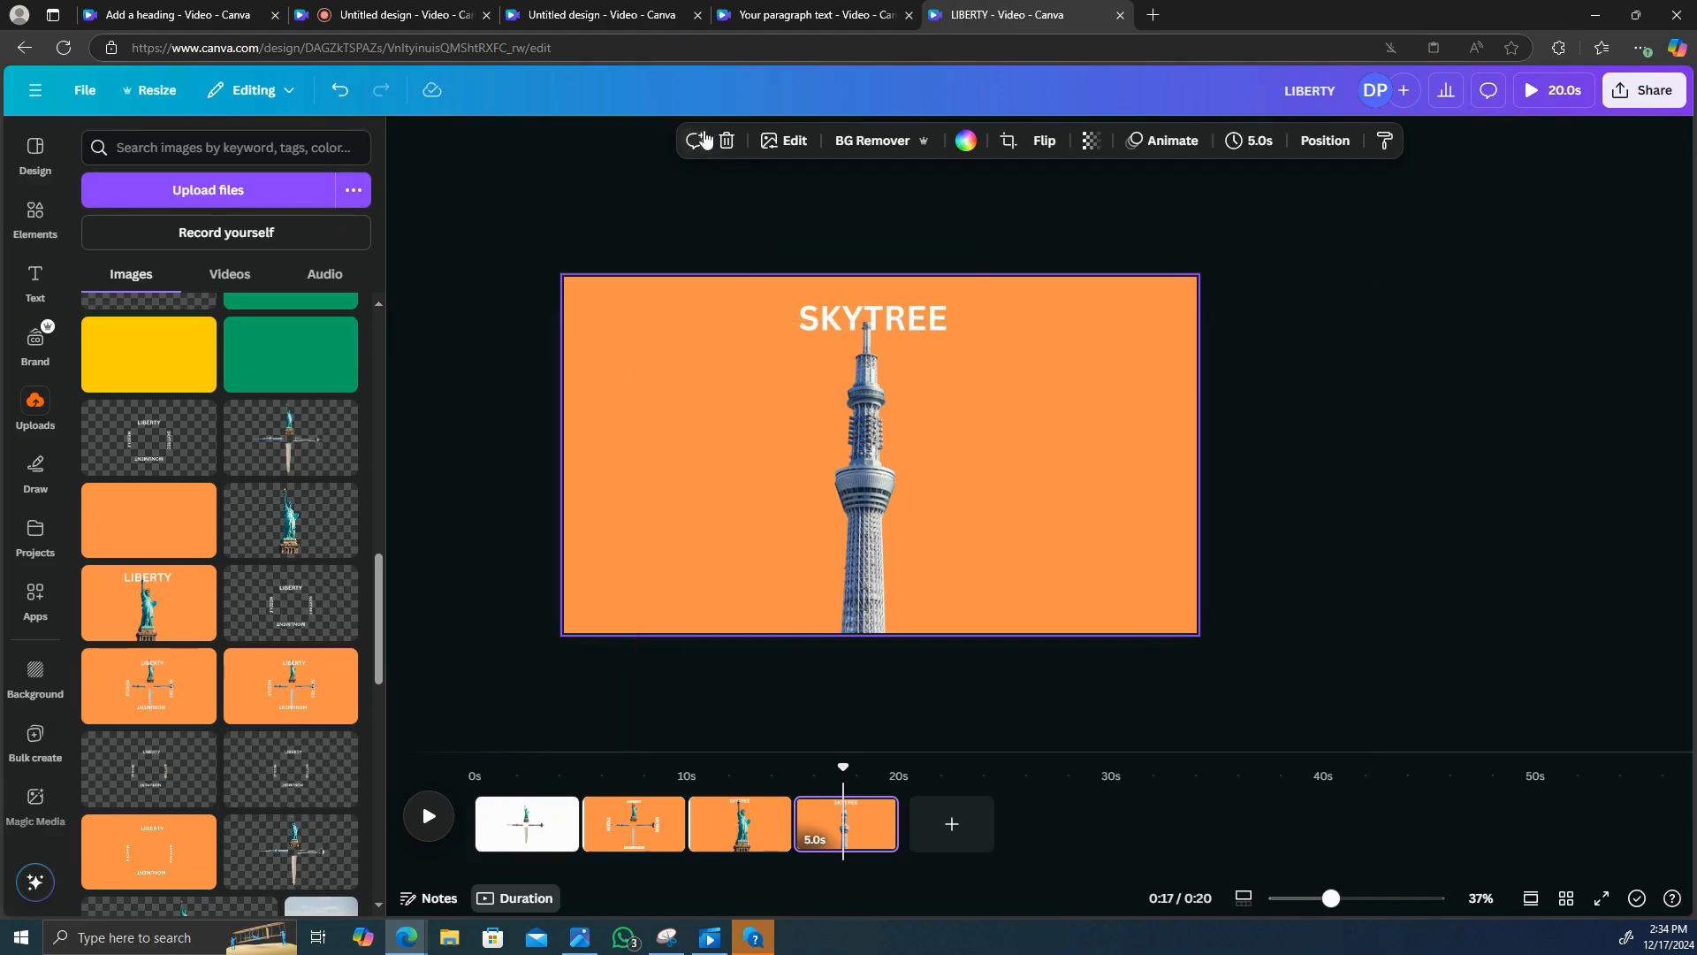
- Remove the orange background from the SKYTREE page and set the uploaded green image as its background
{"action": "left_click", "coordinate": [724, 140]}
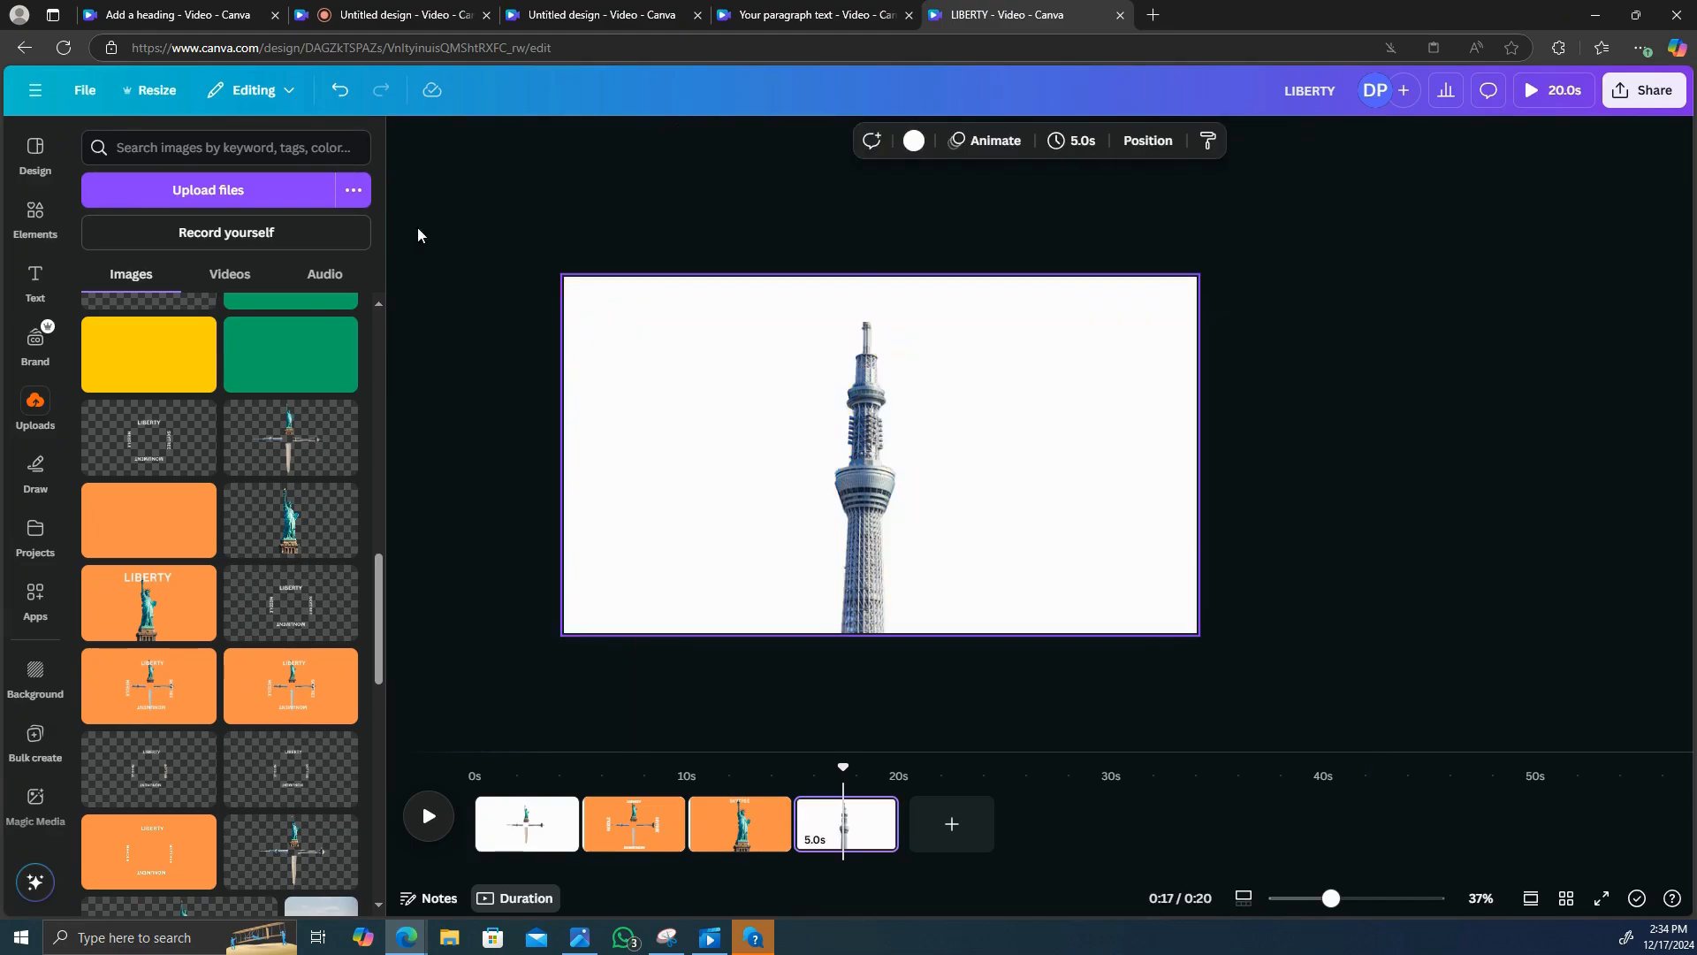
{"action": "left_click", "coordinate": [303, 345]}
{"action": "right_click", "coordinate": [788, 470]}
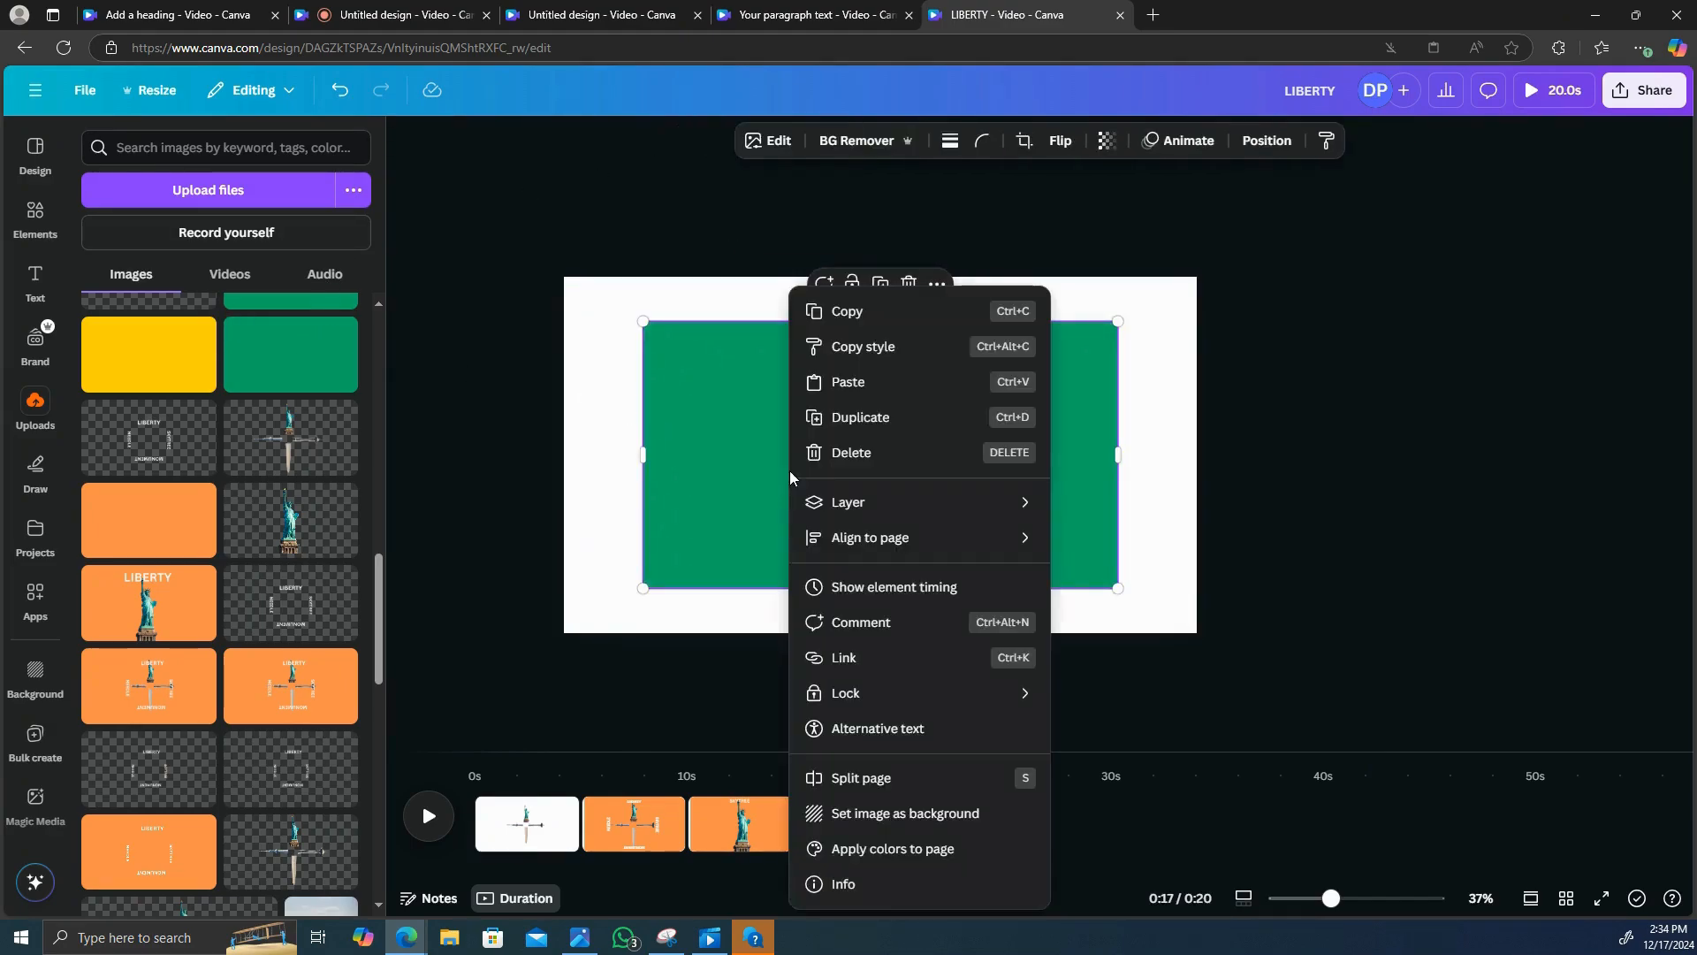
{"action": "left_click", "coordinate": [937, 813]}
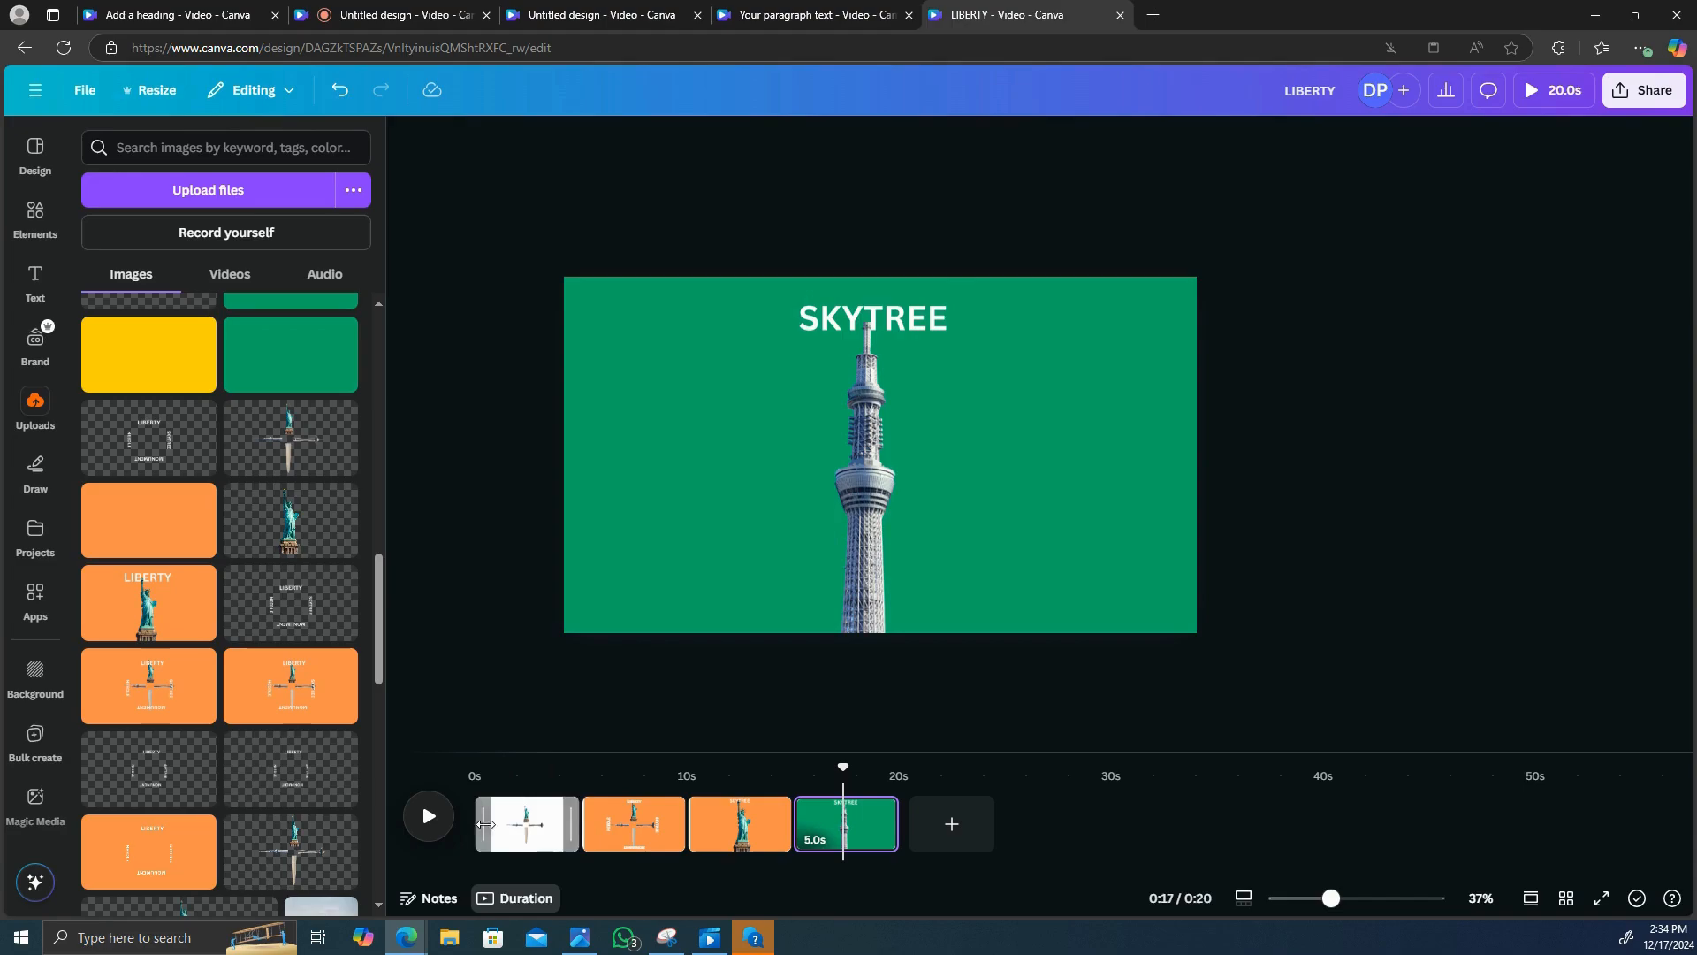
- Delete the first two pages, the white landmark page and the orange page with all four labelled landmarks
{"action": "right_click", "coordinate": [520, 842]}
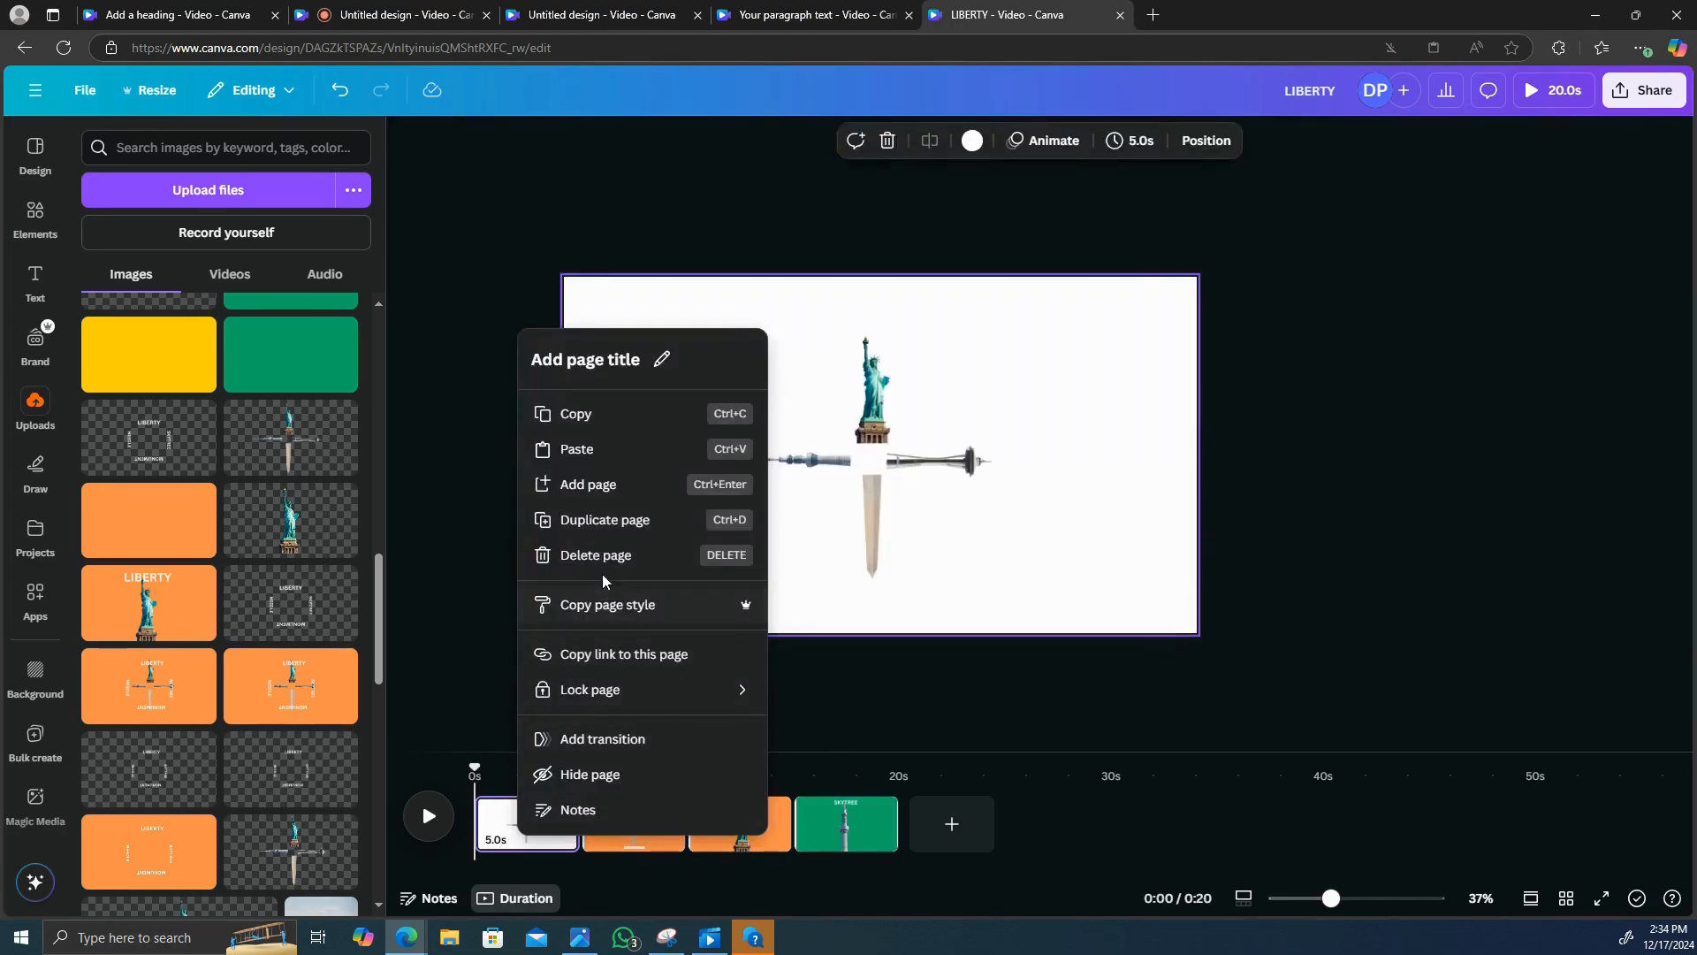
{"action": "left_click", "coordinate": [604, 555]}
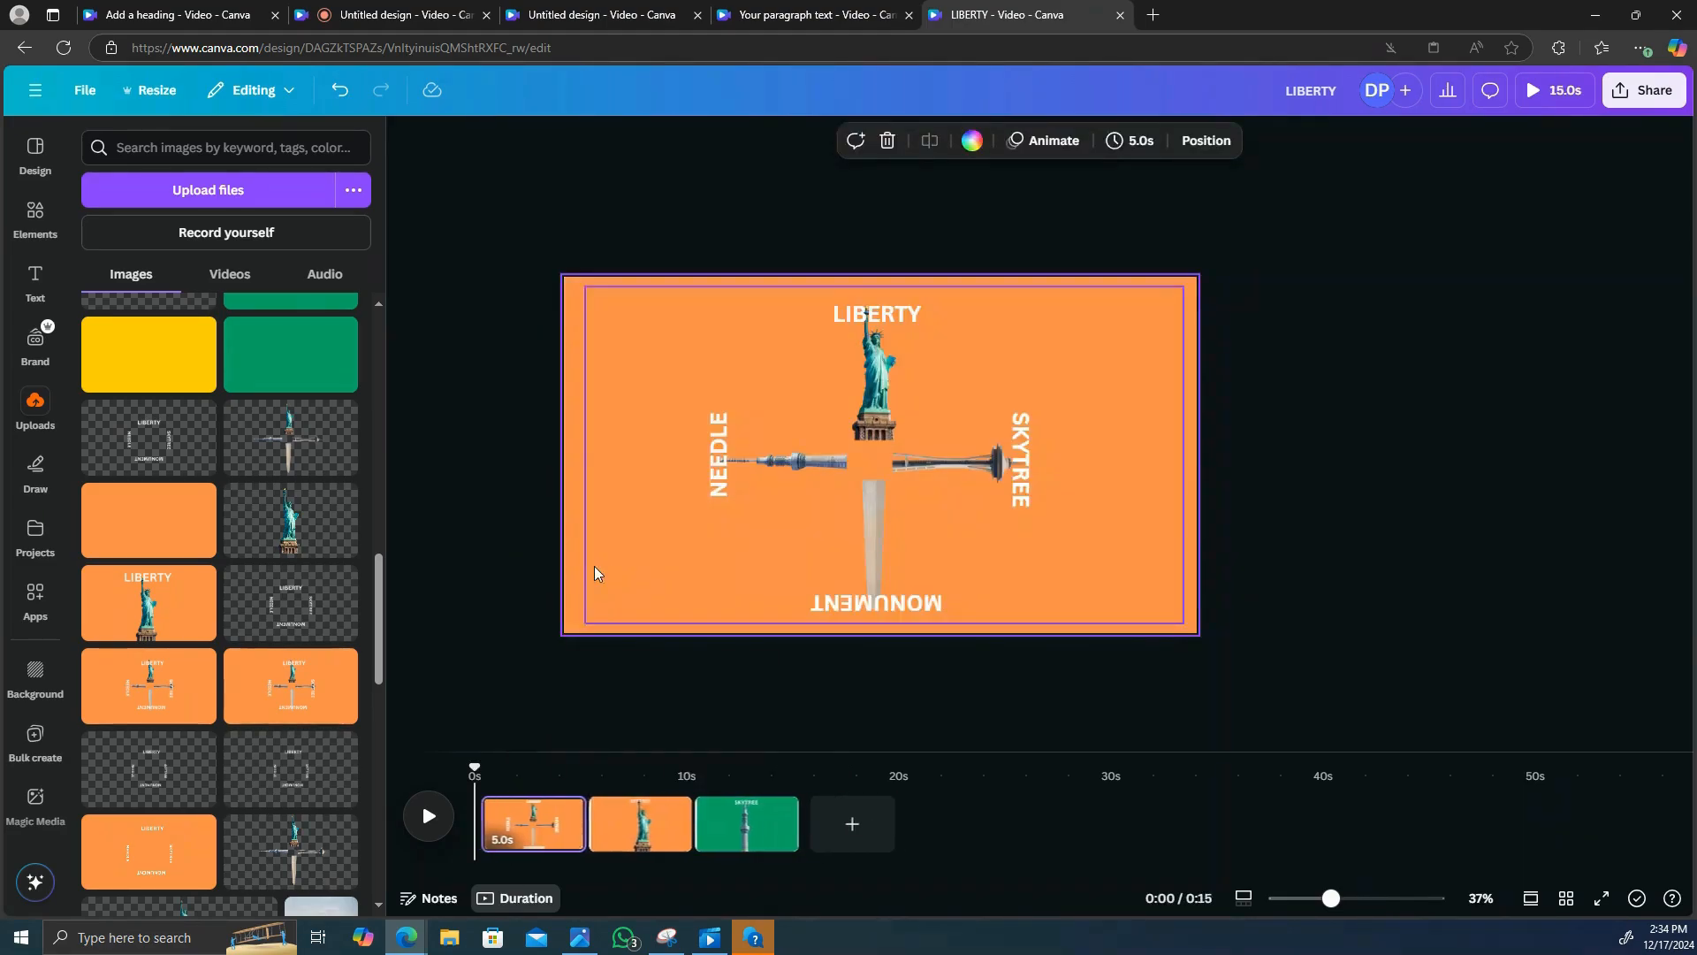
{"action": "right_click", "coordinate": [537, 821]}
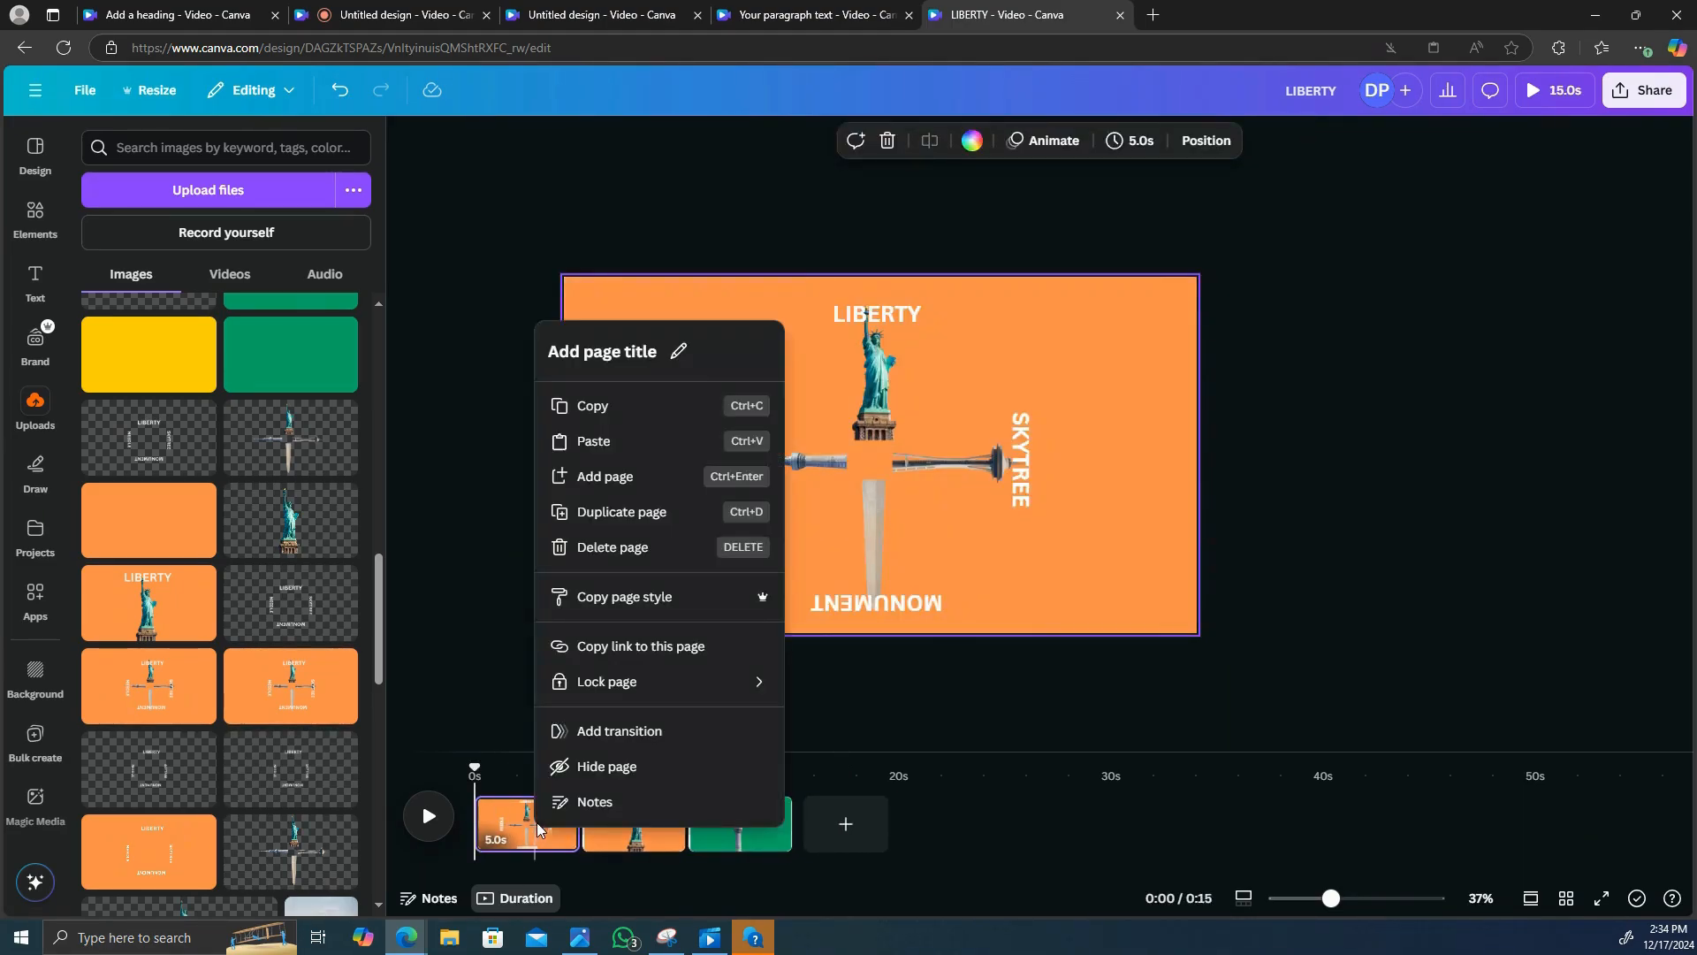
{"action": "left_click", "coordinate": [631, 554]}
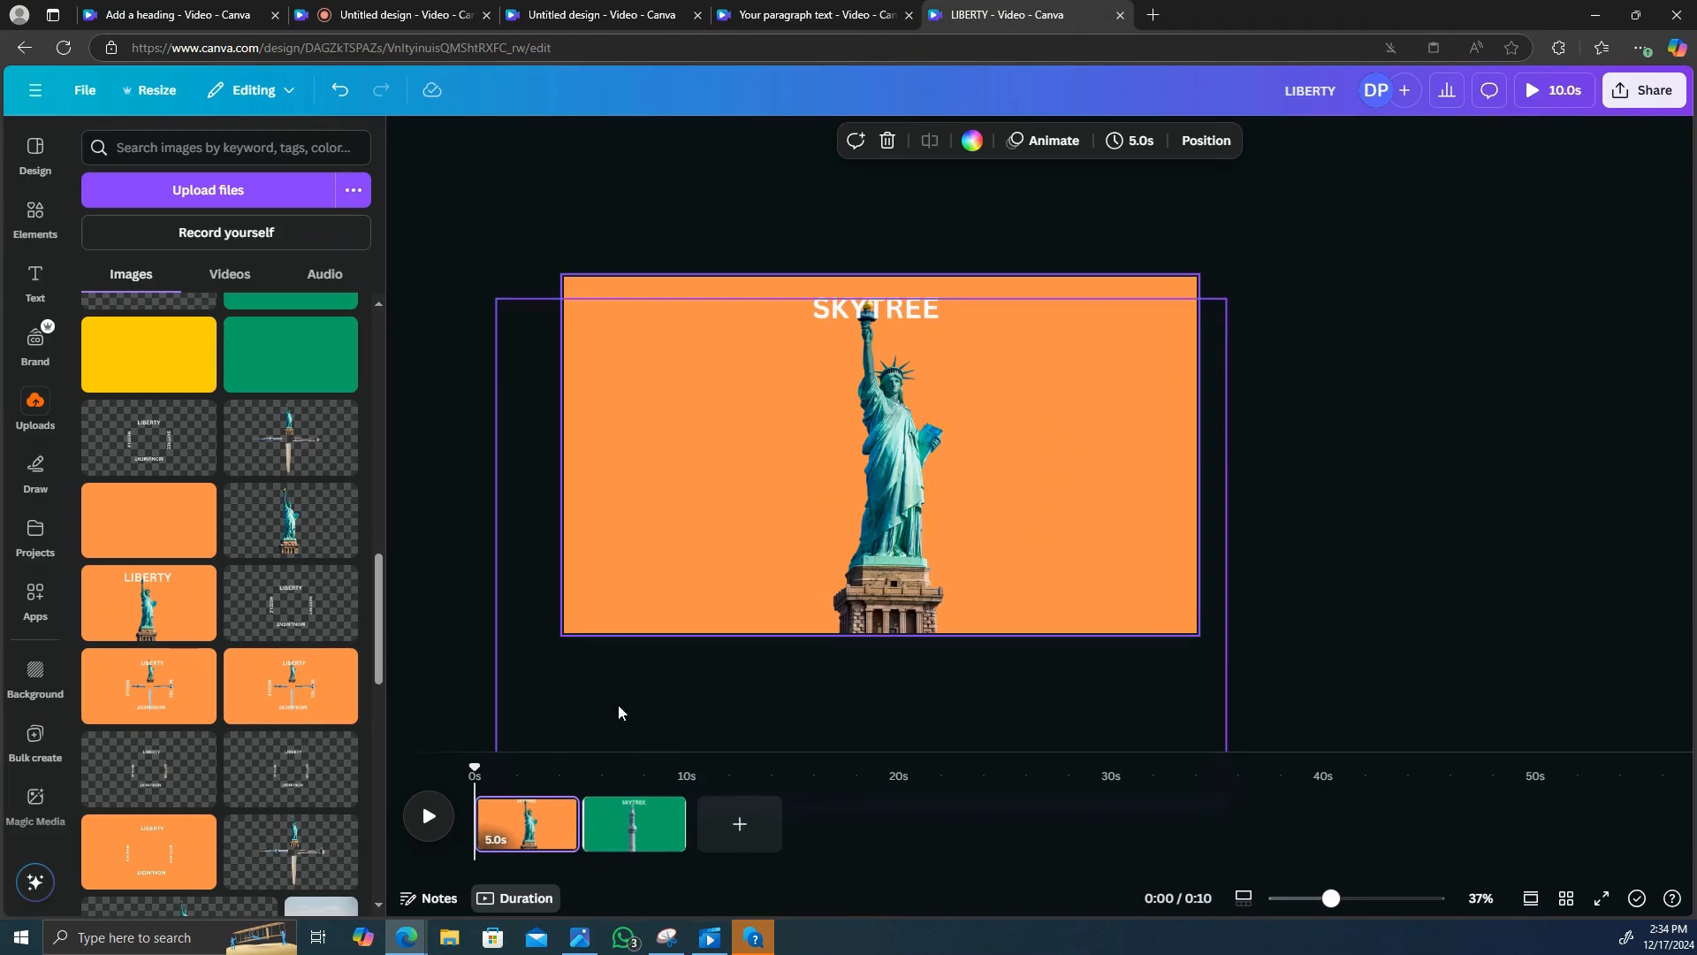
- Duplicate the green SKYTREE page and widen the headings image's crop to the side and downward on the copy to reveal MONUMENT
{"action": "right_click", "coordinate": [623, 837]}
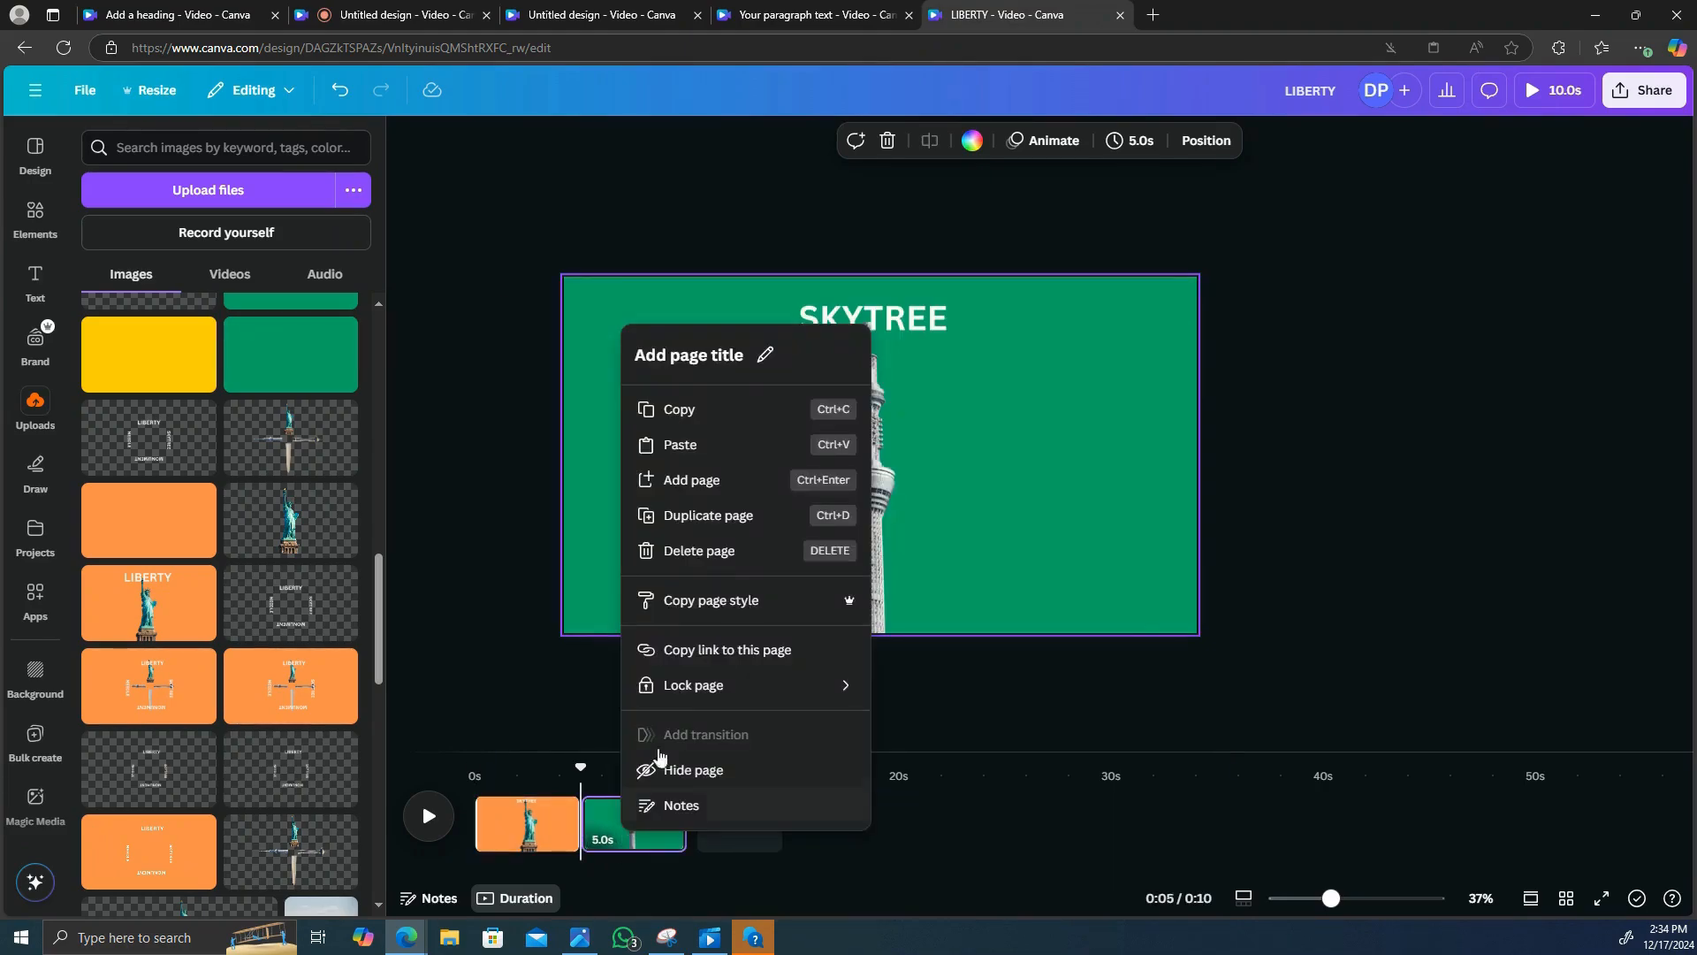
{"action": "left_click", "coordinate": [712, 523]}
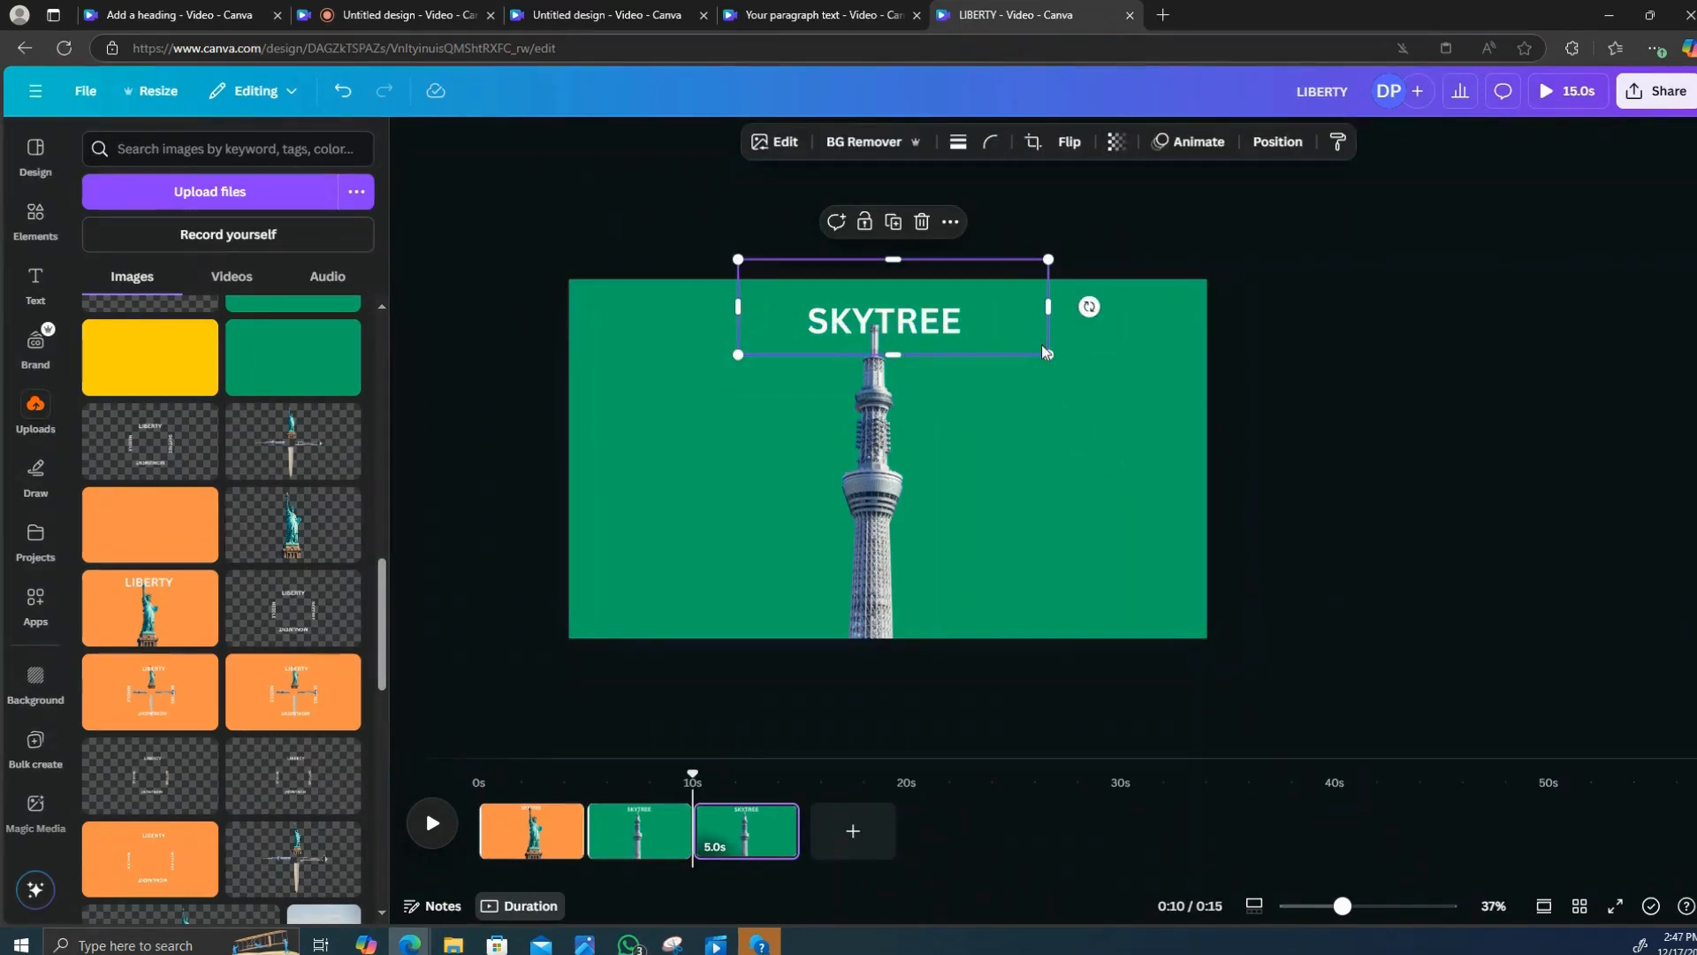
{"action": "left_click_drag", "start_coordinate": [1053, 312], "coordinate": [1124, 310]}
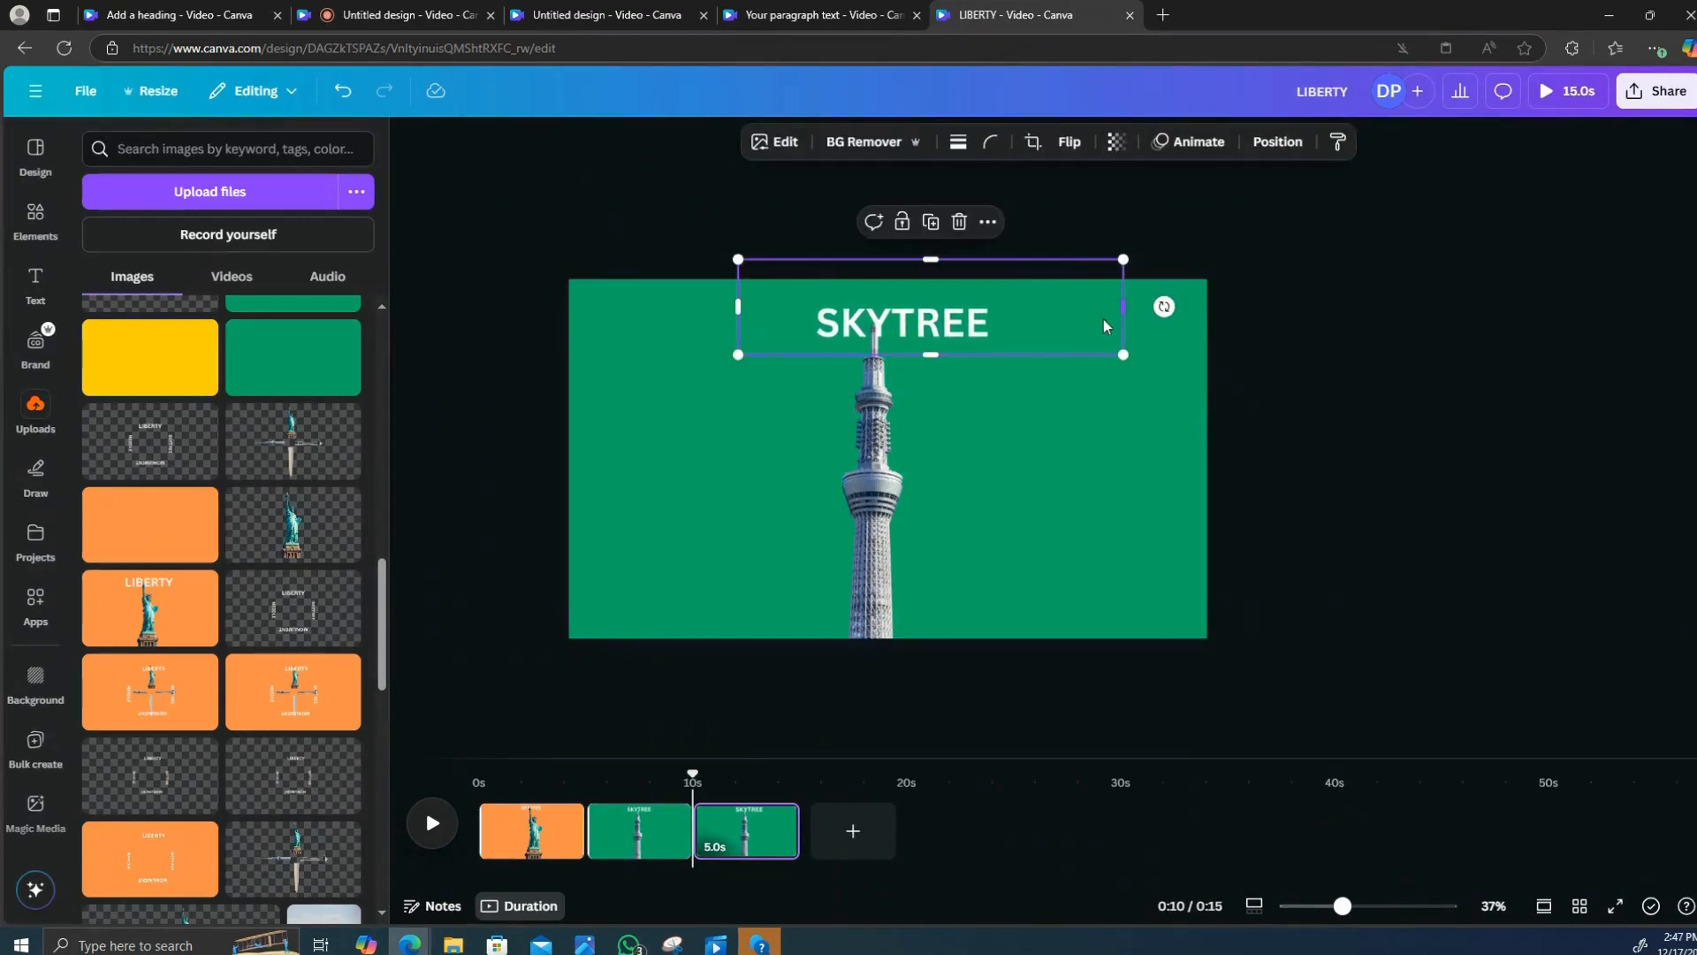
{"action": "left_click_drag", "start_coordinate": [924, 354], "coordinate": [933, 651]}
{"action": "left_click_drag", "start_coordinate": [738, 454], "coordinate": [779, 467]}
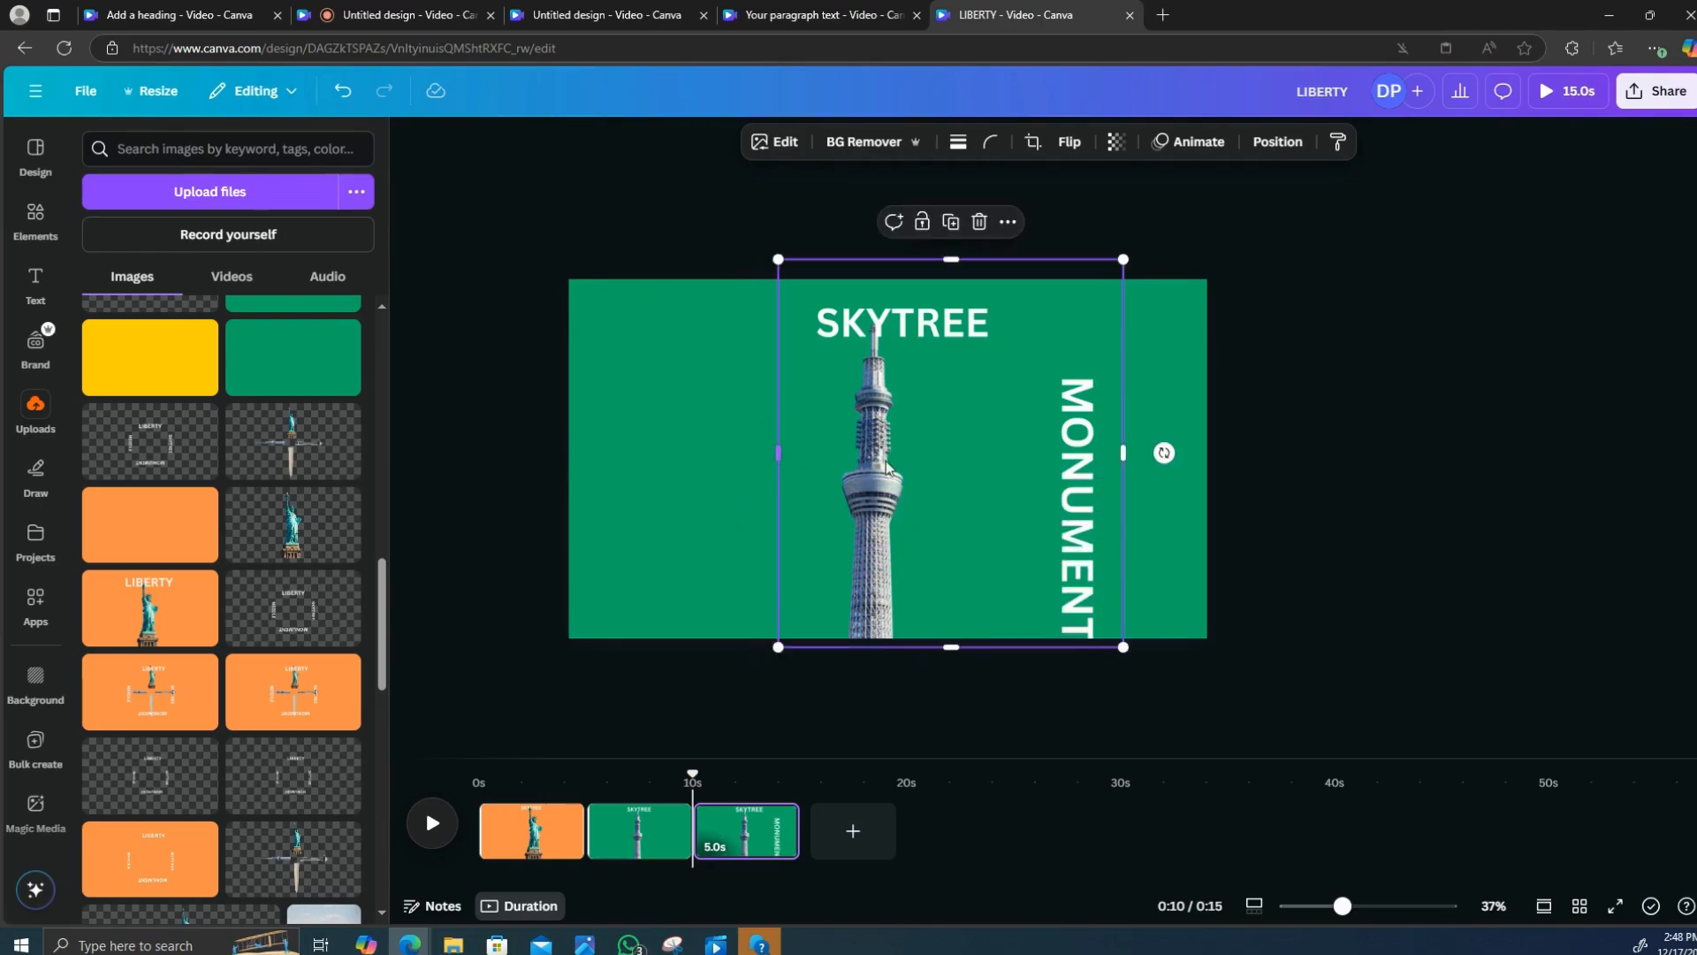
- Rotate the headings image a quarter turn counterclockwise so MONUMENT reads upright, and place it above the tower
{"action": "left_click_drag", "start_coordinate": [1164, 452], "coordinate": [949, 305]}
{"action": "left_click_drag", "start_coordinate": [1017, 387], "coordinate": [912, 374]}
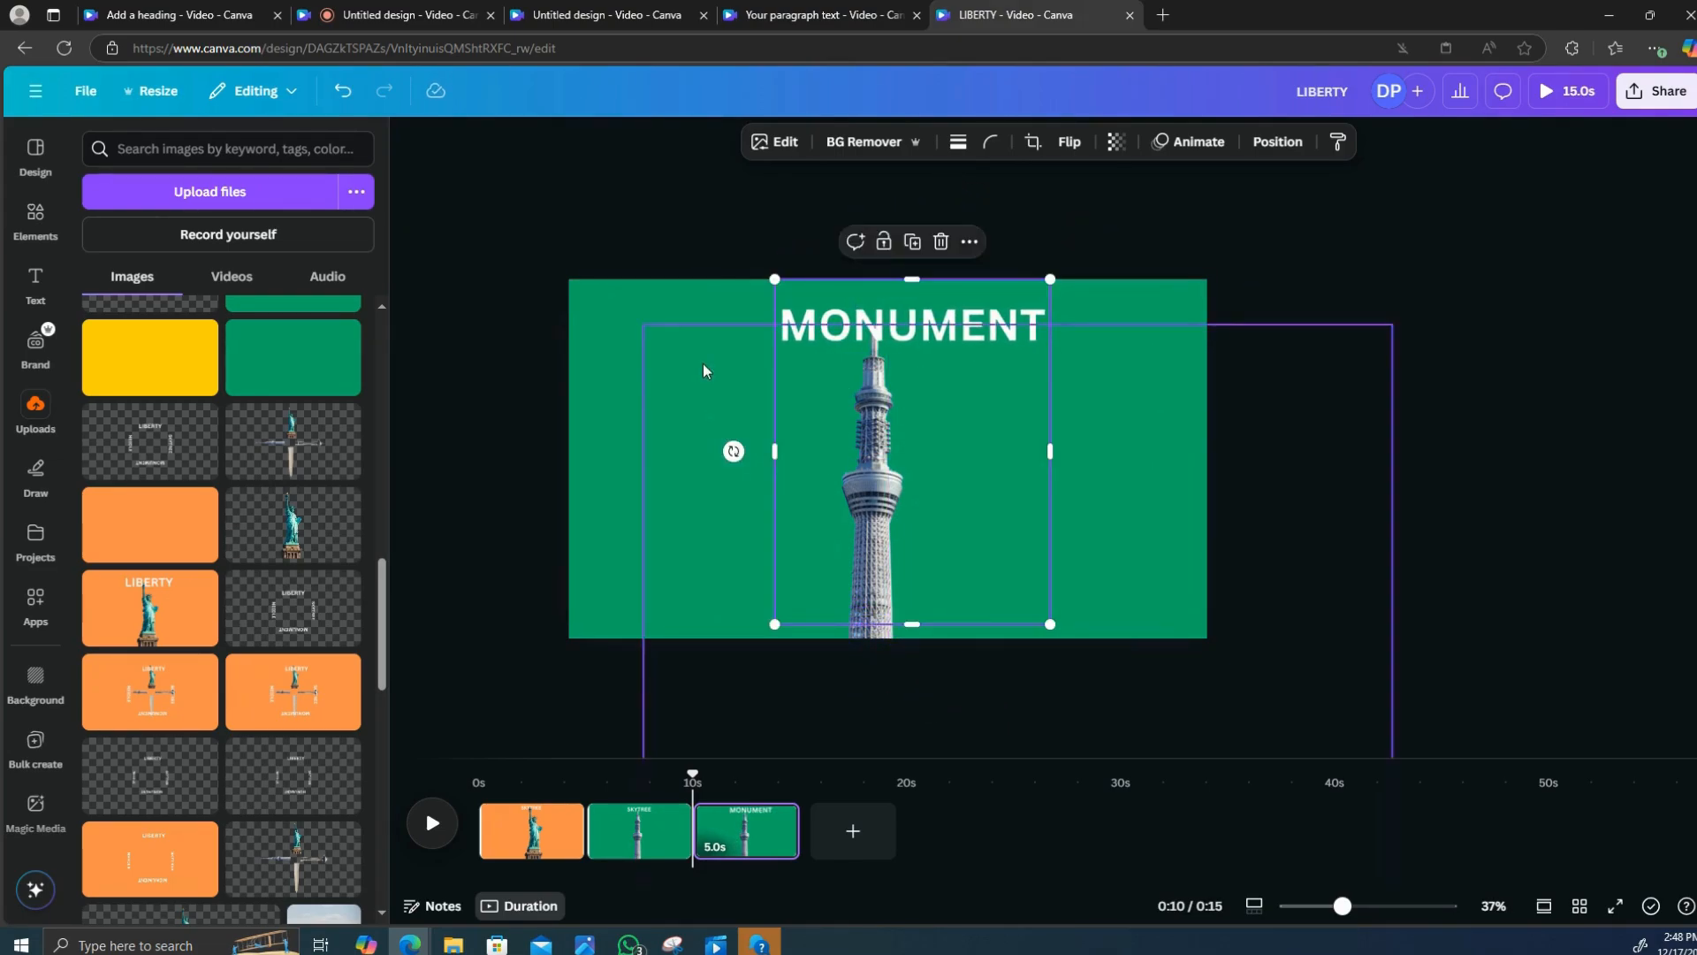
- Remove the green background from the MONUMENT page and set the uploaded pink image as its background
{"action": "left_click", "coordinate": [621, 311]}
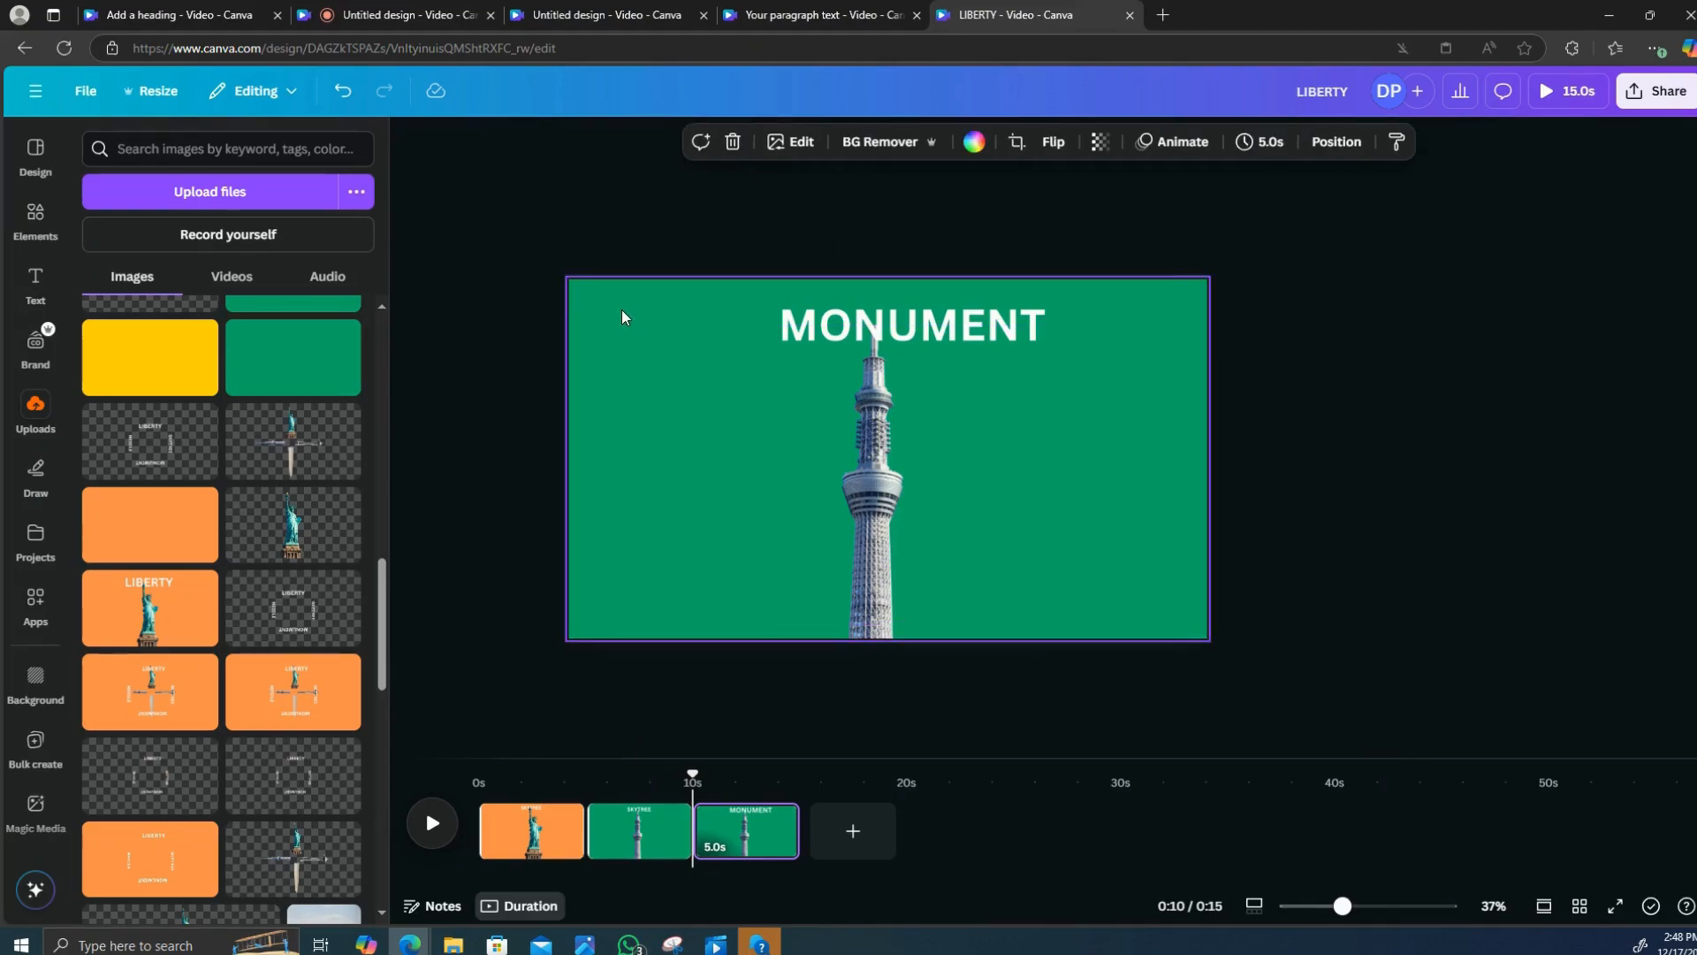
{"action": "left_click", "coordinate": [731, 144]}
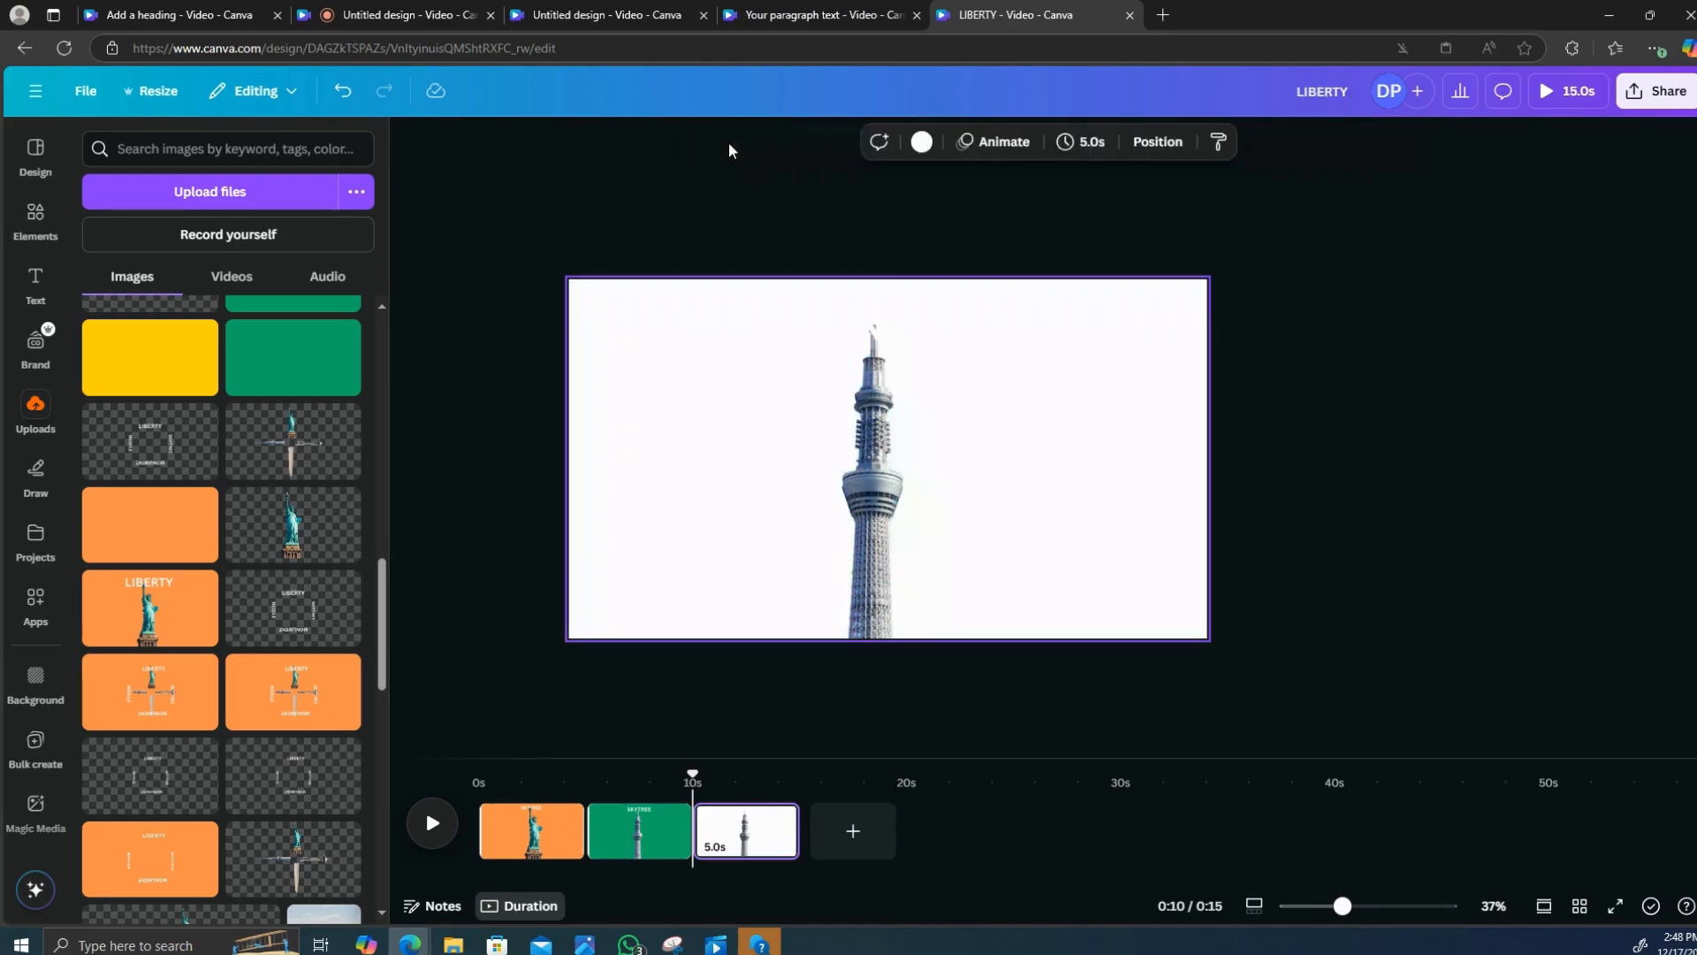
{"action": "scroll", "coordinate": [292, 530], "scroll_direction": "up", "scroll_amount": 5}
{"action": "left_click", "coordinate": [291, 382]}
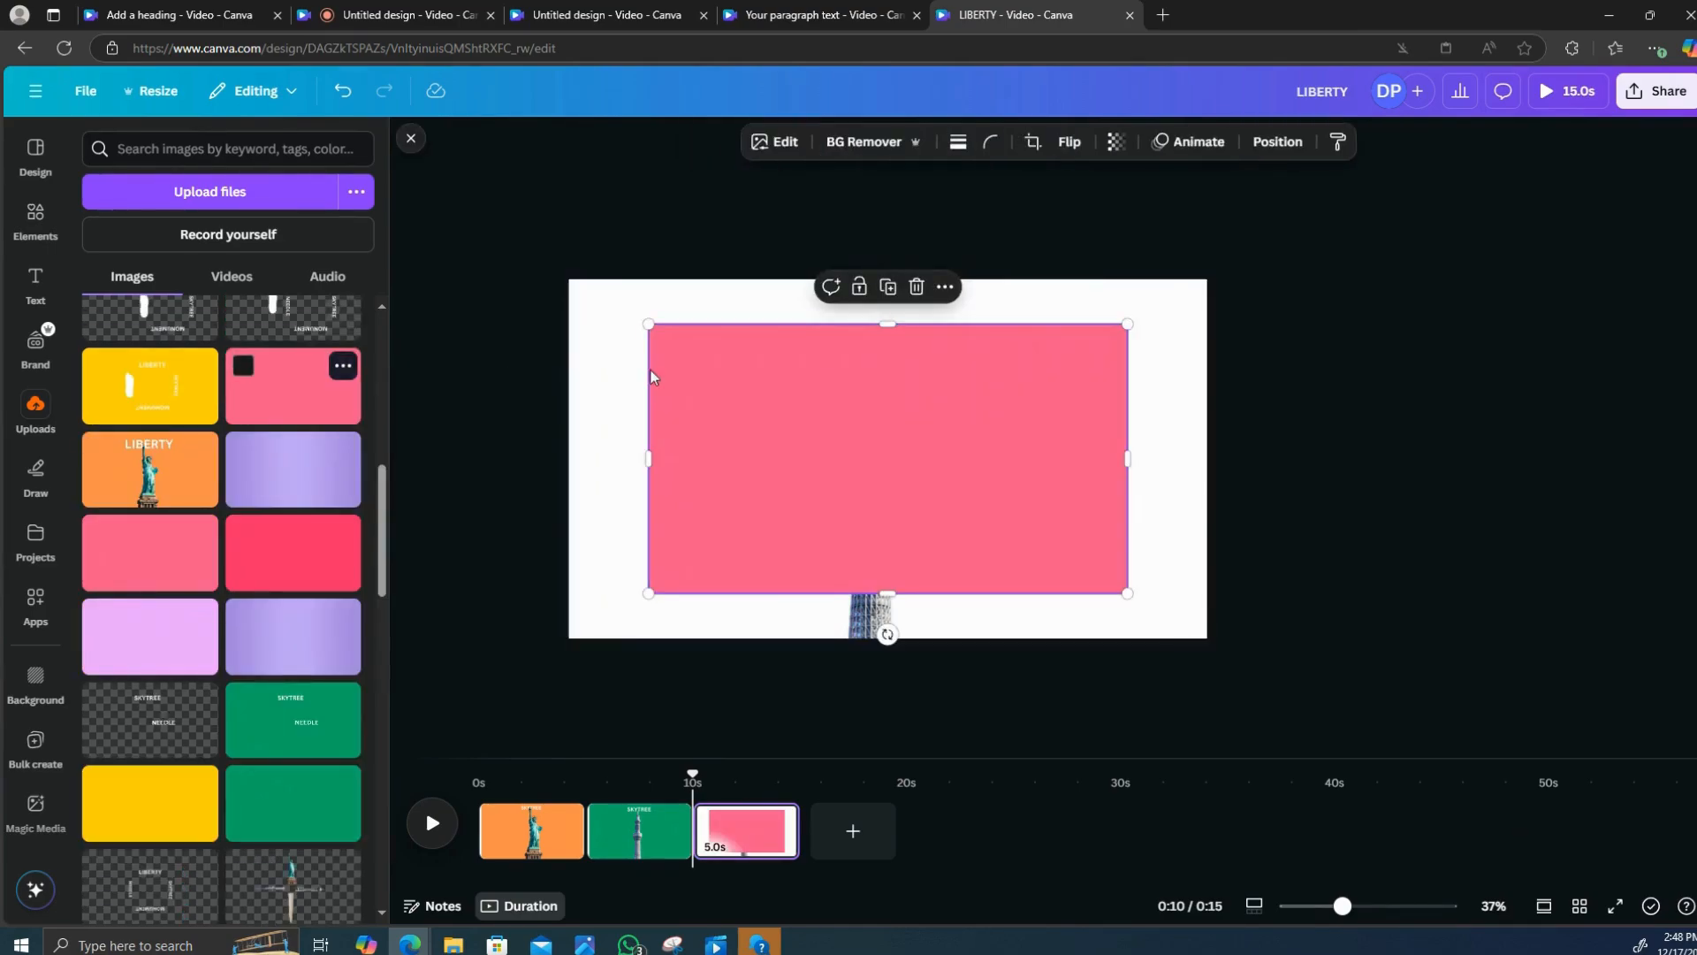
{"action": "right_click", "coordinate": [977, 394]}
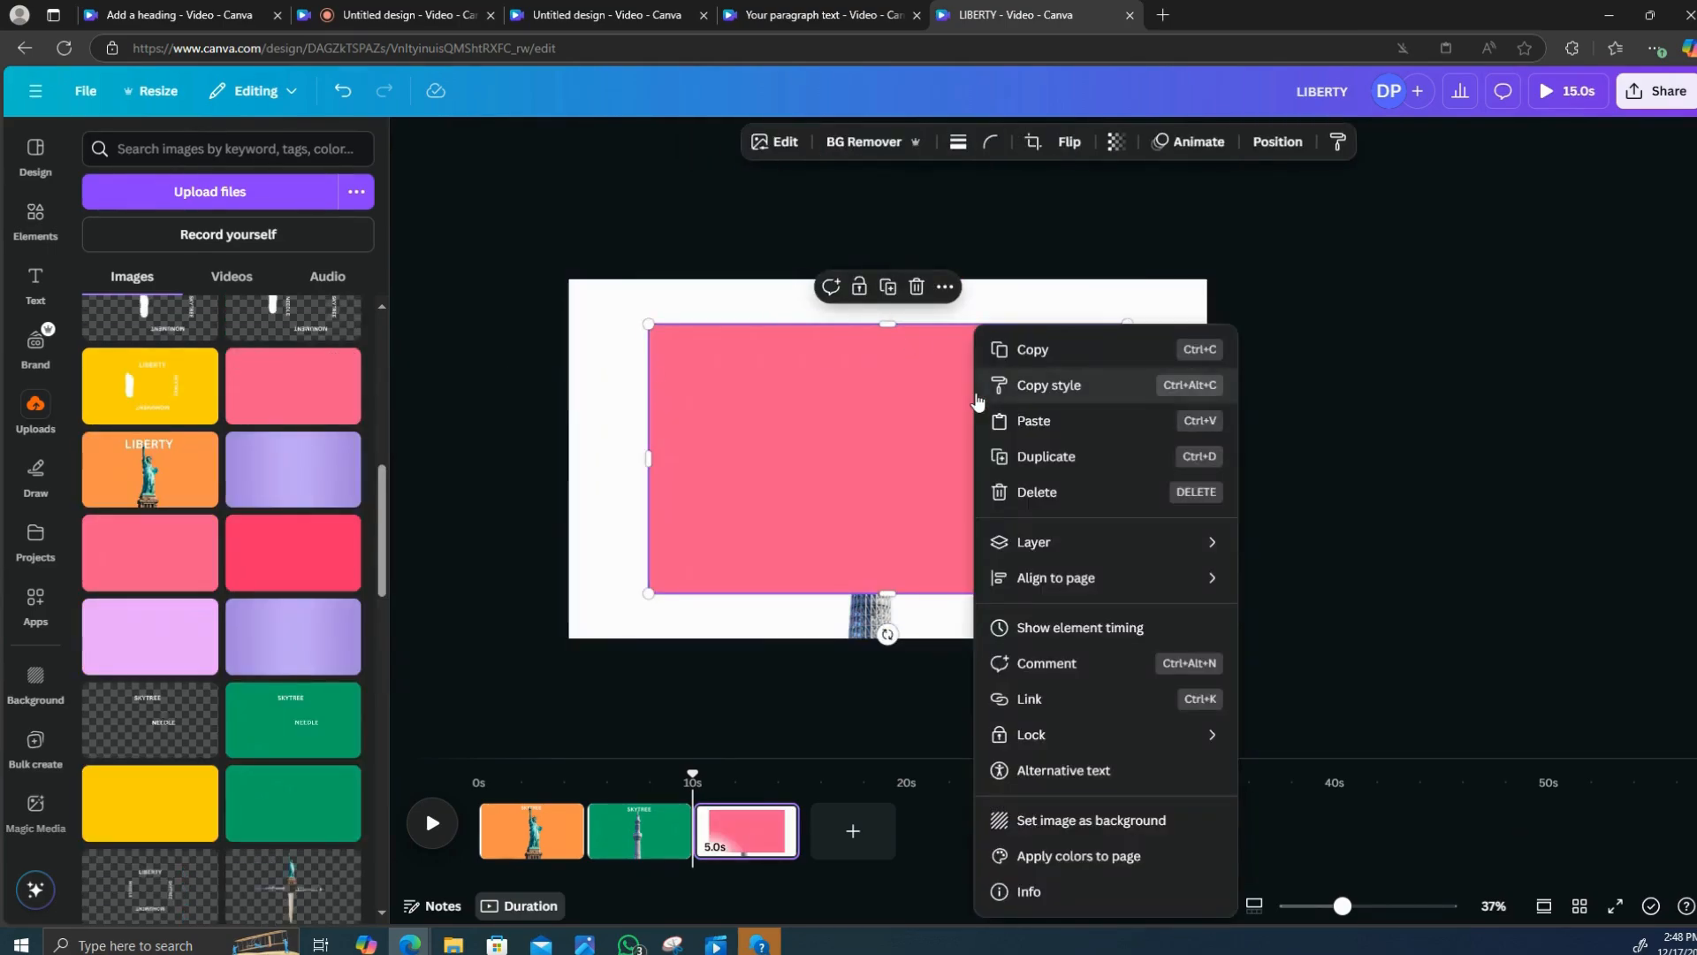
{"action": "left_click", "coordinate": [1126, 821]}
{"action": "left_click", "coordinate": [886, 491]}
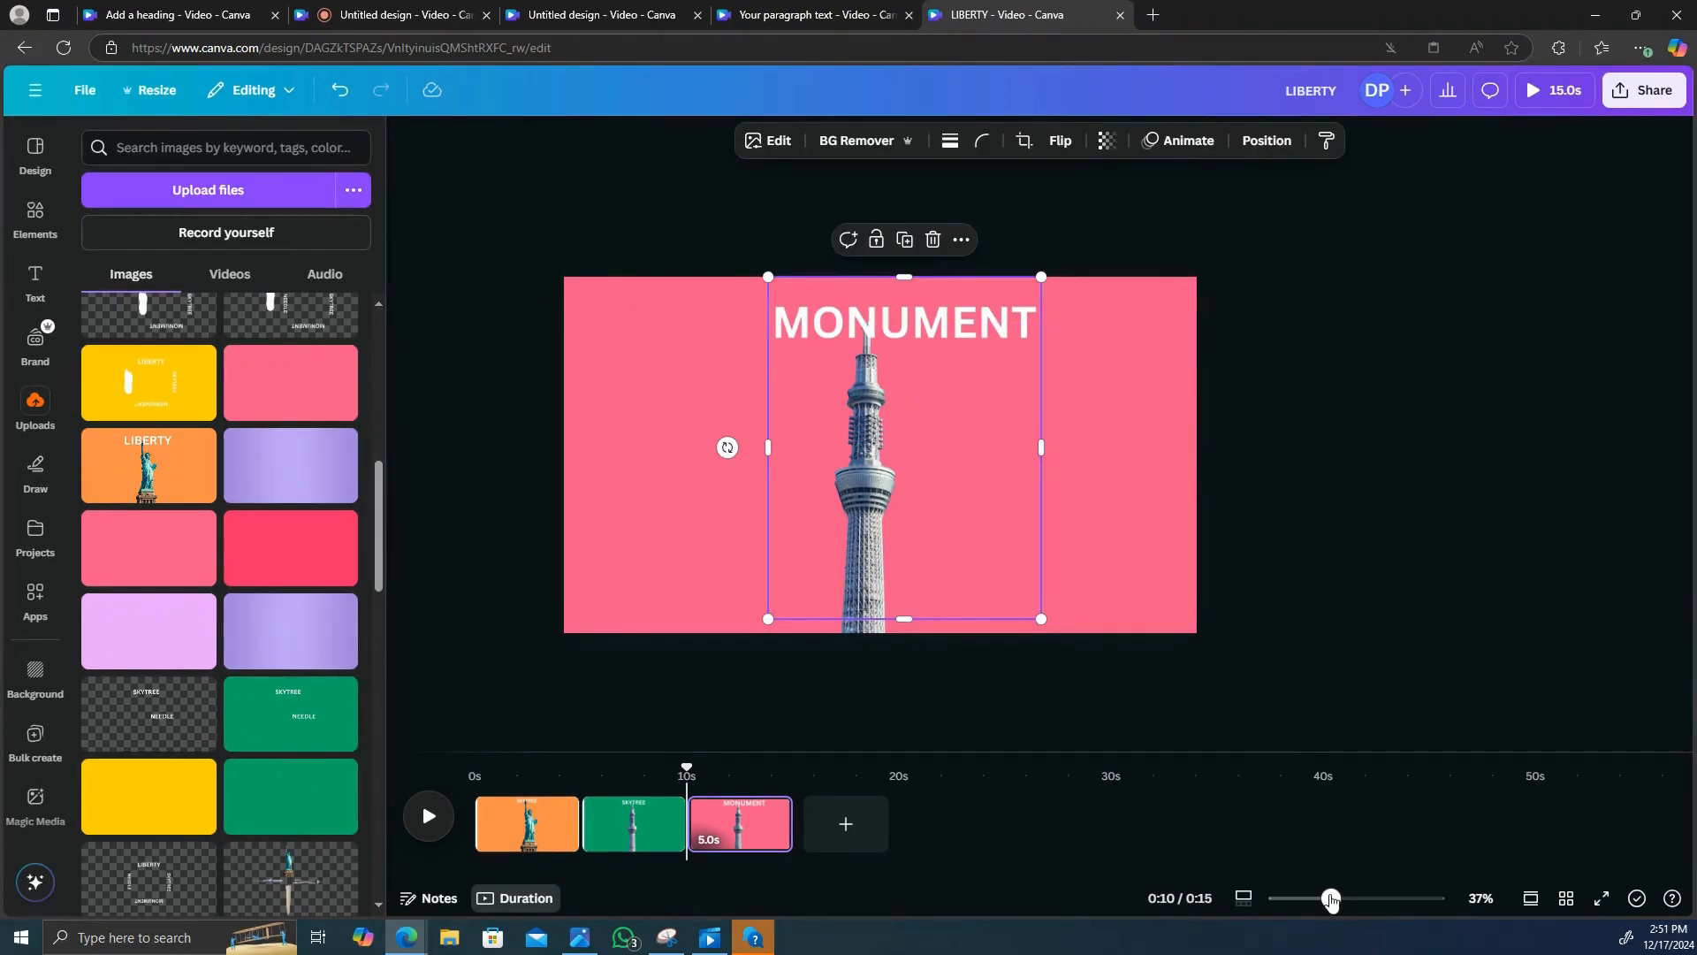
- Select the landmark image and rotate it a quarter turn clockwise so the obelisk stands upright, positioned beneath the MONUMENT heading
{"action": "left_click_drag", "start_coordinate": [1331, 900], "coordinate": [1308, 899]}
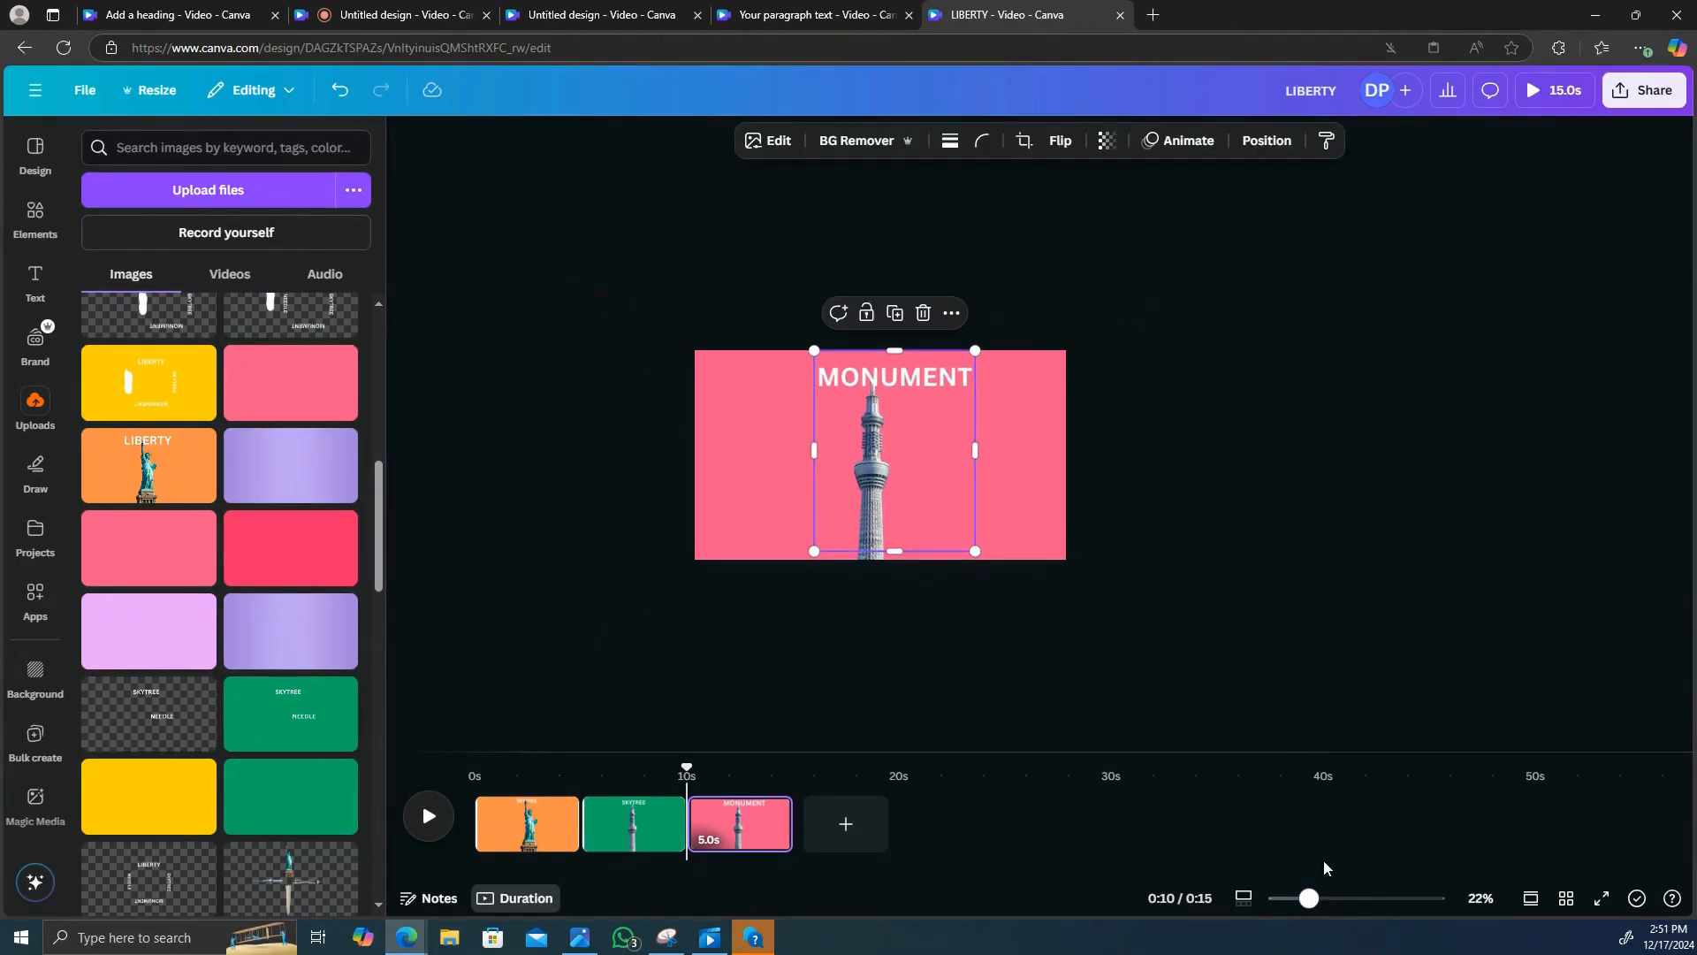
{"action": "right_click", "coordinate": [994, 463]}
{"action": "mouse_move", "coordinate": [1064, 548]}
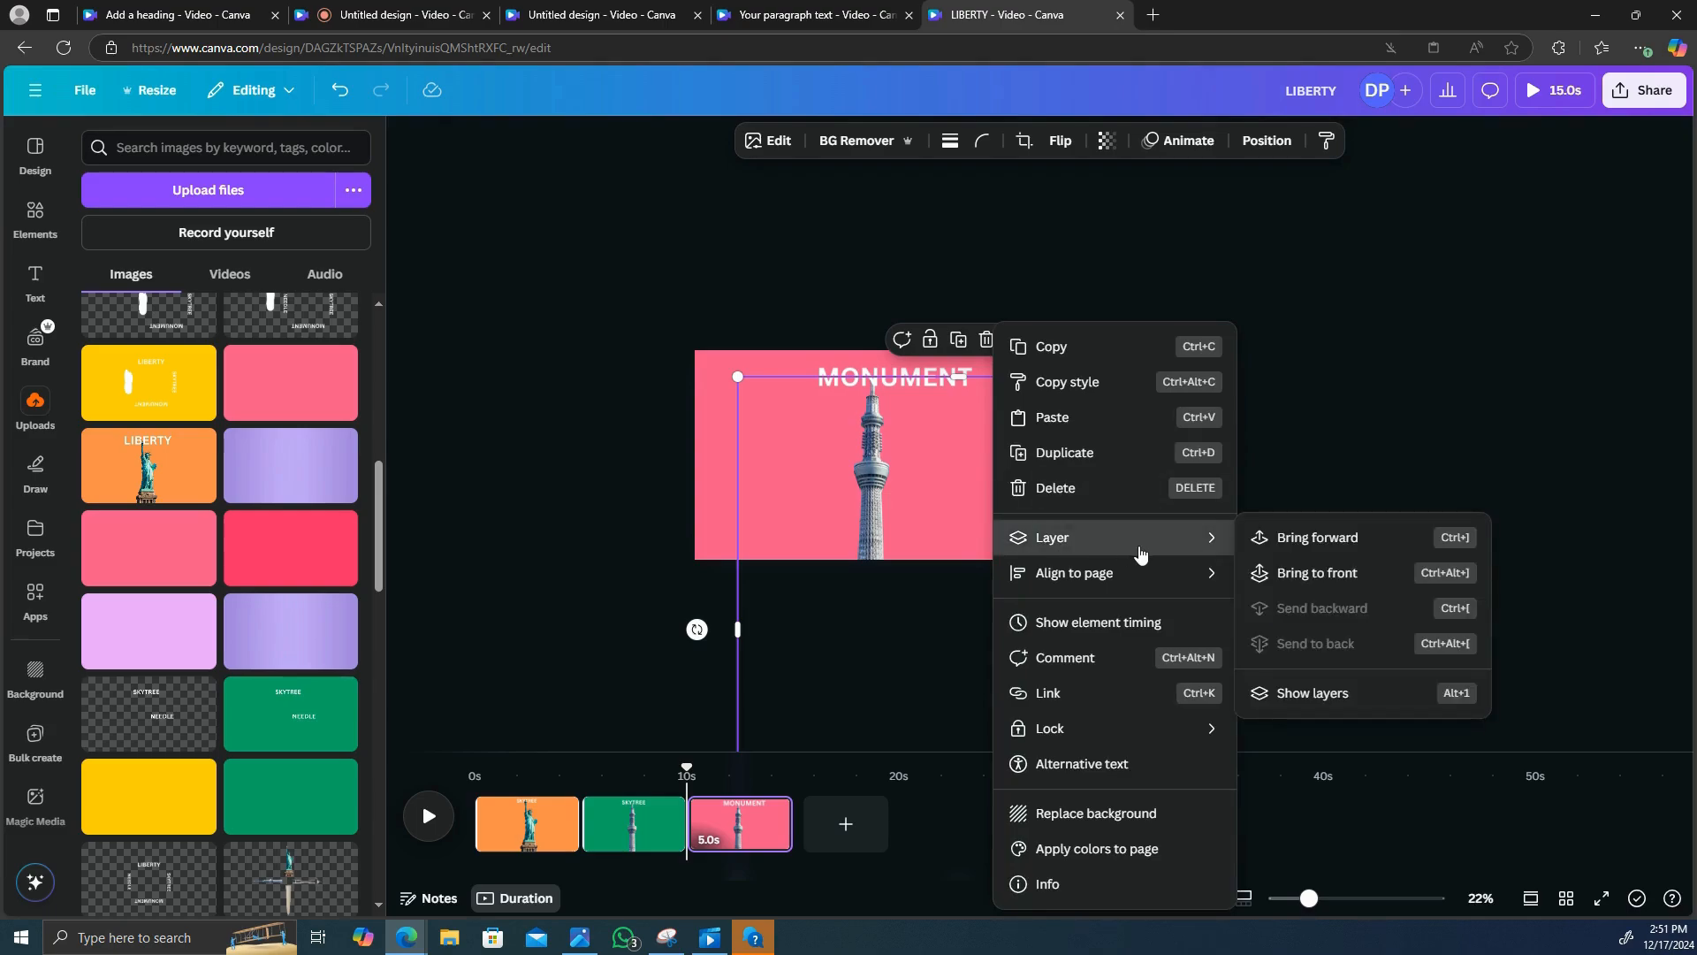
{"action": "left_click", "coordinate": [1311, 694]}
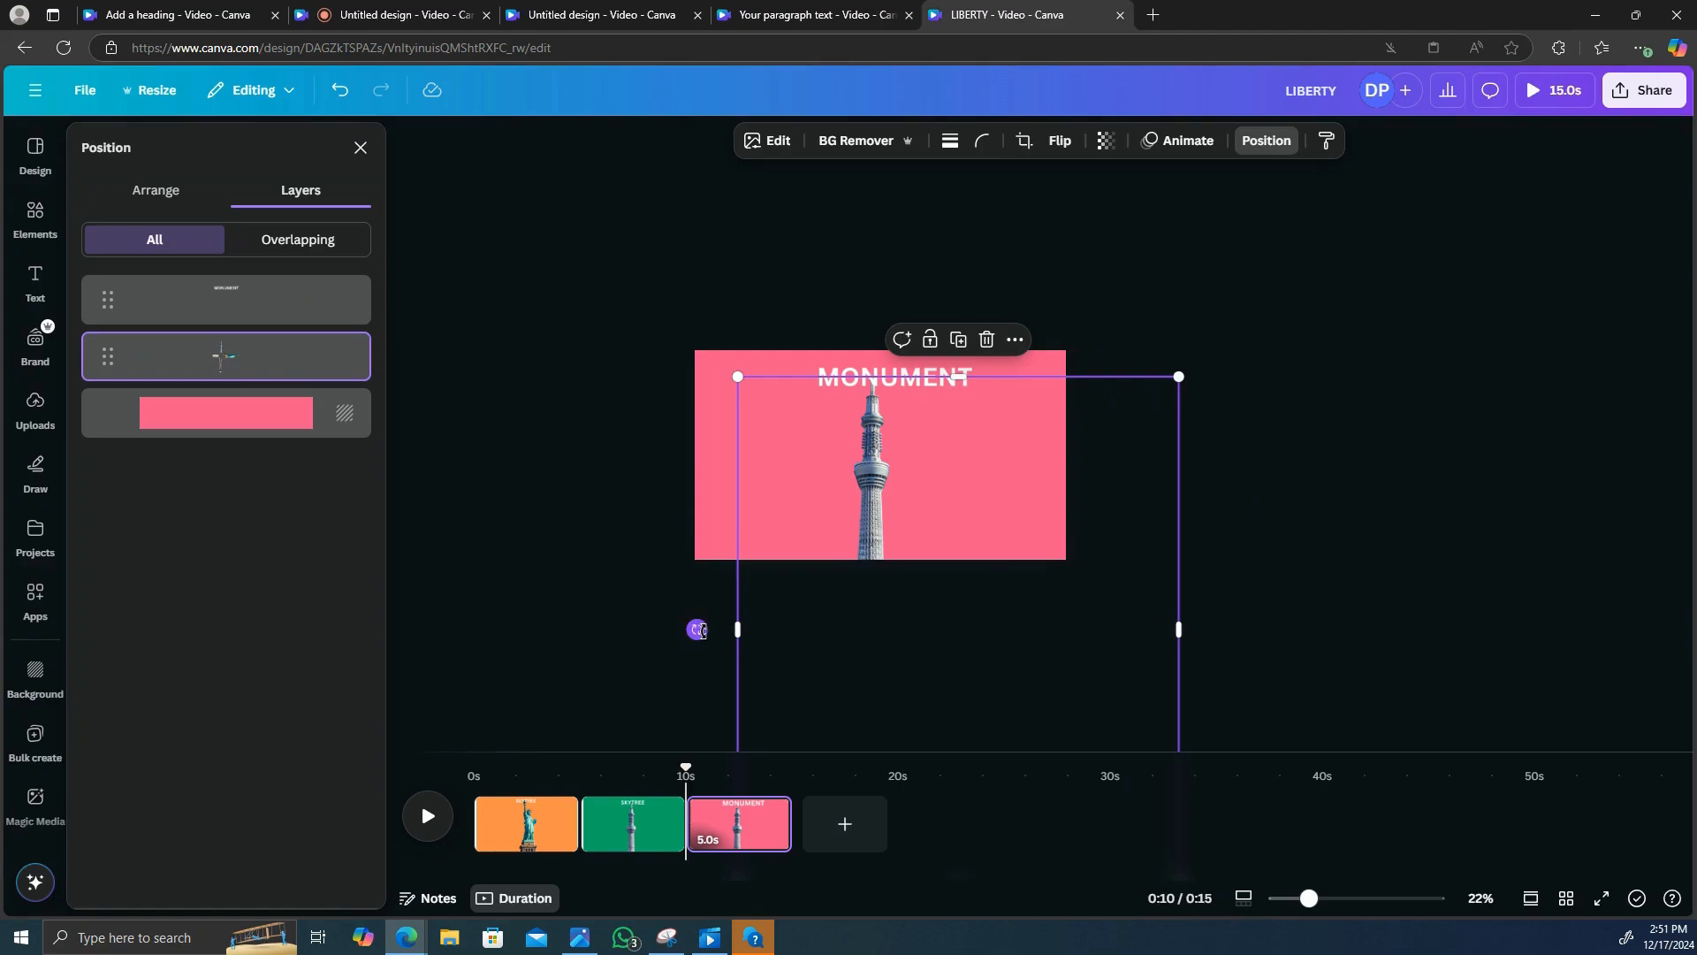
{"action": "left_click_drag", "start_coordinate": [697, 629], "coordinate": [954, 383]}
{"action": "left_click_drag", "start_coordinate": [956, 385], "coordinate": [971, 289]}
{"action": "left_click_drag", "start_coordinate": [1141, 470], "coordinate": [1073, 532]}
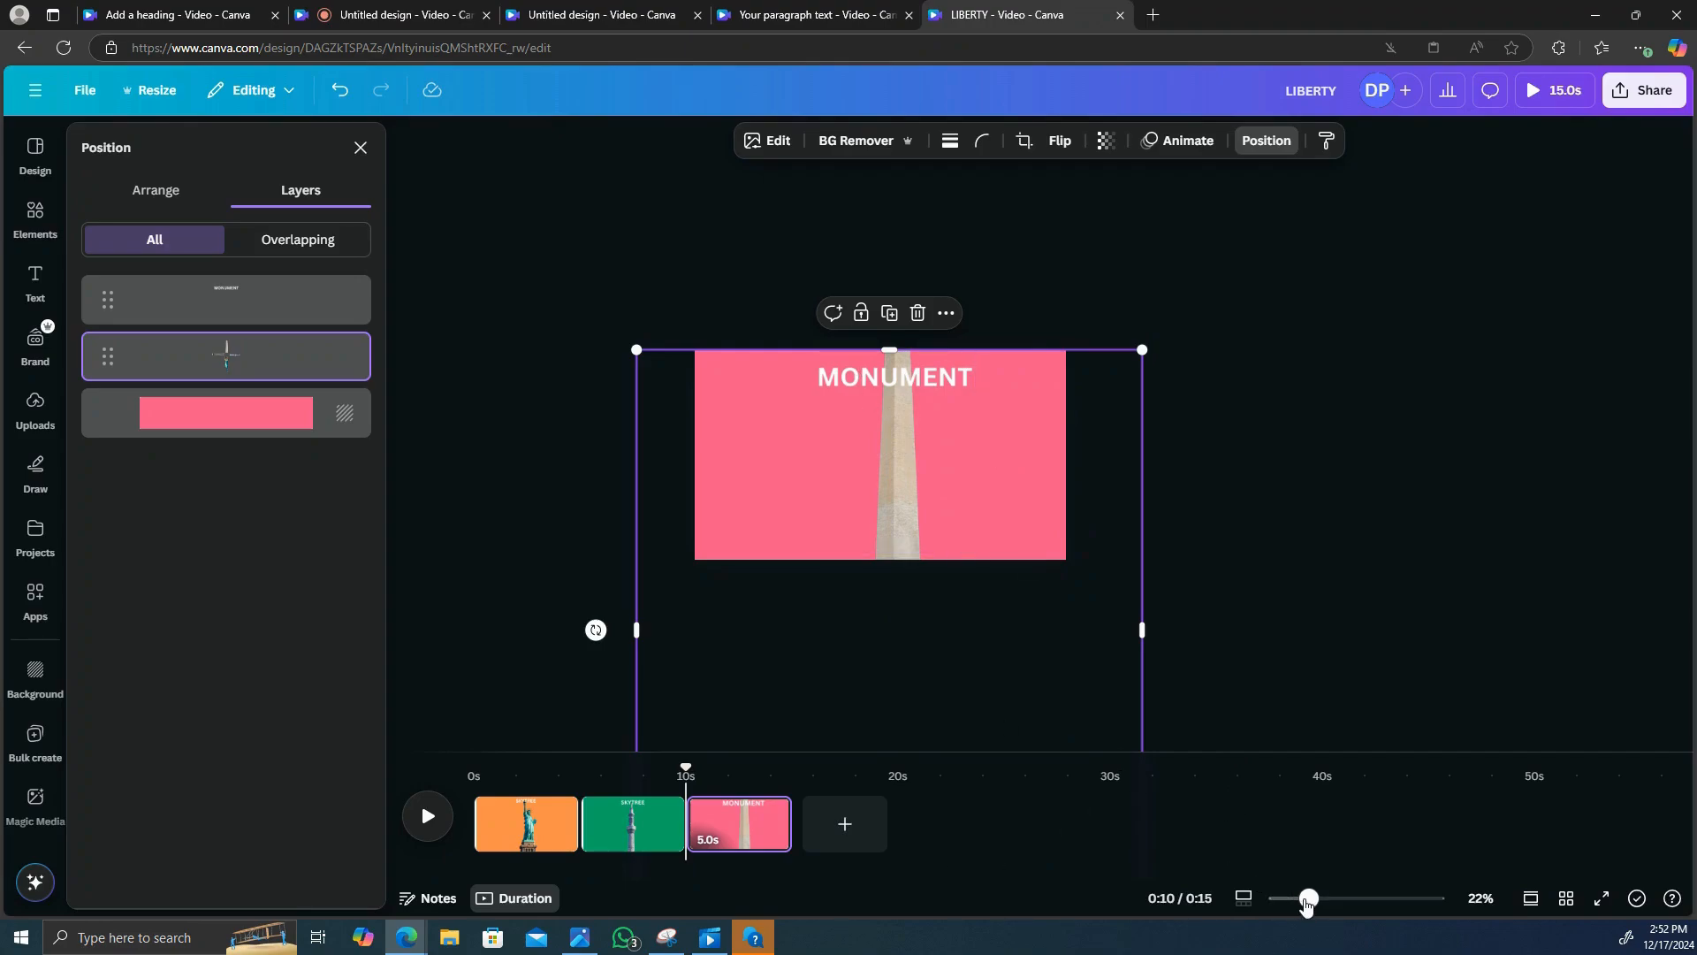
{"action": "left_click_drag", "start_coordinate": [1307, 898], "coordinate": [1326, 898]}
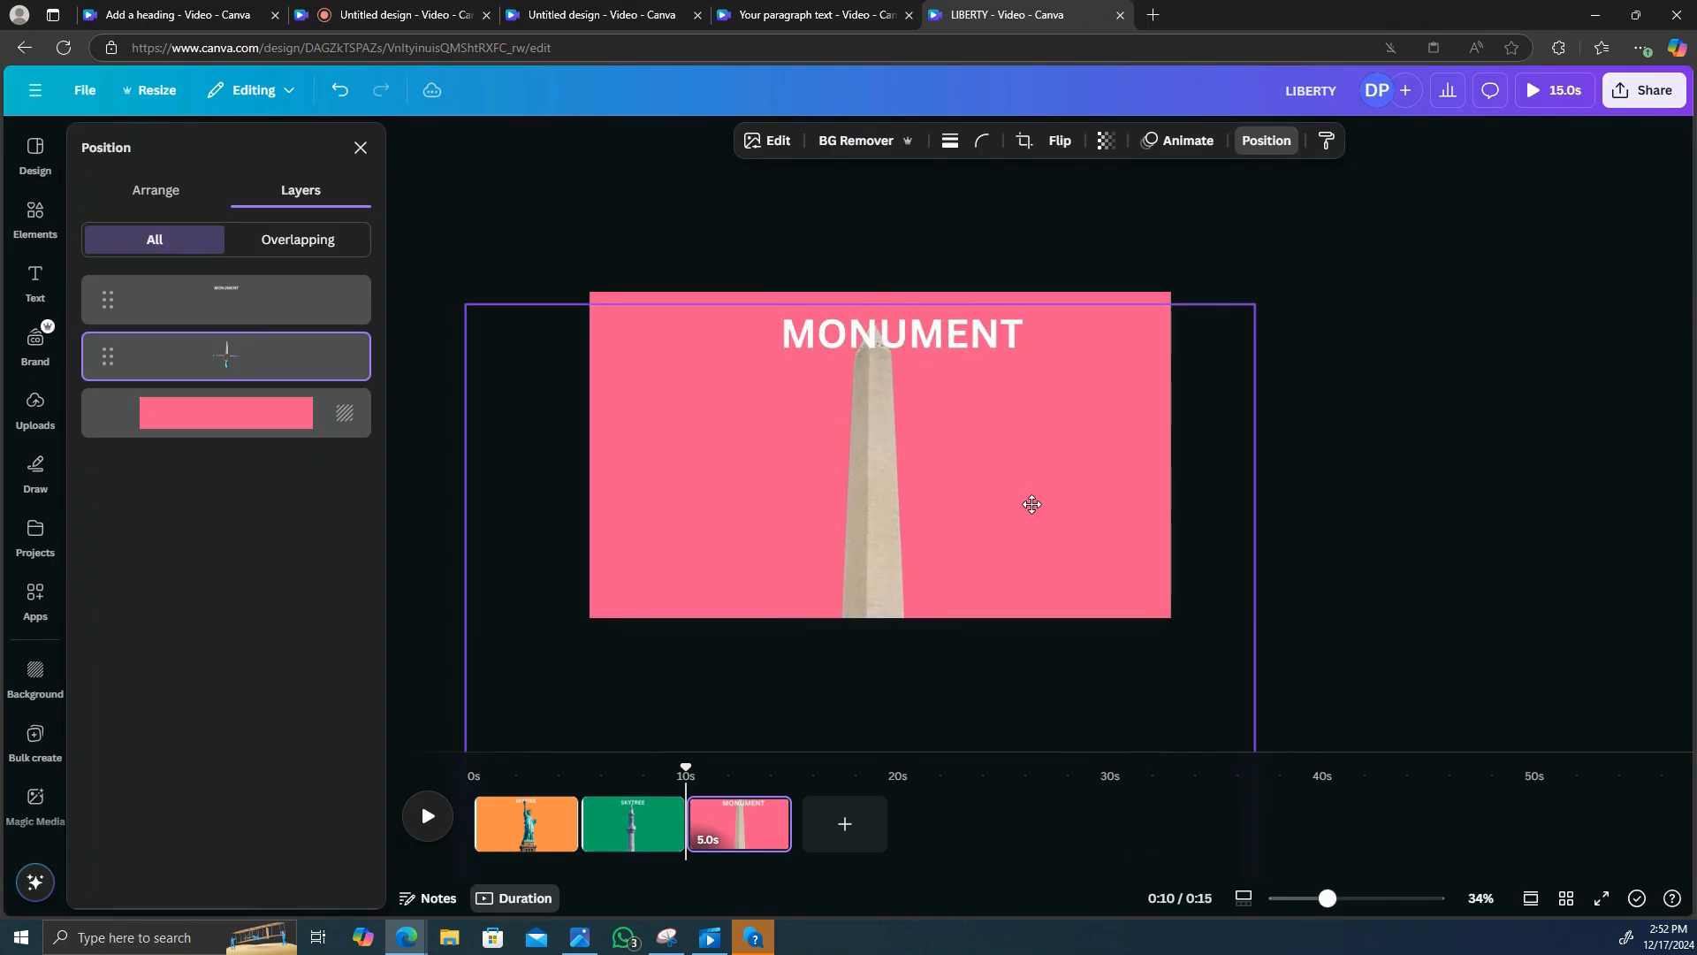
- Duplicate the pink MONUMENT page and widen the headings image's crop sideways on the copy to reveal NEEDLE
{"action": "right_click", "coordinate": [749, 813]}
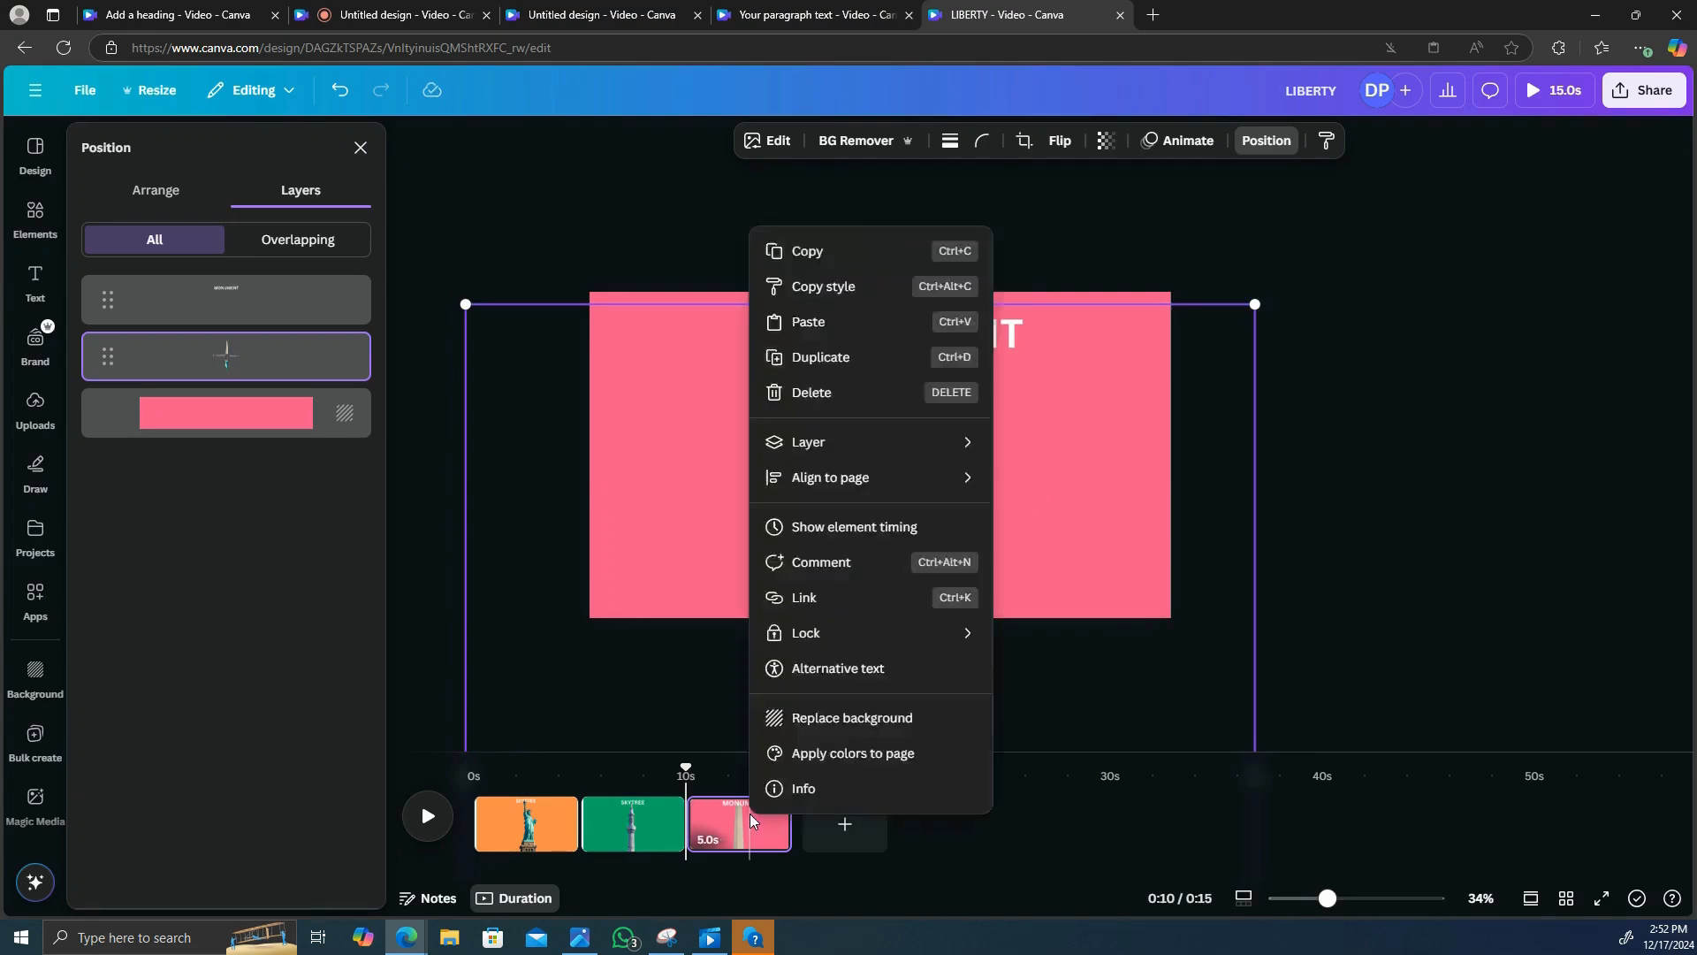
{"action": "right_click", "coordinate": [750, 817]}
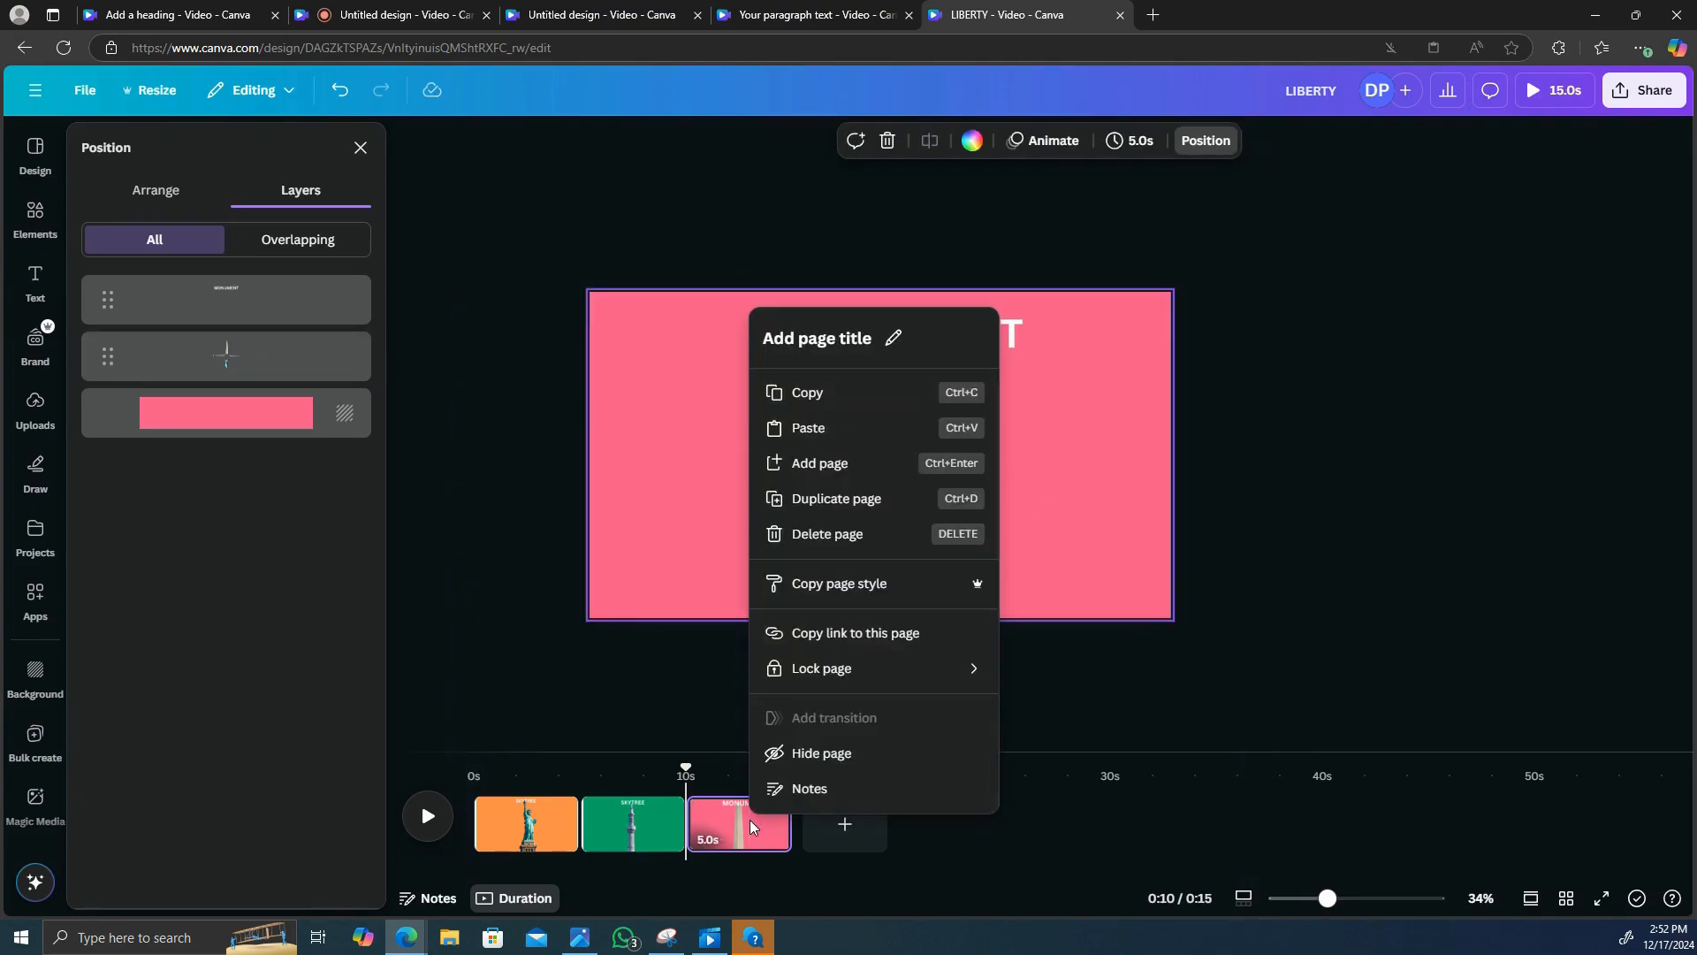
{"action": "left_click", "coordinate": [836, 495]}
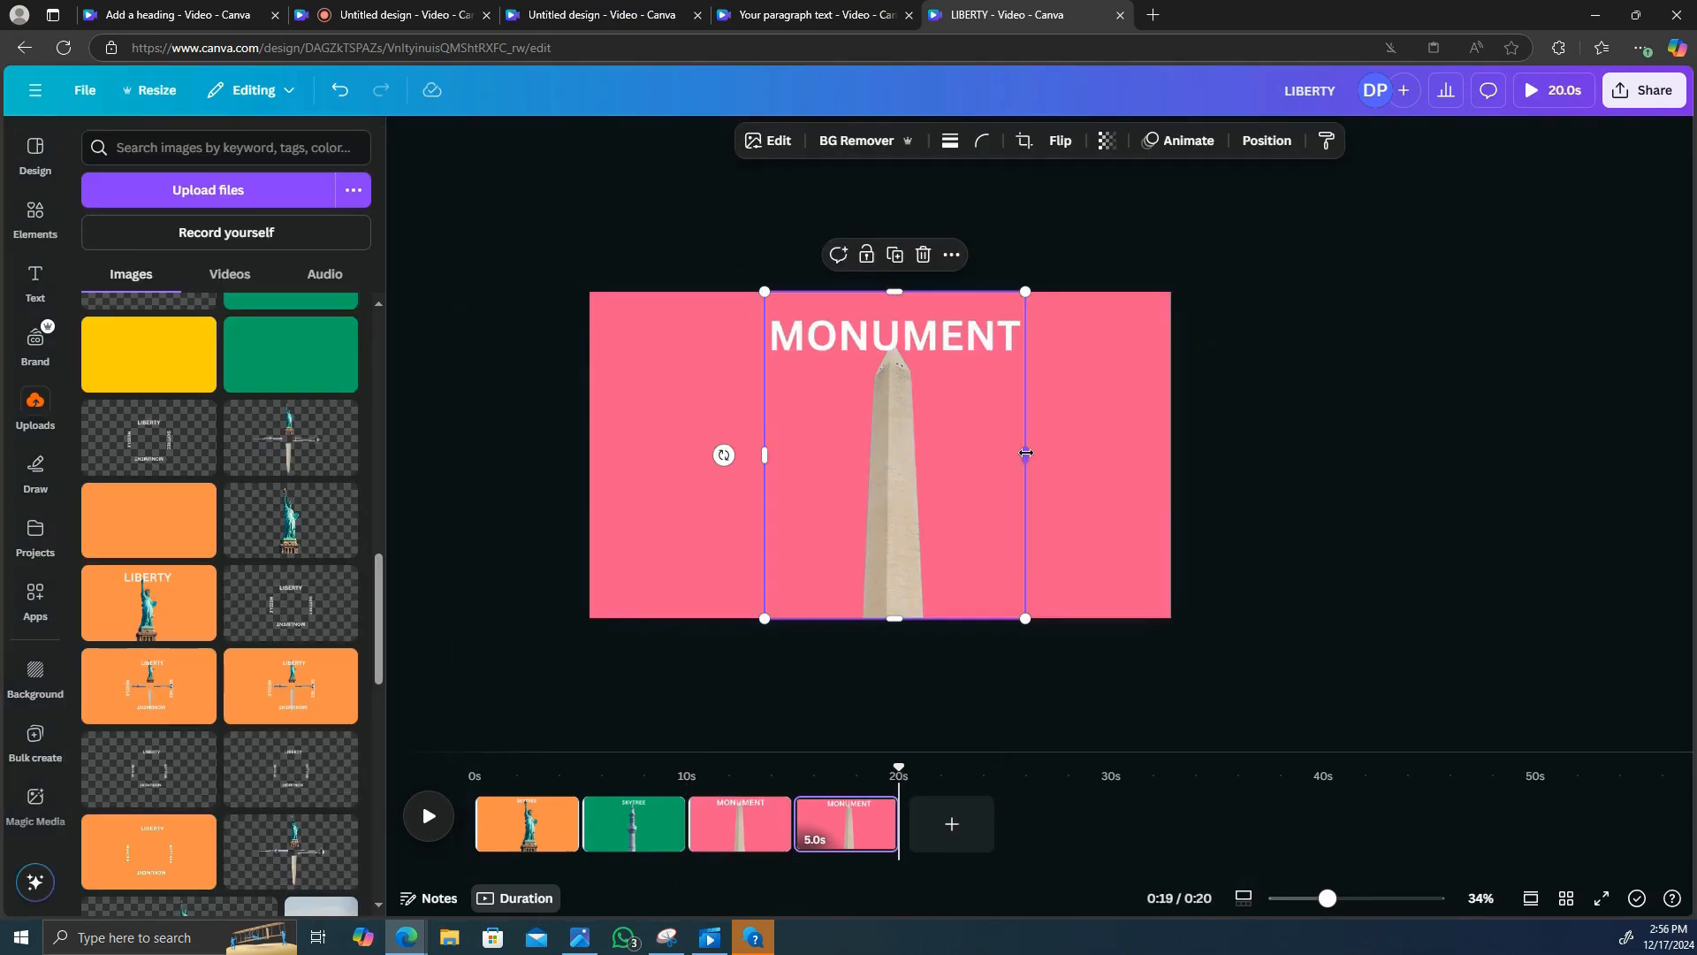
{"action": "left_click_drag", "start_coordinate": [1023, 454], "coordinate": [1098, 457]}
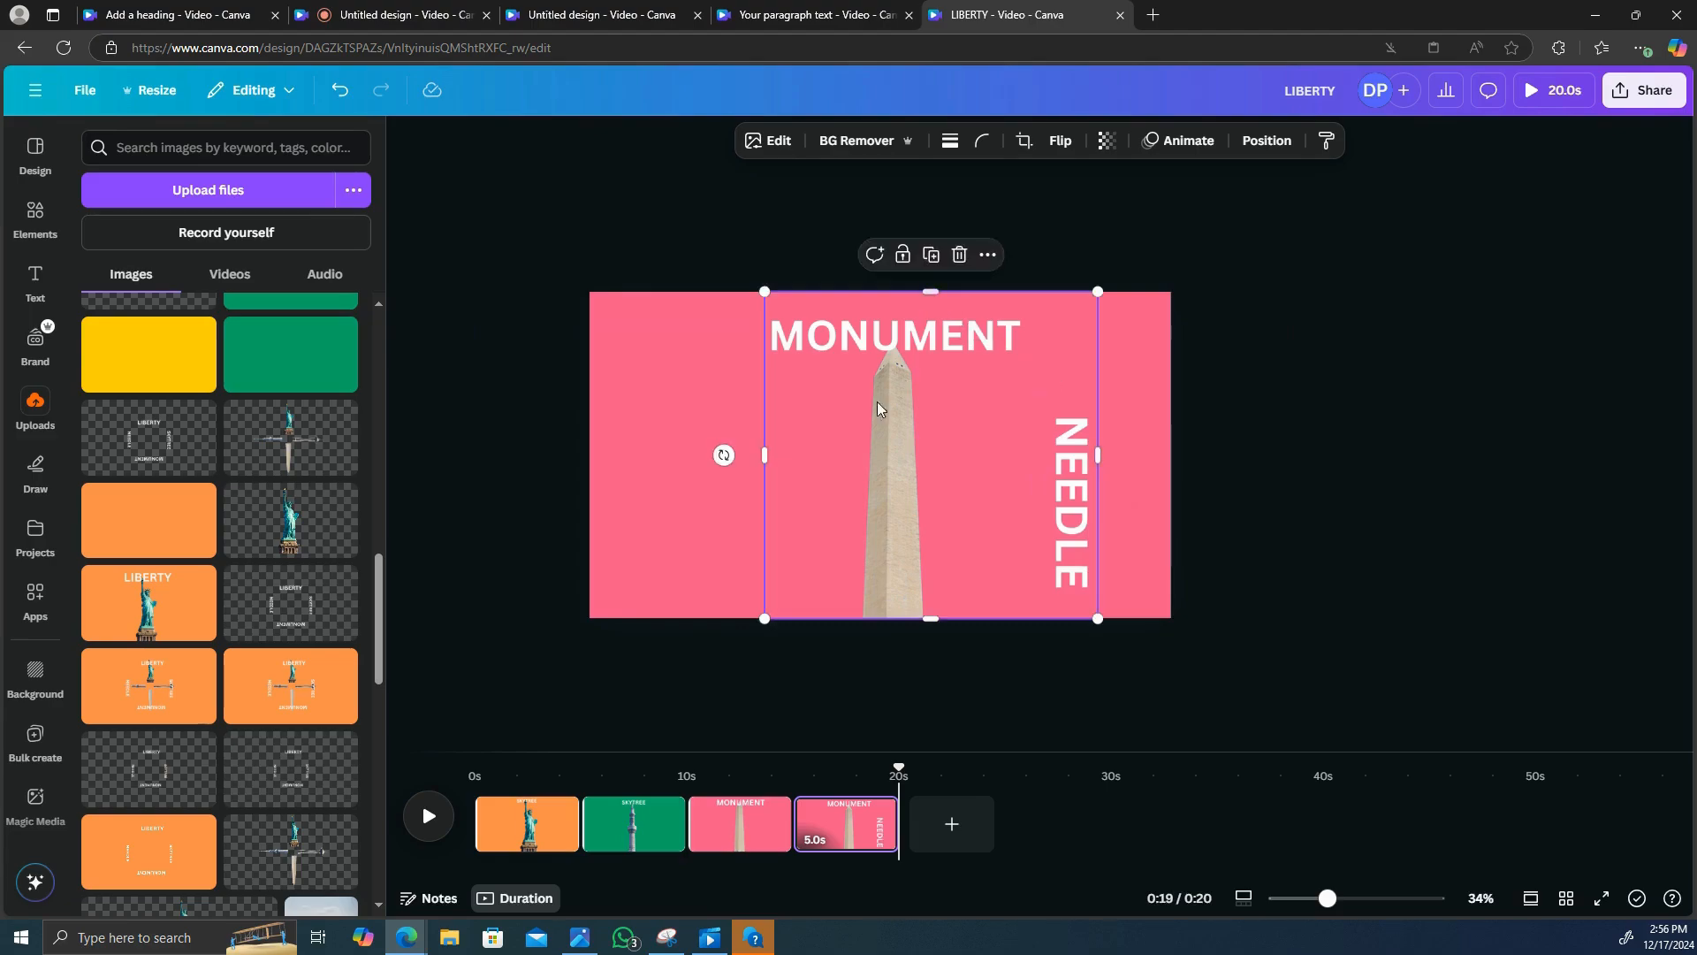
- Rotate the headings image a quarter turn counterclockwise so NEEDLE reads upright above the obelisk, and crop MONUMENT out of it
{"action": "left_click_drag", "start_coordinate": [724, 454], "coordinate": [930, 566]}
{"action": "left_click_drag", "start_coordinate": [1003, 507], "coordinate": [952, 514]}
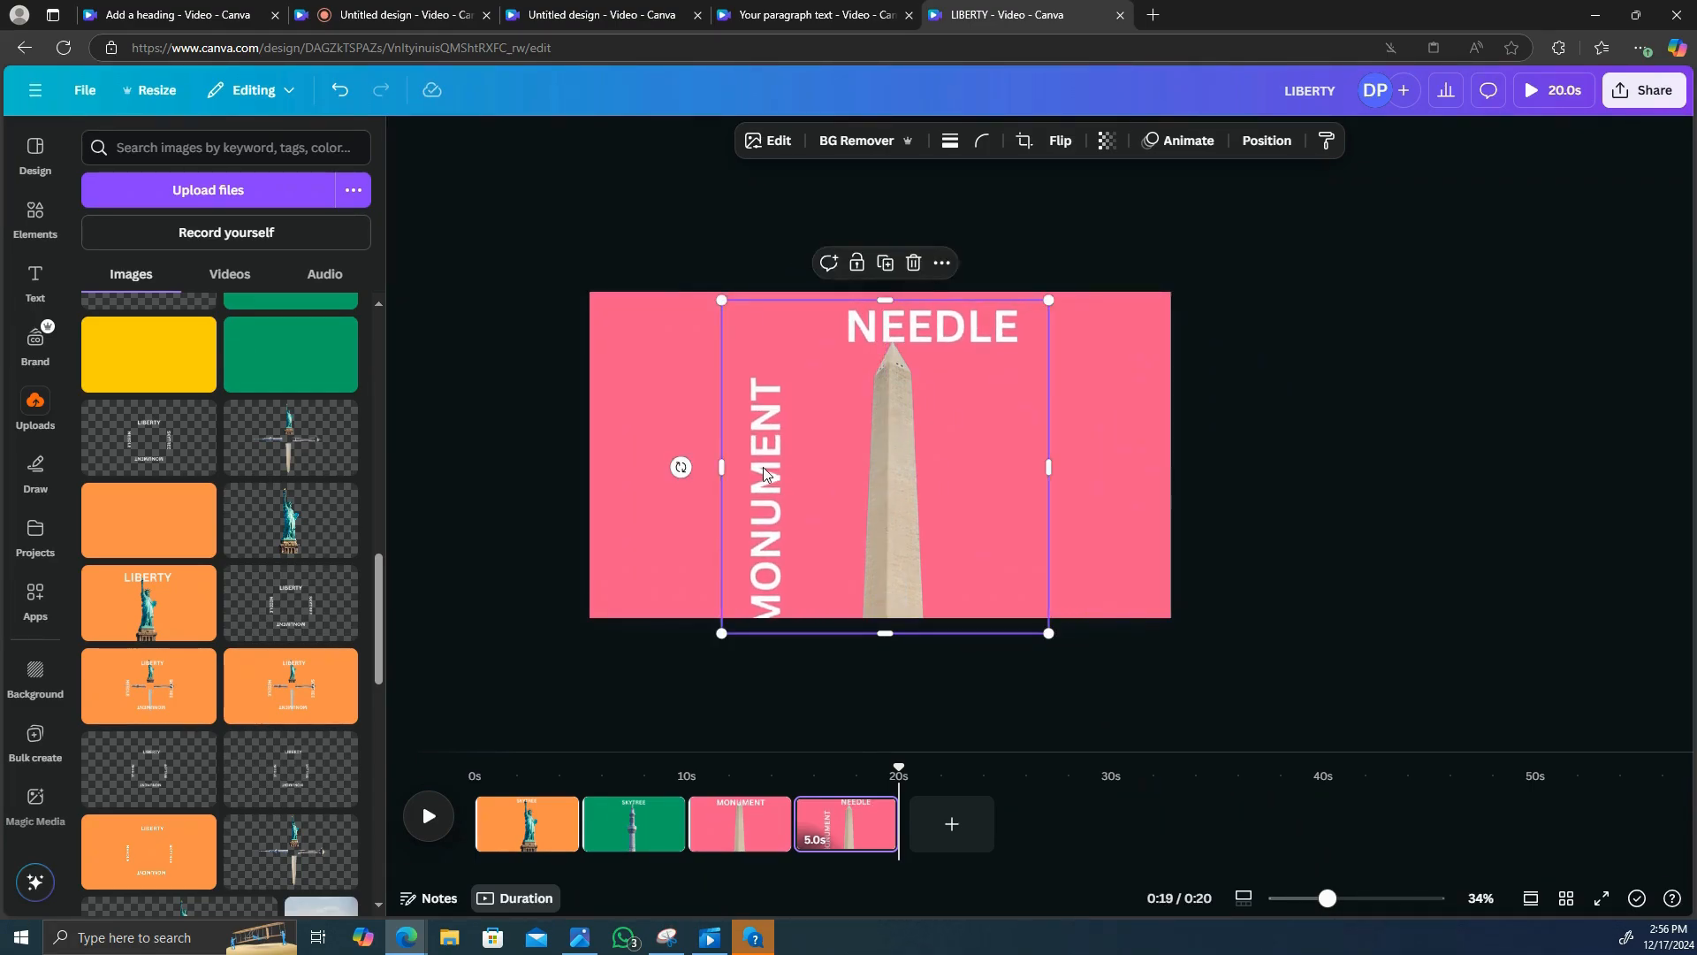
{"action": "left_click_drag", "start_coordinate": [723, 462], "coordinate": [789, 465]}
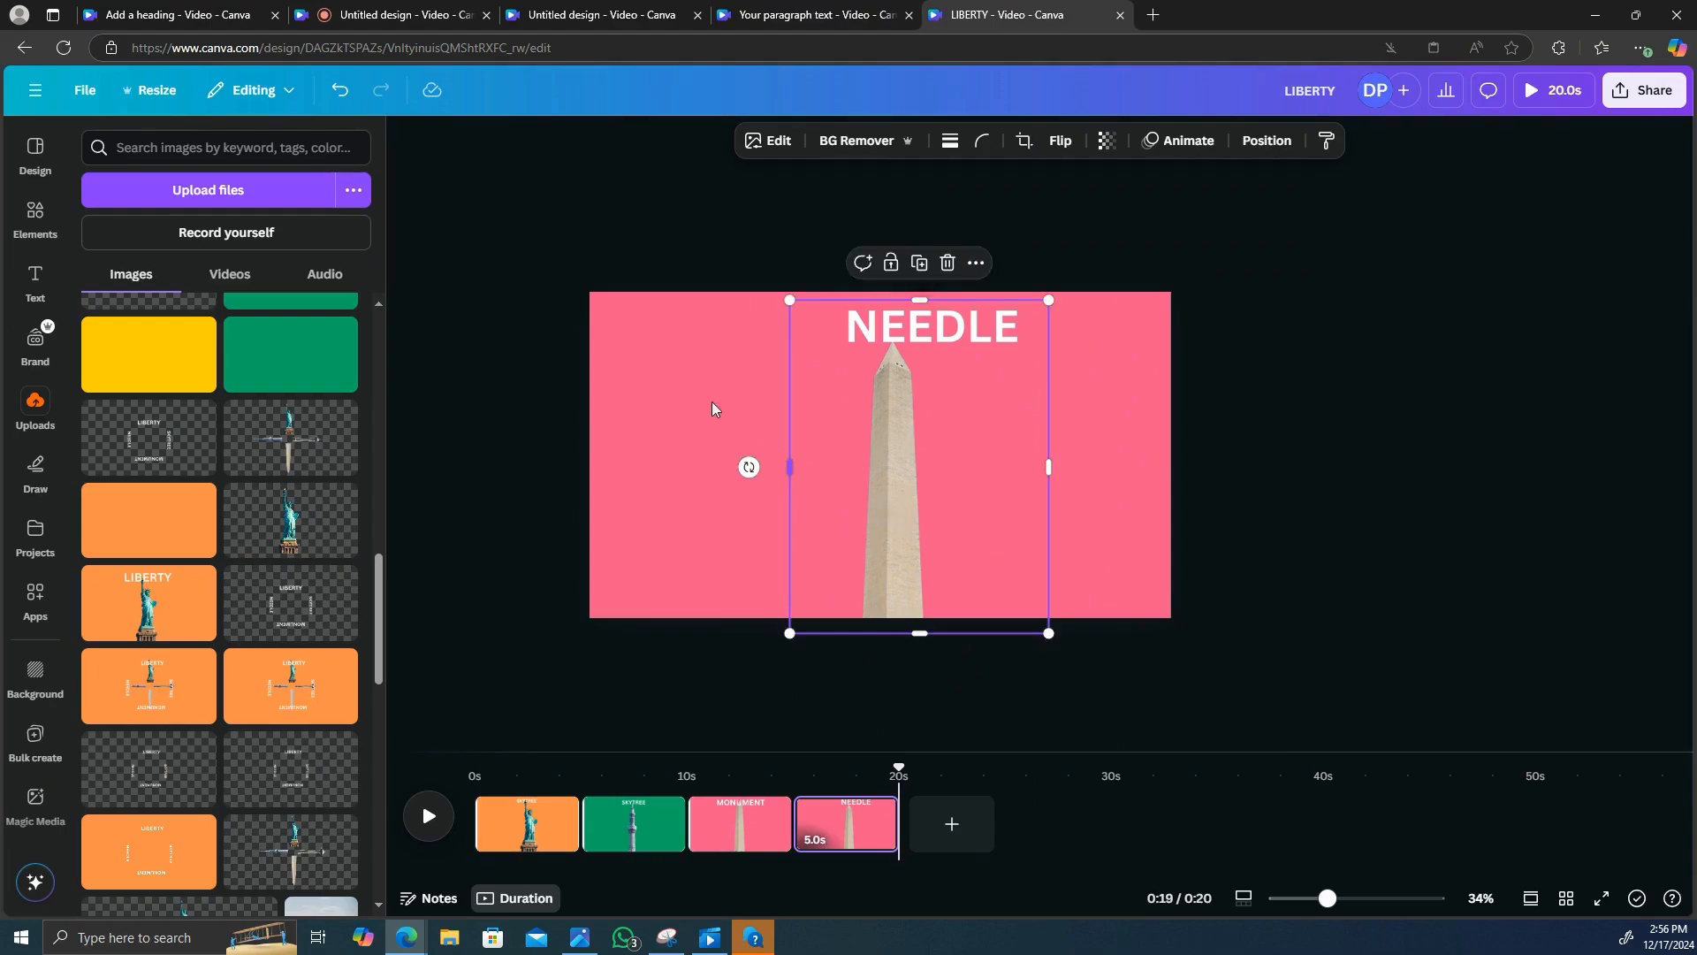
- Remove the pink background from the NEEDLE page and set the uploaded yellow image as its background
{"action": "left_click", "coordinate": [636, 306]}
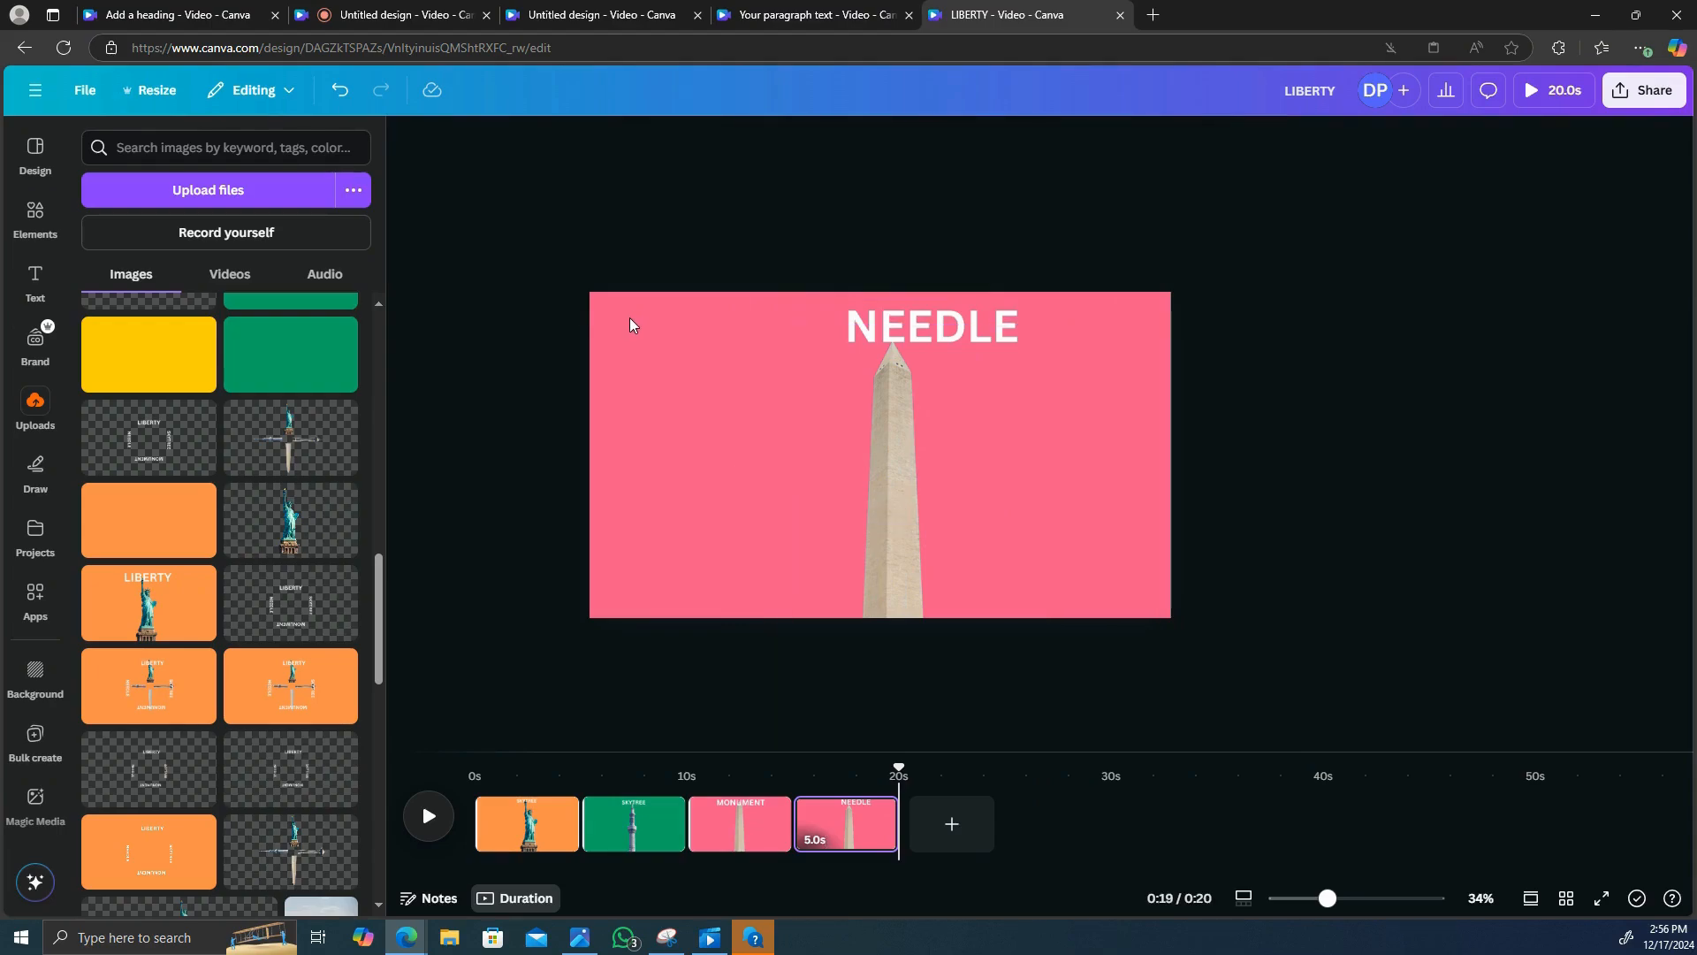
{"action": "left_click", "coordinate": [642, 304]}
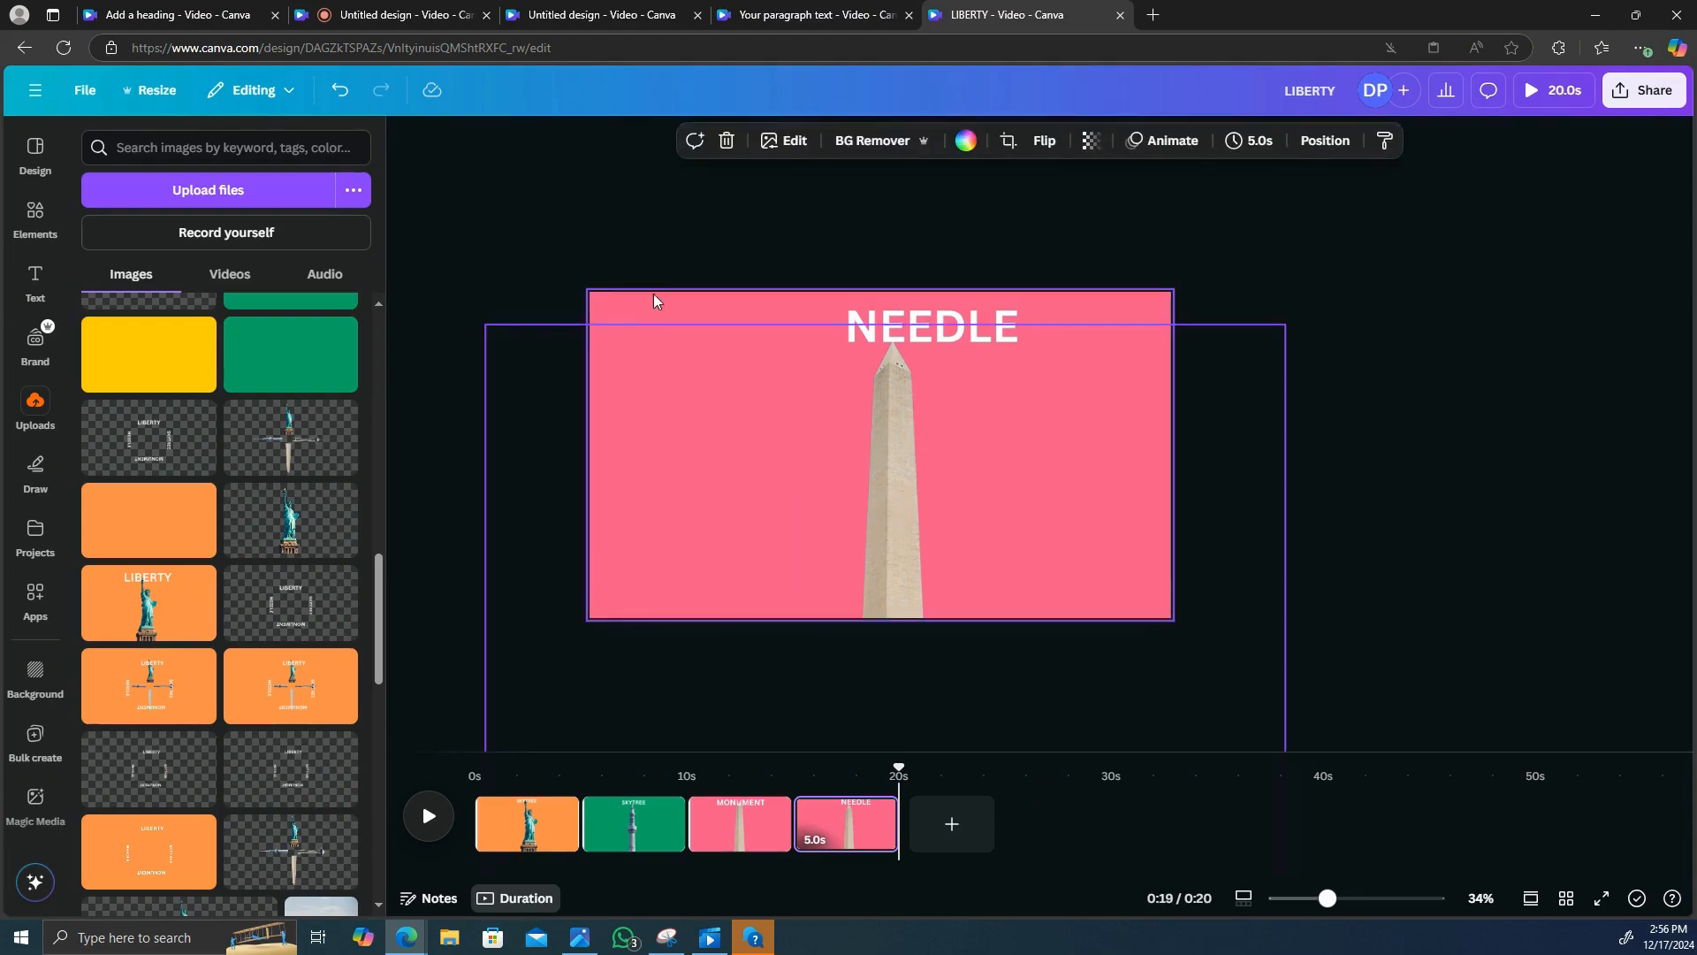
{"action": "left_click", "coordinate": [727, 142]}
{"action": "left_click", "coordinate": [156, 344]}
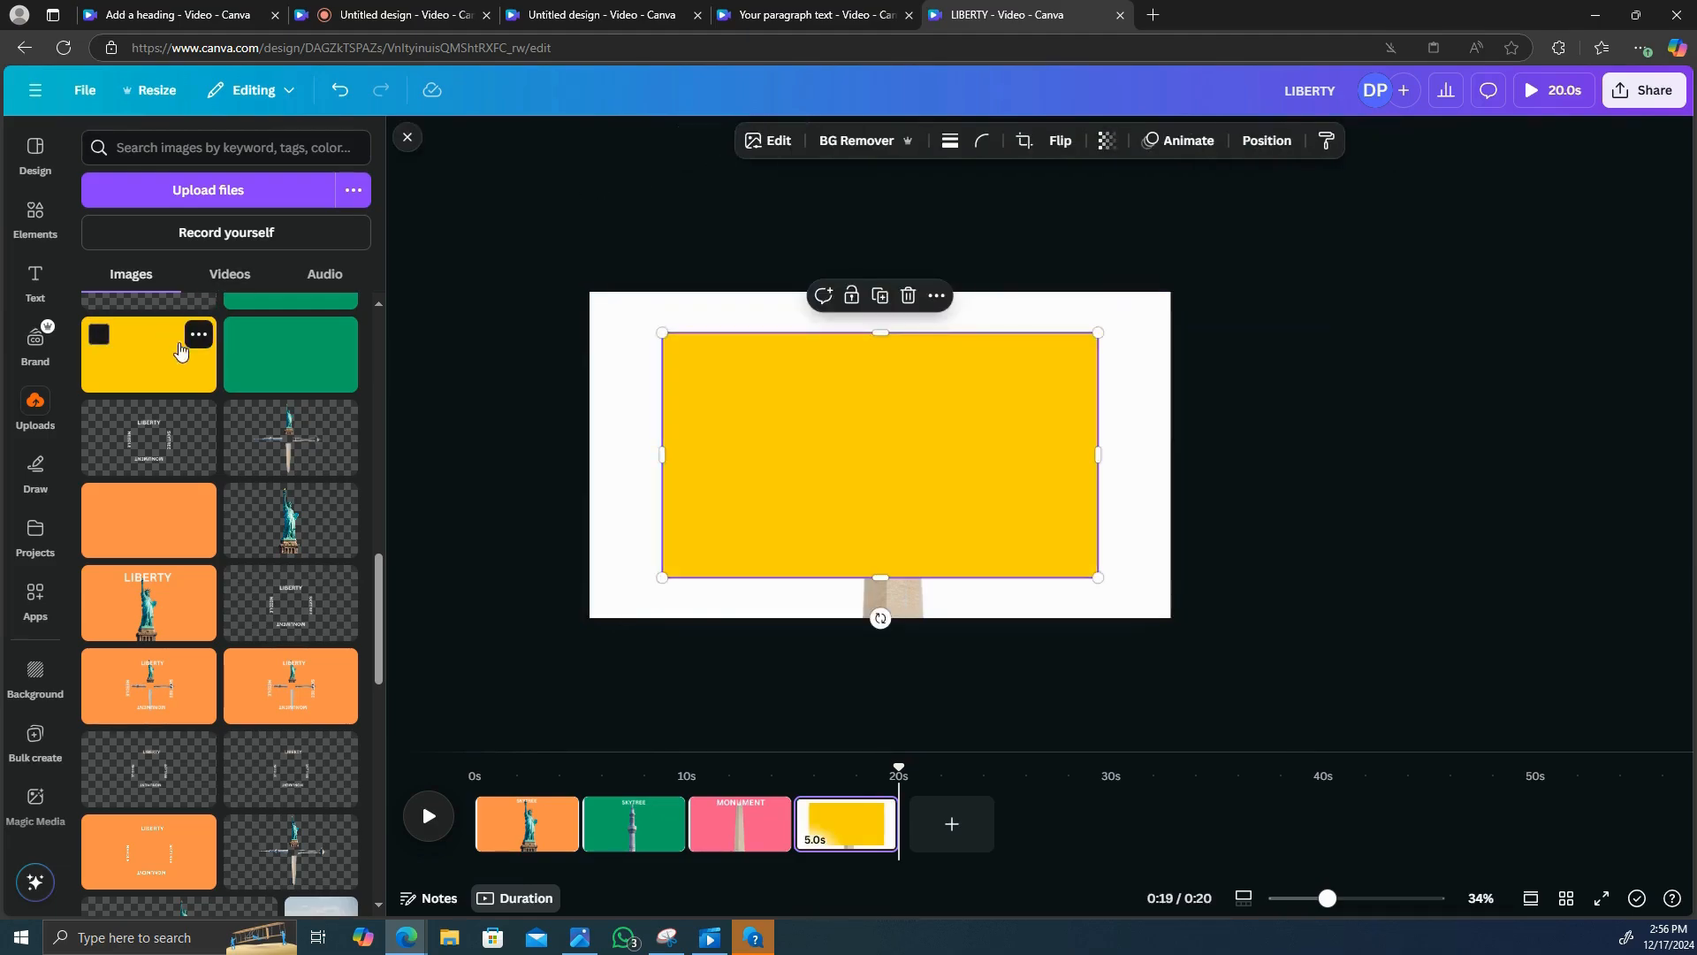
{"action": "right_click", "coordinate": [890, 453]}
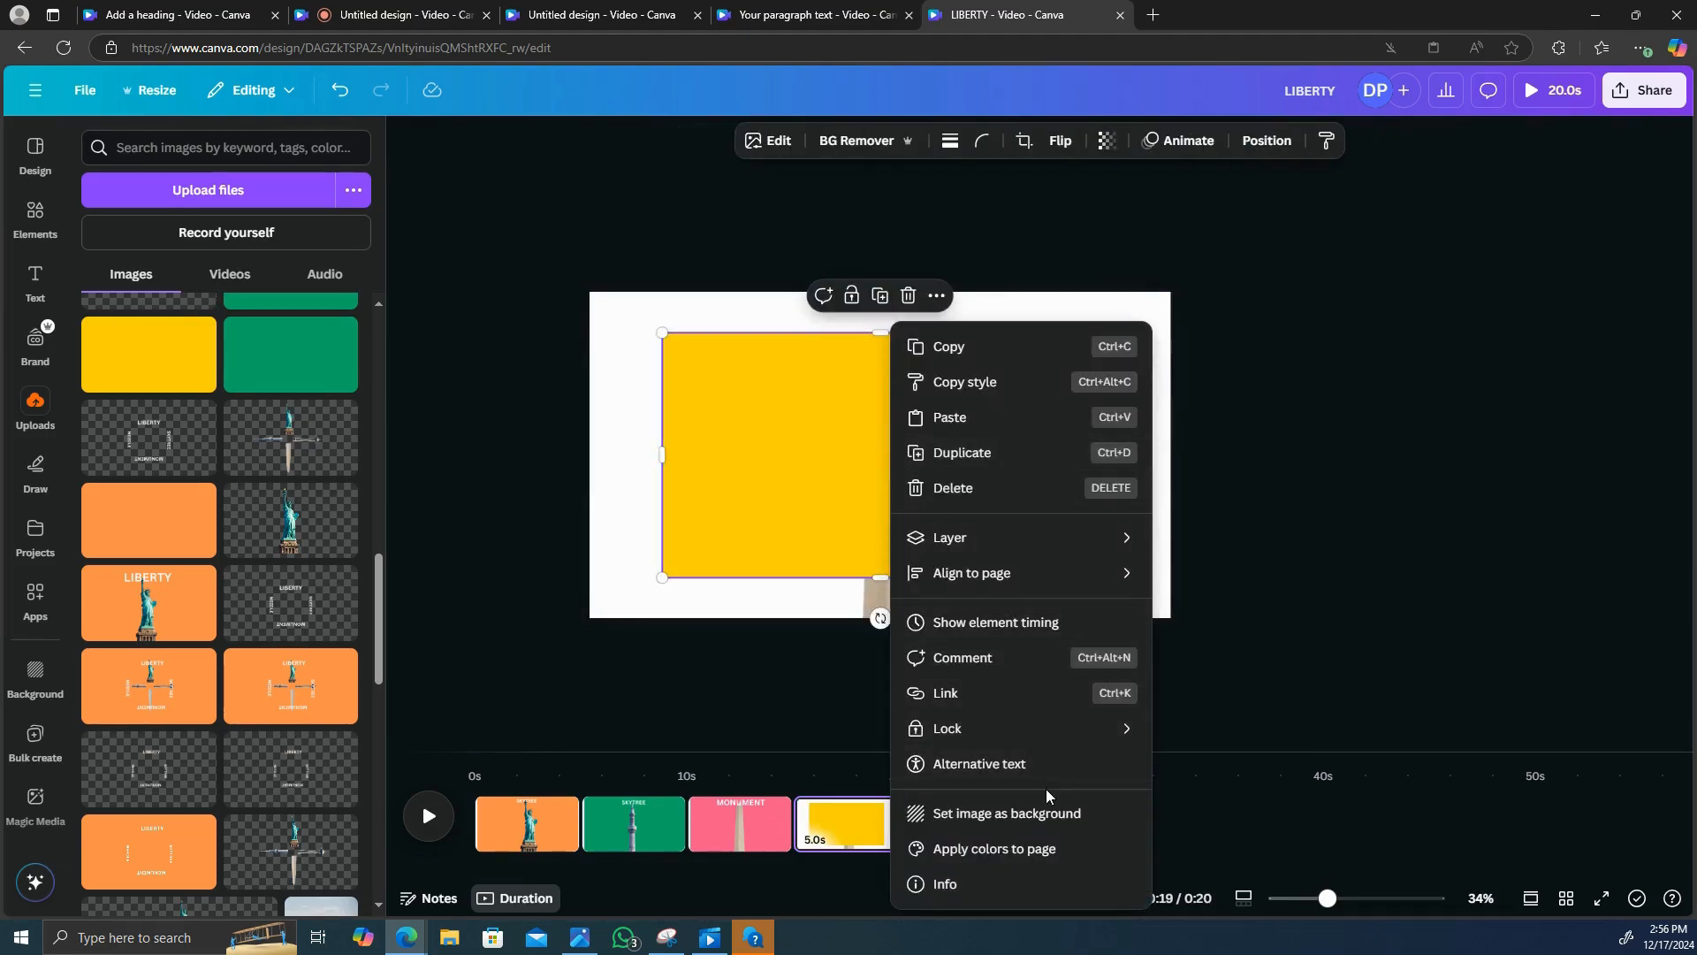
{"action": "left_click", "coordinate": [1052, 812]}
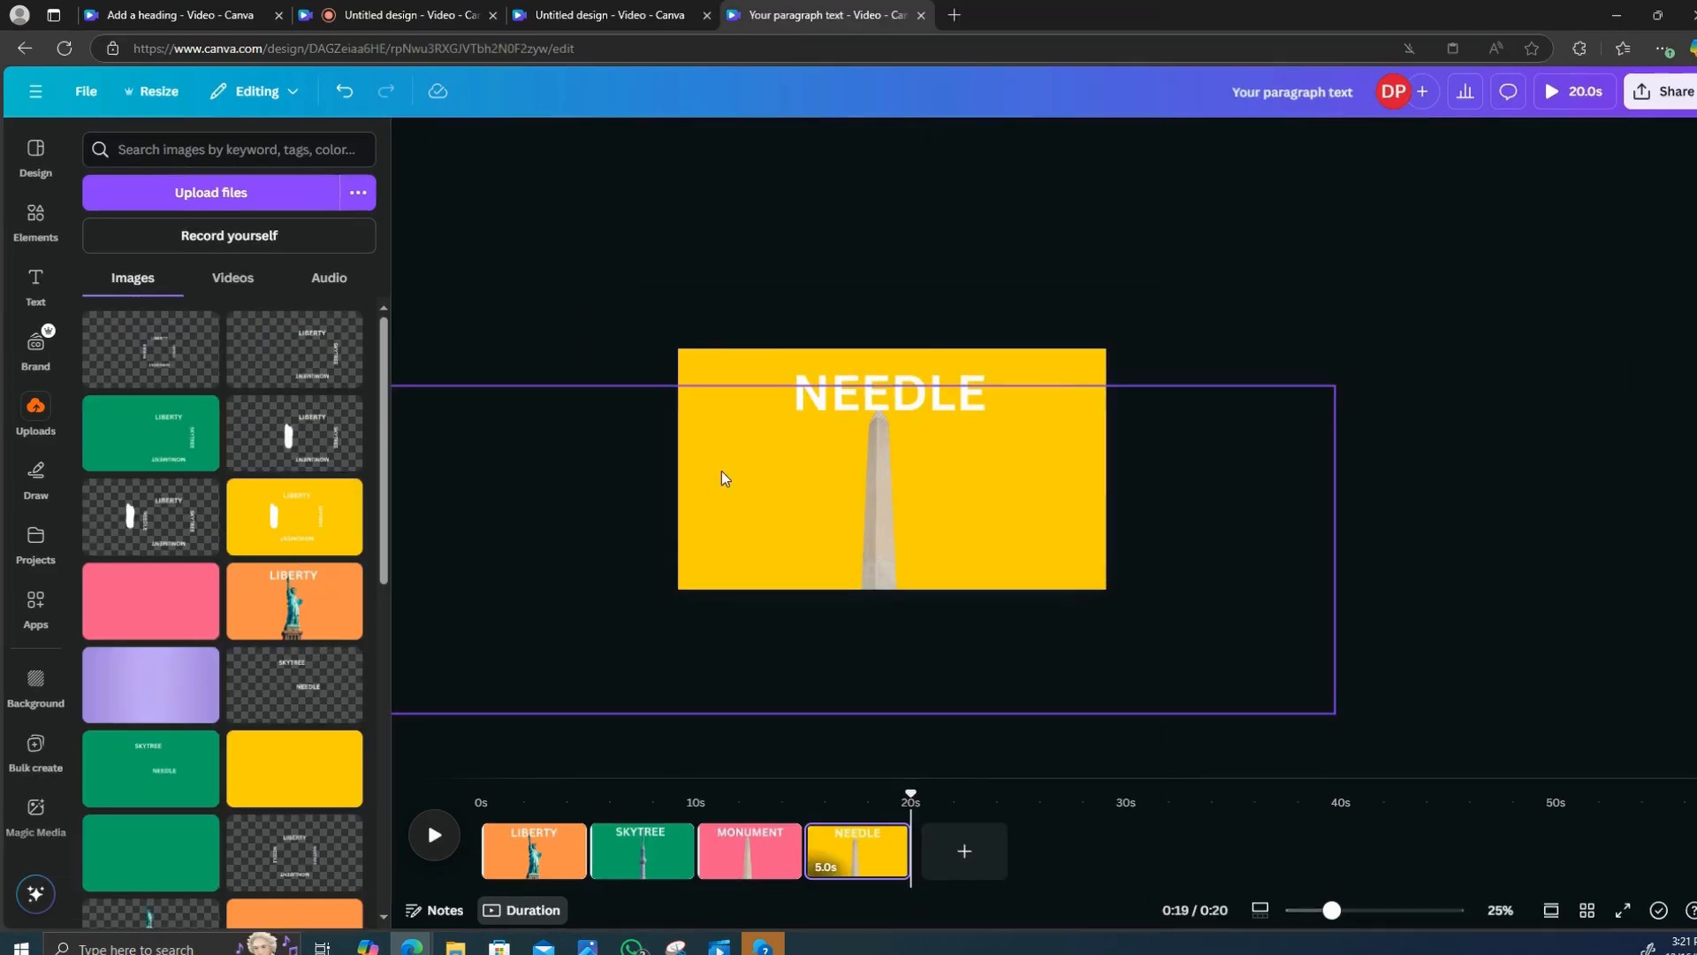
- Select the landmark image and rotate it a quarter turn clockwise so the Space Needle stands upright, then move it beneath the NEEDLE heading
{"action": "right_click", "coordinate": [724, 467]}
{"action": "mouse_move", "coordinate": [863, 545]}
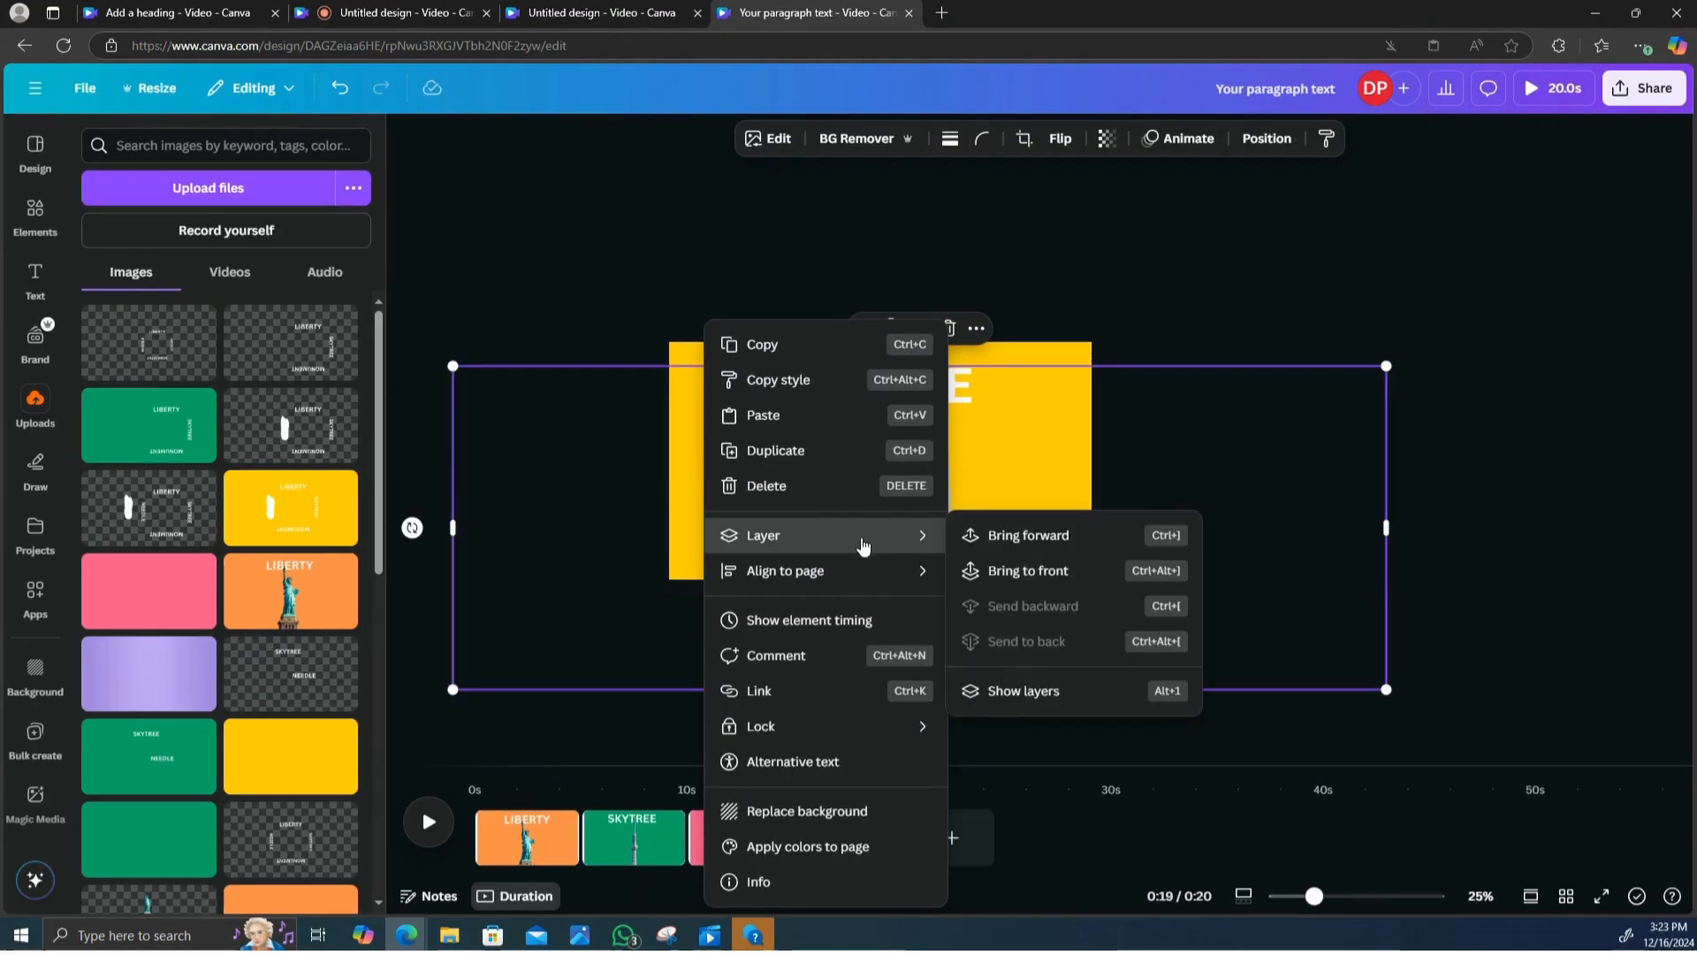
{"action": "left_click", "coordinate": [1046, 691]}
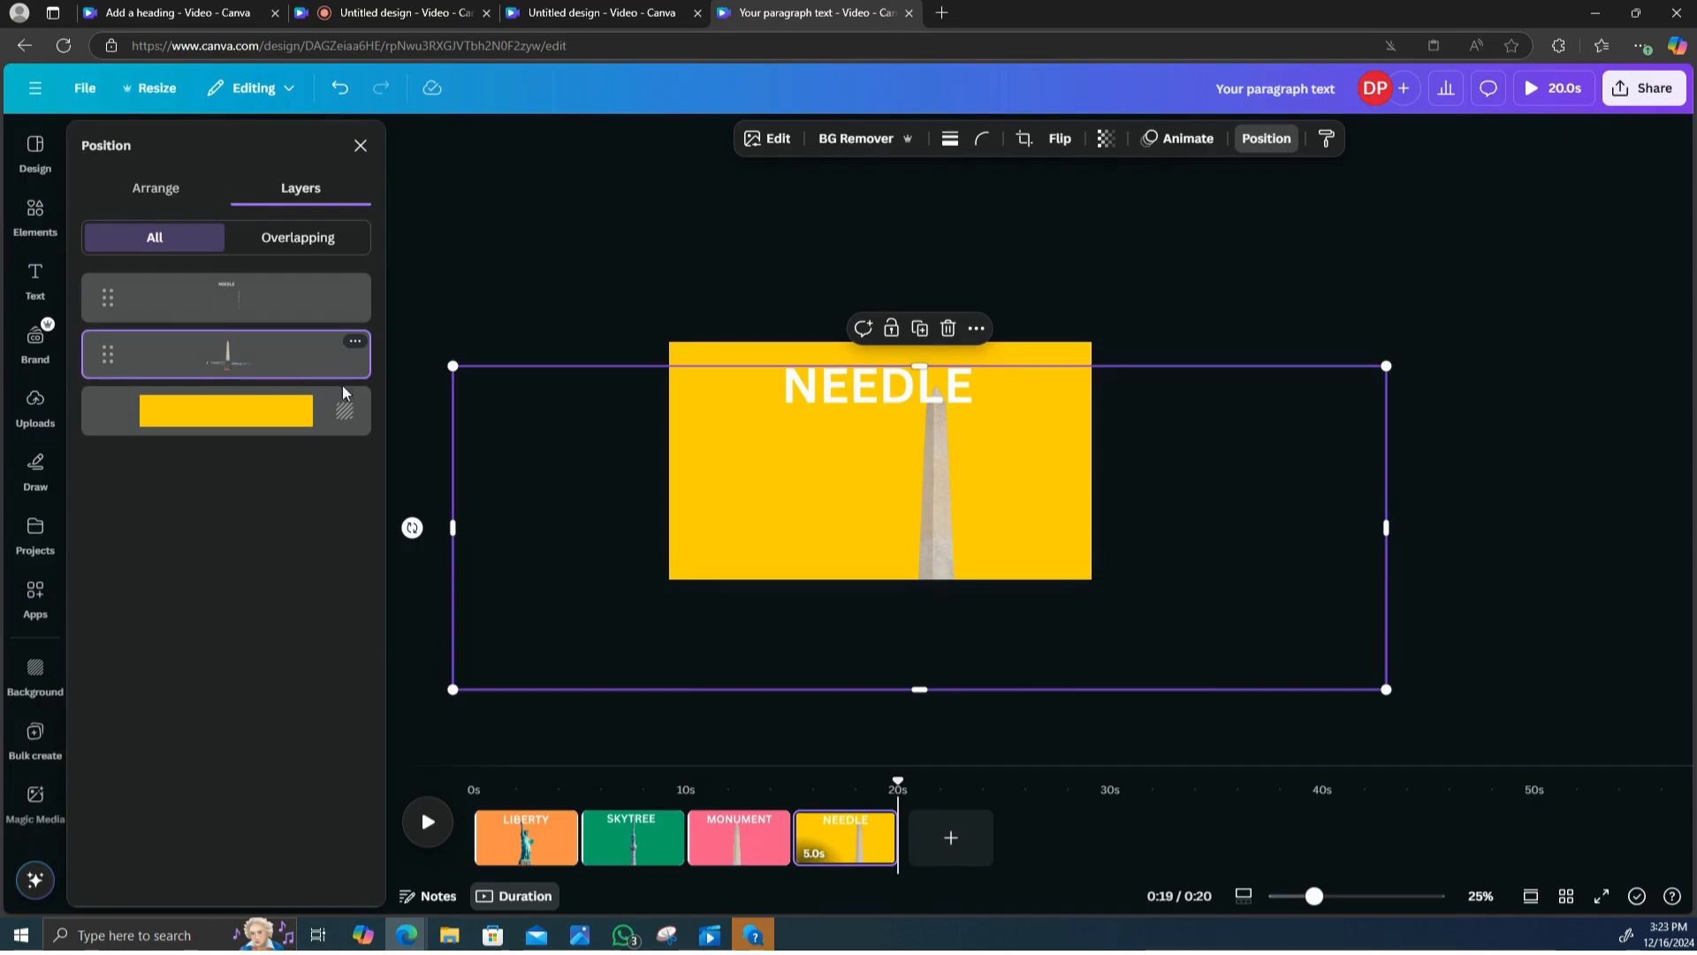
{"action": "left_click_drag", "start_coordinate": [412, 528], "coordinate": [916, 343]}
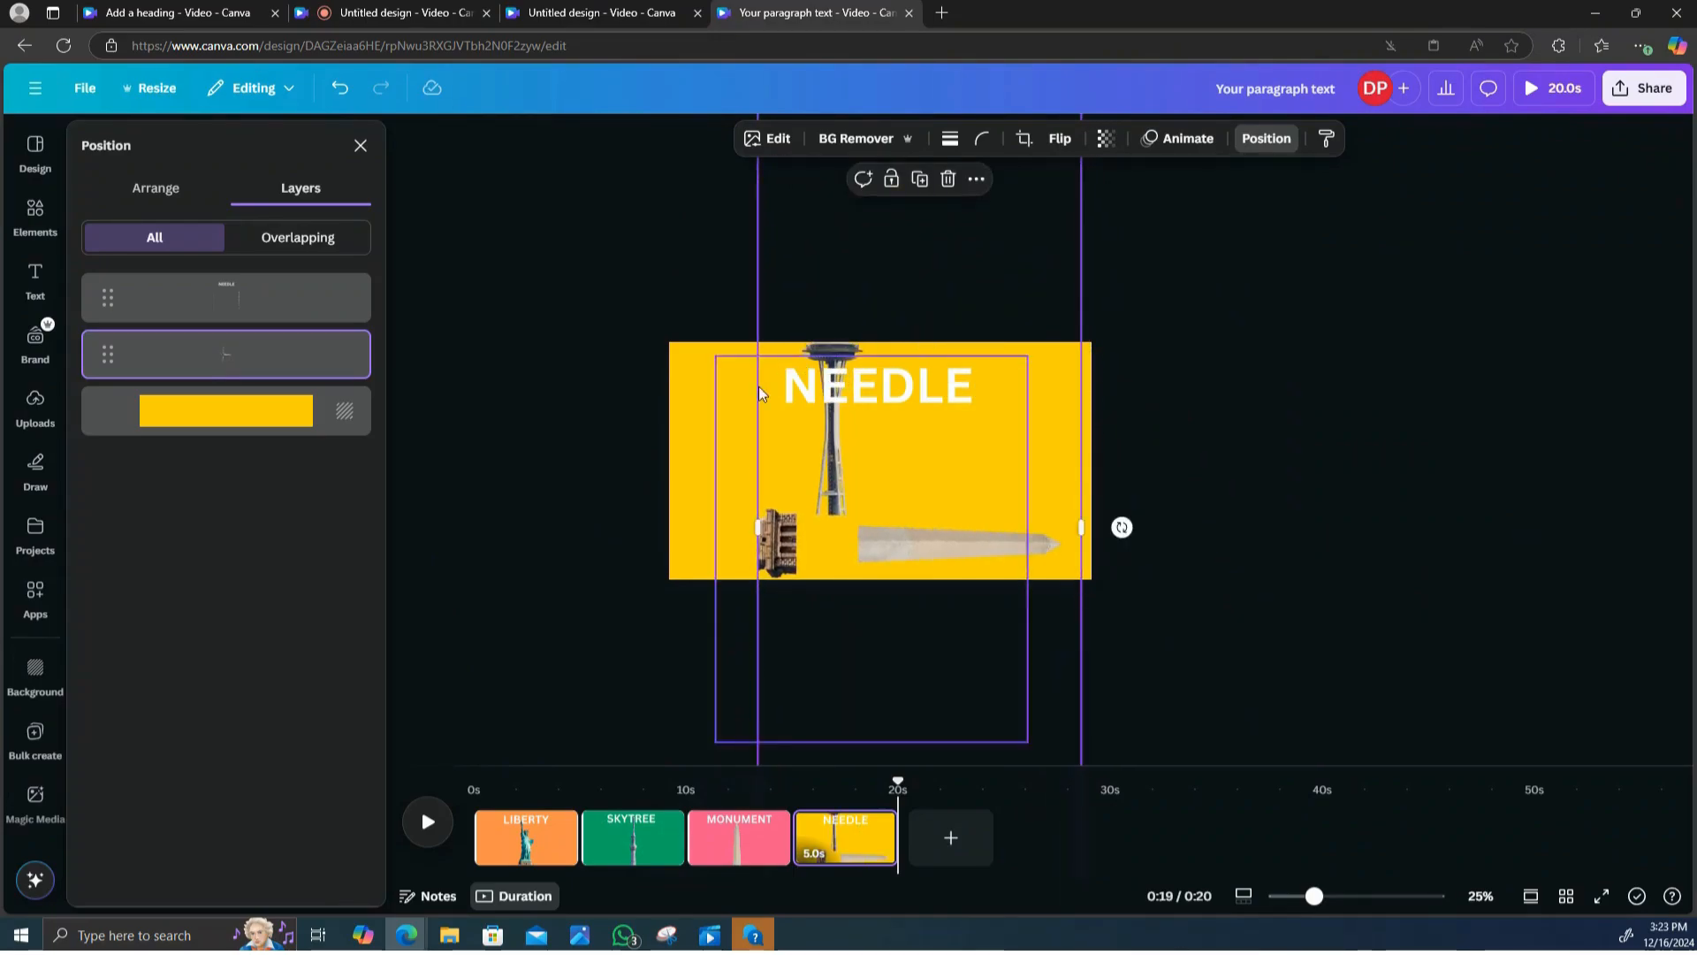
{"action": "left_click", "coordinate": [361, 145]}
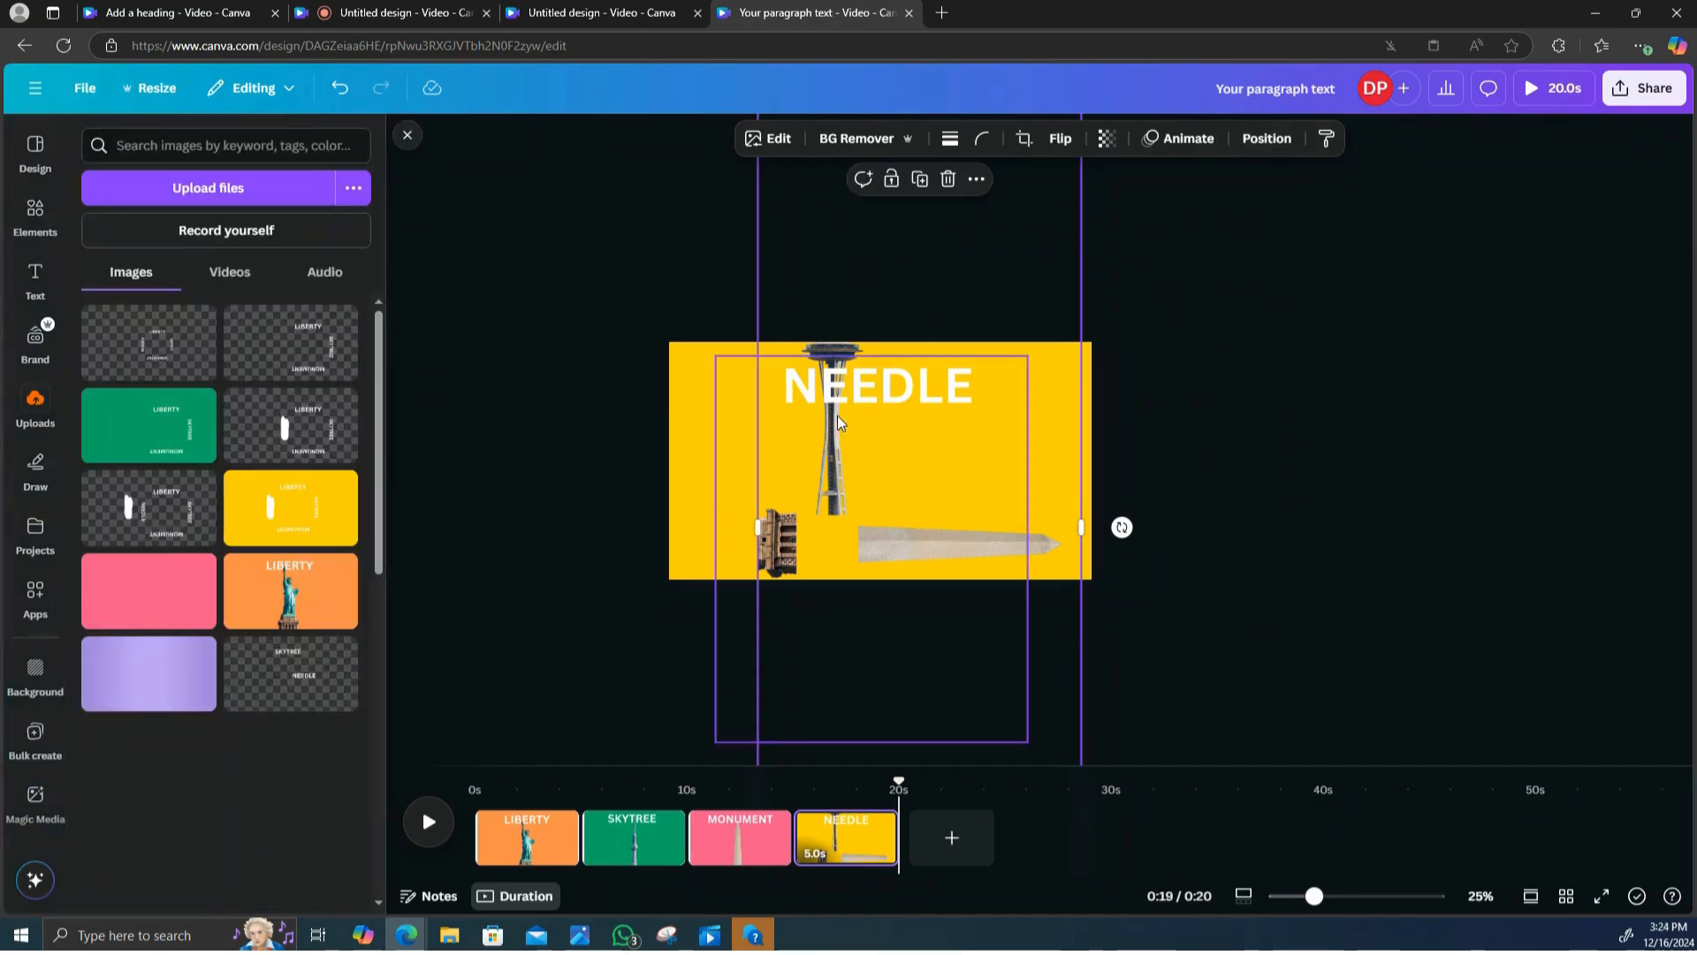
{"action": "left_click_drag", "start_coordinate": [879, 435], "coordinate": [915, 509]}
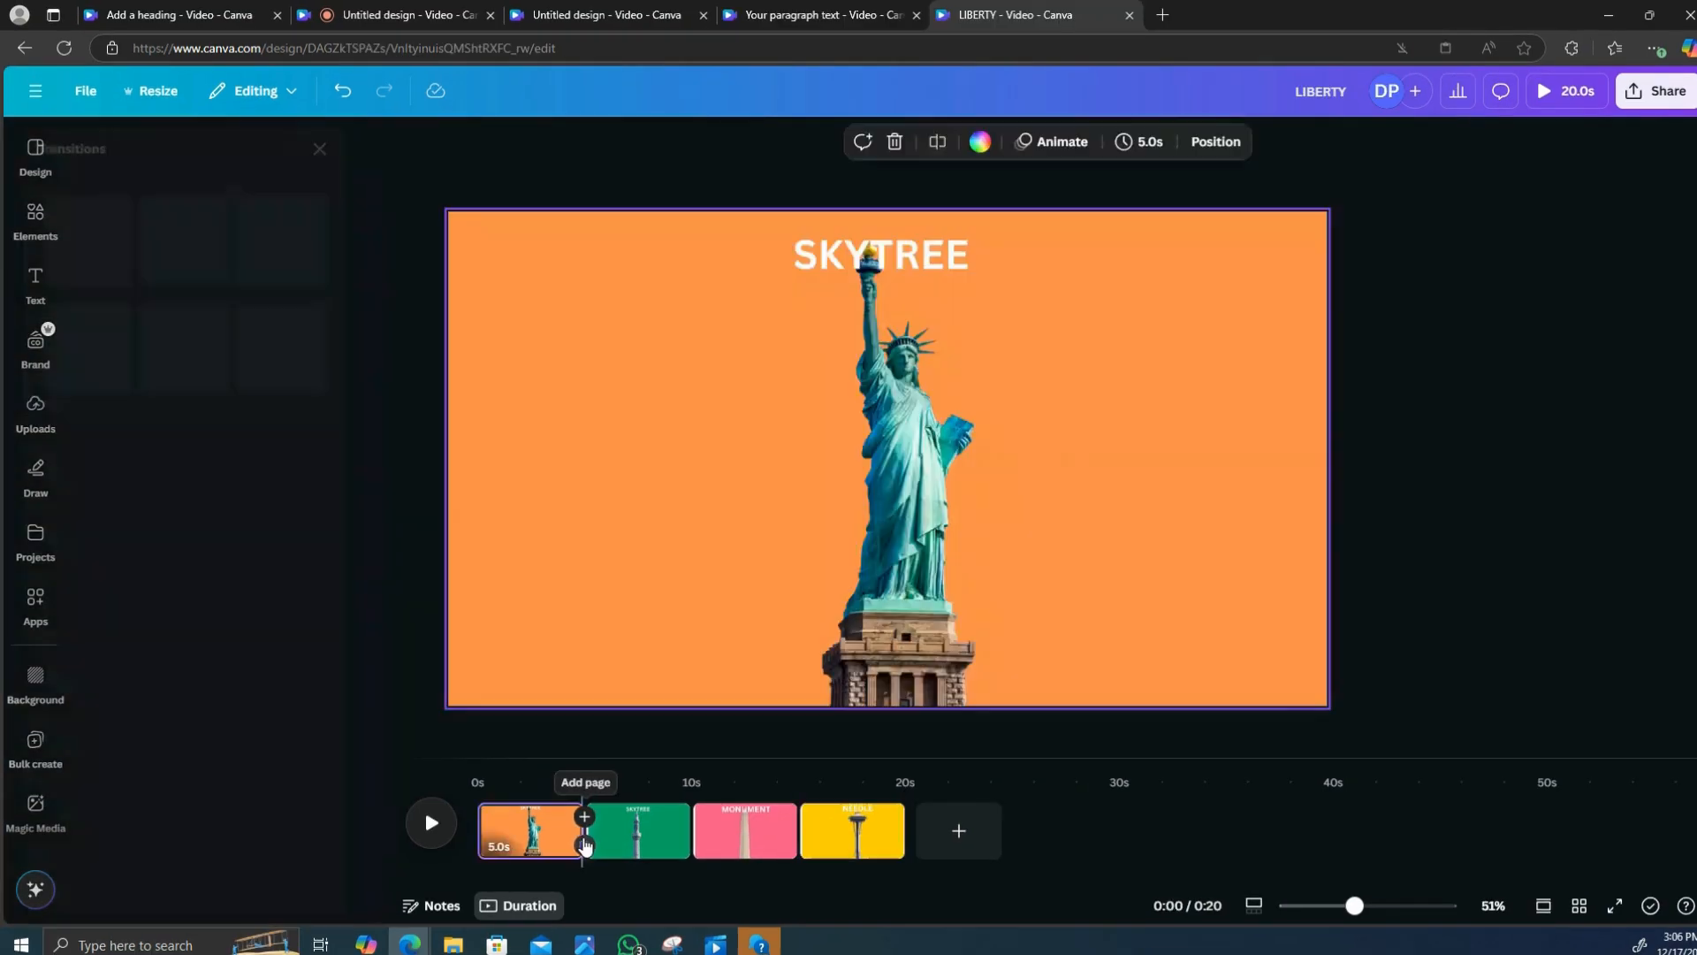
- Apply a Match & Move transition with a 2.5-second duration between all pages and play the video
{"action": "left_click", "coordinate": [139, 523]}
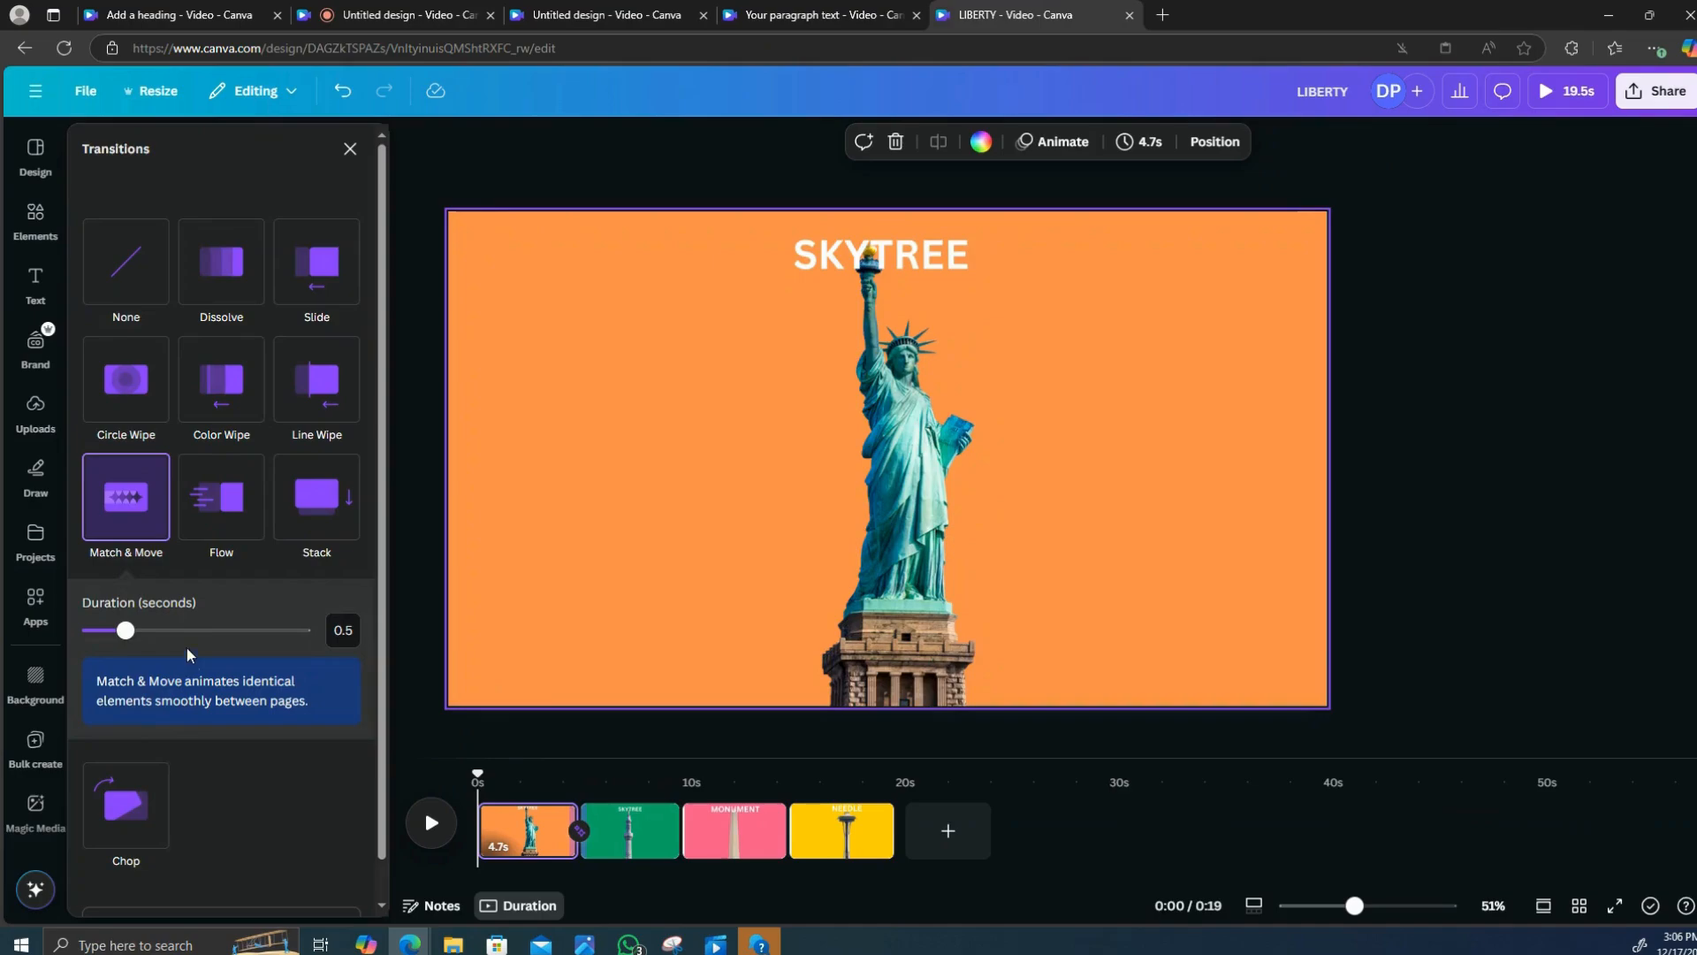
{"action": "left_click_drag", "start_coordinate": [136, 632], "coordinate": [303, 652]}
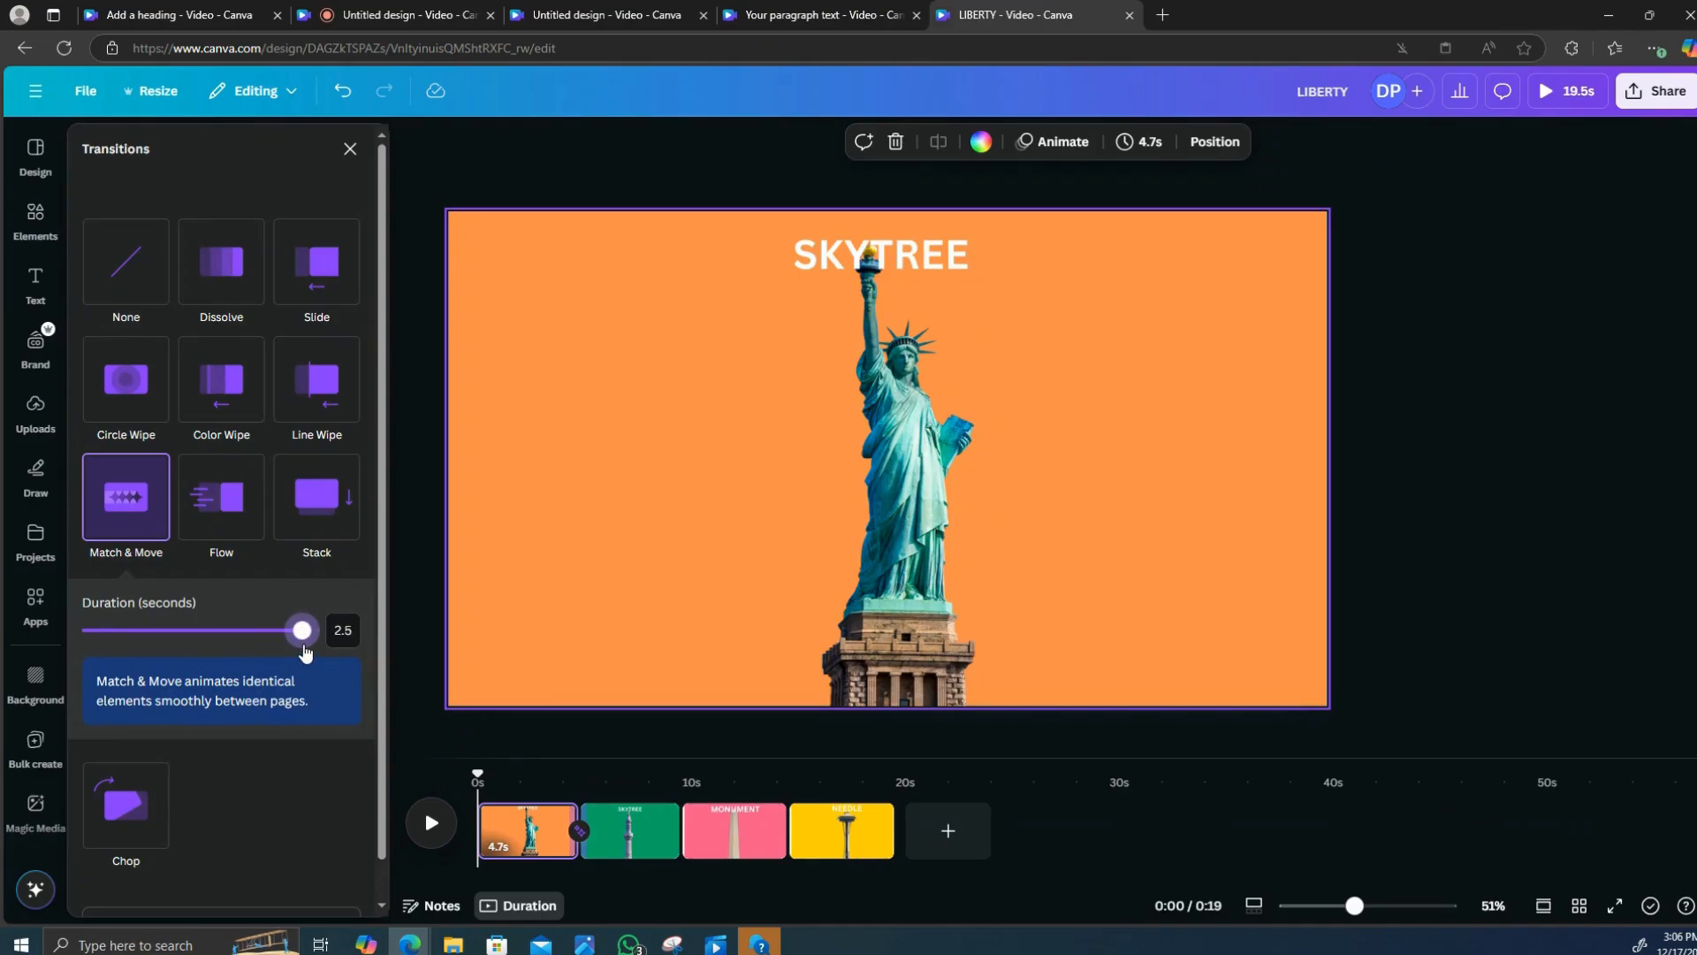
{"action": "scroll", "coordinate": [289, 703], "scroll_direction": "down", "scroll_amount": 1}
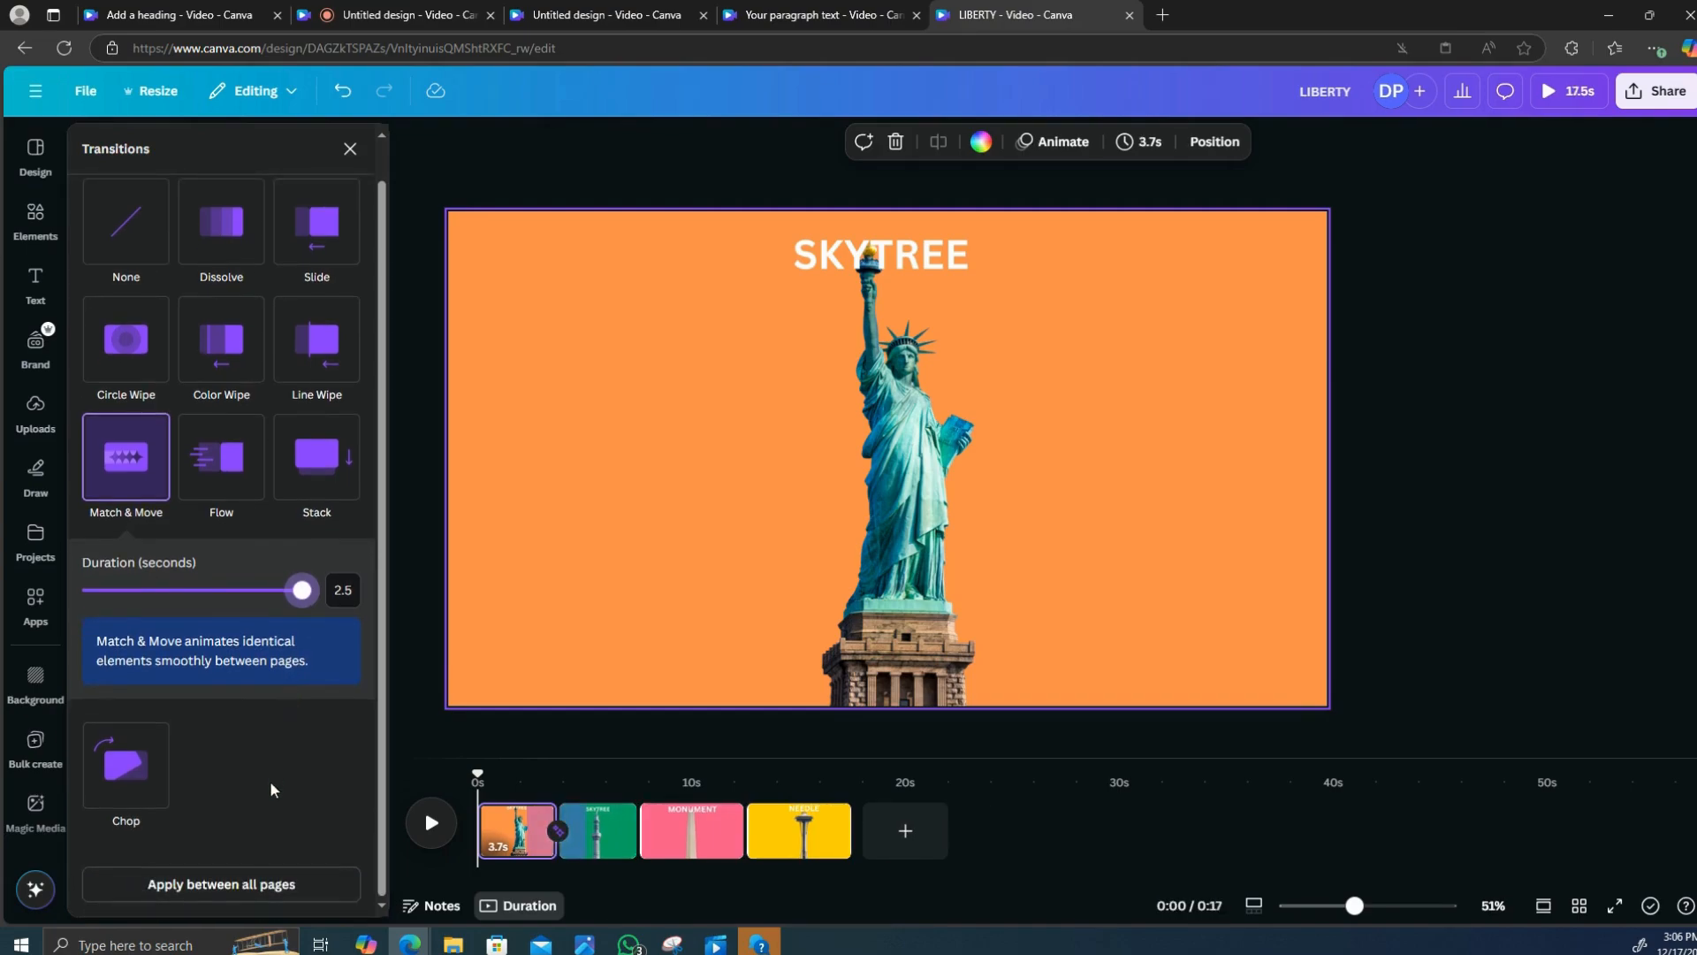
{"action": "left_click", "coordinate": [196, 885]}
{"action": "left_click", "coordinate": [440, 823]}
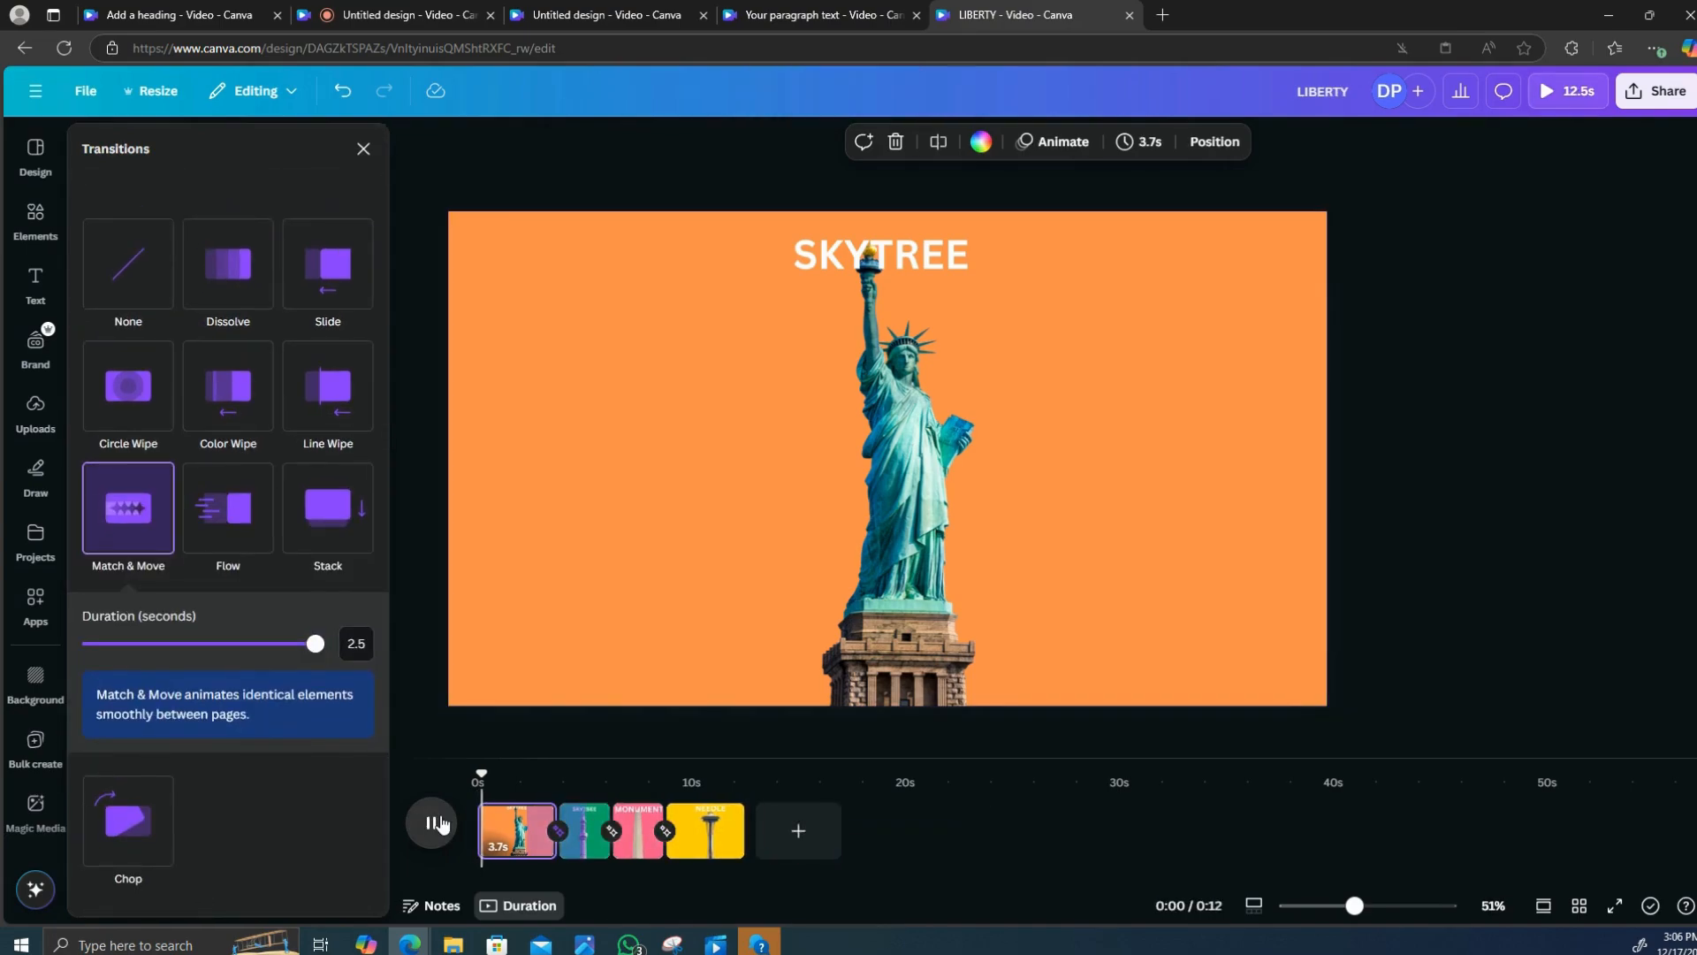